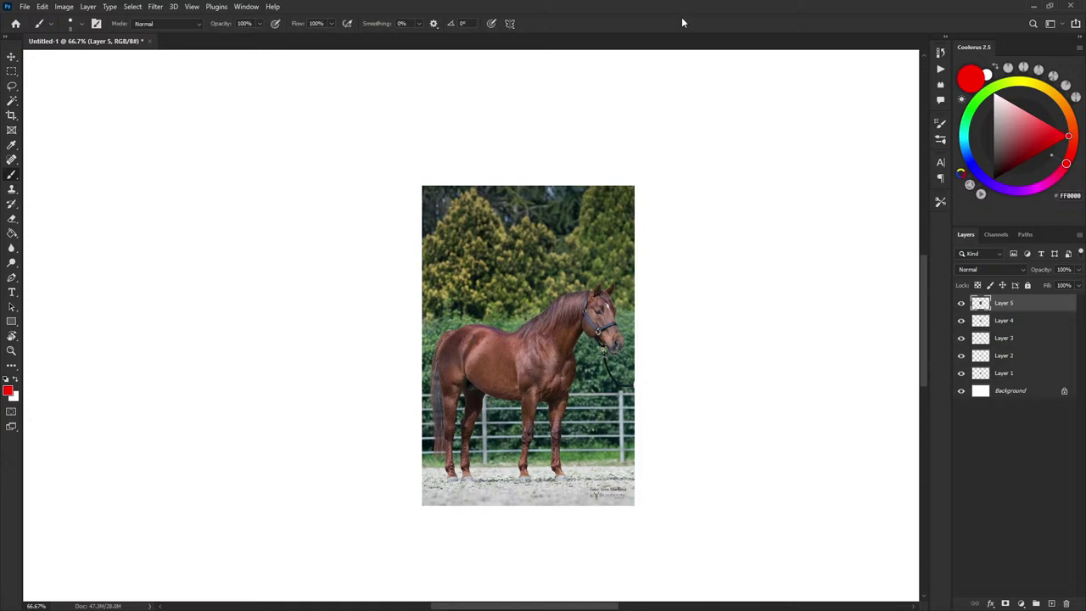
pyautogui.moveTo(634, 300); pyautogui.dragTo(645, 285)
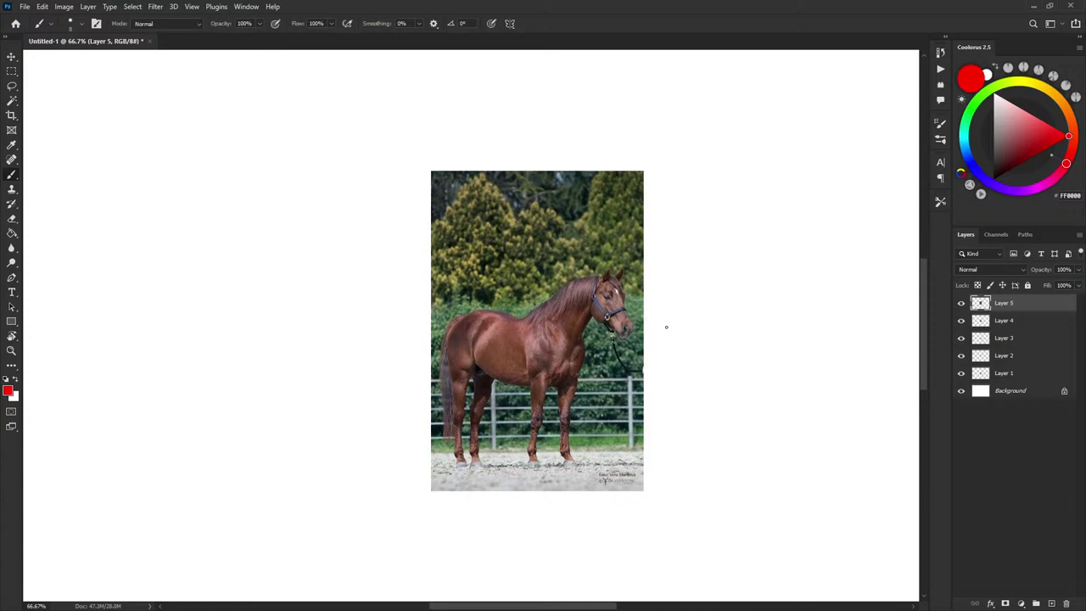
pyautogui.moveTo(698, 333); pyautogui.dragTo(701, 328)
pyautogui.moveTo(647, 364); pyautogui.dragTo(653, 356)
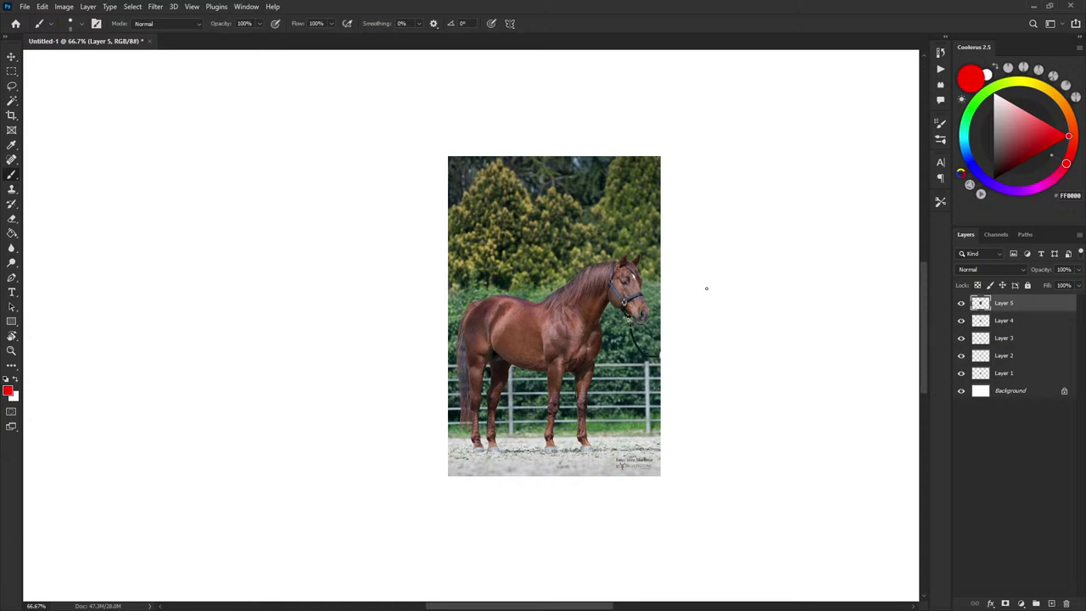
pyautogui.scroll(-2, 689, 269)
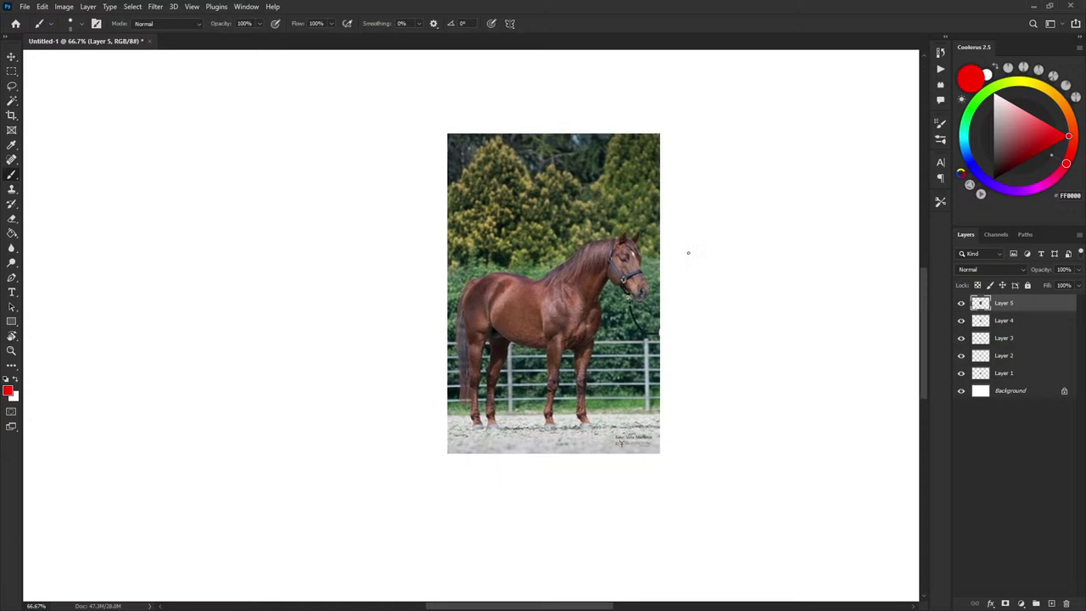
# Hide Layers 1 to 4 and move the horse photo near the upper-left corner of the canvas.
pyautogui.moveTo(961, 322); pyautogui.dragTo(964, 373)
pyautogui.hotkey('ctrl', '-')
pyautogui.moveTo(667, 277); pyautogui.dragTo(778, 391)
pyautogui.press('v')
pyautogui.moveTo(698, 387); pyautogui.dragTo(314, 181)
pyautogui.moveTo(440, 233); pyautogui.dragTo(726, 380)
pyautogui.moveTo(550, 390); pyautogui.dragTo(409, 334)
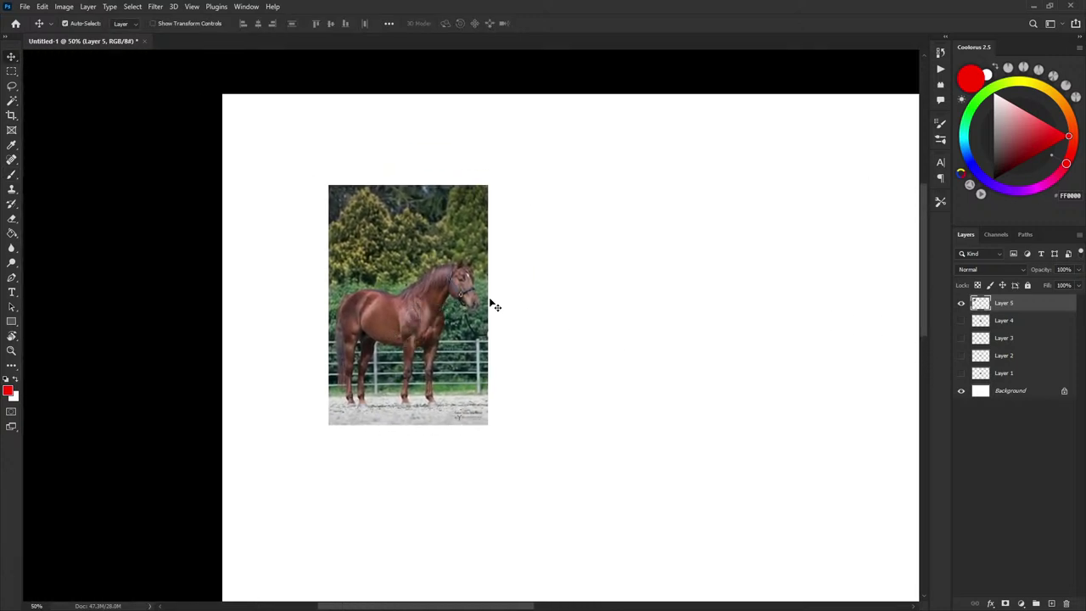
# Enlarge the horse photo on Layer 5 proportionally to about 129% with Free Transform and apply it.
pyautogui.hotkey('ctrl', '+')
pyautogui.hotkey('ctrl', '+')
pyautogui.moveTo(540, 314)
pyautogui.mouseDown()
pyautogui.moveTo(596, 371)
pyautogui.moveTo(606, 336)
pyautogui.moveTo(578, 334)
pyautogui.mouseUp()
pyautogui.press('b')
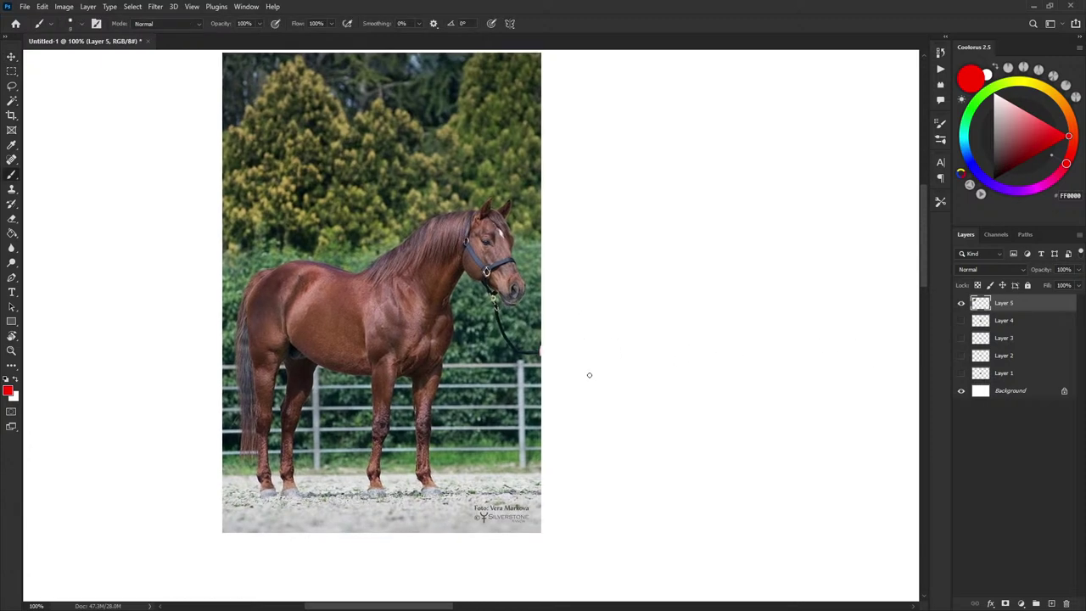
pyautogui.hotkey('ctrl', '-')
pyautogui.hotkey('ctrl', 't')
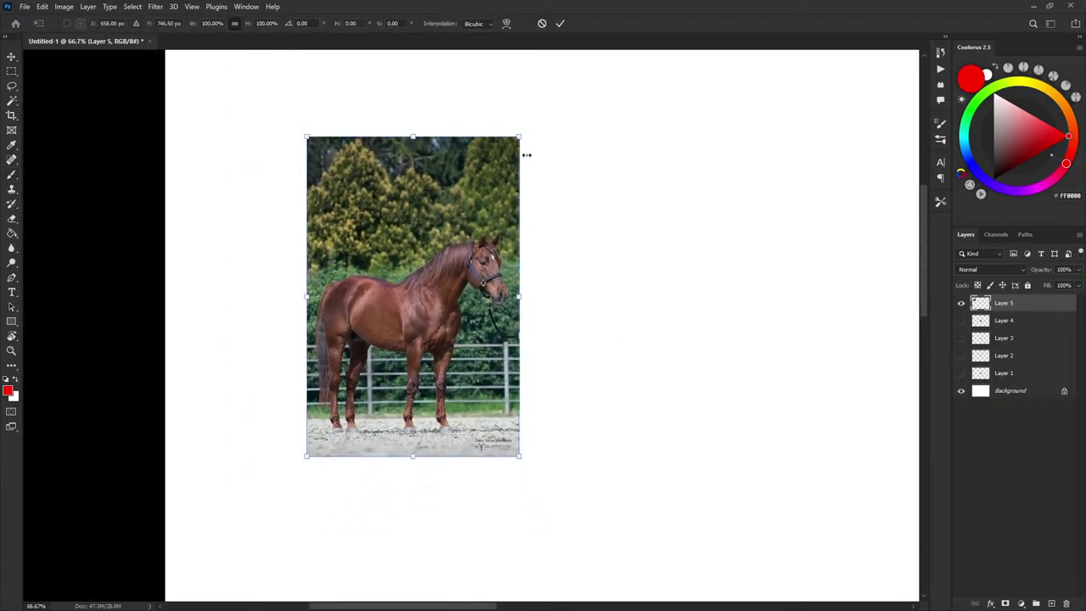
pyautogui.moveTo(521, 137); pyautogui.dragTo(625, 70)
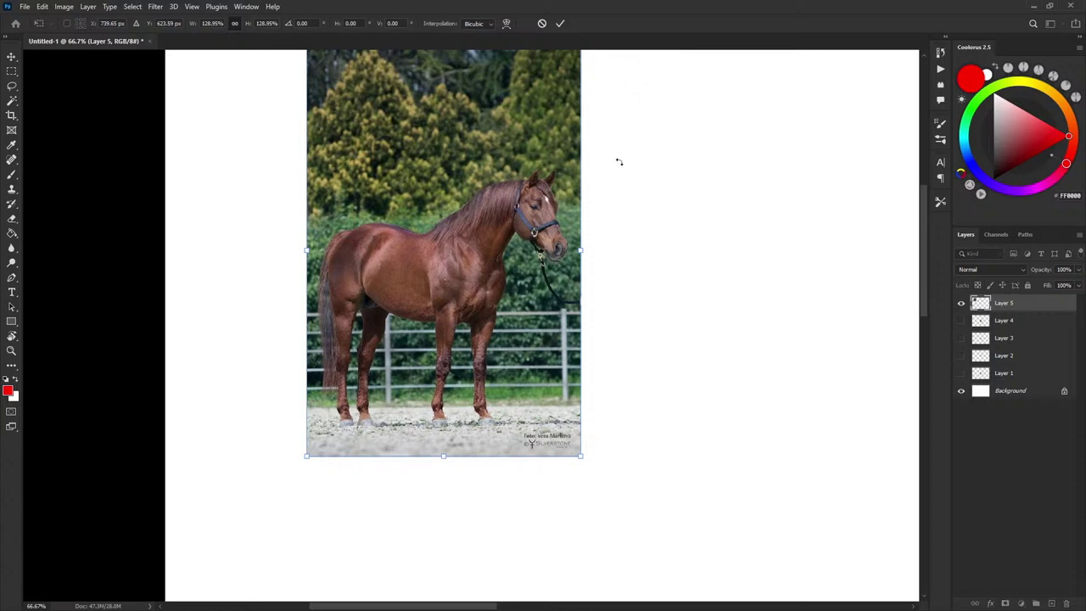
pyautogui.moveTo(655, 182)
pyautogui.mouseDown()
pyautogui.moveTo(625, 271)
pyautogui.moveTo(630, 253)
pyautogui.mouseUp()
pyautogui.press('Return')
pyautogui.hotkey('ctrl', '+')
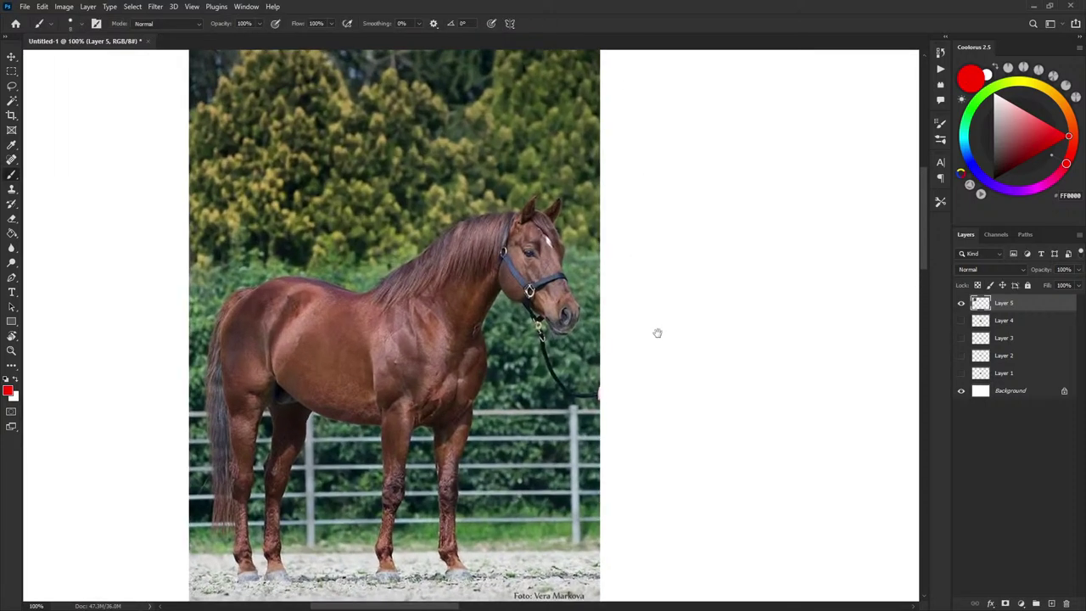
pyautogui.moveTo(658, 333); pyautogui.dragTo(691, 281)
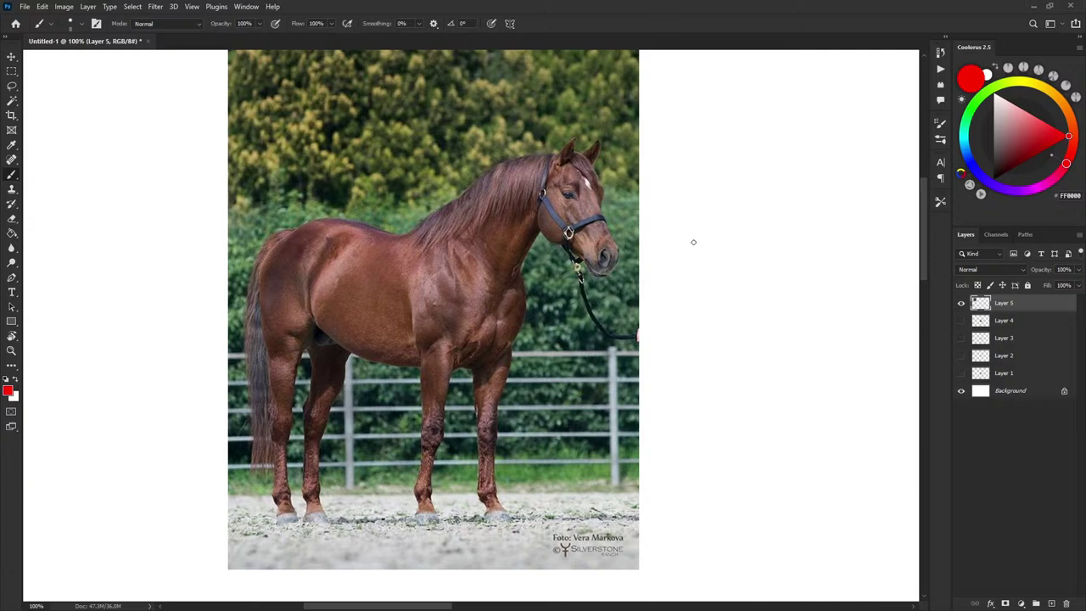
pyautogui.moveTo(695, 229); pyautogui.dragTo(699, 232)
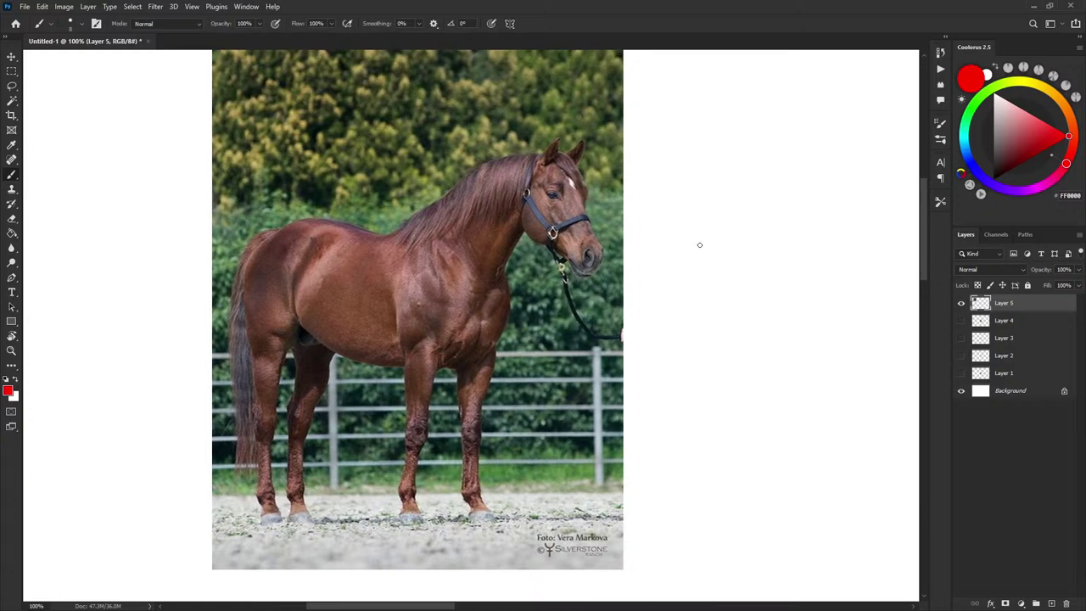
pyautogui.hotkey('ctrl', 'z')
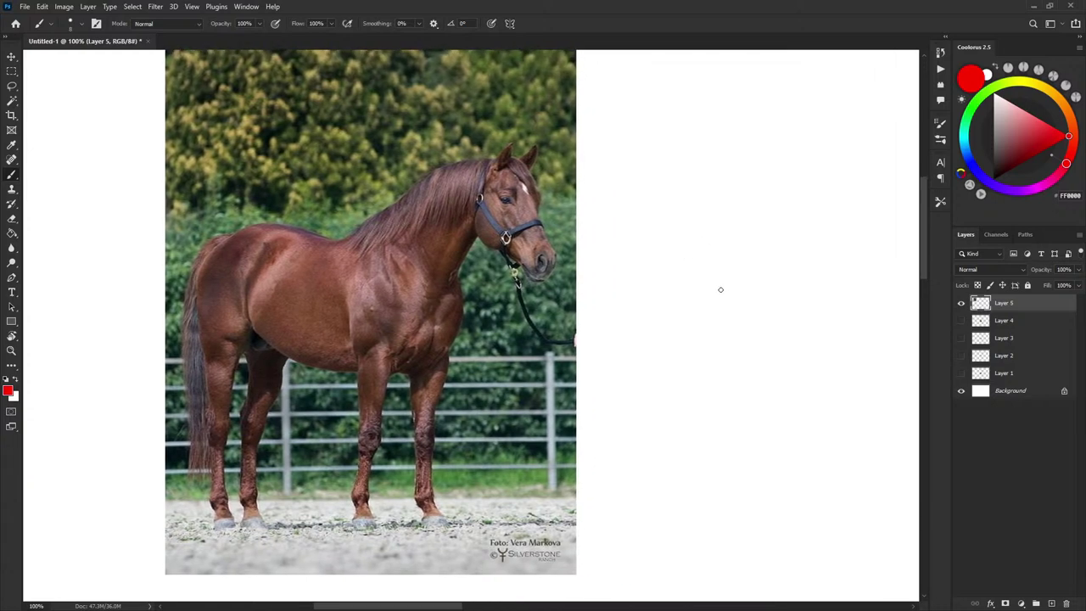
pyautogui.hotkey('ctrl', 'z')
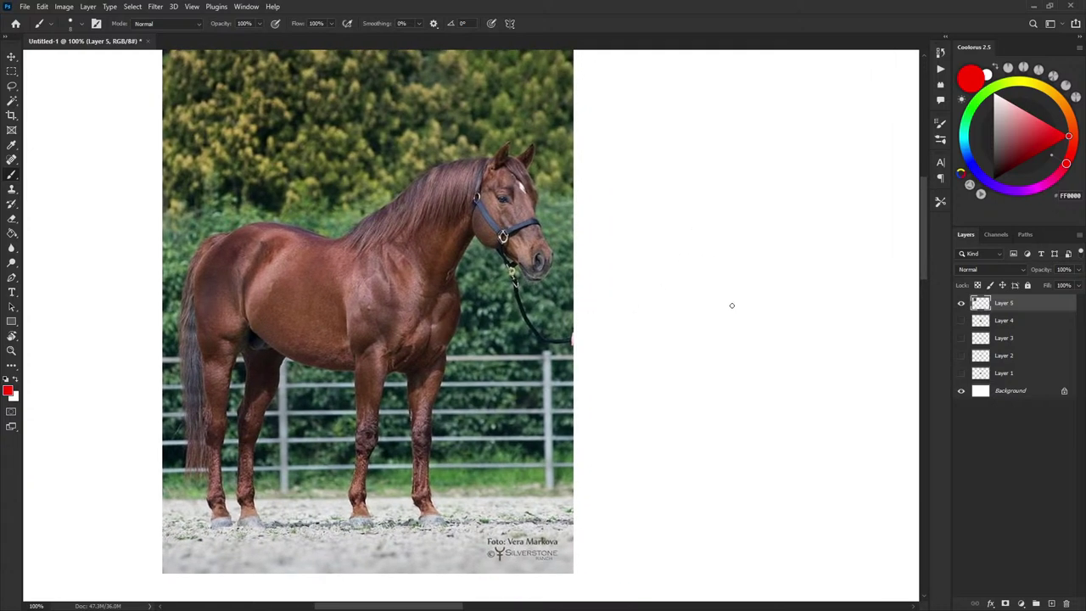
pyautogui.hotkey('ctrl', 'z')
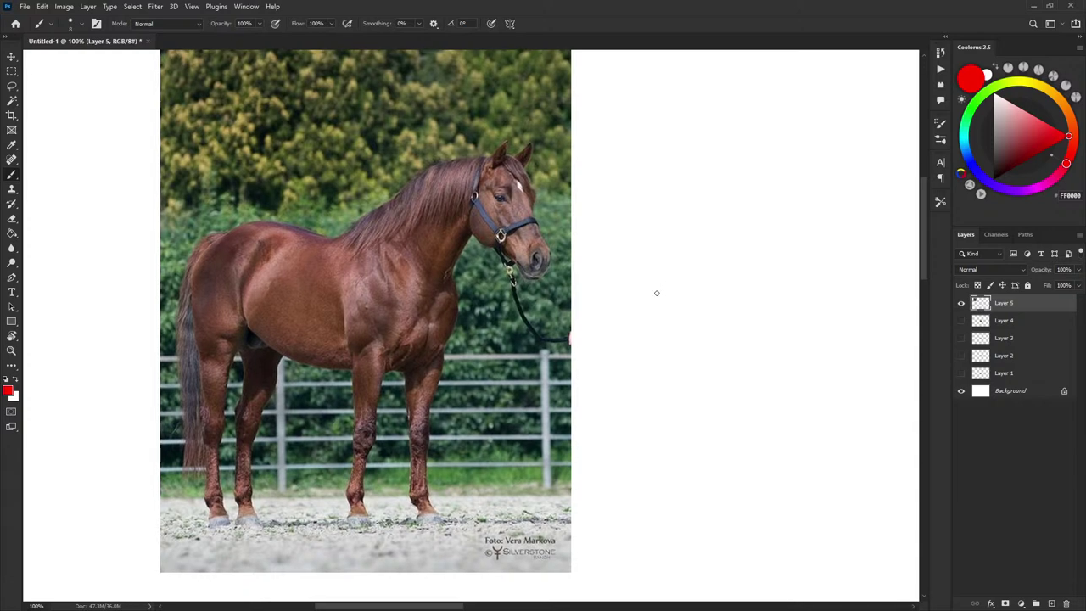
pyautogui.click(961, 304)
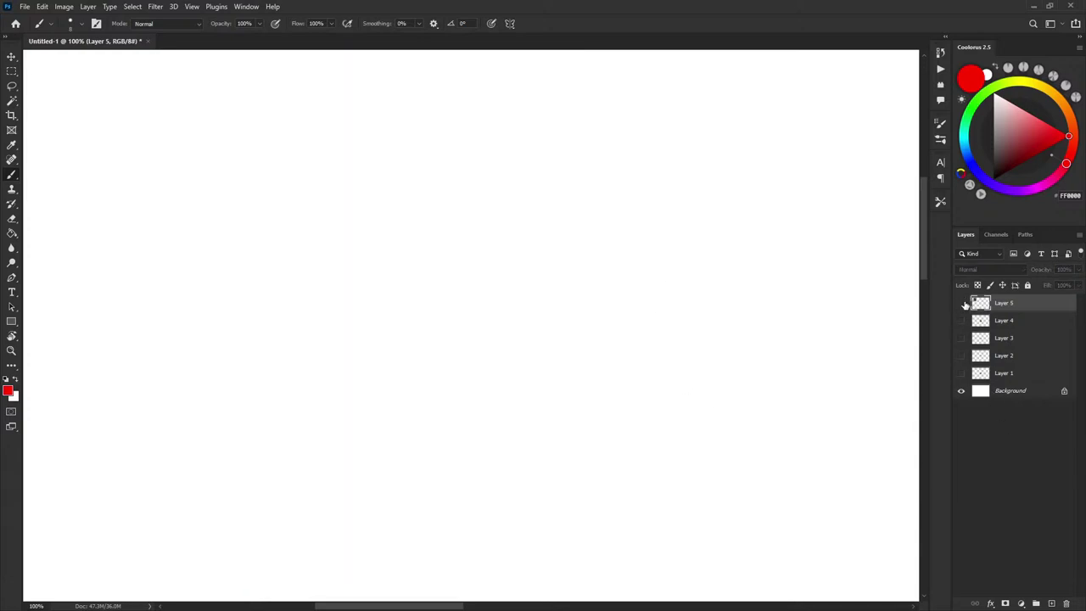
pyautogui.click(961, 304)
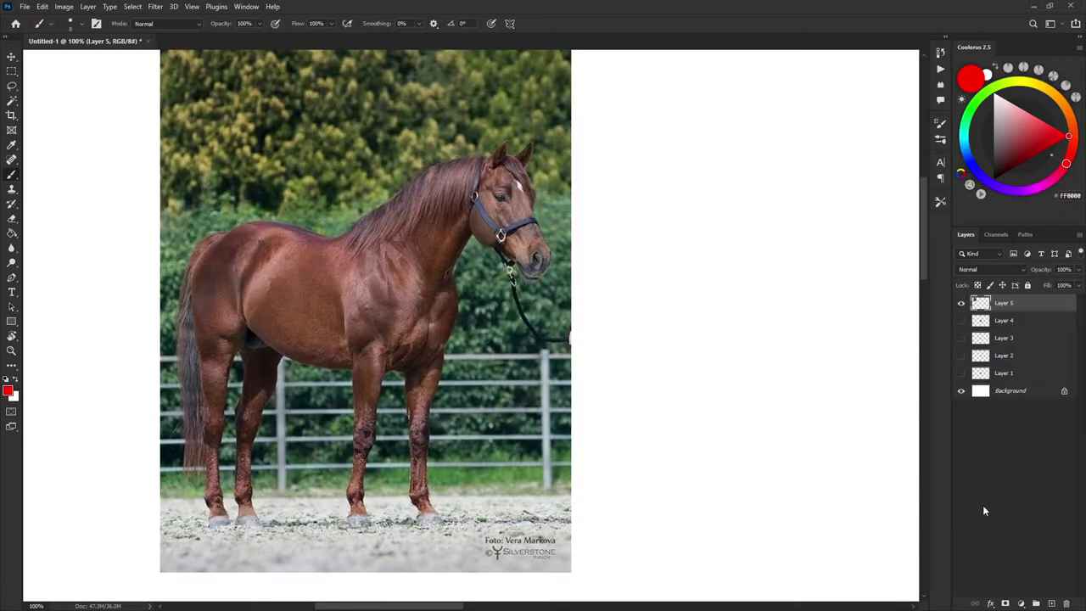
# Switch to the sketchfaderound brush, try it with a quick scribble on the blank canvas beside the photo and undo the scribble.
pyautogui.moveTo(731, 209)
pyautogui.mouseDown()
pyautogui.moveTo(713, 215)
pyautogui.moveTo(690, 141)
pyautogui.mouseUp()
pyautogui.hotkey('ctrl', 'z')
pyautogui.rightClick(679, 183)
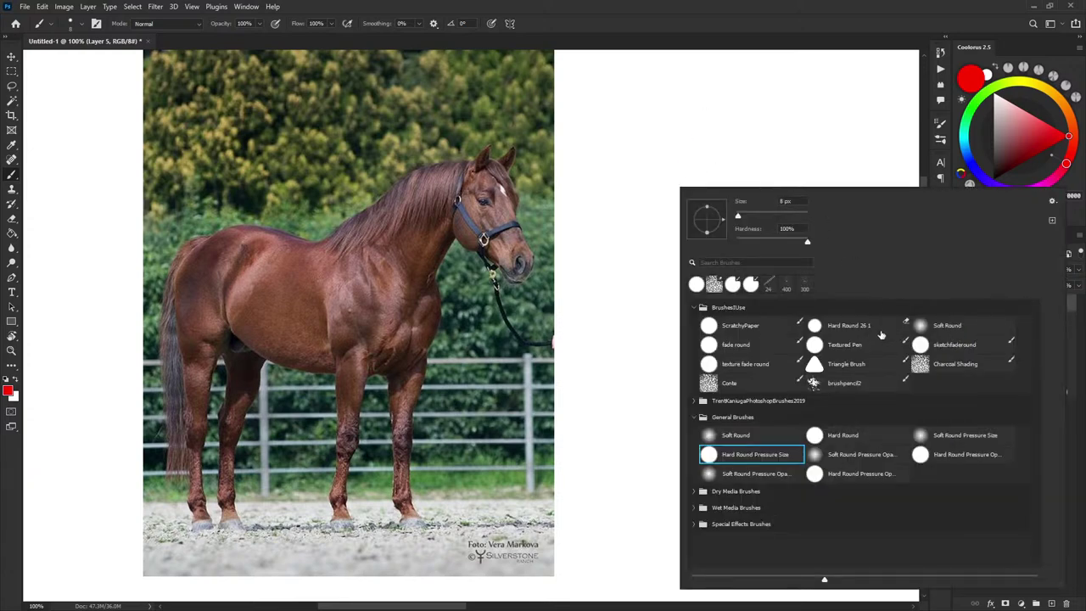
pyautogui.click(969, 352)
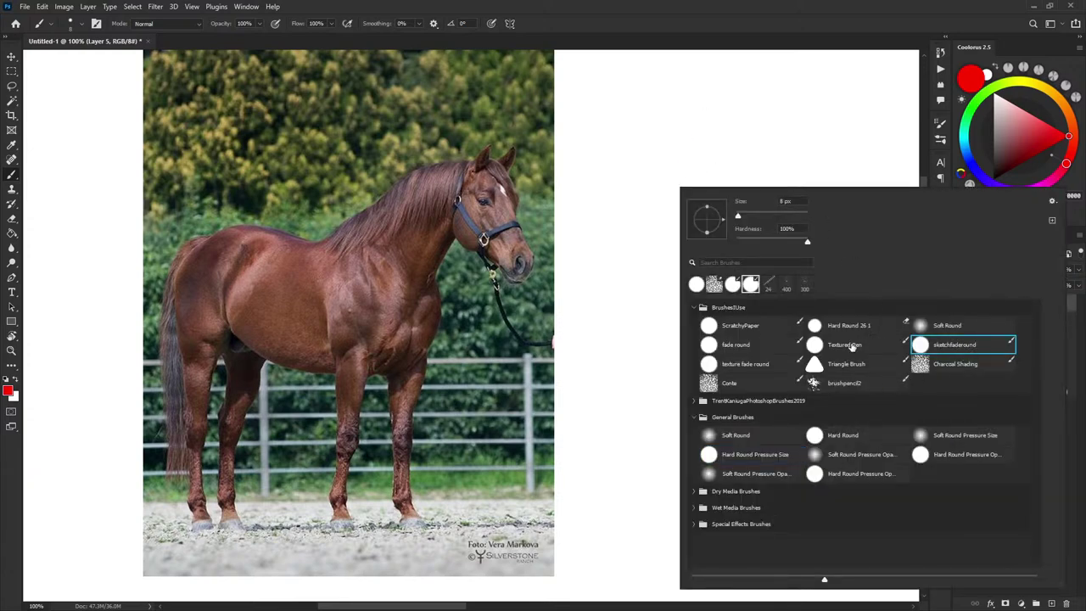
pyautogui.click(787, 21)
pyautogui.moveTo(677, 309)
pyautogui.mouseDown()
pyautogui.moveTo(675, 282)
pyautogui.moveTo(754, 226)
pyautogui.mouseUp()
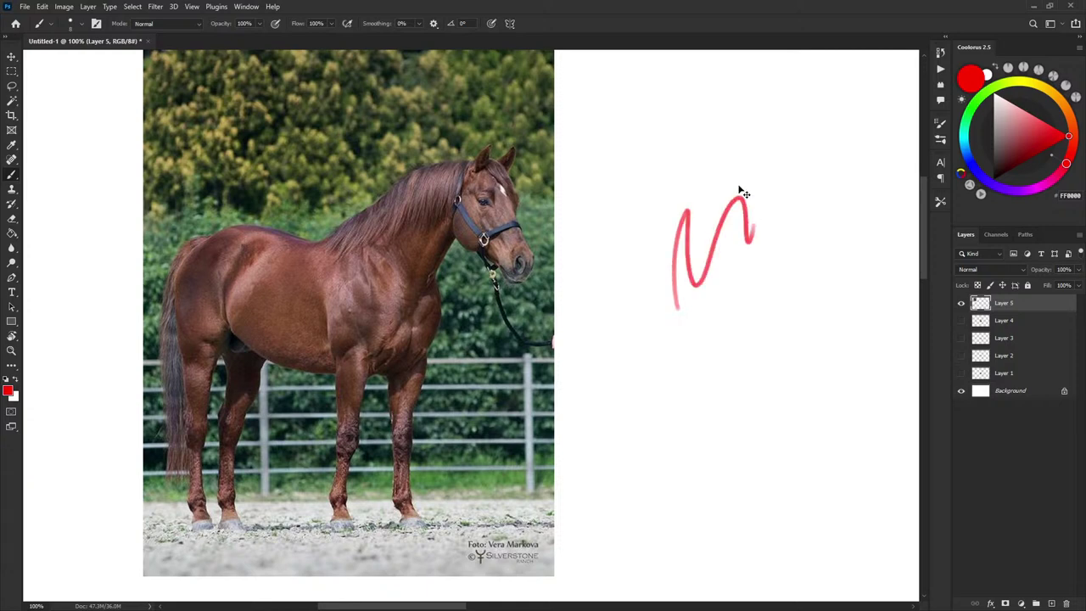
pyautogui.hotkey('ctrl', 'z')
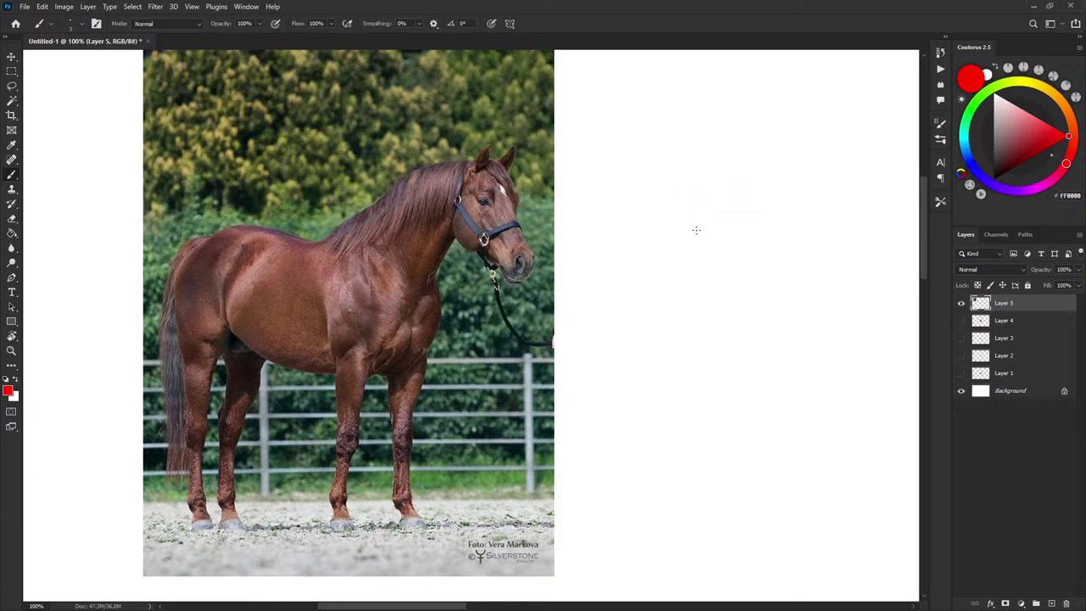
# Sketch a curved wedge and a box in perspective in red on the blank canvas beside the horse's head.
pyautogui.moveTo(667, 205)
pyautogui.mouseDown()
pyautogui.moveTo(689, 211)
pyautogui.moveTo(657, 201)
pyautogui.moveTo(694, 158)
pyautogui.moveTo(693, 206)
pyautogui.moveTo(672, 219)
pyautogui.moveTo(704, 229)
pyautogui.mouseUp()
pyautogui.moveTo(694, 157)
pyautogui.mouseDown()
pyautogui.moveTo(705, 170)
pyautogui.moveTo(703, 224)
pyautogui.mouseUp()
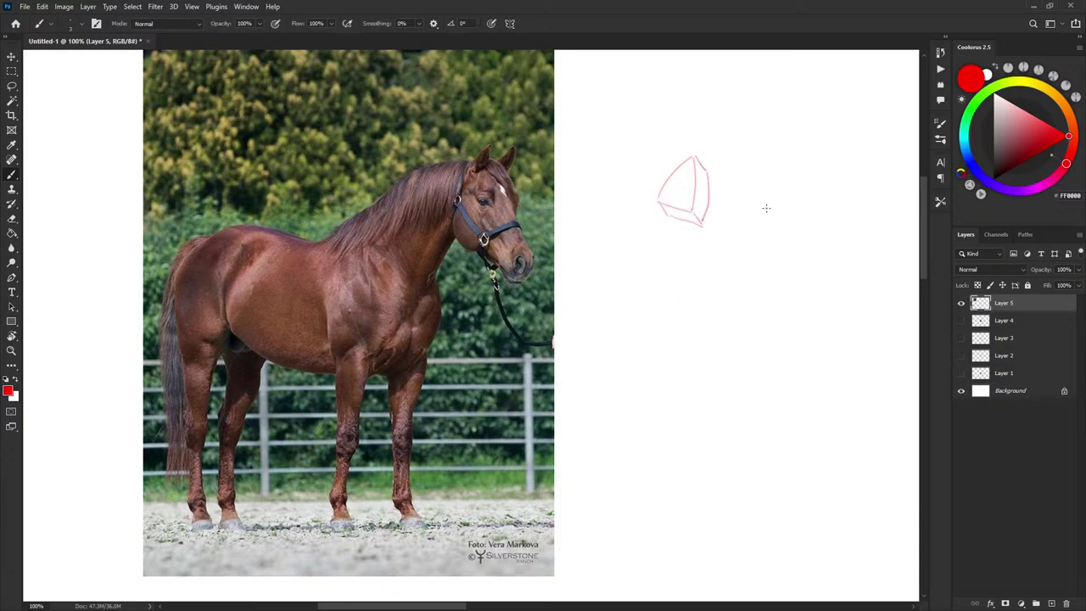
pyautogui.moveTo(745, 173)
pyautogui.mouseDown()
pyautogui.moveTo(759, 156)
pyautogui.moveTo(793, 177)
pyautogui.moveTo(815, 161)
pyautogui.moveTo(756, 204)
pyautogui.moveTo(804, 209)
pyautogui.moveTo(813, 162)
pyautogui.moveTo(822, 194)
pyautogui.mouseUp()
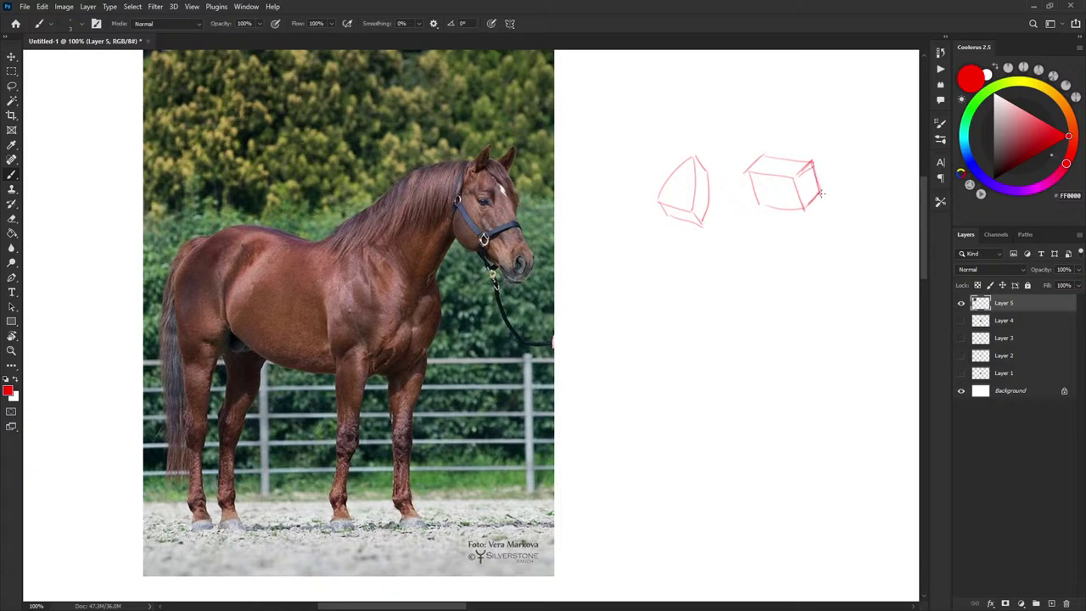
# Try sketching a small tilted cylinder below the wedge and the box, undoing poor strokes.
pyautogui.moveTo(724, 246)
pyautogui.mouseDown()
pyautogui.moveTo(715, 275)
pyautogui.moveTo(750, 288)
pyautogui.moveTo(759, 253)
pyautogui.moveTo(755, 290)
pyautogui.moveTo(762, 249)
pyautogui.mouseUp()
pyautogui.hotkey('ctrl', 'z')
pyautogui.hotkey('ctrl', 'z')
pyautogui.hotkey('ctrl', 'z')
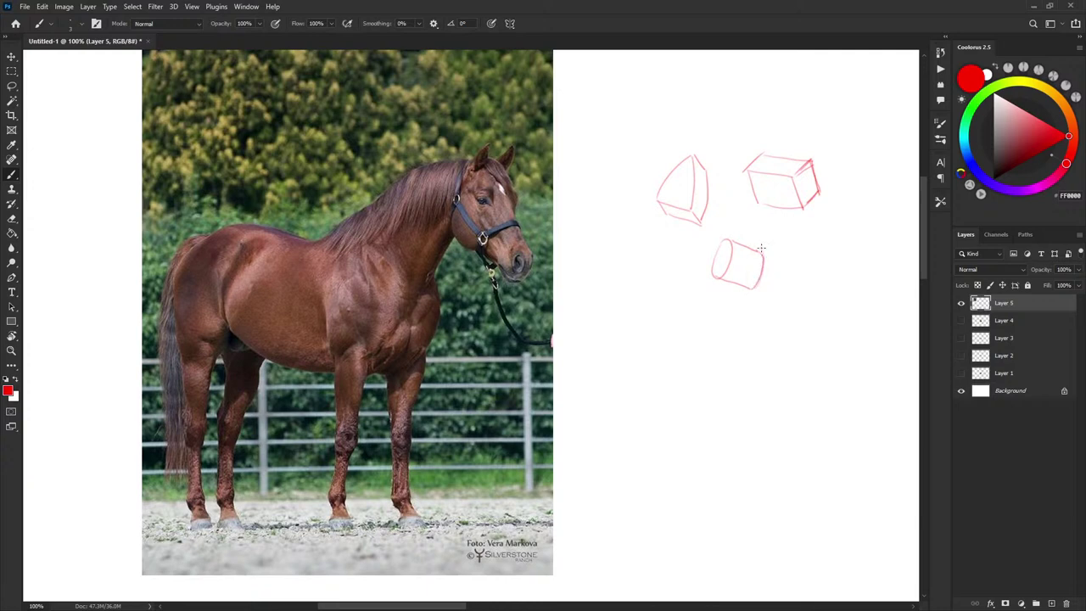
# Launch Lazy Nezumi Pro, make a test stroke on the blank canvas and undo it.
pyautogui.hotkey('alt', 'space')
pyautogui.write('lazy')
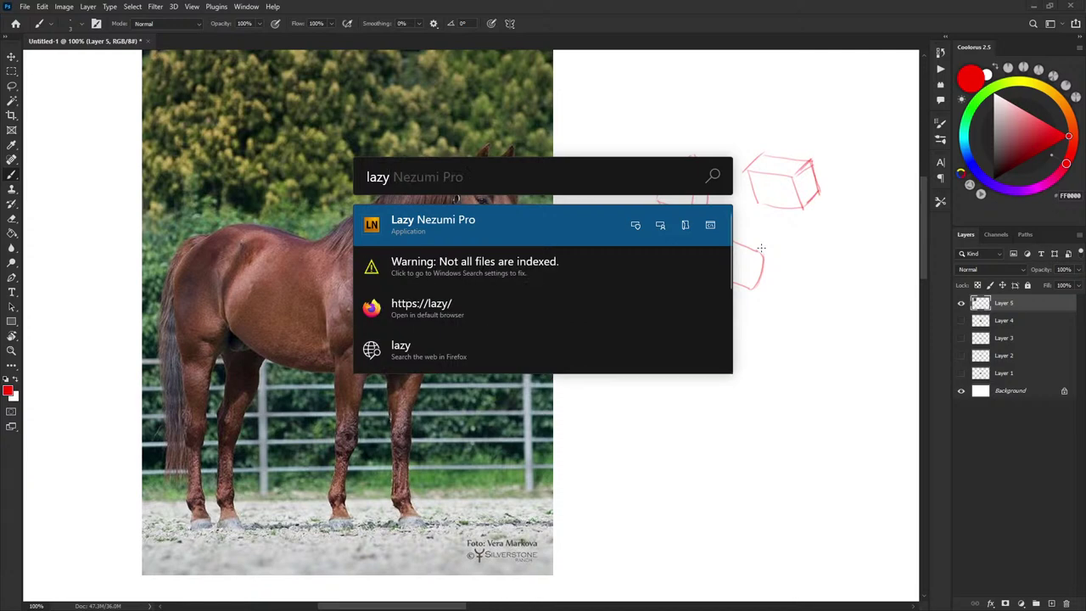
pyautogui.press('Return')
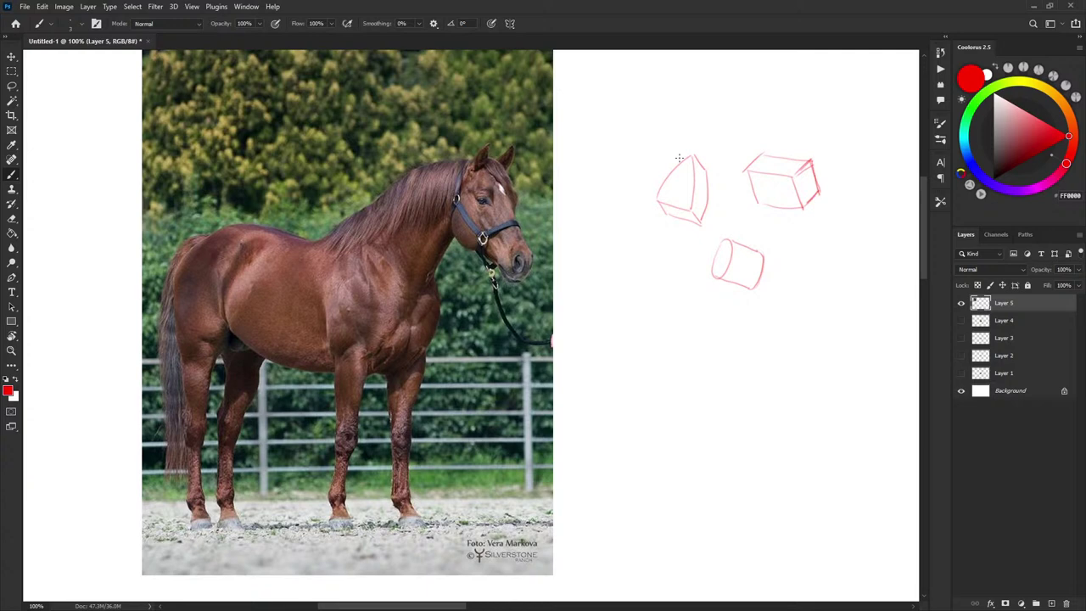
pyautogui.moveTo(696, 262); pyautogui.dragTo(764, 370)
pyautogui.hotkey('ctrl', 'z')
# Lasso and delete the cylinder sketch, and draw a slightly larger tilted cylinder in its place below the box.
pyautogui.press('l')
pyautogui.moveTo(727, 230); pyautogui.dragTo(775, 226)
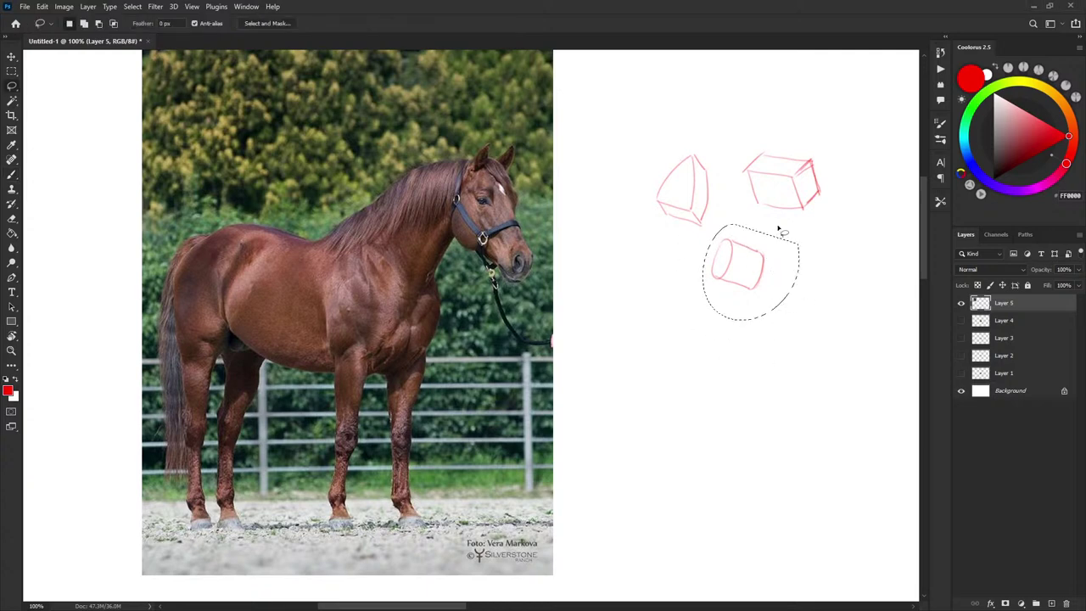
pyautogui.press('Delete')
pyautogui.press('b')
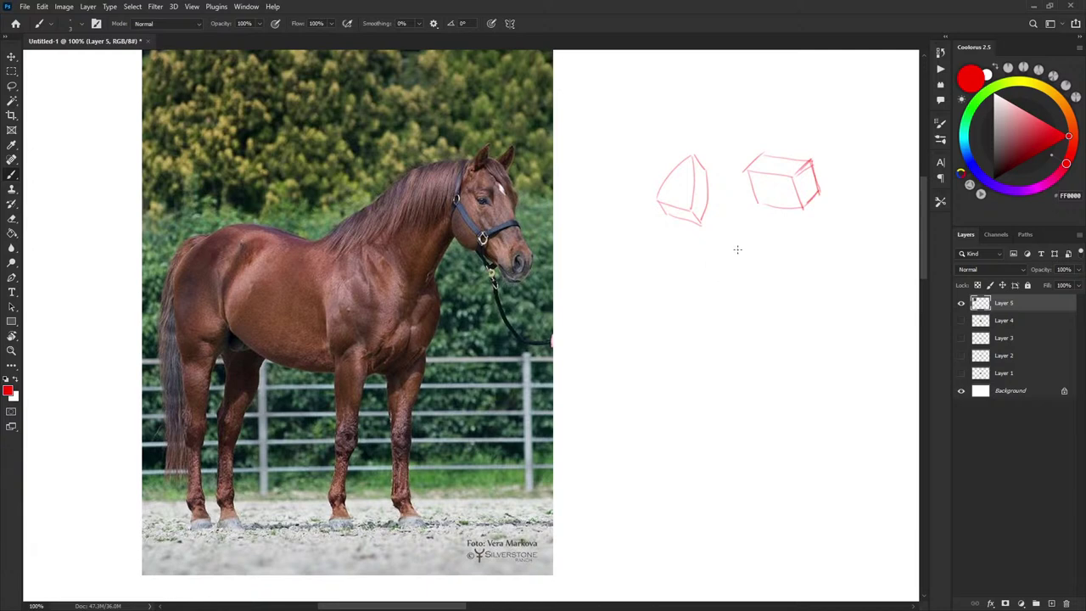
pyautogui.moveTo(743, 244)
pyautogui.mouseDown()
pyautogui.moveTo(718, 287)
pyautogui.moveTo(757, 303)
pyautogui.moveTo(771, 256)
pyautogui.mouseUp()
pyautogui.moveTo(757, 300)
pyautogui.mouseDown()
pyautogui.moveTo(775, 264)
pyautogui.moveTo(773, 280)
pyautogui.mouseUp()
pyautogui.hotkey('ctrl', 'z')
pyautogui.hotkey('ctrl', 'z')
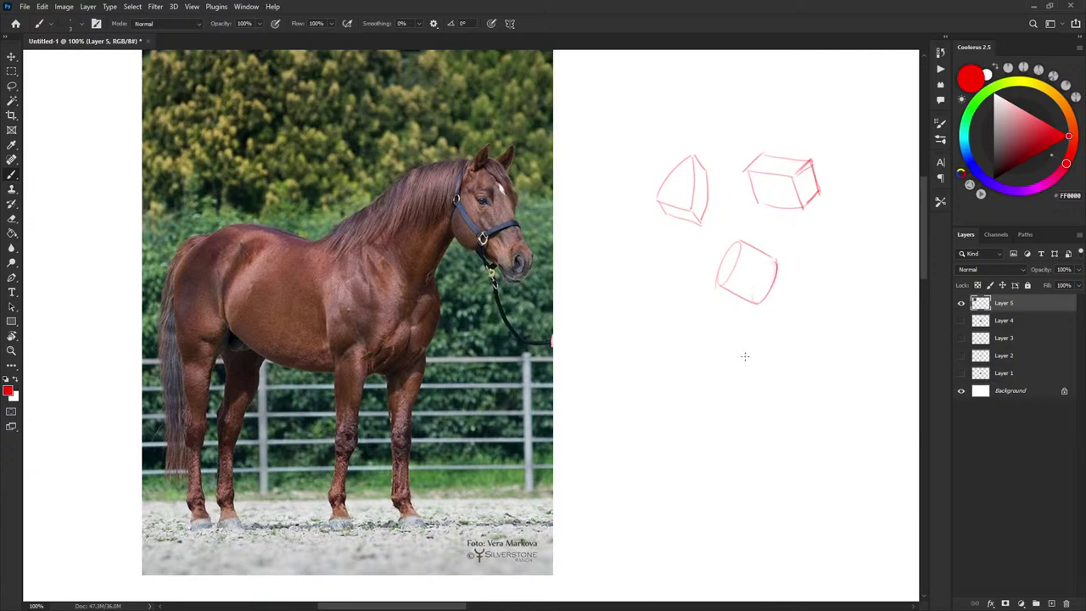
# Trace over the outer edges of the box and the wedge with heavier red lines.
pyautogui.moveTo(746, 168)
pyautogui.mouseDown()
pyautogui.moveTo(762, 205)
pyautogui.moveTo(806, 208)
pyautogui.moveTo(811, 158)
pyautogui.moveTo(763, 155)
pyautogui.mouseUp()
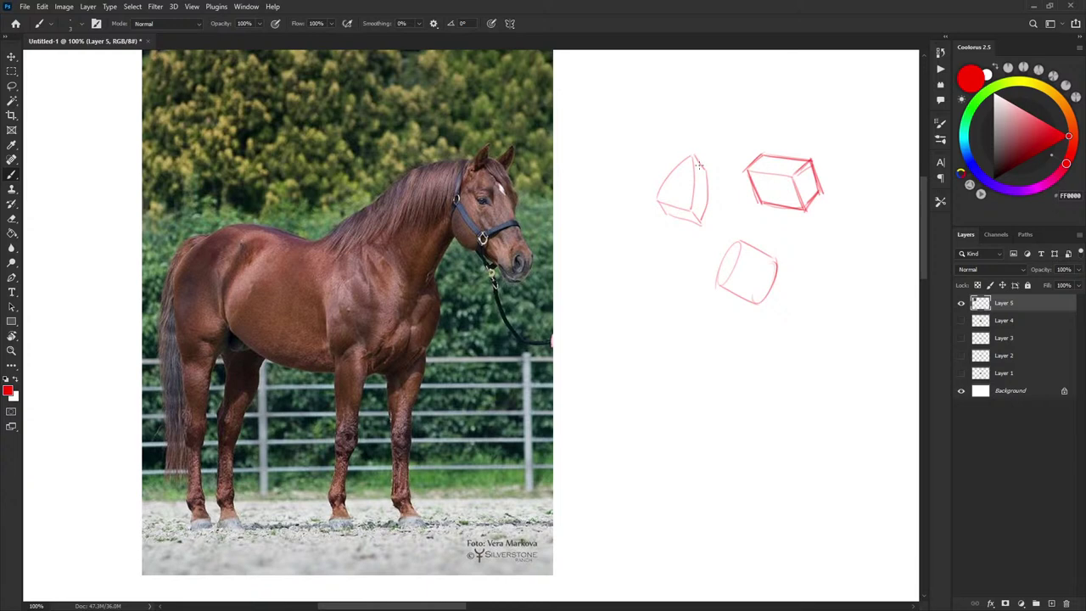
pyautogui.moveTo(688, 157); pyautogui.dragTo(664, 184)
pyautogui.moveTo(730, 266); pyautogui.dragTo(735, 269)
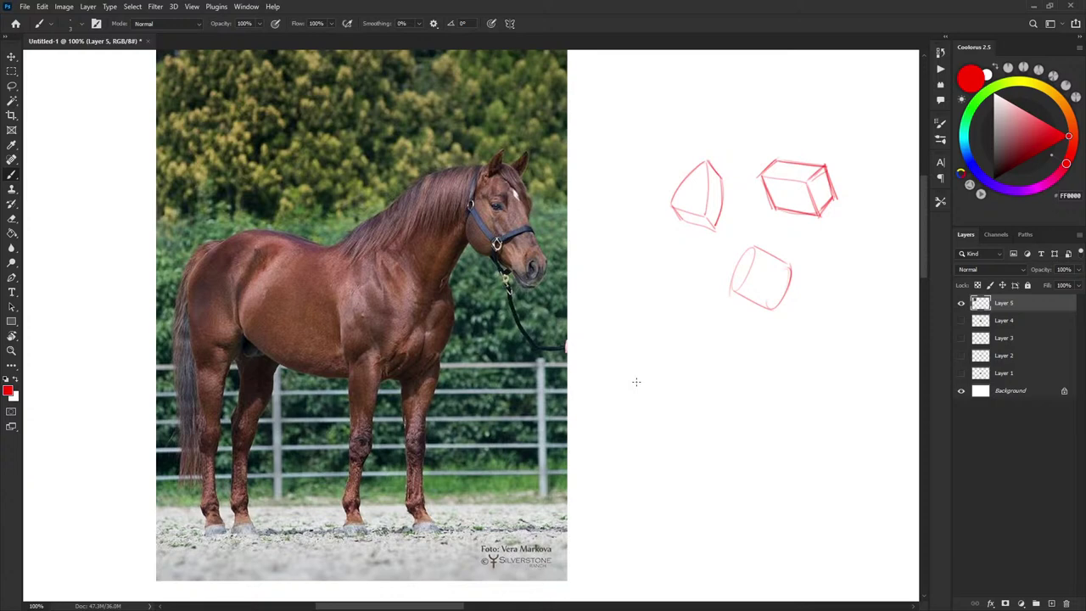
pyautogui.moveTo(772, 234); pyautogui.dragTo(764, 232)
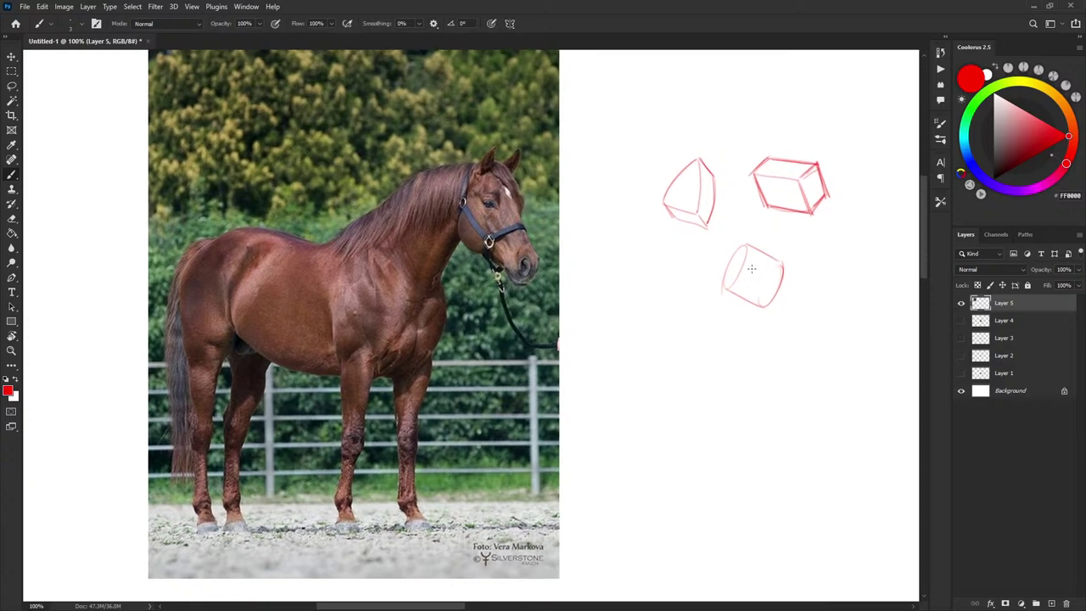
pyautogui.moveTo(679, 277); pyautogui.dragTo(695, 271)
pyautogui.moveTo(621, 336)
pyautogui.mouseDown()
pyautogui.moveTo(693, 308)
pyautogui.moveTo(677, 356)
pyautogui.mouseUp()
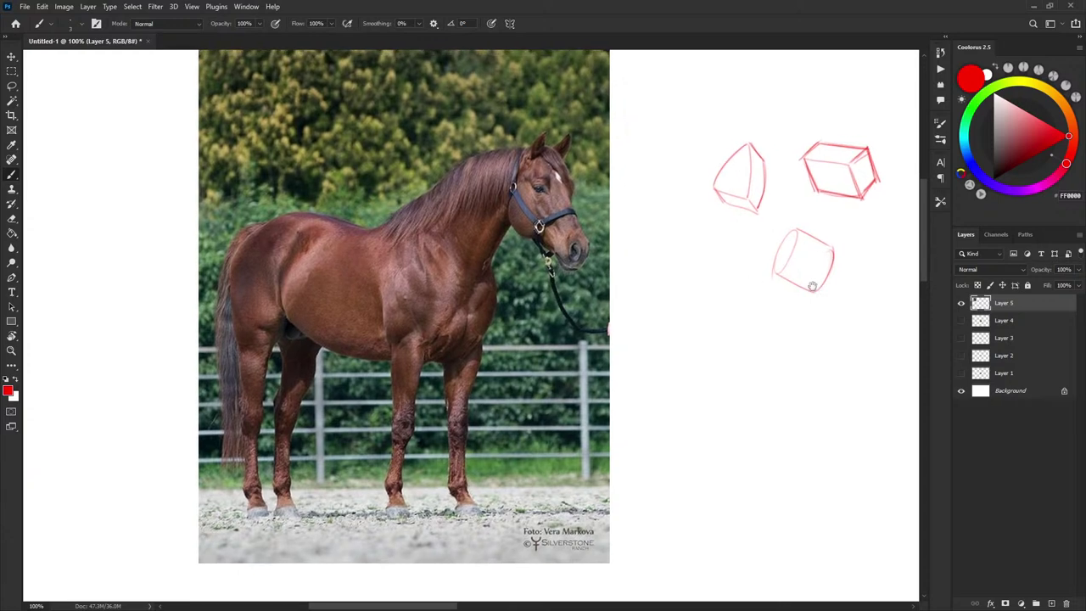
pyautogui.moveTo(813, 285); pyautogui.dragTo(804, 291)
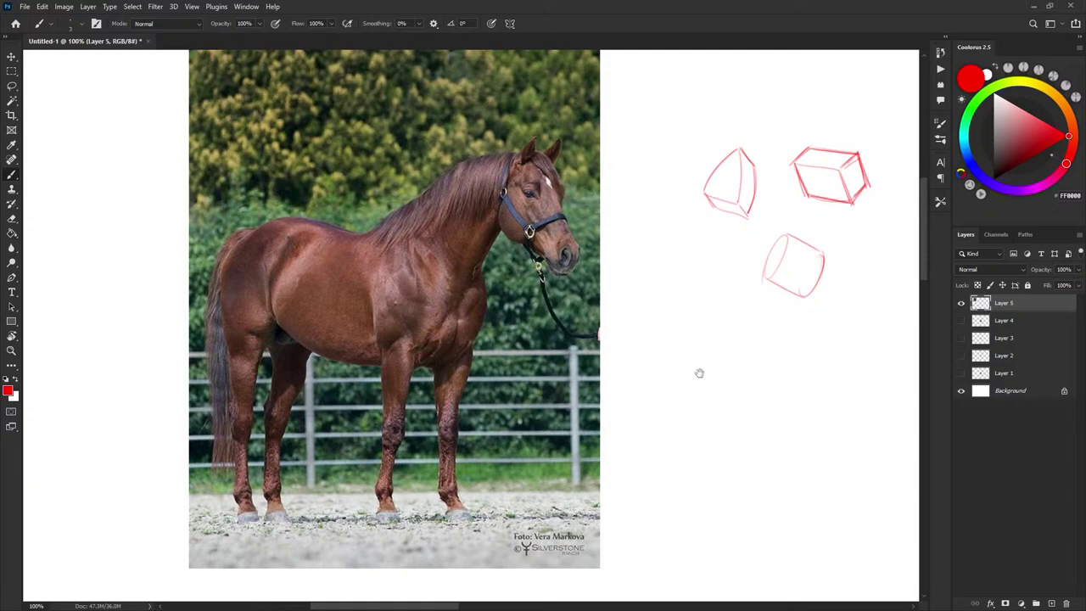
pyautogui.moveTo(639, 282); pyautogui.dragTo(623, 277)
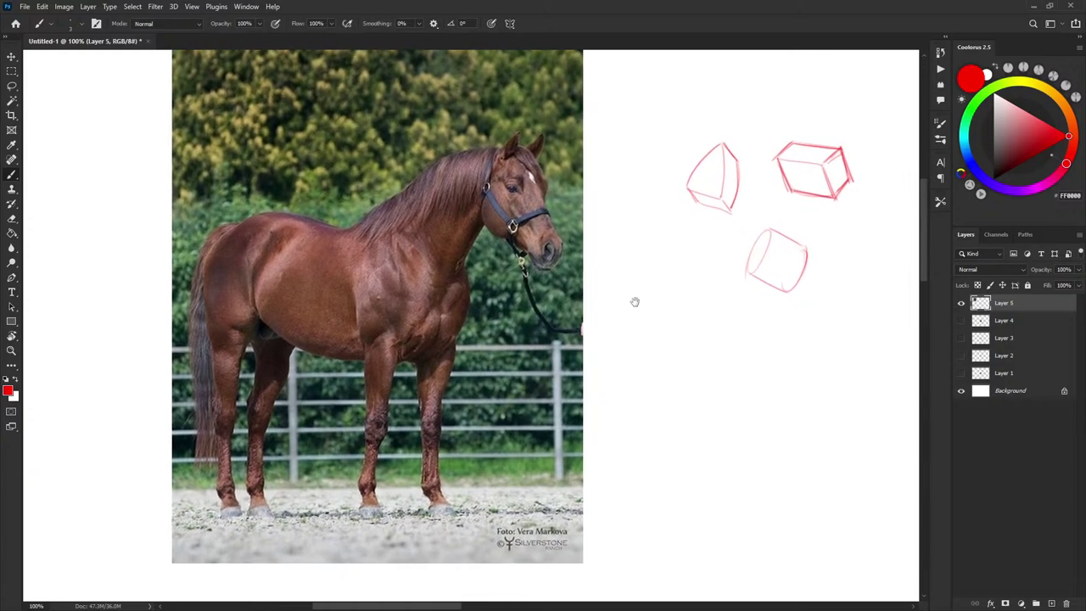
pyautogui.hscroll(1, 632, 302)
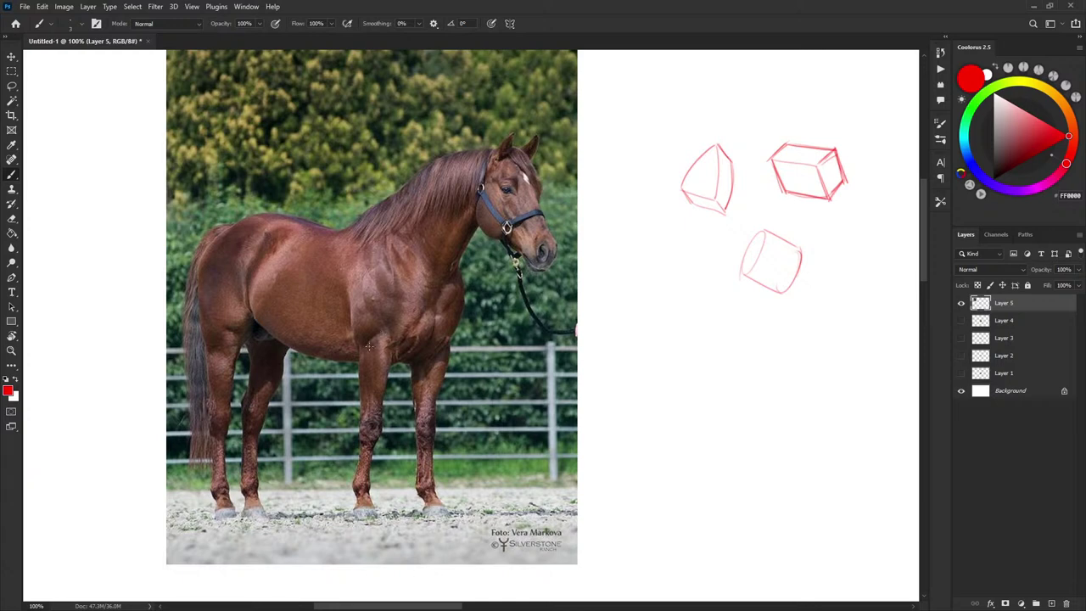
pyautogui.scroll(-1, 650, 314)
pyautogui.scroll(1, 637, 323)
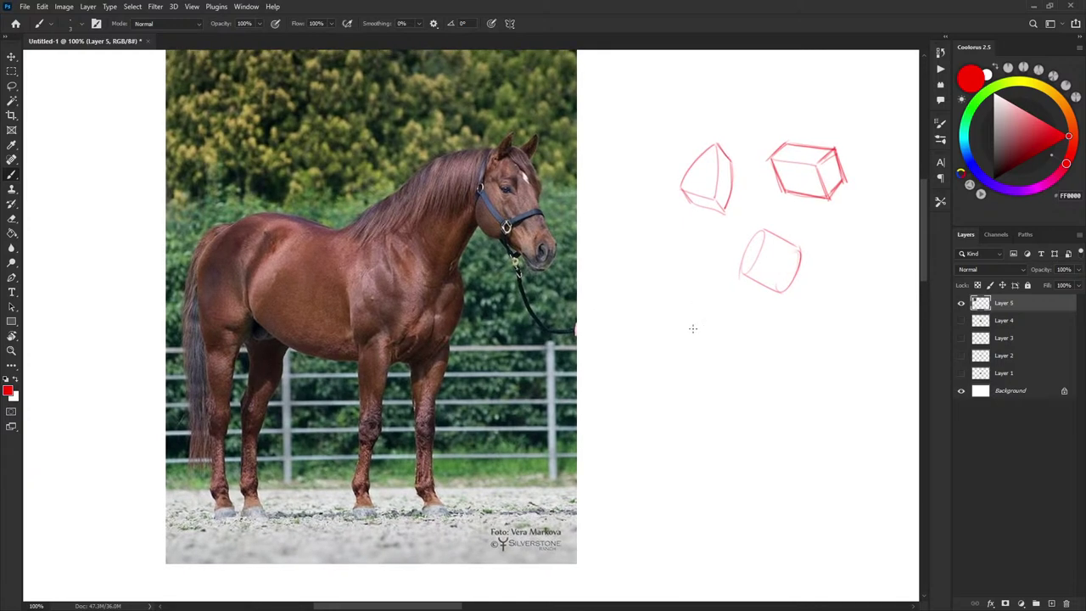
# Pick cyan as the brush colour, add a new layer above Layer 5 and place a dot on the horse's chest.
pyautogui.scroll(-1, 506, 307)
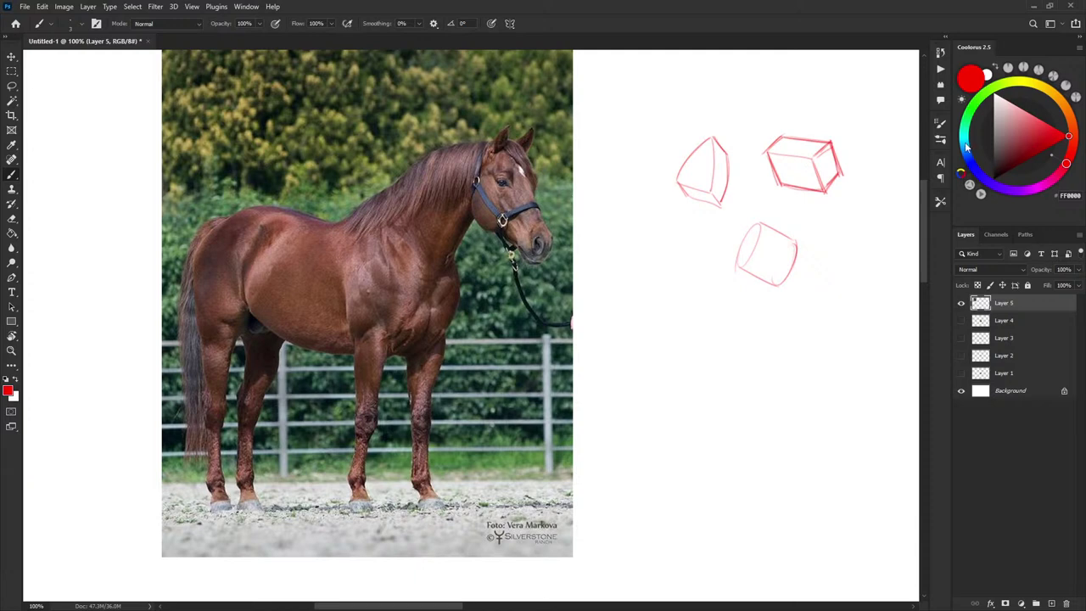
pyautogui.click(965, 139)
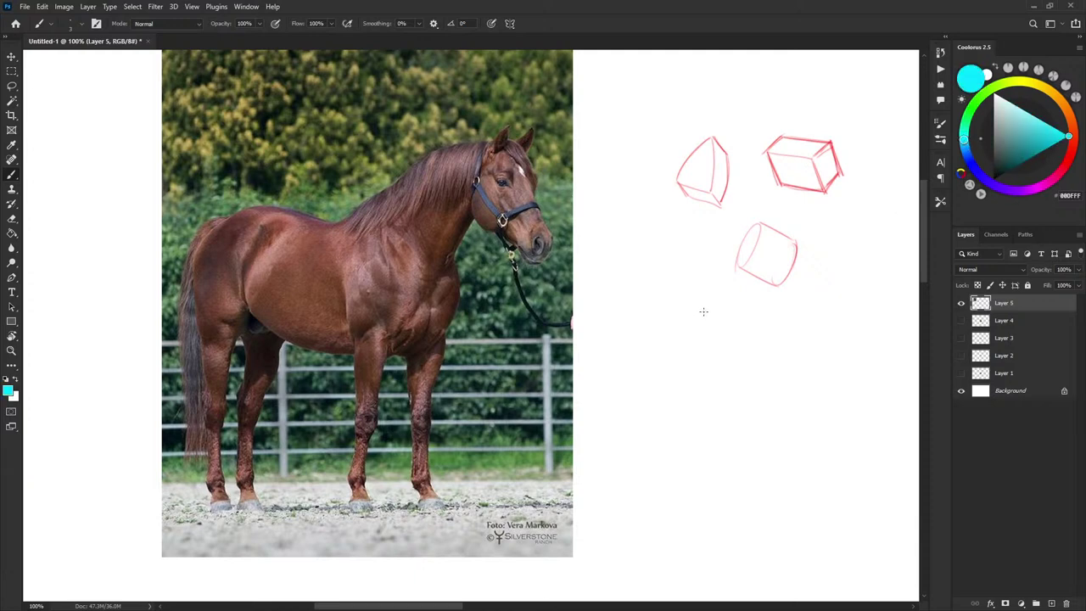
pyautogui.click(1051, 604)
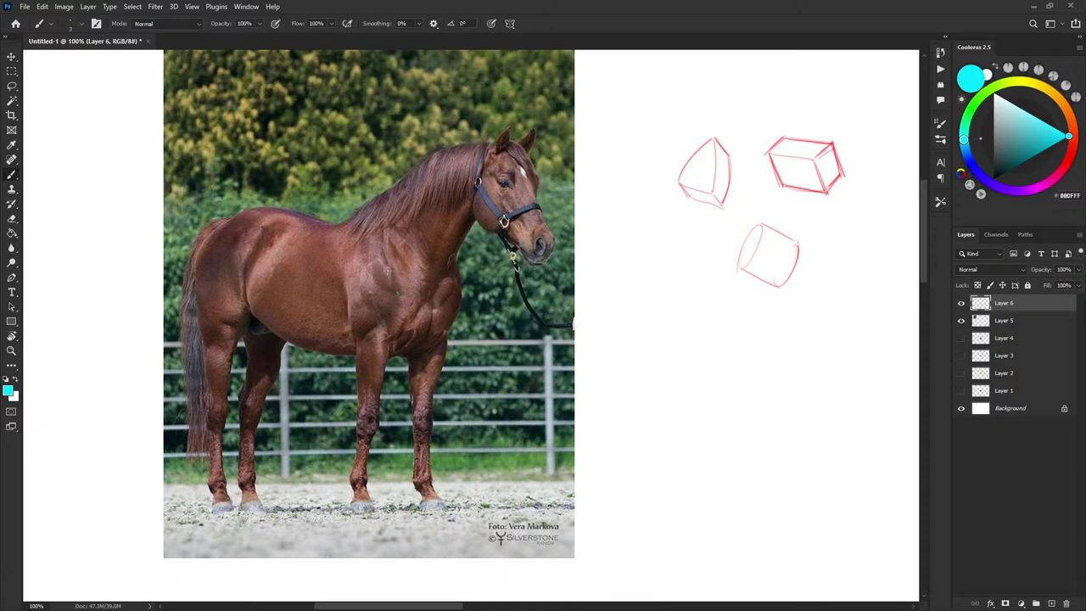
pyautogui.click(449, 294)
# Show Layer 4 and Layer 3 and examine the reference photo of the black horse.
pyautogui.moveTo(549, 313); pyautogui.dragTo(325, 283)
pyautogui.hotkey('ctrl', '-')
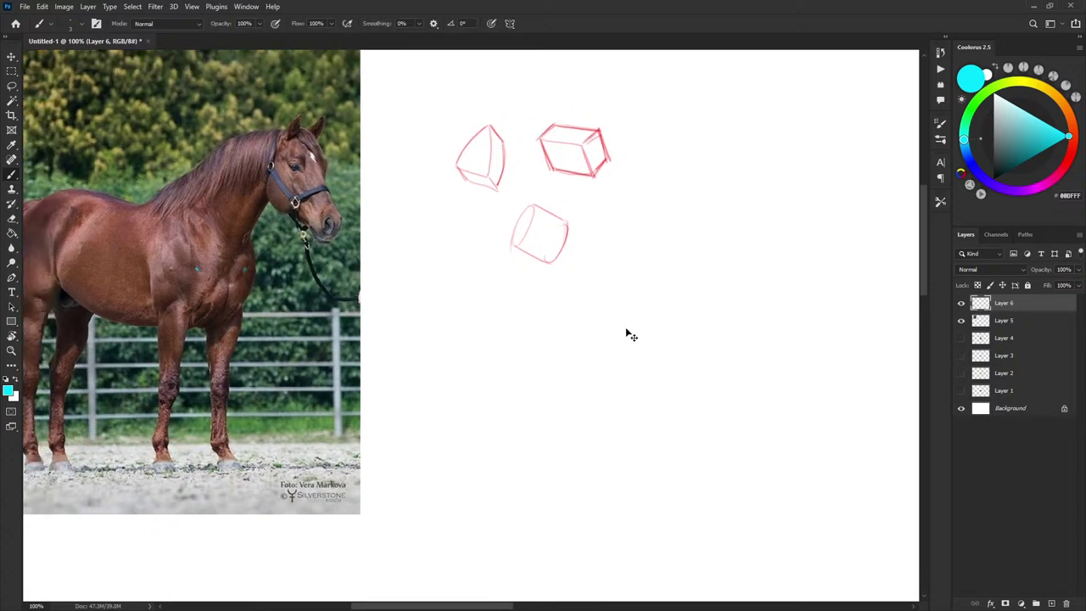
pyautogui.scroll(-1, 621, 342)
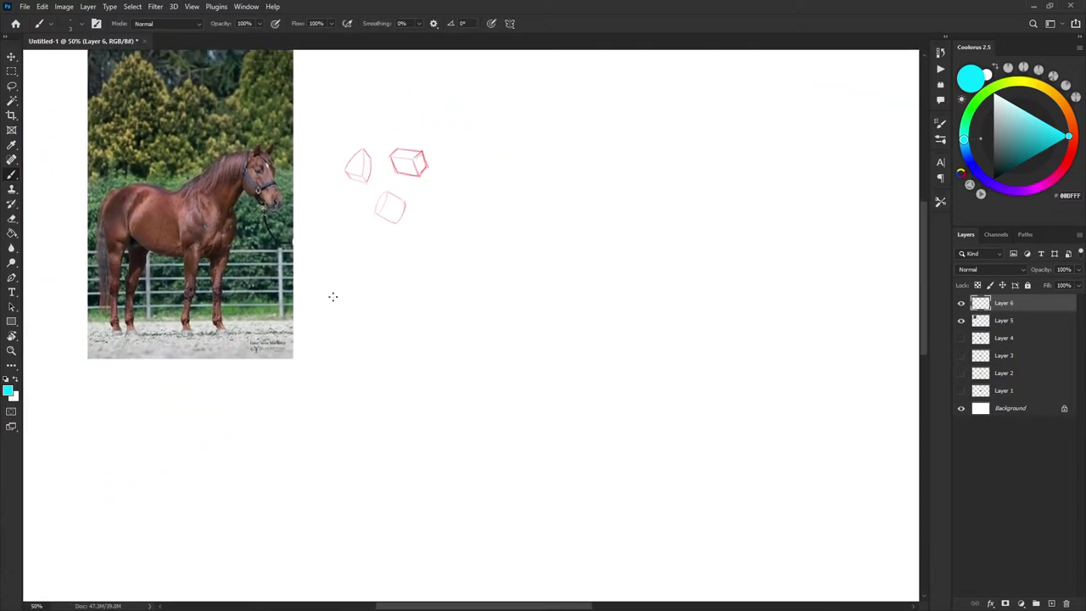
pyautogui.moveTo(786, 384); pyautogui.dragTo(637, 349)
pyautogui.click(961, 339)
pyautogui.click(962, 355)
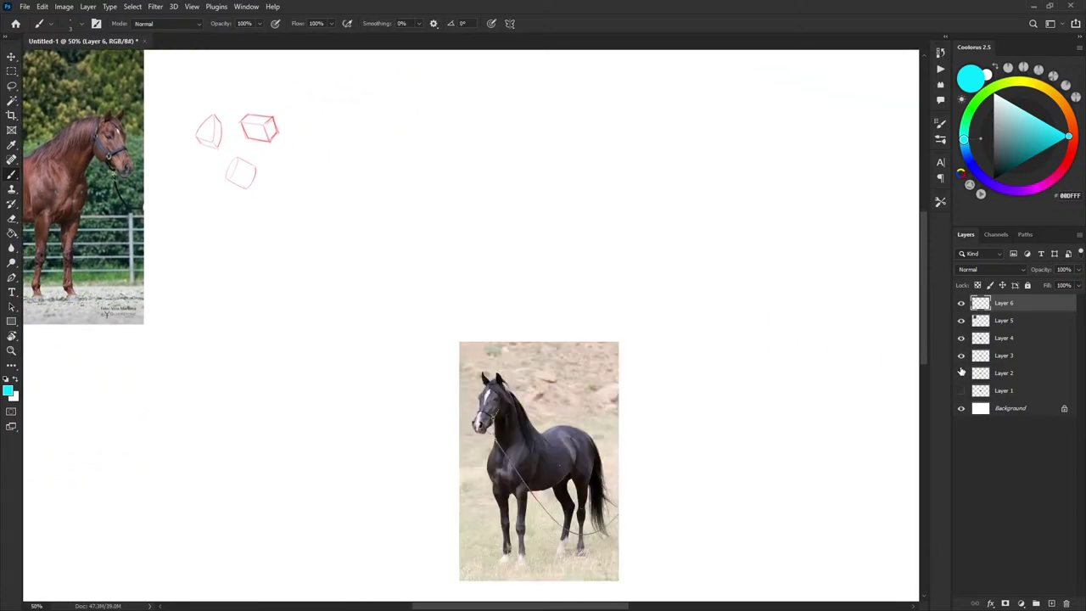
pyautogui.moveTo(741, 372); pyautogui.dragTo(757, 300)
pyautogui.hotkey('ctrl', '+')
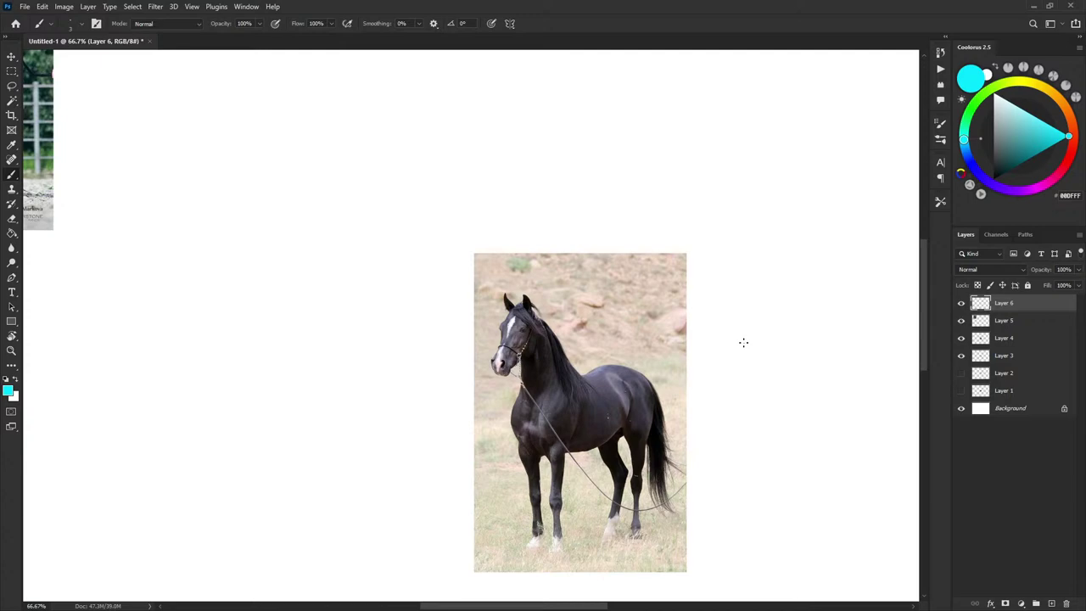
# Hide Layer 4 and examine the dark brown horse photo on Layer 3 up close.
pyautogui.click(962, 340)
pyautogui.click(962, 339)
pyautogui.hotkey('ctrl', '+')
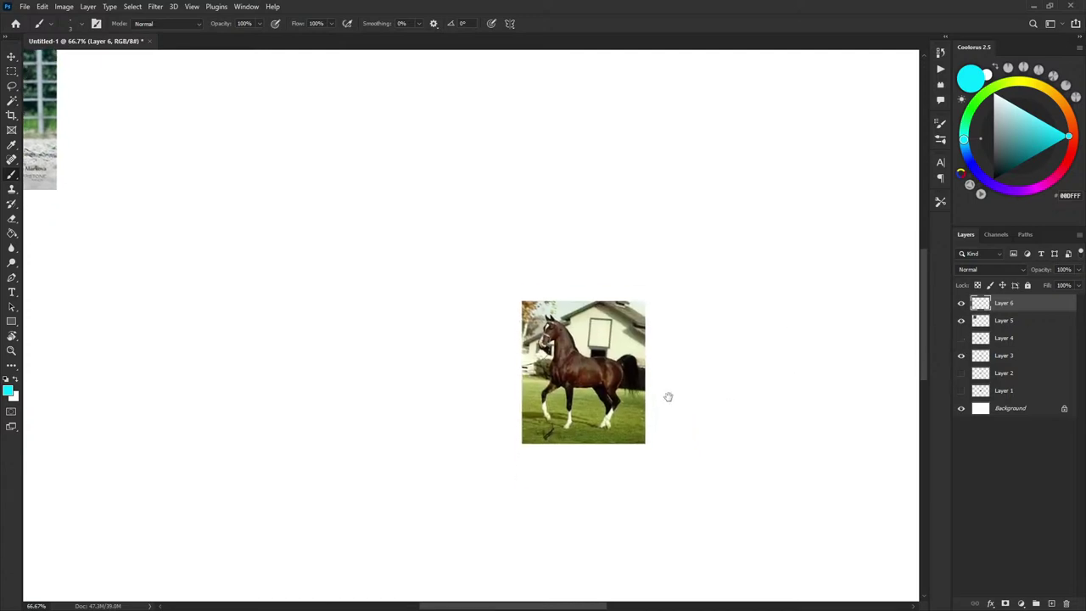
pyautogui.hotkey('ctrl', '+')
pyautogui.moveTo(846, 382); pyautogui.dragTo(650, 312)
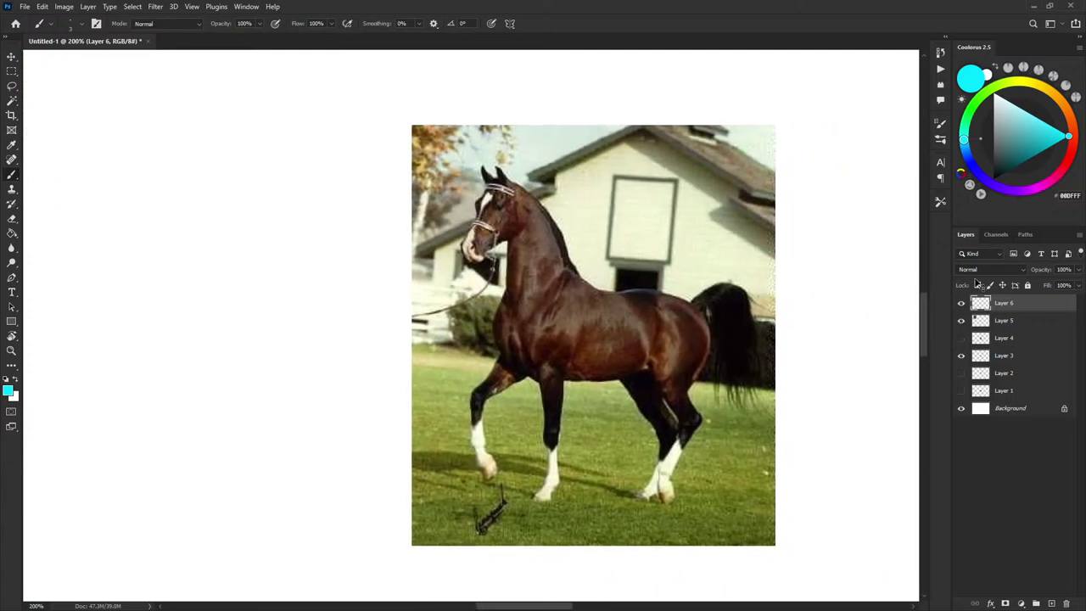
# Hide Layer 3, check the photos on Layer 2 and Layer 1, hide both and return to the chestnut horse.
pyautogui.hotkey('ctrl', '-')
pyautogui.click(961, 358)
pyautogui.click(962, 373)
pyautogui.hotkey('ctrl', '+')
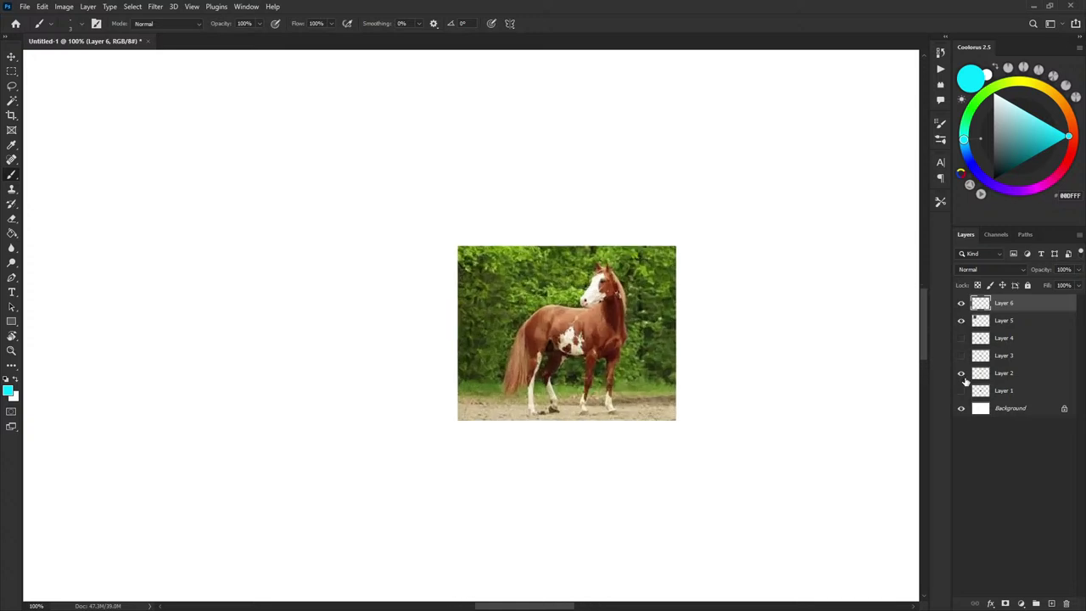
pyautogui.click(961, 373)
pyautogui.click(961, 390)
pyautogui.click(962, 391)
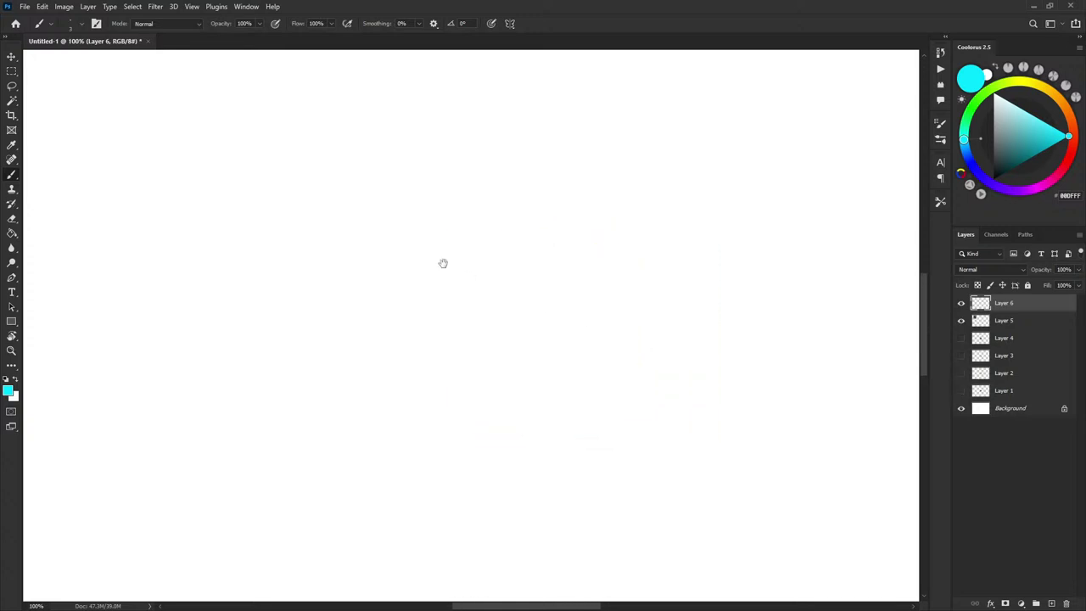
pyautogui.hotkey('ctrl', '-')
pyautogui.moveTo(387, 289); pyautogui.dragTo(625, 279)
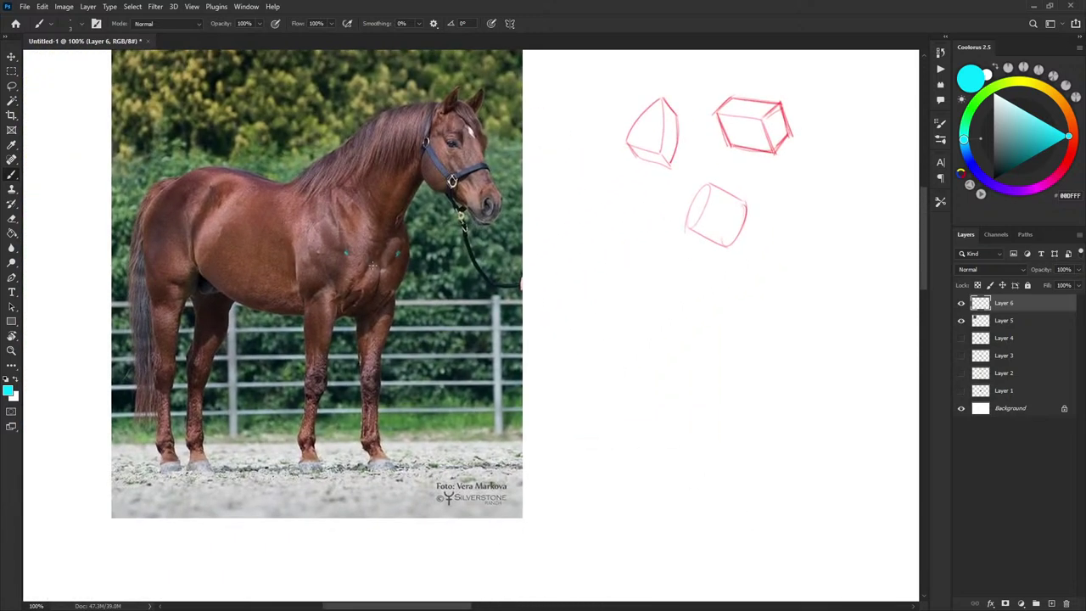
# Mark both shoulder points on the horse, draw cyan lines from them to the elbows and stroke along the withers.
pyautogui.click(344, 252)
pyautogui.click(398, 253)
pyautogui.moveTo(302, 298); pyautogui.dragTo(347, 253)
pyautogui.moveTo(377, 296); pyautogui.dragTo(399, 255)
pyautogui.moveTo(306, 171); pyautogui.dragTo(329, 155)
pyautogui.moveTo(565, 280); pyautogui.dragTo(561, 280)
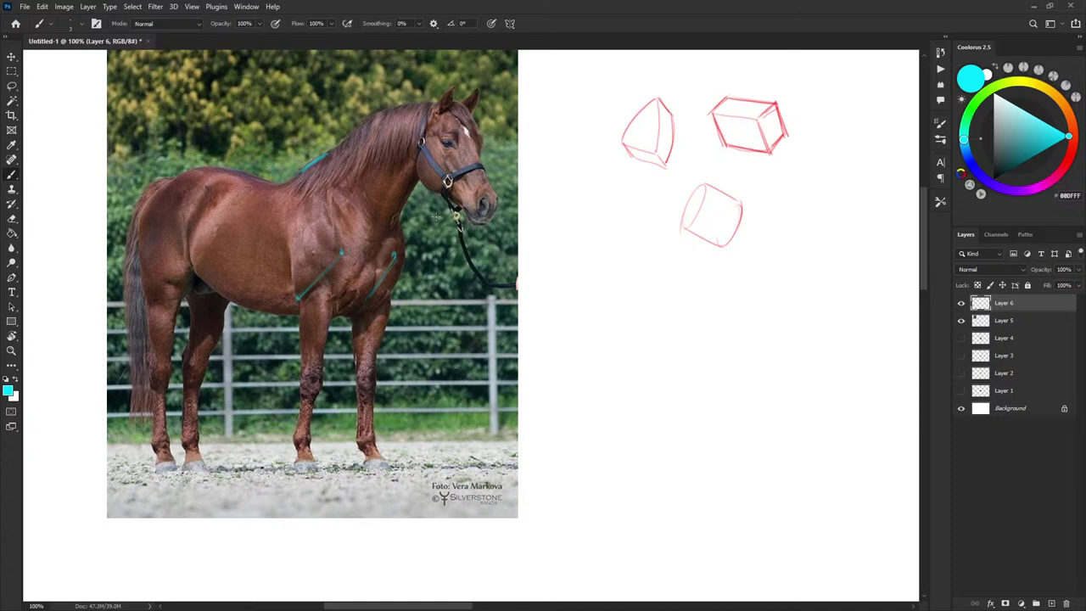
# Mark the knees, fetlocks and hooves of the front legs in cyan on the photo.
pyautogui.scroll(-1, 436, 224)
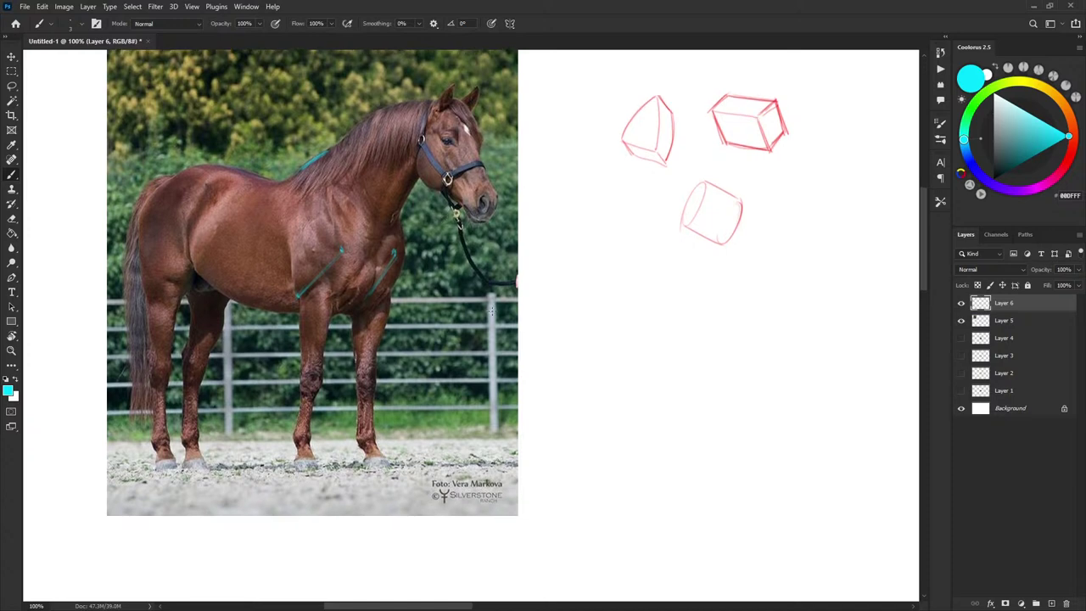
pyautogui.moveTo(491, 311); pyautogui.dragTo(494, 305)
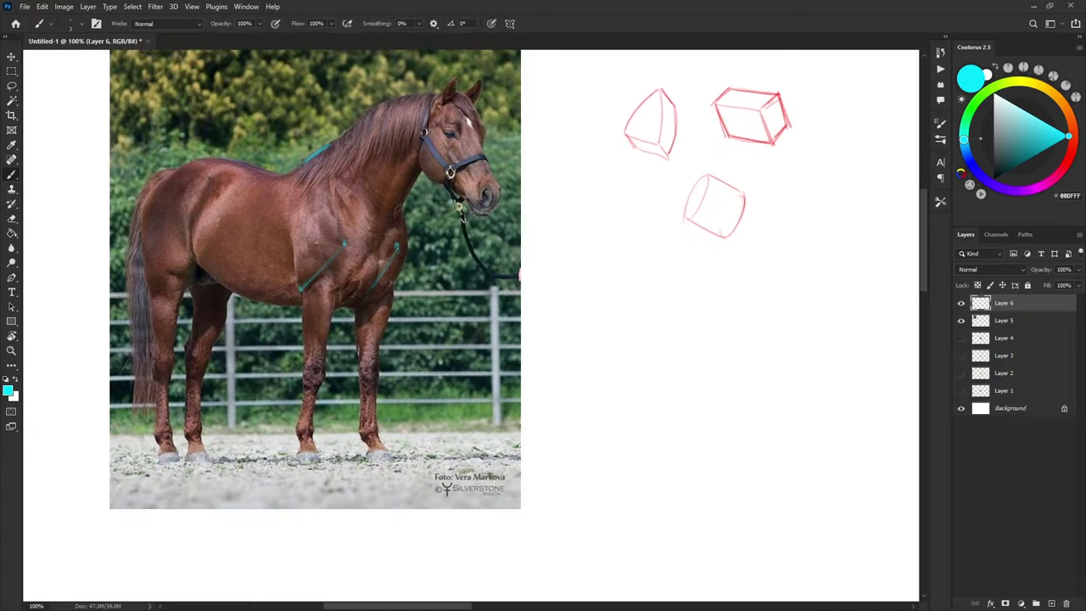
pyautogui.moveTo(486, 250); pyautogui.dragTo(487, 247)
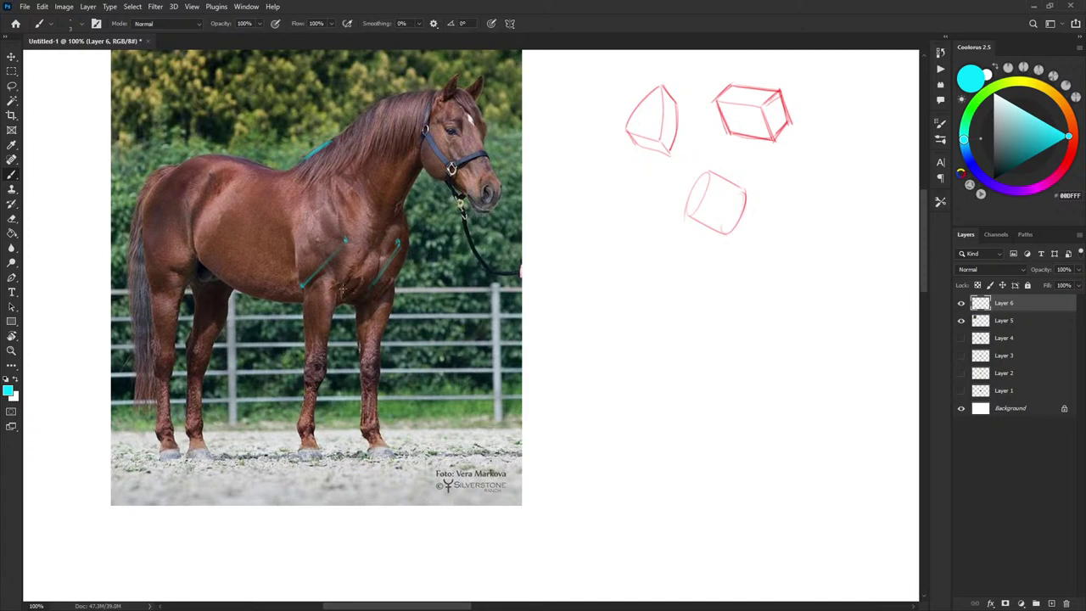
pyautogui.moveTo(438, 344); pyautogui.dragTo(404, 381)
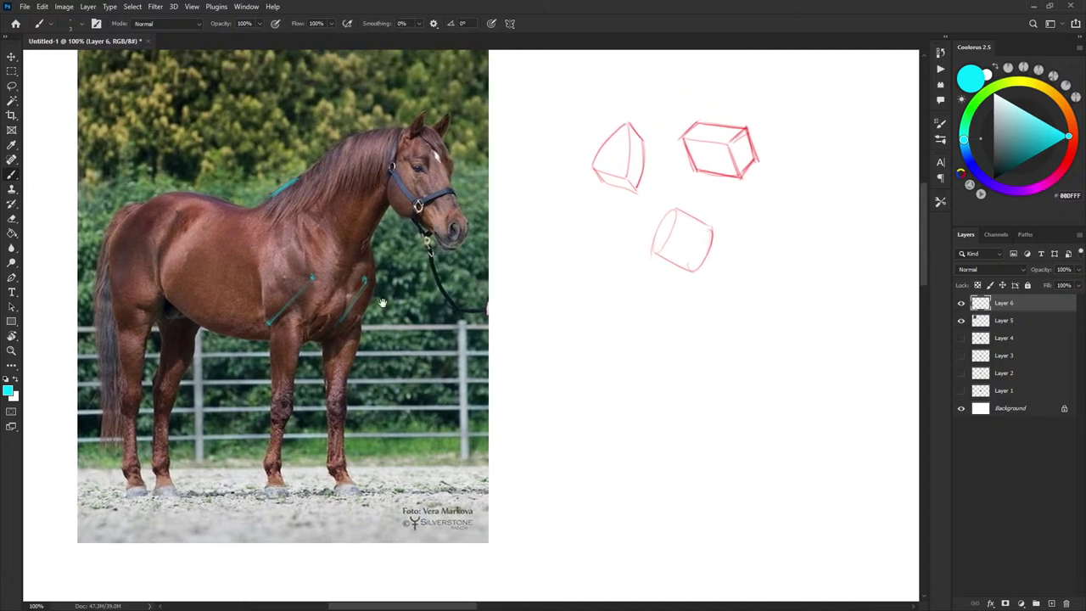
pyautogui.hscroll(-3, 353, 283)
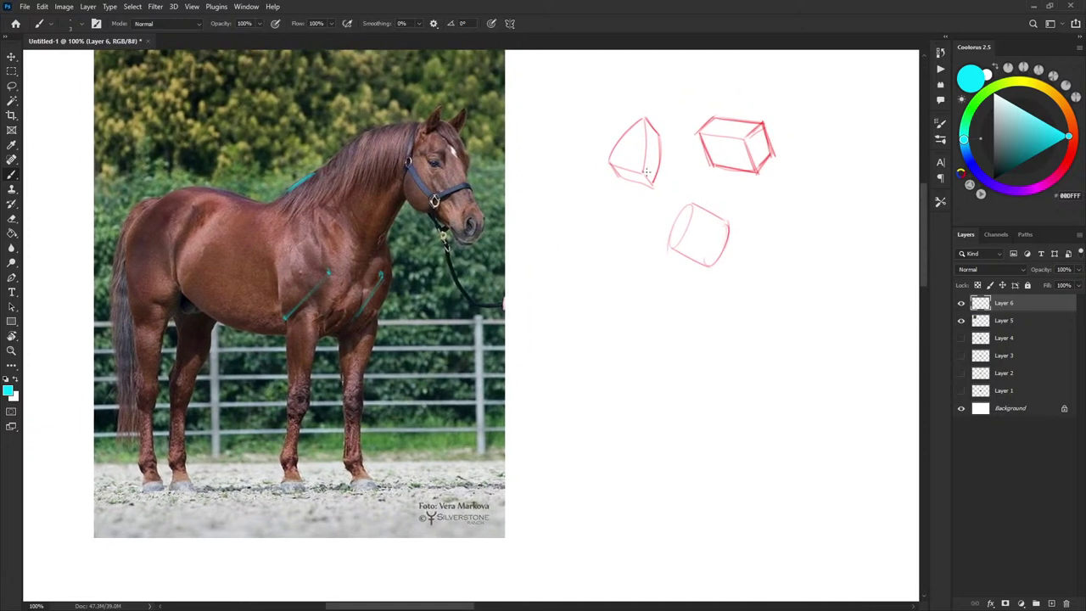
pyautogui.hscroll(-4, 389, 309)
pyautogui.scroll(-2, 388, 309)
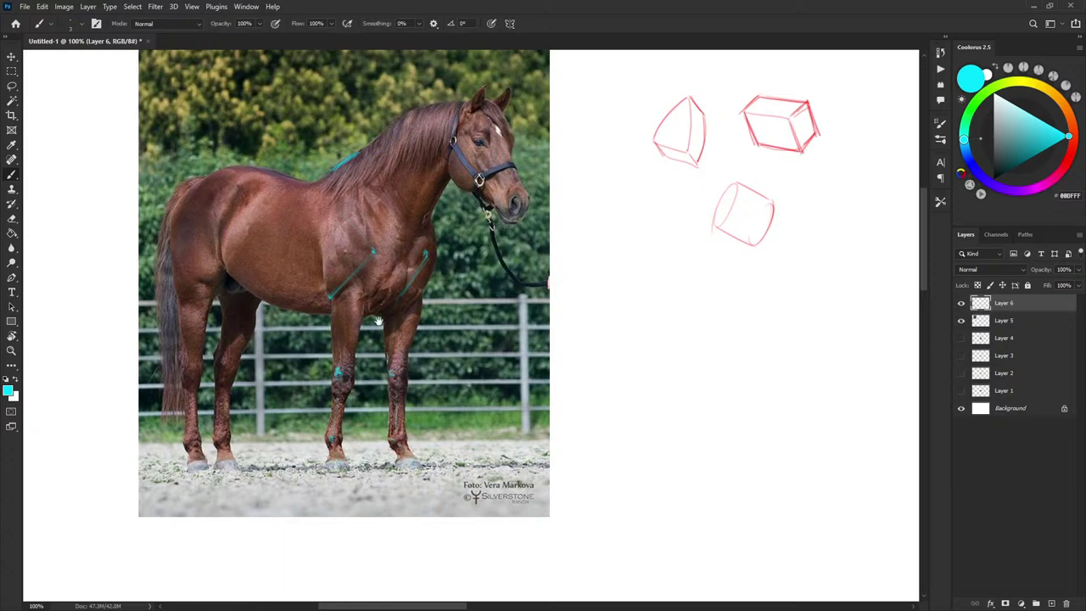
# Mark the rear point of the horse's hindquarters, just in front of the tail, with a cyan dot.
pyautogui.moveTo(393, 345); pyautogui.dragTo(390, 342)
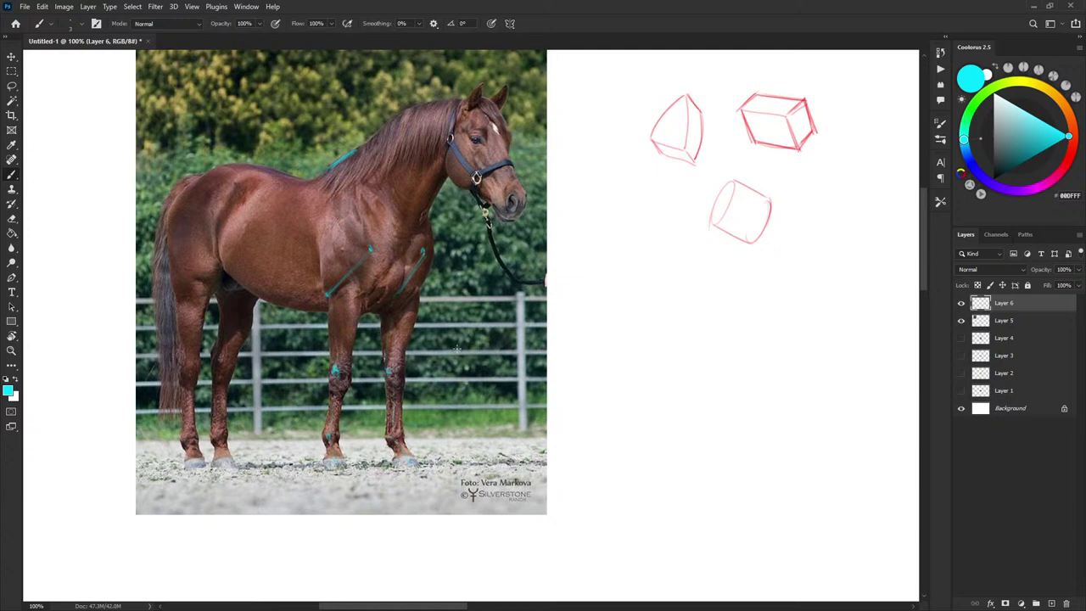
pyautogui.moveTo(458, 349); pyautogui.dragTo(459, 349)
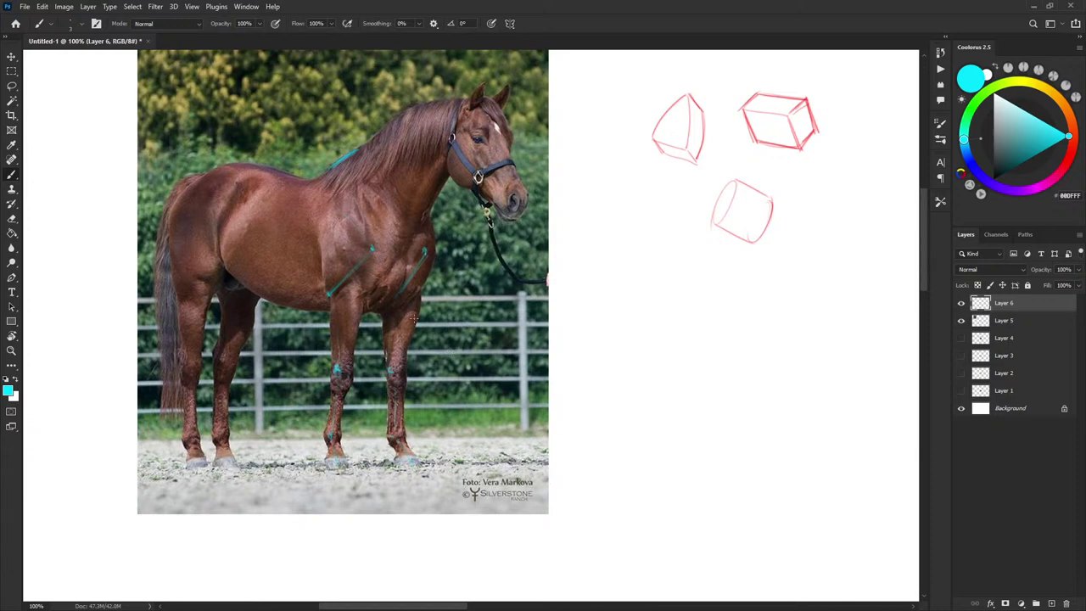
pyautogui.moveTo(403, 374); pyautogui.dragTo(402, 374)
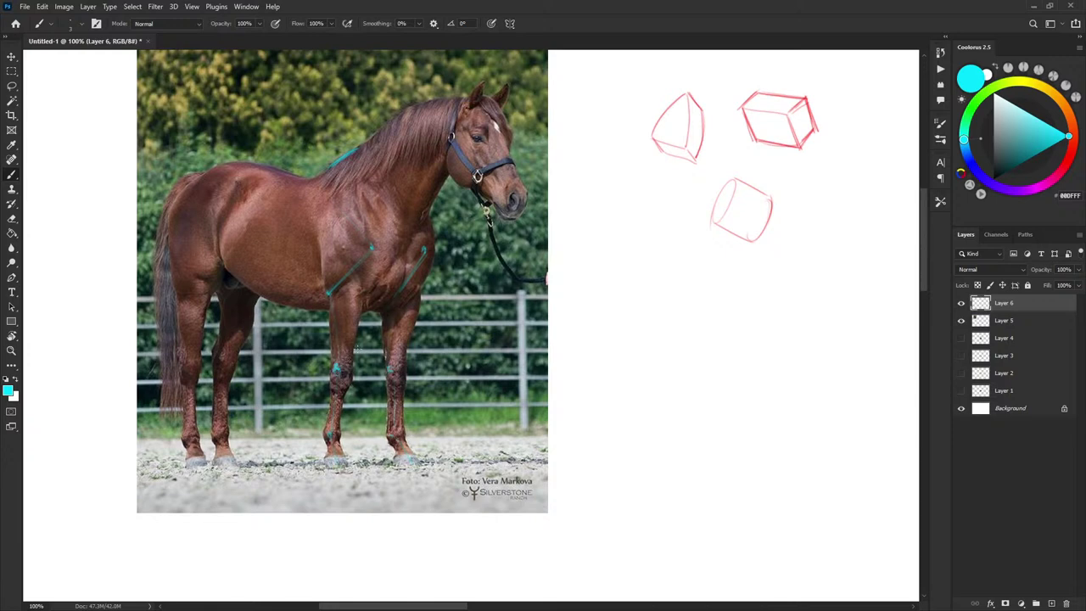
pyautogui.scroll(1, 390, 252)
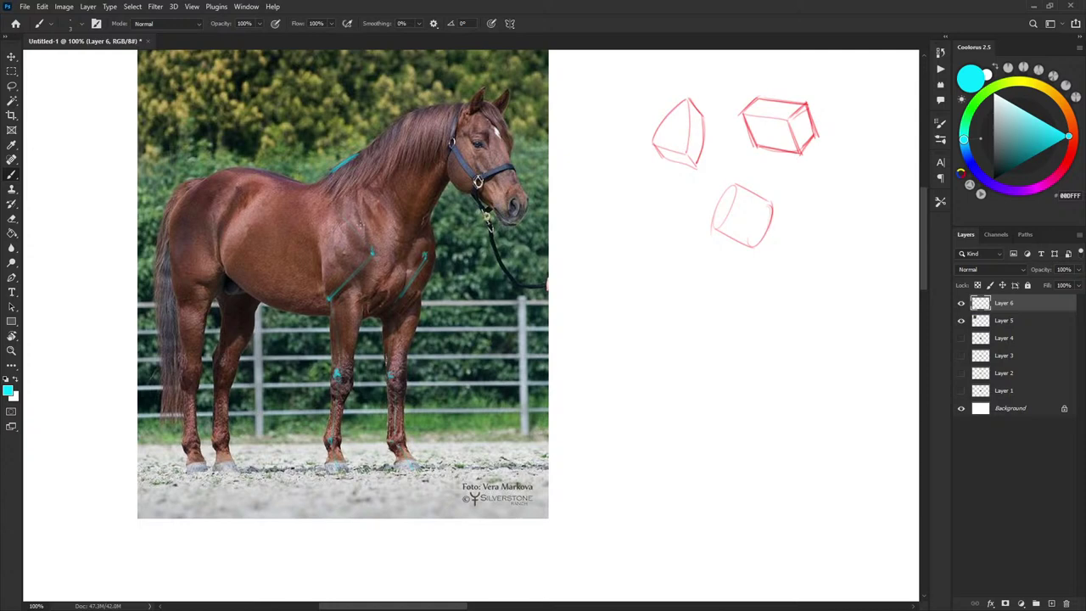
pyautogui.moveTo(416, 245); pyautogui.dragTo(481, 256)
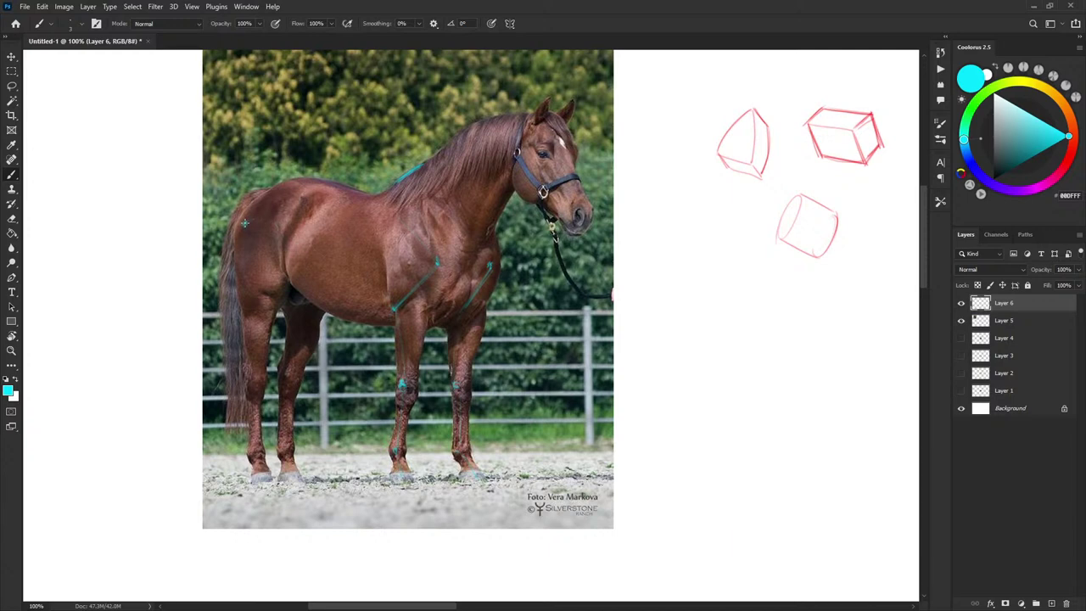
pyautogui.scroll(1, 244, 225)
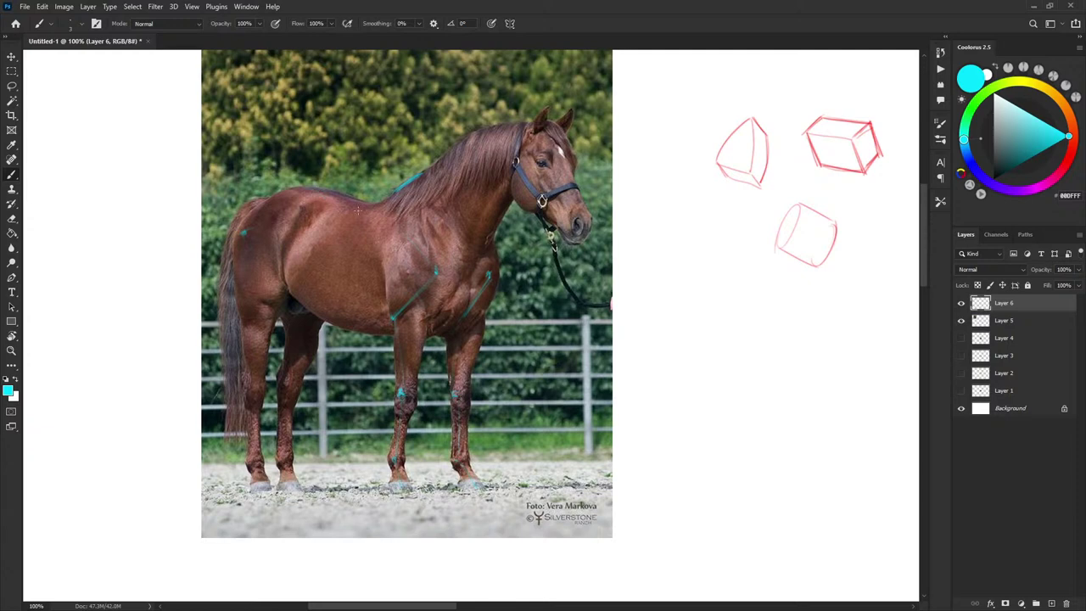
# Sketch the horse's topline from rump to neck with light cyan strokes on the blank canvas behind the horse.
pyautogui.moveTo(351, 234); pyautogui.dragTo(466, 271)
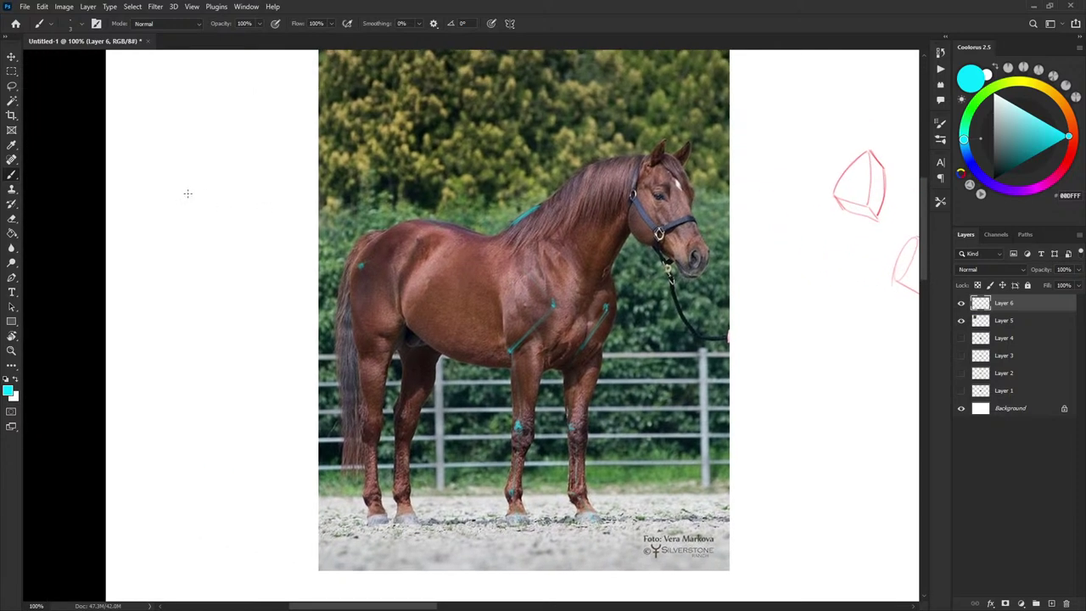
pyautogui.moveTo(248, 205)
pyautogui.mouseDown()
pyautogui.moveTo(137, 213)
pyautogui.moveTo(125, 236)
pyautogui.moveTo(142, 215)
pyautogui.moveTo(254, 202)
pyautogui.moveTo(287, 172)
pyautogui.mouseUp()
pyautogui.moveTo(141, 205); pyautogui.dragTo(170, 207)
pyautogui.moveTo(227, 205); pyautogui.dragTo(258, 200)
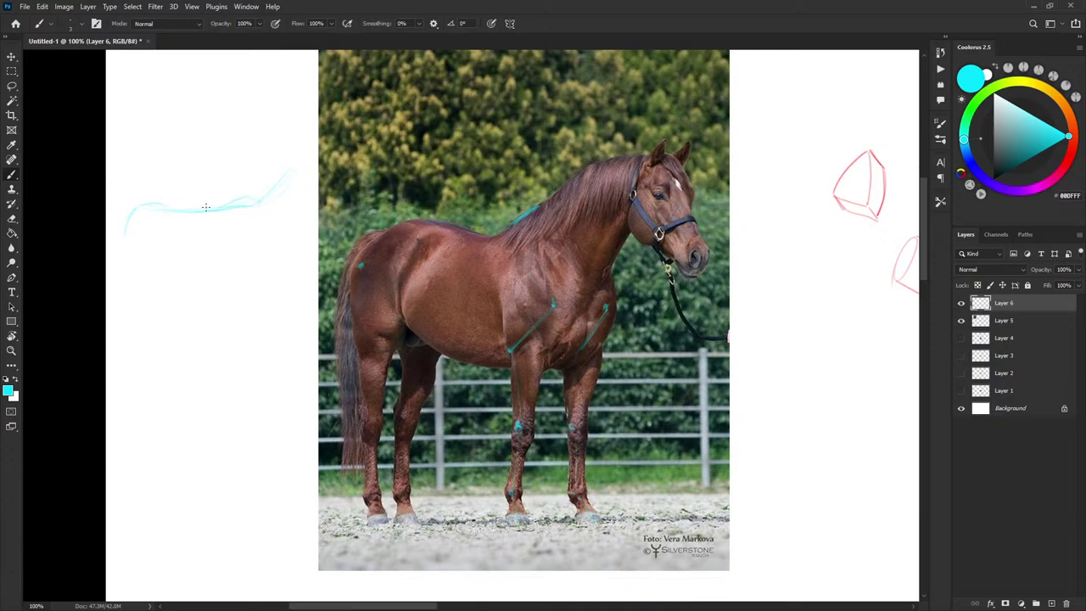
# Mark the top of the croup on the horse's back with a short cyan stroke.
pyautogui.moveTo(519, 291); pyautogui.dragTo(516, 275)
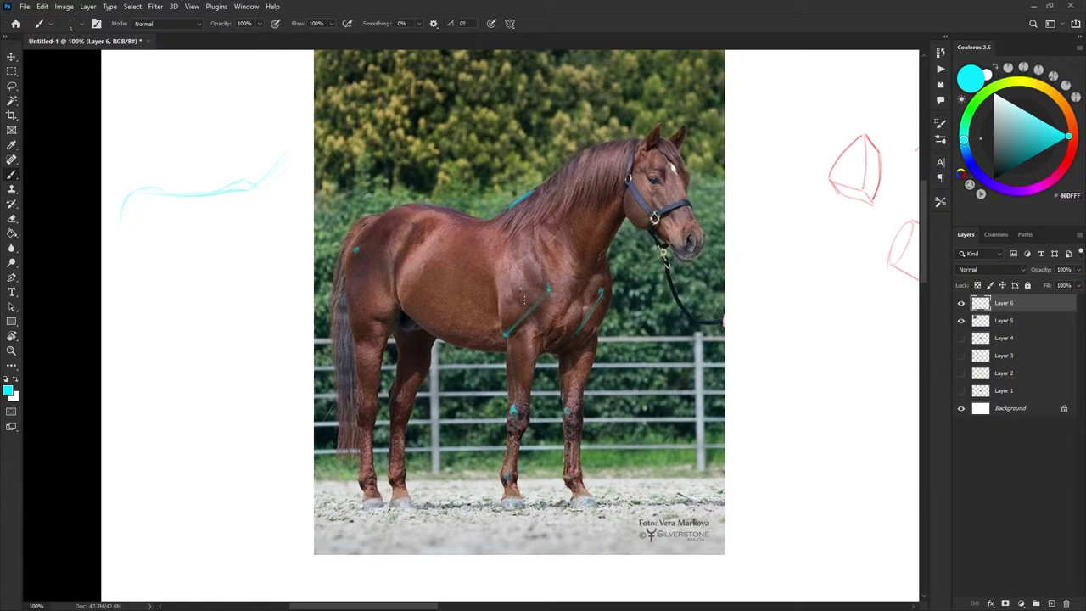
pyautogui.moveTo(593, 246); pyautogui.dragTo(592, 259)
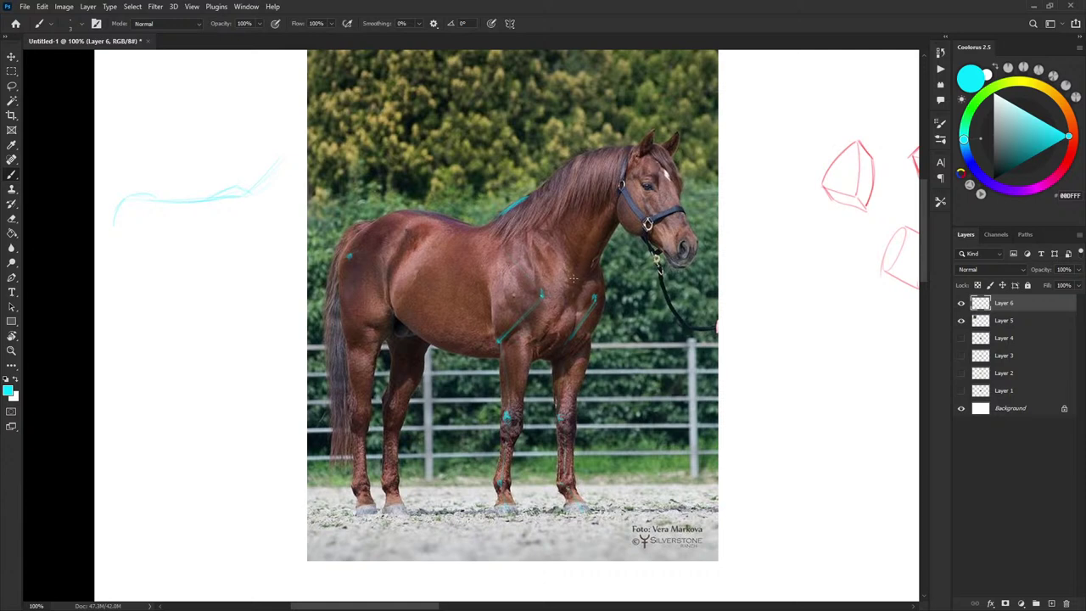
pyautogui.scroll(-1, 571, 285)
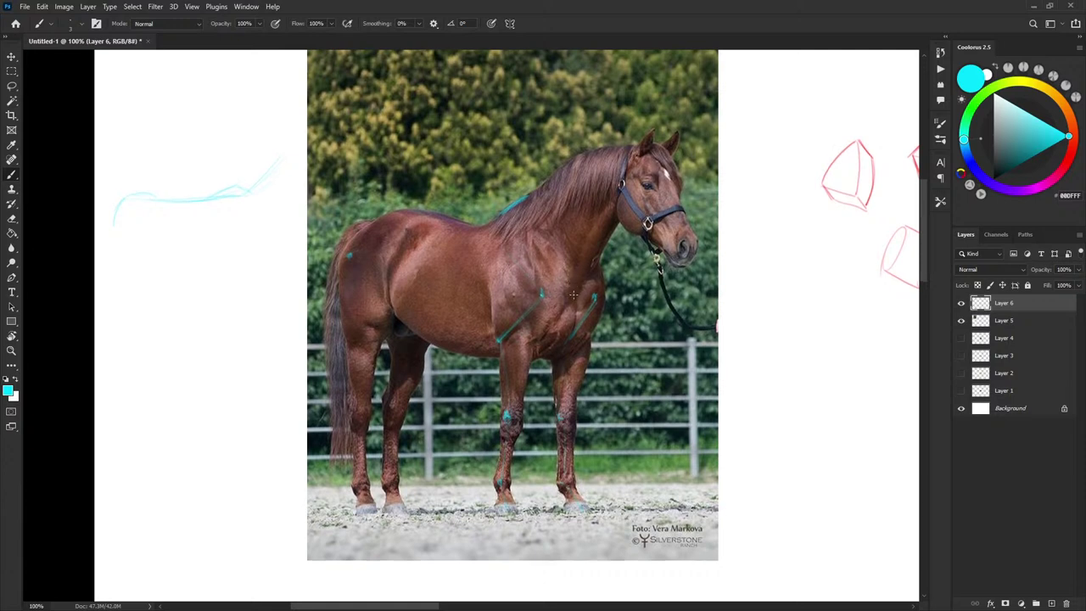
pyautogui.hscroll(1, 574, 296)
pyautogui.scroll(-1, 573, 295)
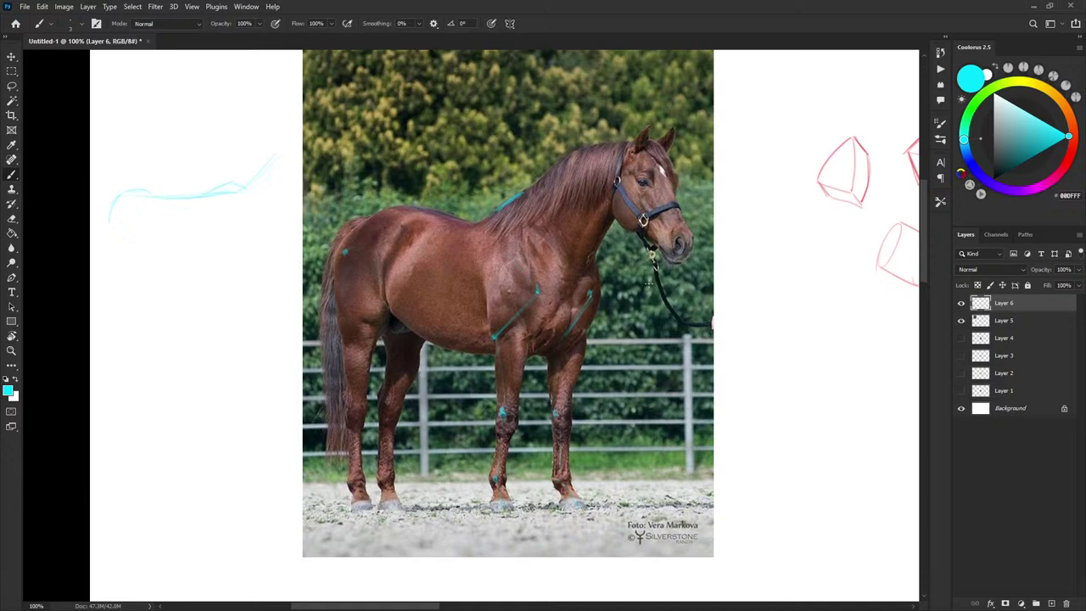
pyautogui.moveTo(635, 336); pyautogui.dragTo(634, 330)
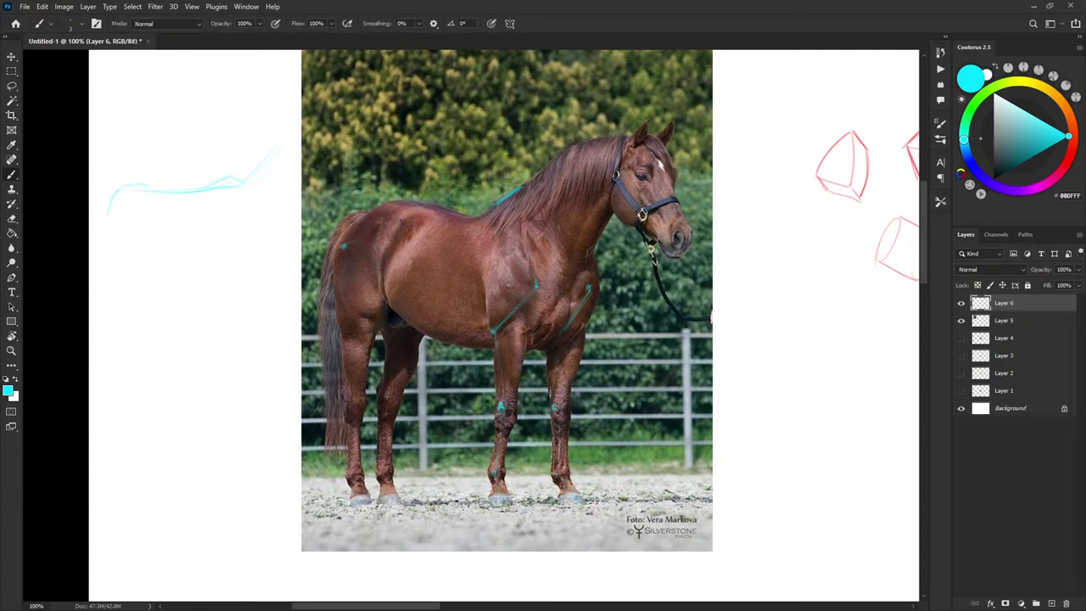
pyautogui.moveTo(466, 263); pyautogui.dragTo(474, 261)
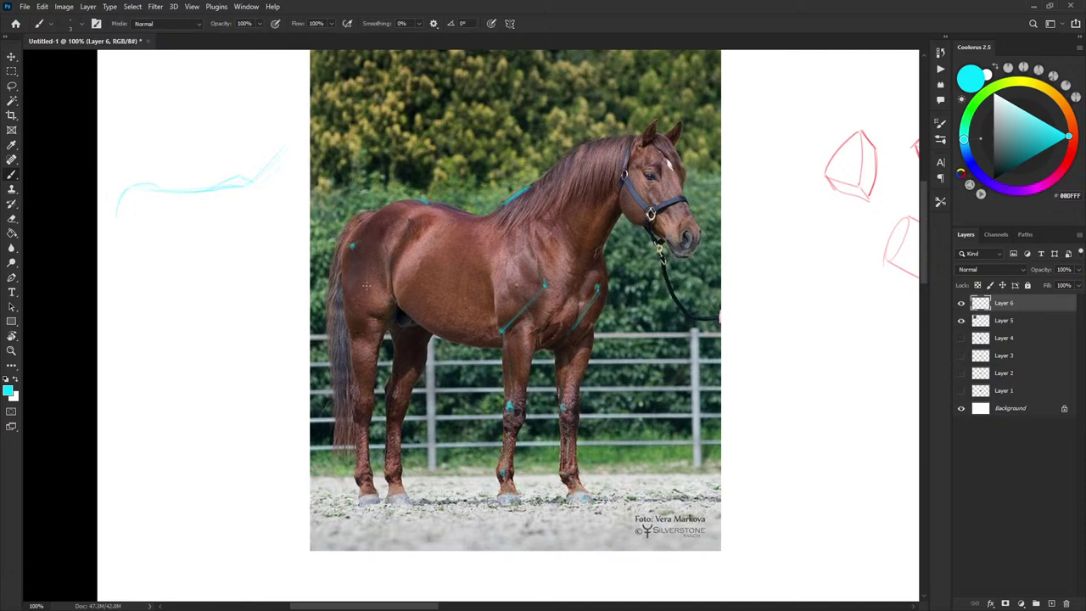
# Mark the stifle, hocks and fetlocks of the hind legs and draw a line from the rump dot towards the stifle.
pyautogui.moveTo(378, 322); pyautogui.dragTo(379, 327)
pyautogui.moveTo(378, 322); pyautogui.dragTo(378, 329)
pyautogui.moveTo(373, 396); pyautogui.dragTo(379, 389)
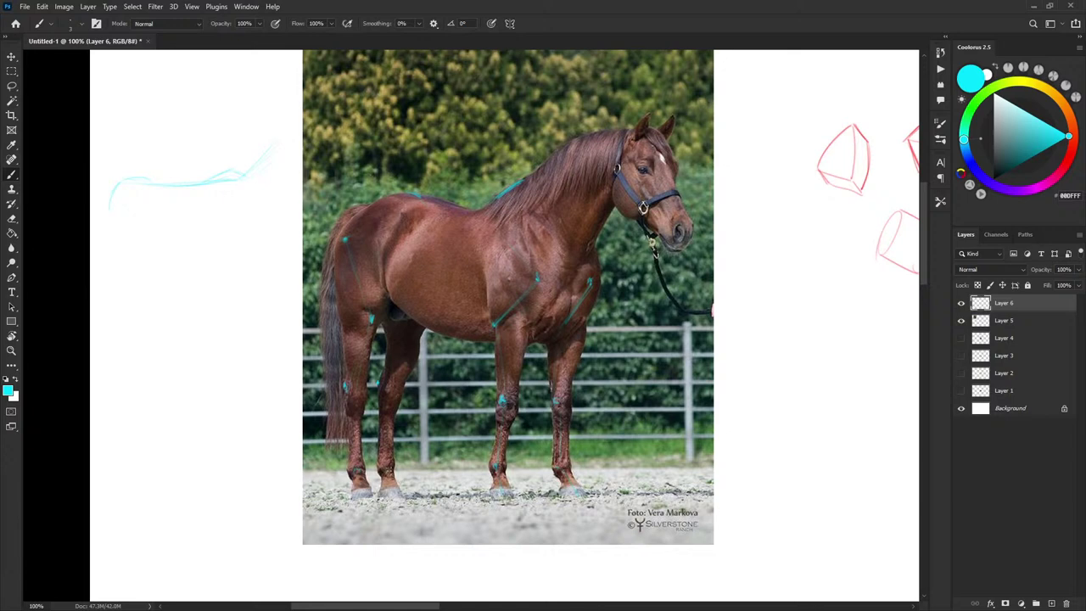
pyautogui.moveTo(619, 290); pyautogui.dragTo(588, 297)
pyautogui.moveTo(745, 392); pyautogui.dragTo(740, 389)
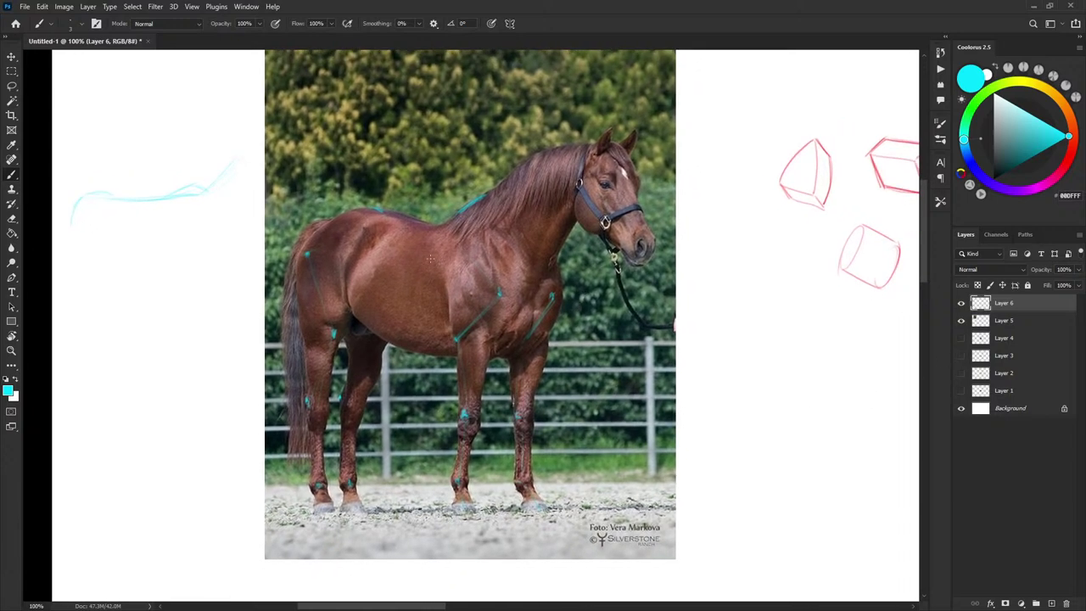
# Mark the horse's eye, the jawline and the front line of the nose with cyan strokes on the photo.
pyautogui.scroll(1, 613, 313)
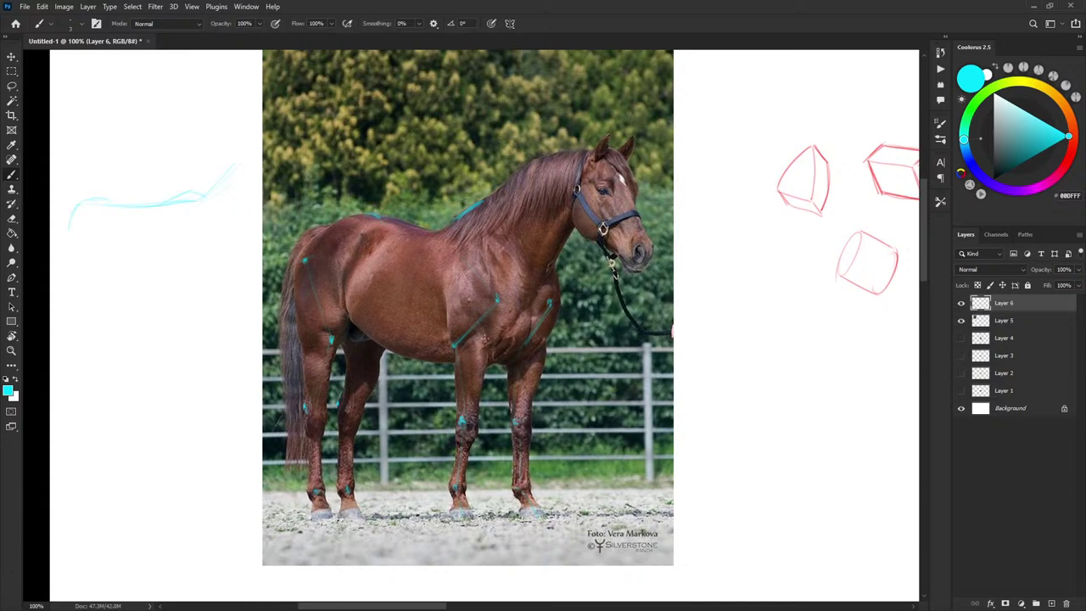
pyautogui.hscroll(3, 394, 445)
pyautogui.scroll(2, 394, 446)
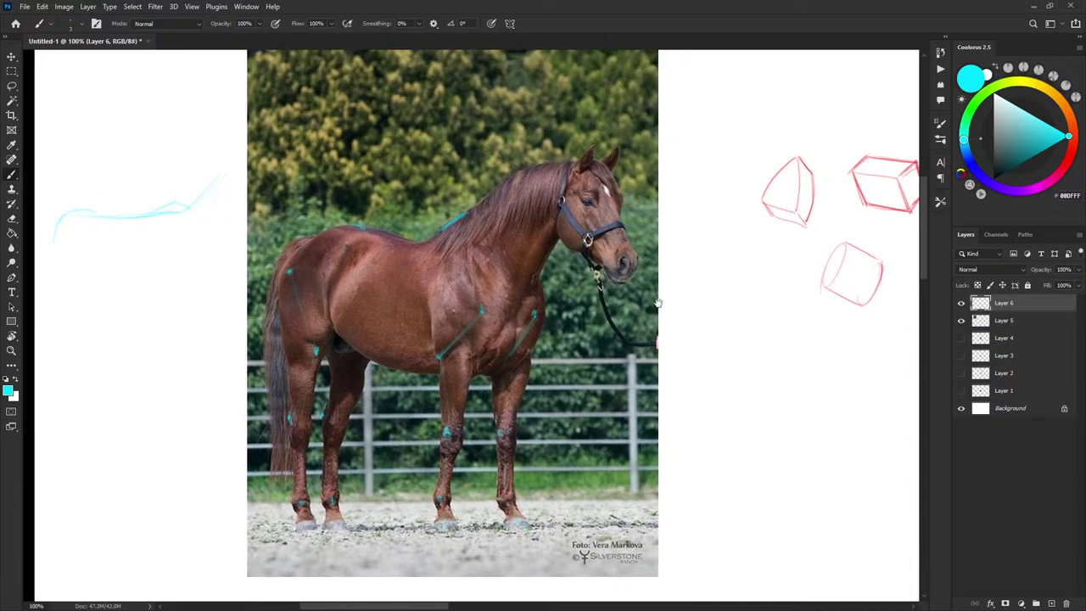
pyautogui.hscroll(3, 658, 303)
pyautogui.scroll(1, 658, 304)
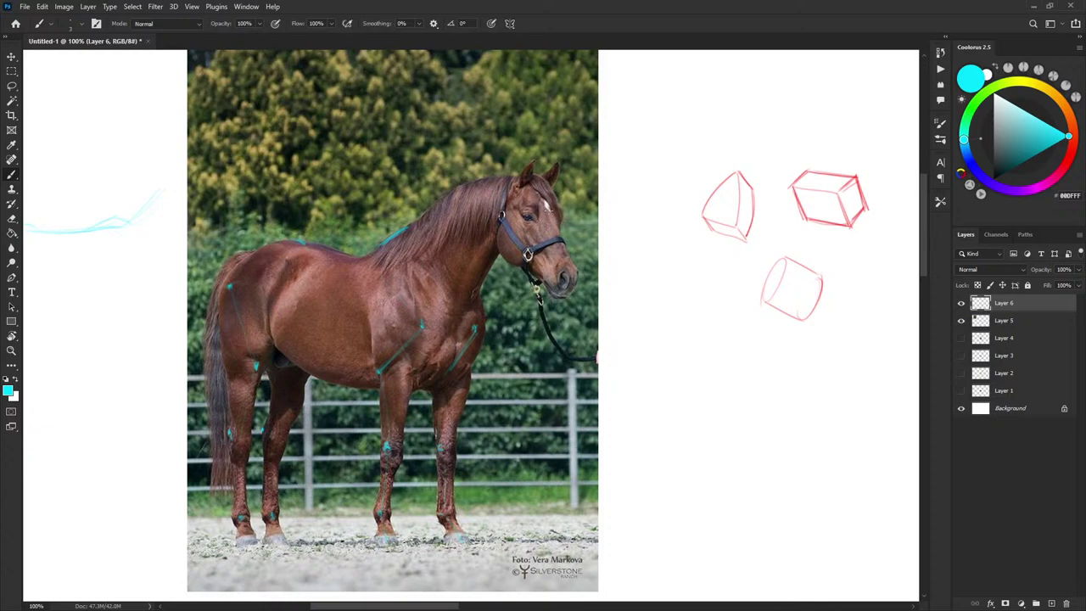
pyautogui.moveTo(500, 249); pyautogui.dragTo(510, 262)
pyautogui.moveTo(587, 315); pyautogui.dragTo(589, 312)
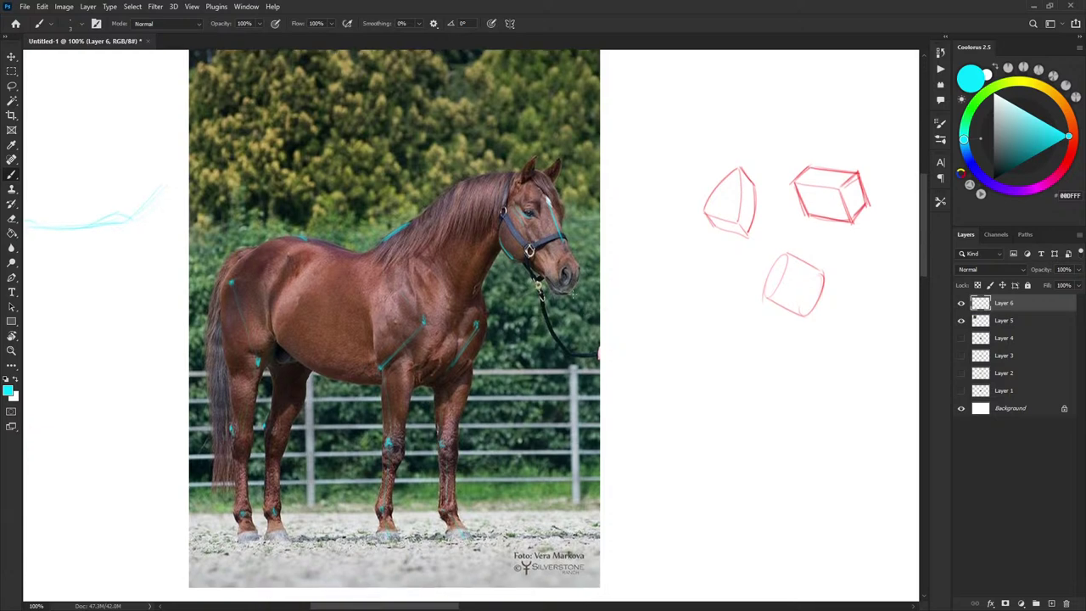
# Add a new layer above the cyan landmarks and set the brush colour to red FF0026.
pyautogui.click(1051, 604)
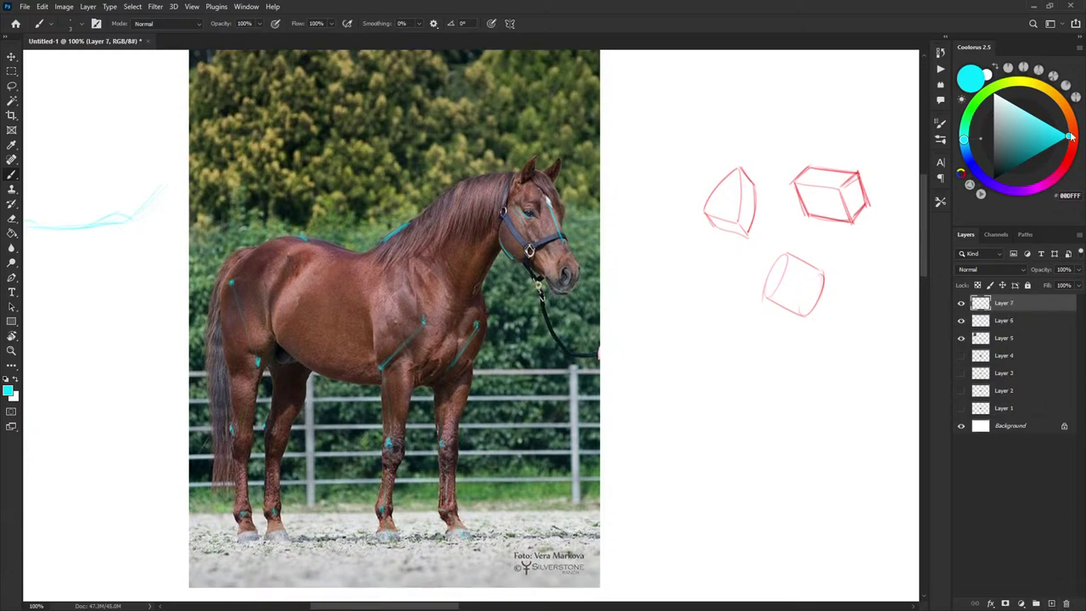
pyautogui.click(1063, 172)
pyautogui.click(1064, 168)
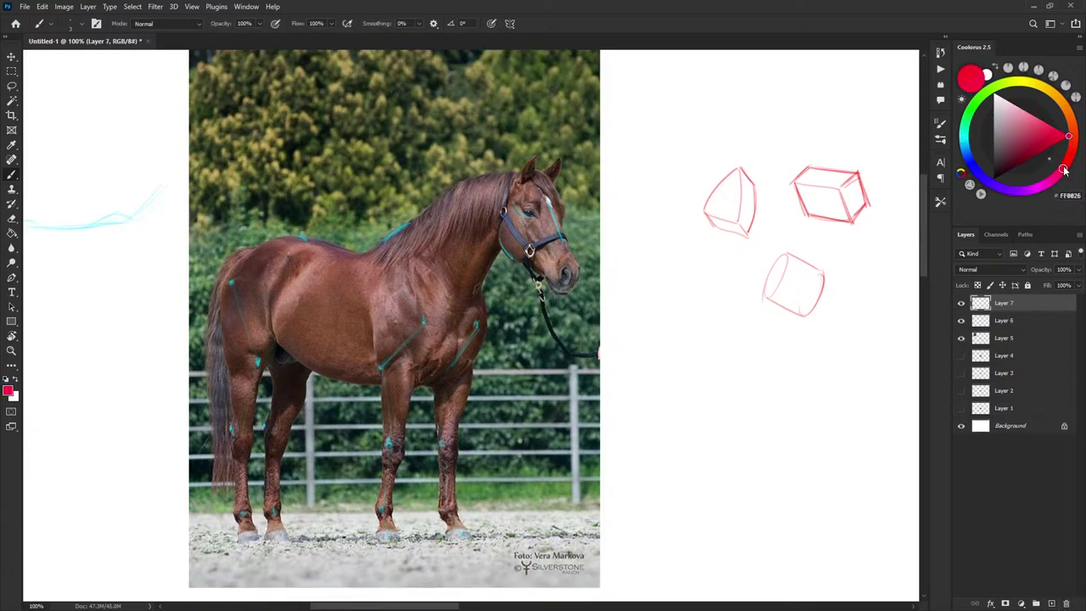
# Draw a red wedge over the shoulder and chest, connecting the withers, shoulder points and elbows along the cyan marks.
pyautogui.moveTo(628, 326); pyautogui.dragTo(622, 322)
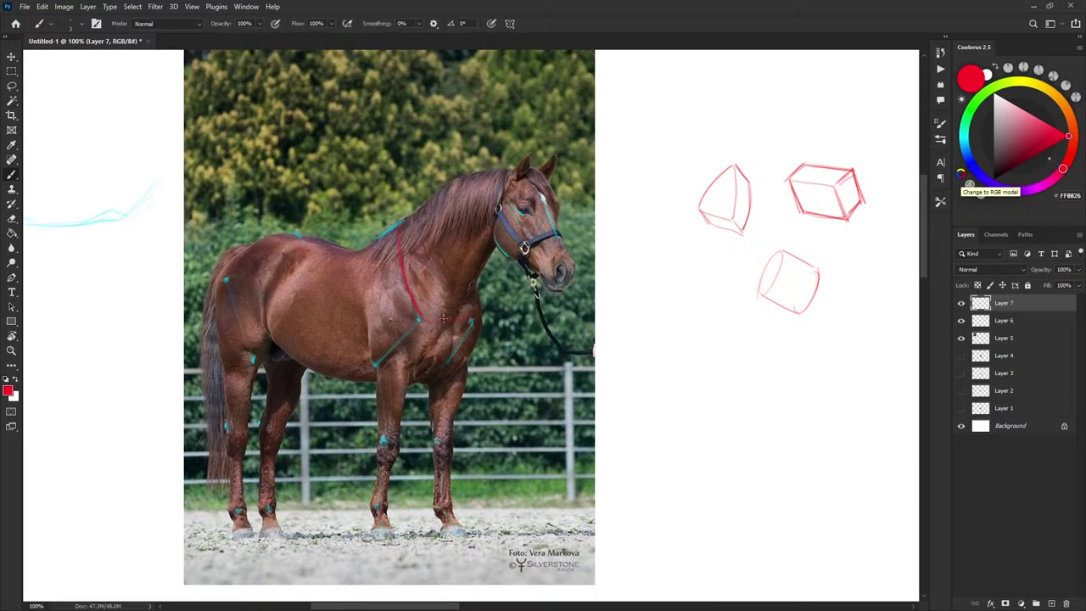
pyautogui.moveTo(422, 320); pyautogui.dragTo(470, 319)
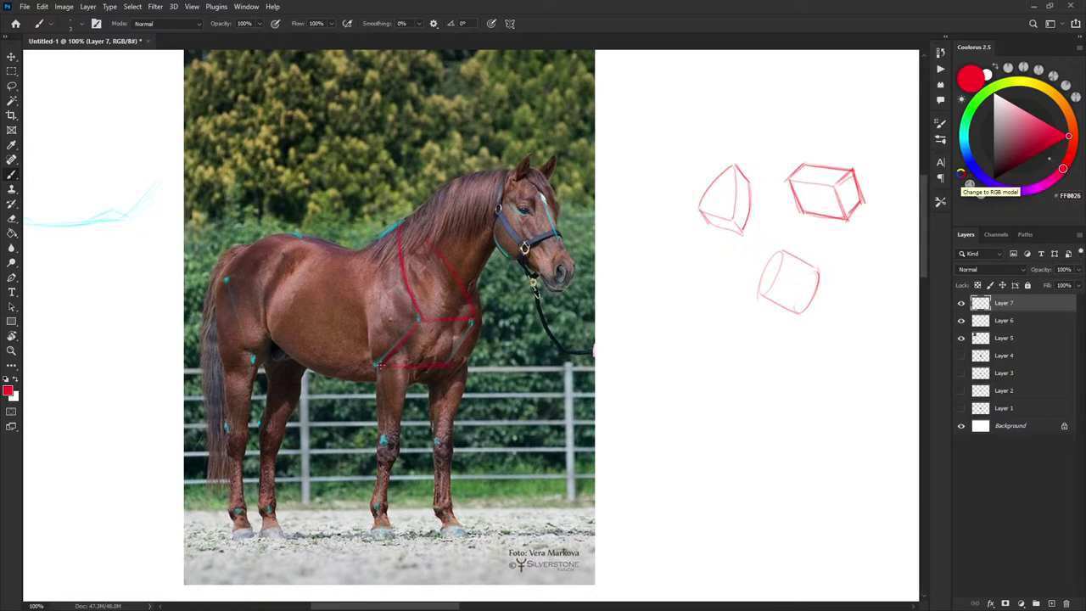
pyautogui.moveTo(365, 291); pyautogui.dragTo(369, 337)
pyautogui.moveTo(536, 364); pyautogui.dragTo(579, 295)
# Sketch a small red box with rounded lower ends on the blank canvas behind the horse, below the cyan topline.
pyautogui.hscroll(-3, 435, 255)
pyautogui.scroll(1, 435, 255)
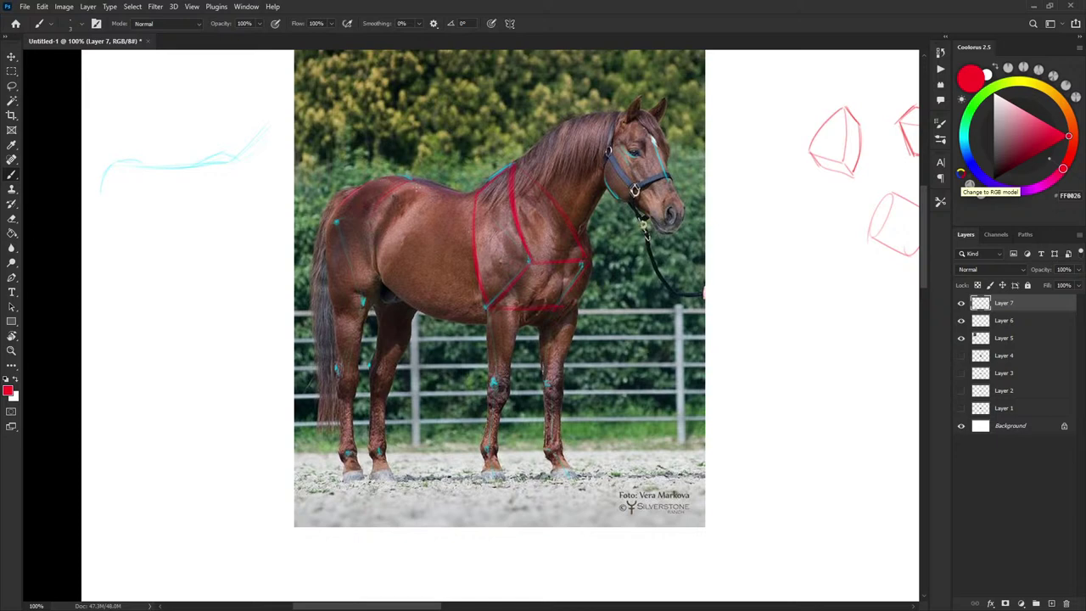
pyautogui.moveTo(450, 222); pyautogui.dragTo(458, 232)
pyautogui.moveTo(177, 221); pyautogui.dragTo(245, 214)
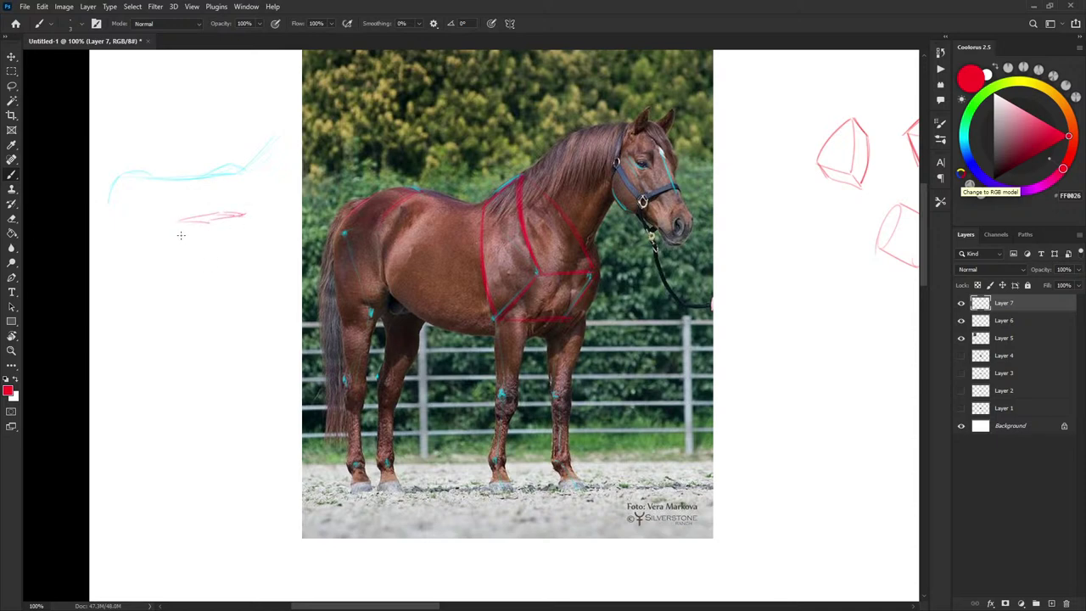
pyautogui.moveTo(178, 223)
pyautogui.mouseDown()
pyautogui.moveTo(199, 275)
pyautogui.moveTo(208, 223)
pyautogui.moveTo(240, 217)
pyautogui.moveTo(232, 265)
pyautogui.mouseUp()
pyautogui.moveTo(211, 220); pyautogui.dragTo(199, 273)
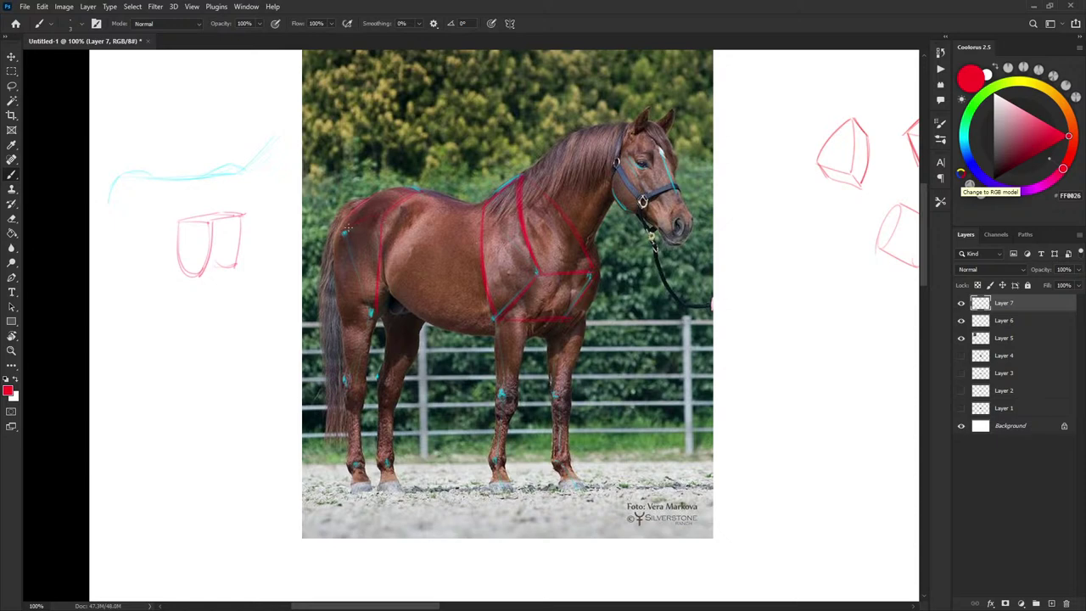
# Draw the top edge and rear vertical edge of the hindquarters block in red, from the croup to the rump and thigh.
pyautogui.moveTo(347, 227); pyautogui.dragTo(388, 210)
pyautogui.moveTo(388, 209); pyautogui.dragTo(407, 197)
pyautogui.moveTo(689, 275); pyautogui.dragTo(544, 312)
pyautogui.moveTo(501, 350)
pyautogui.mouseDown()
pyautogui.moveTo(530, 349)
pyautogui.moveTo(549, 300)
pyautogui.moveTo(454, 399)
pyautogui.moveTo(522, 358)
pyautogui.mouseUp()
pyautogui.hscroll(-3, 441, 353)
pyautogui.scroll(-1, 441, 353)
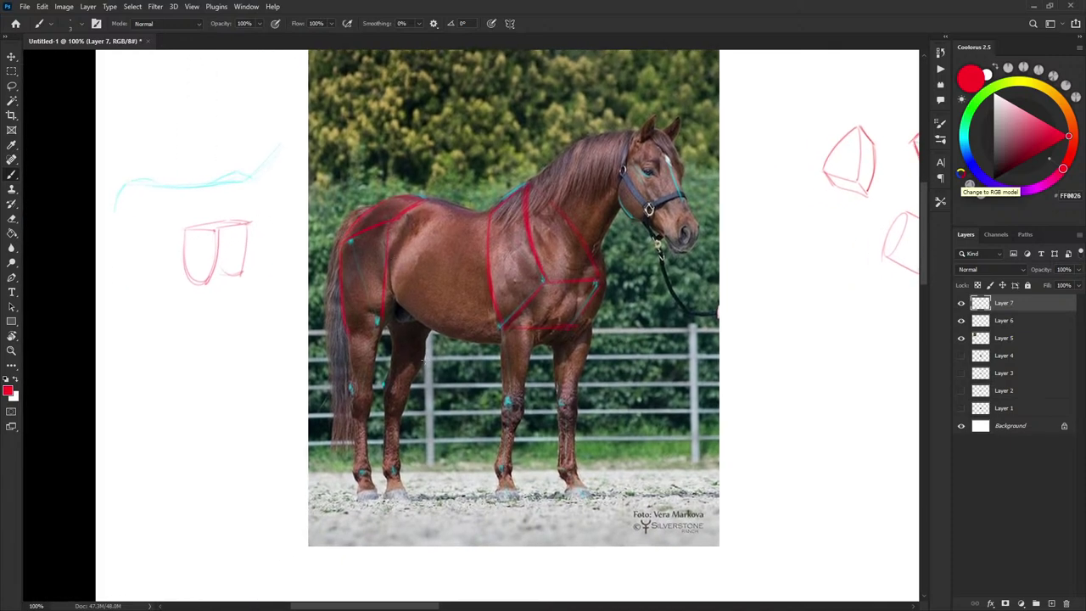
# Fade the horse photo's layer to 60% fill and make the red drawing layer active again.
pyautogui.click(994, 339)
pyautogui.click(1078, 286)
pyautogui.moveTo(1071, 298)
pyautogui.mouseDown()
pyautogui.moveTo(1054, 299)
pyautogui.moveTo(1071, 301)
pyautogui.mouseUp()
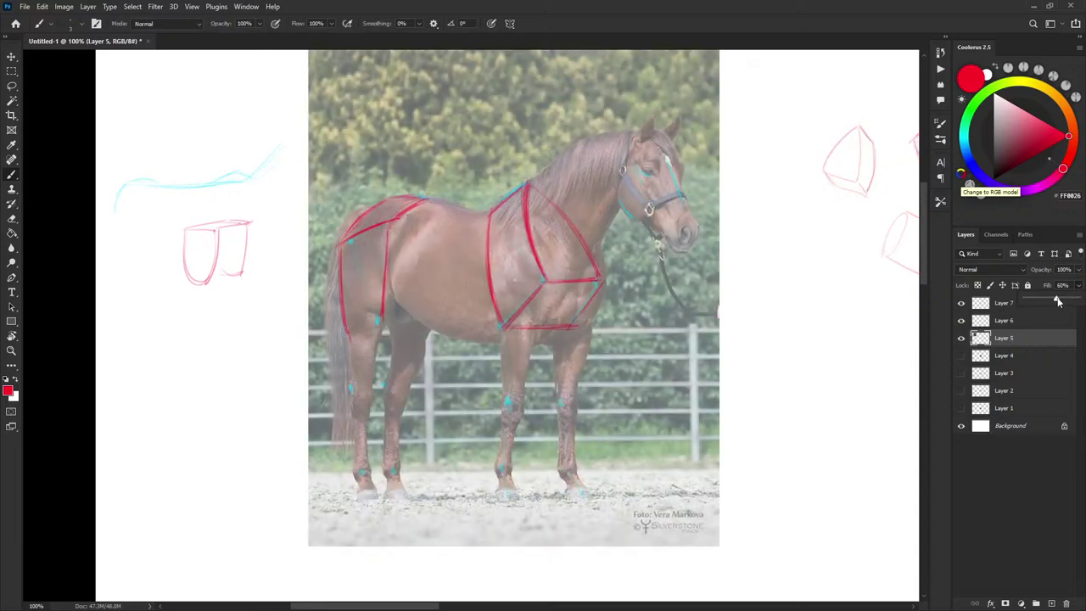
pyautogui.click(1001, 303)
pyautogui.click(961, 303)
pyautogui.click(962, 305)
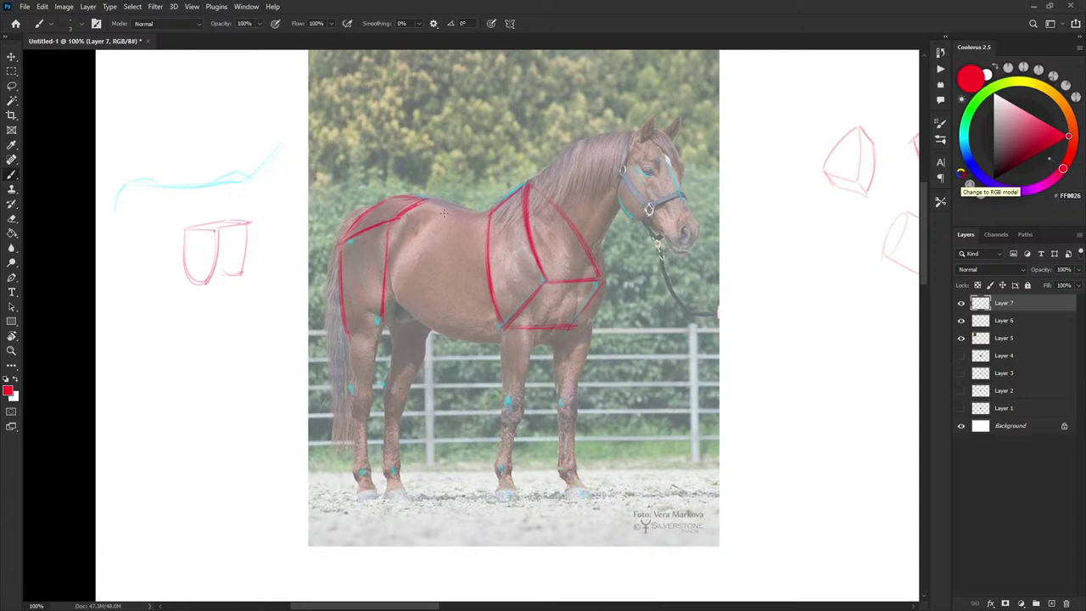
# Draw the side edge over the flank, the lower edges and the inner vertical edge of the red hindquarters block.
pyautogui.moveTo(445, 221); pyautogui.dragTo(433, 207)
pyautogui.moveTo(557, 325); pyautogui.dragTo(529, 327)
pyautogui.moveTo(436, 203)
pyautogui.mouseDown()
pyautogui.moveTo(457, 221)
pyautogui.moveTo(437, 325)
pyautogui.mouseUp()
pyautogui.moveTo(378, 324); pyautogui.dragTo(348, 337)
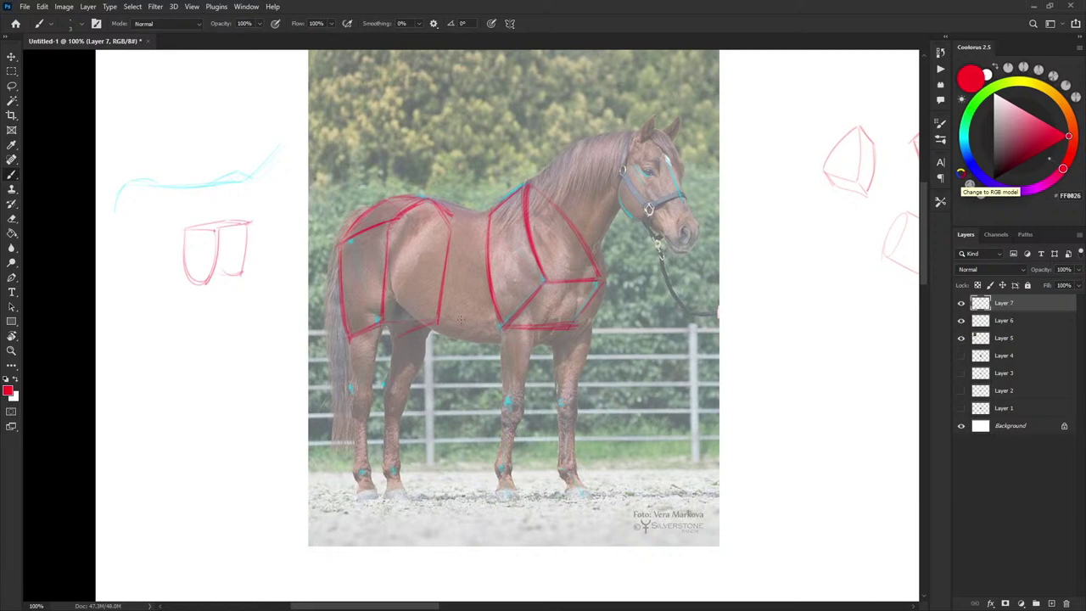
pyautogui.moveTo(351, 340); pyautogui.dragTo(413, 339)
pyautogui.hotkey('ctrl', 'z')
pyautogui.moveTo(402, 251); pyautogui.dragTo(394, 302)
pyautogui.moveTo(399, 200); pyautogui.dragTo(425, 198)
# Erase the stray red strokes at the rear upper corner of the hindquarters block and return to the red brush.
pyautogui.press('x')
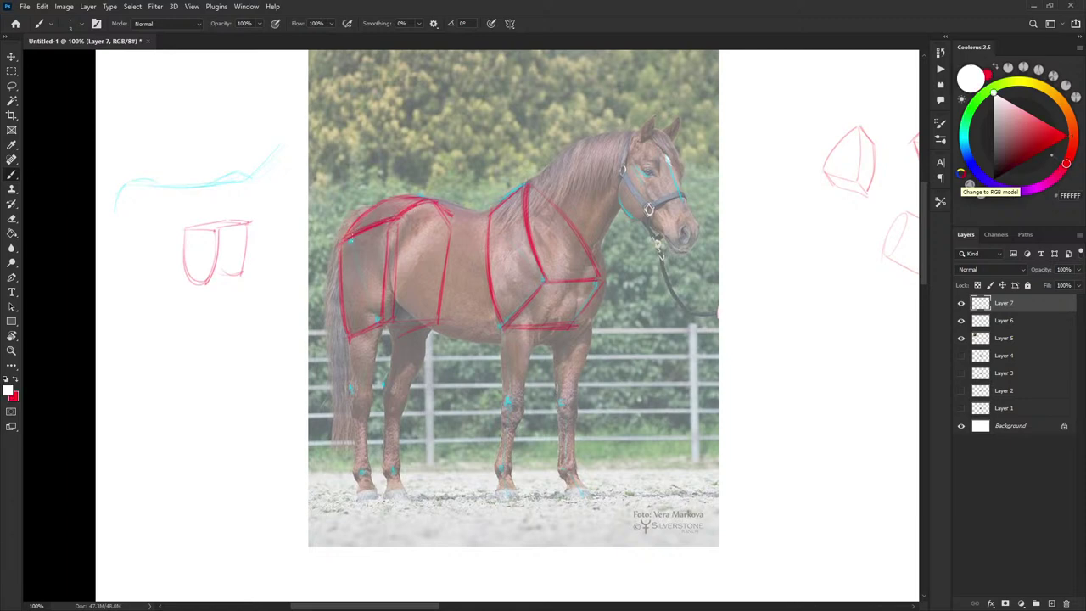
pyautogui.press('x')
pyautogui.press('e')
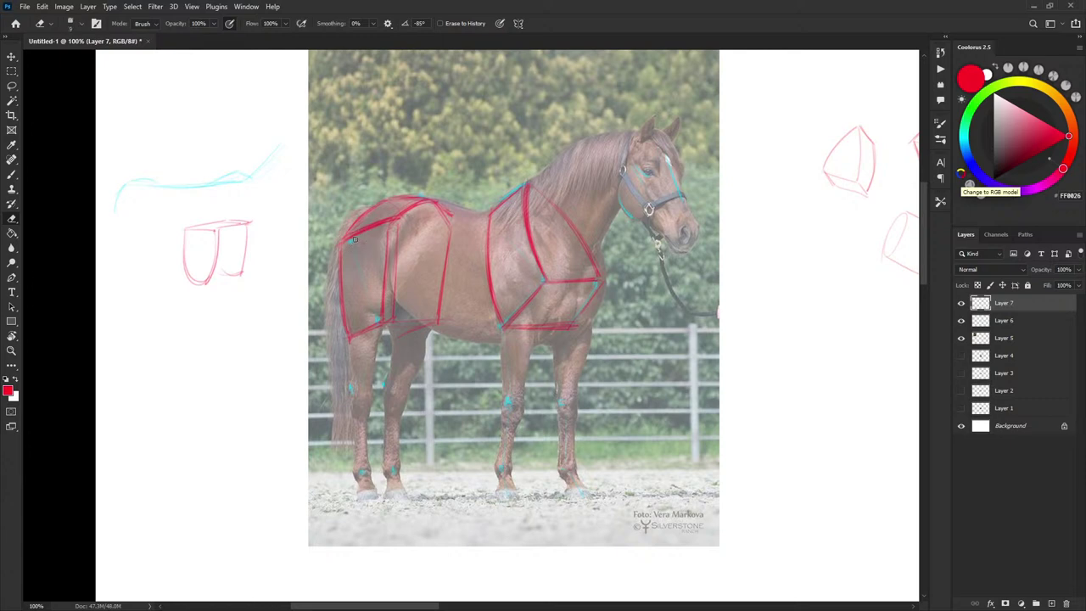
pyautogui.press('x')
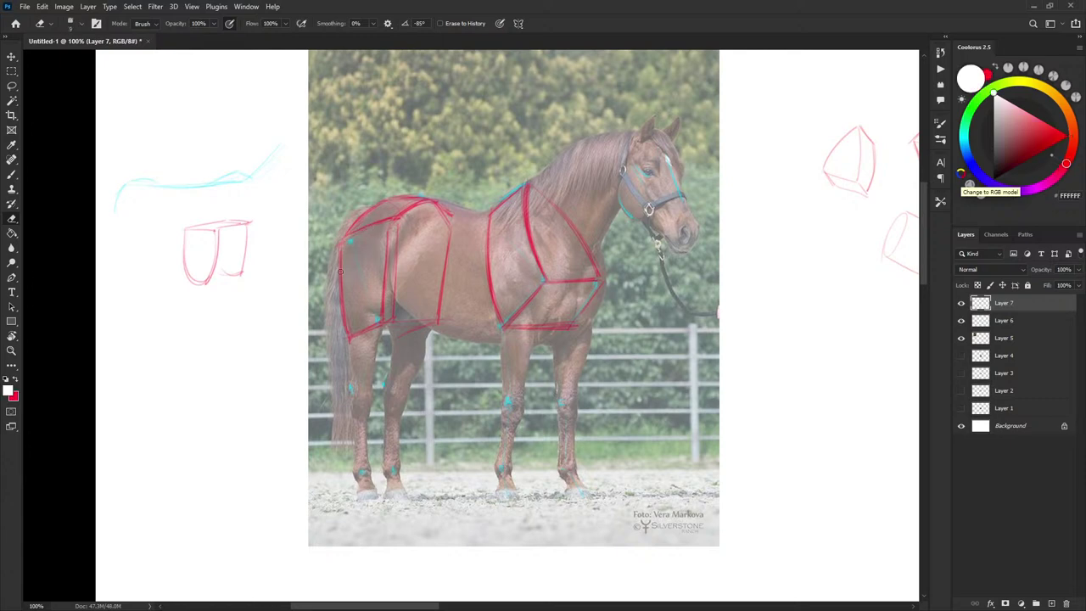
pyautogui.press('b')
pyautogui.press('x')
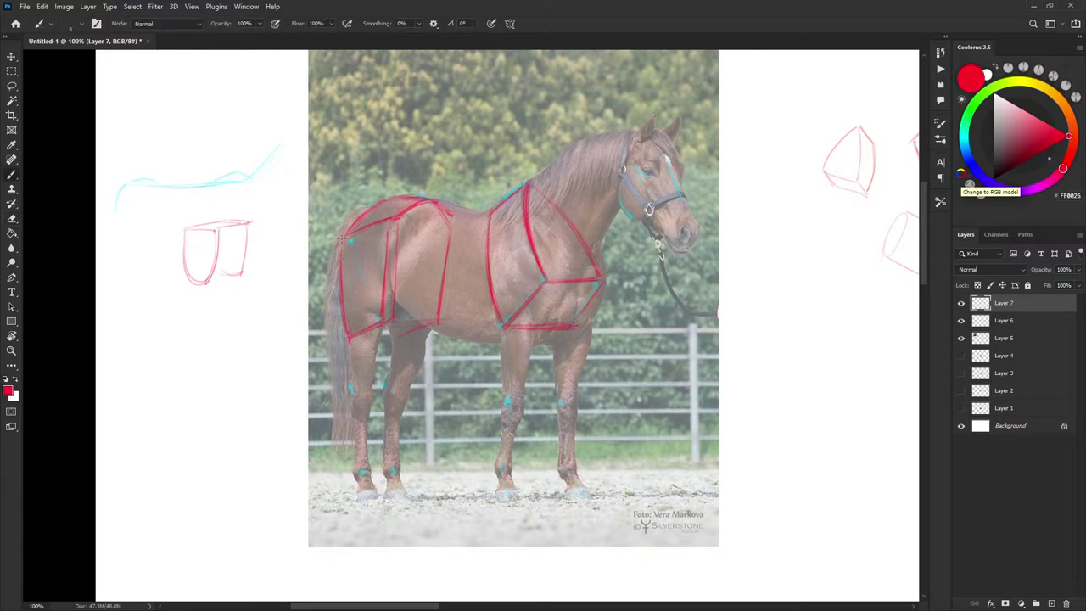
# Redraw the rear edge of the hindquarters block and strengthen its inner vertical edge and lower edge in red.
pyautogui.moveTo(341, 241); pyautogui.dragTo(342, 269)
pyautogui.moveTo(400, 221); pyautogui.dragTo(397, 305)
pyautogui.moveTo(399, 222); pyautogui.dragTo(395, 298)
pyautogui.moveTo(404, 320); pyautogui.dragTo(448, 315)
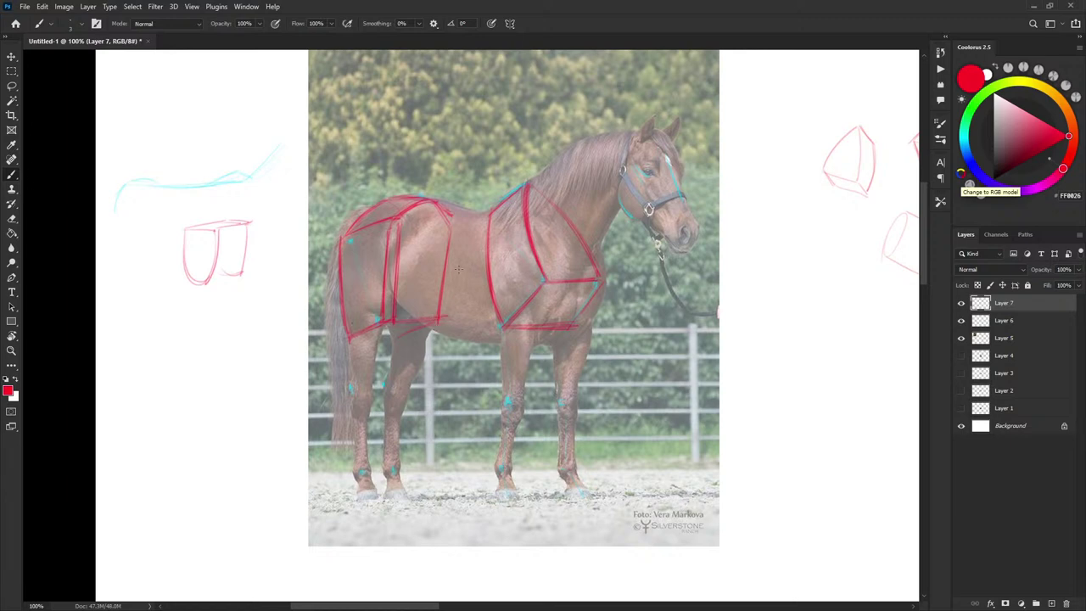
# Erase the doubled inner vertical line of the hindquarters block and add a curved red stroke under its lower edge.
pyautogui.press('x')
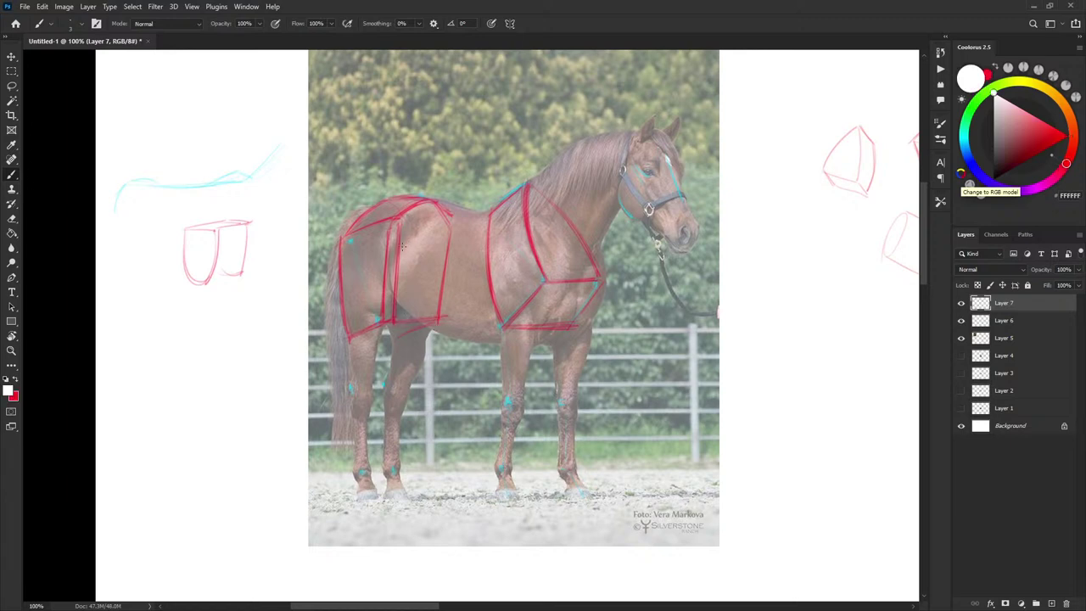
pyautogui.press('e')
pyautogui.moveTo(398, 219)
pyautogui.mouseDown()
pyautogui.moveTo(396, 317)
pyautogui.moveTo(394, 291)
pyautogui.mouseUp()
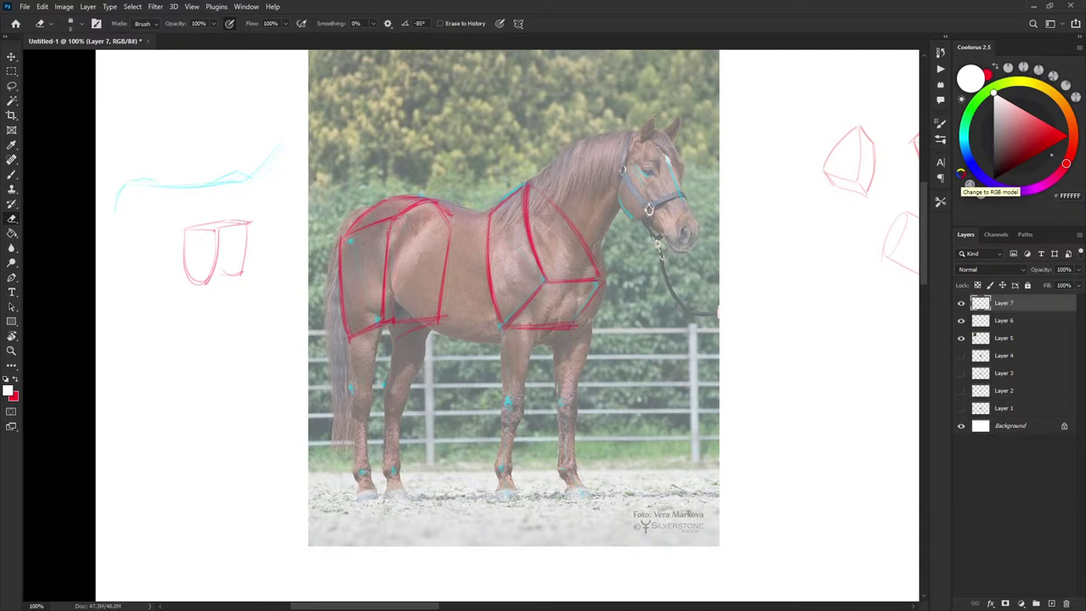
pyautogui.press('x')
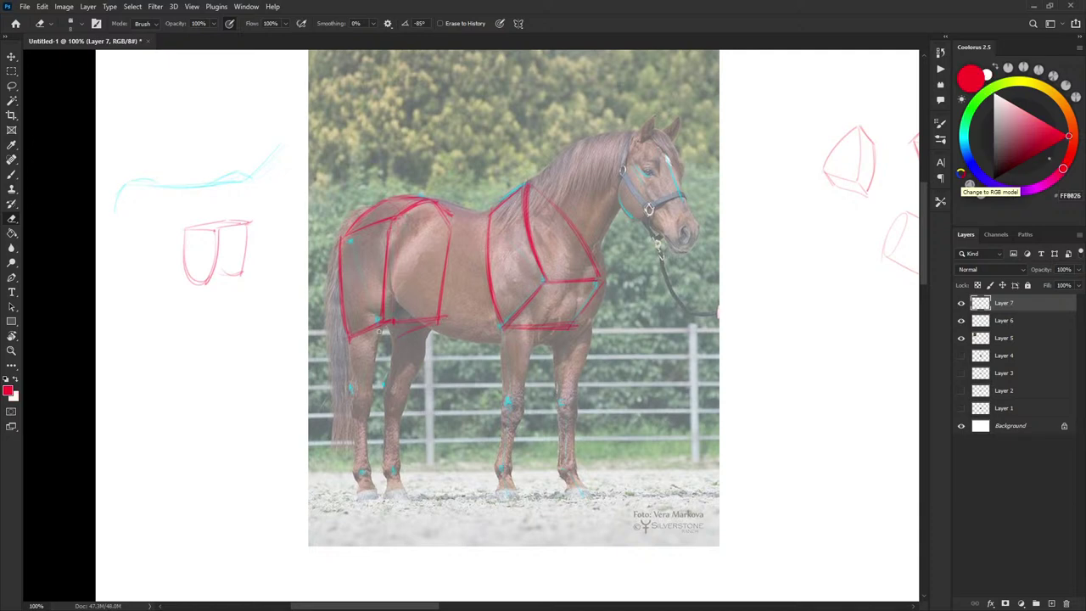
pyautogui.press('x')
pyautogui.press('b')
pyautogui.press('x')
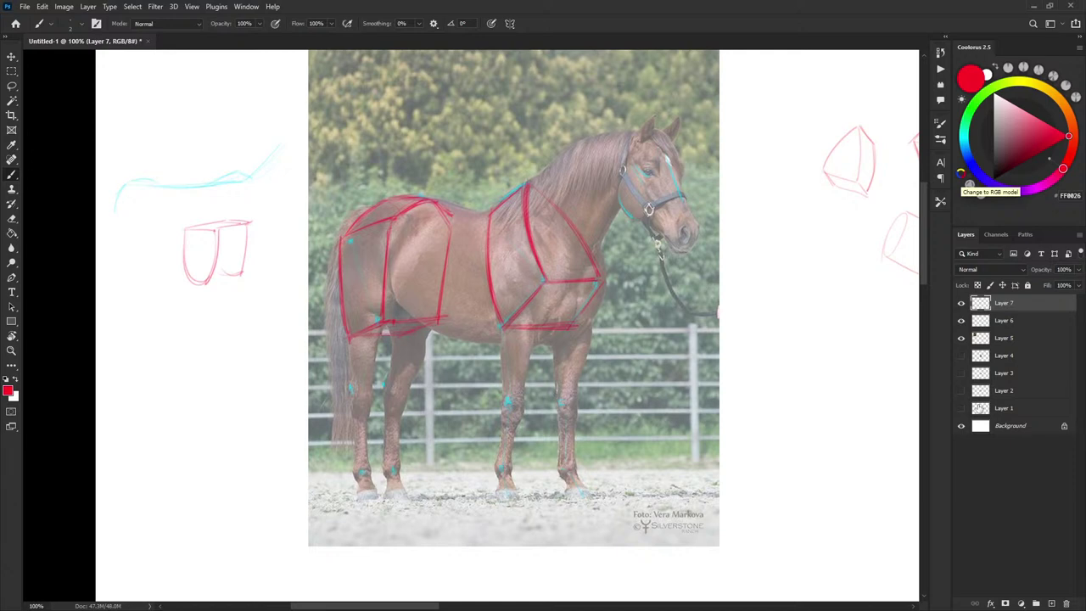
# Hide the horse photo to examine the red body forms on the white canvas, and show the photo again.
pyautogui.click(962, 338)
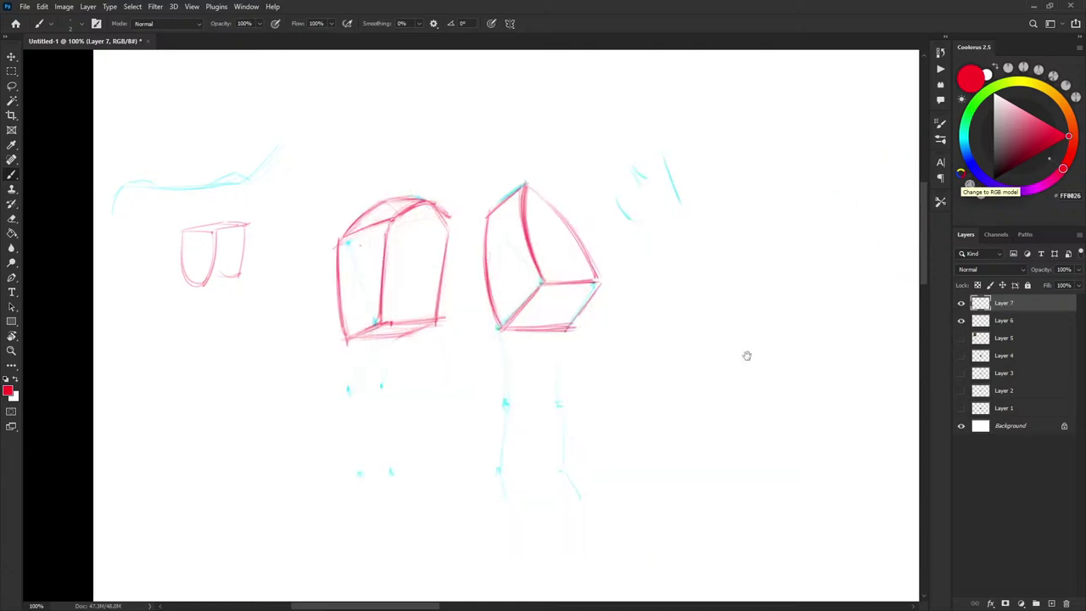
pyautogui.moveTo(747, 354); pyautogui.dragTo(730, 412)
pyautogui.scroll(-2, 631, 323)
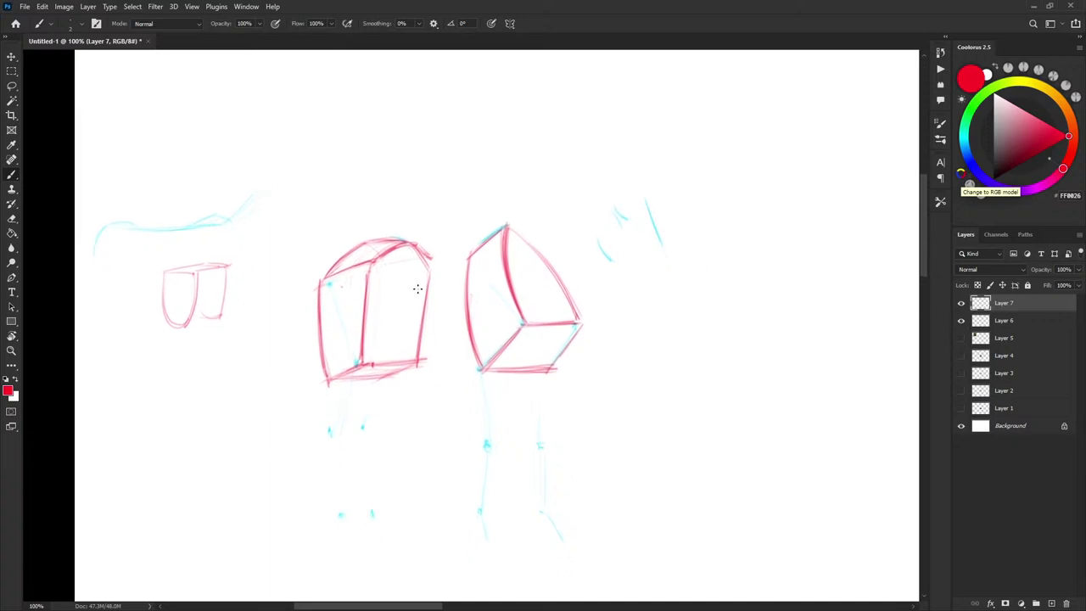
pyautogui.click(962, 337)
pyautogui.moveTo(560, 365); pyautogui.dragTo(590, 306)
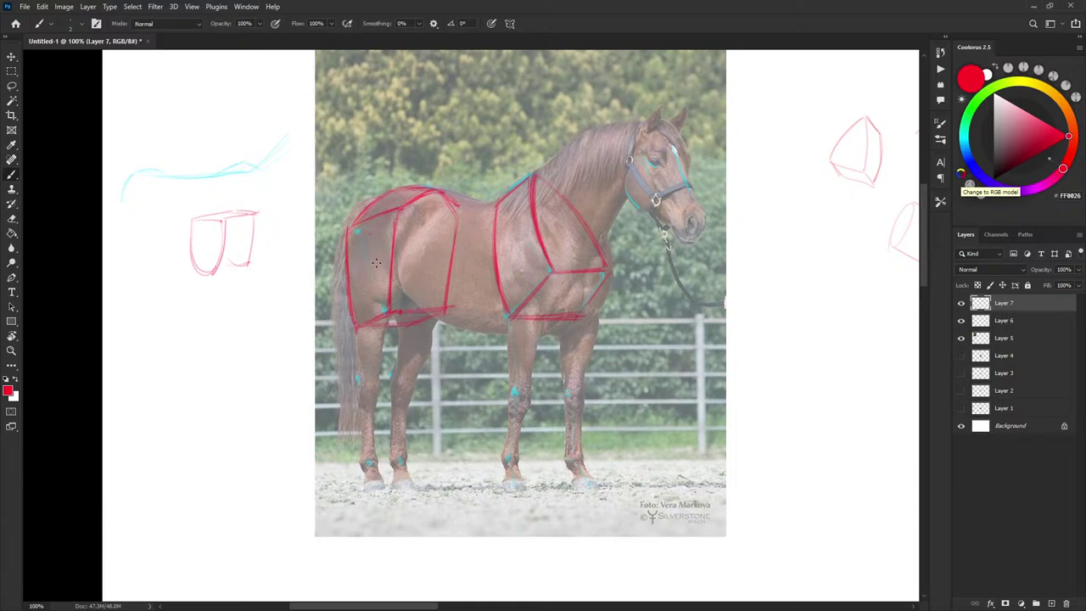
# Draw the barrel in red as a rounded form joining the hindquarters to the chest wedge along the belly and back.
pyautogui.moveTo(490, 354); pyautogui.dragTo(502, 321)
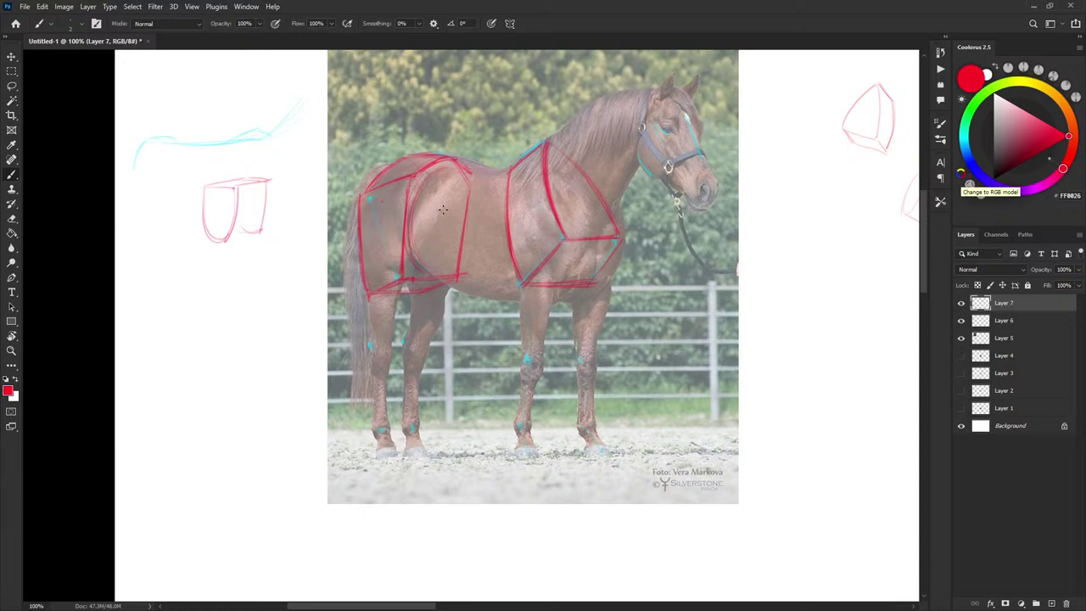
pyautogui.moveTo(414, 211); pyautogui.dragTo(413, 241)
pyautogui.moveTo(456, 282); pyautogui.dragTo(507, 281)
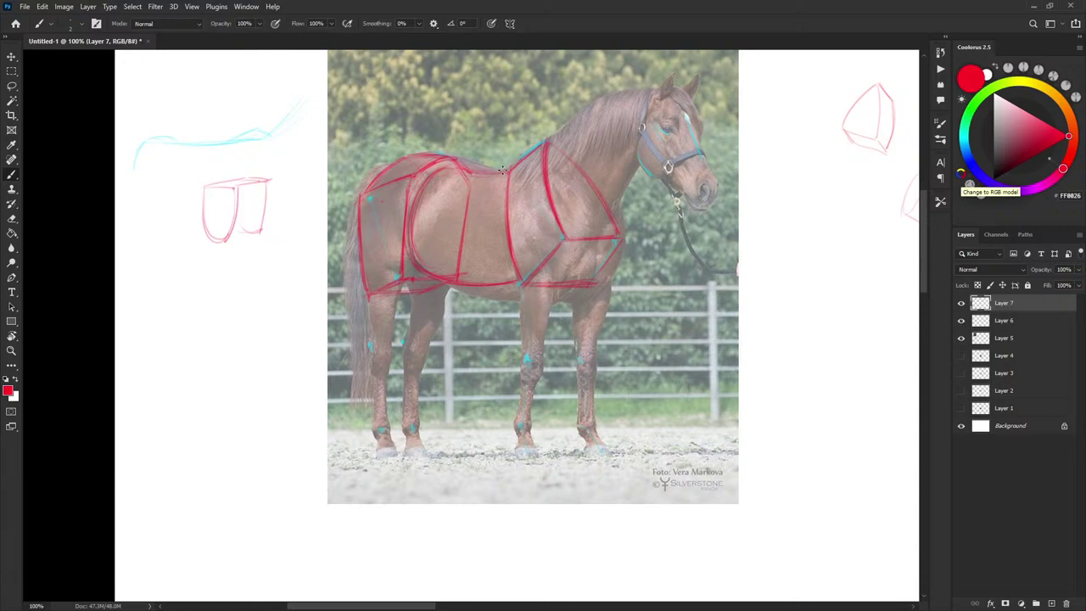
pyautogui.moveTo(503, 169); pyautogui.dragTo(453, 166)
# Redraw the belly line slightly lower between the hindquarters and chest, and erase the old red line above it.
pyautogui.scroll(-1, 597, 331)
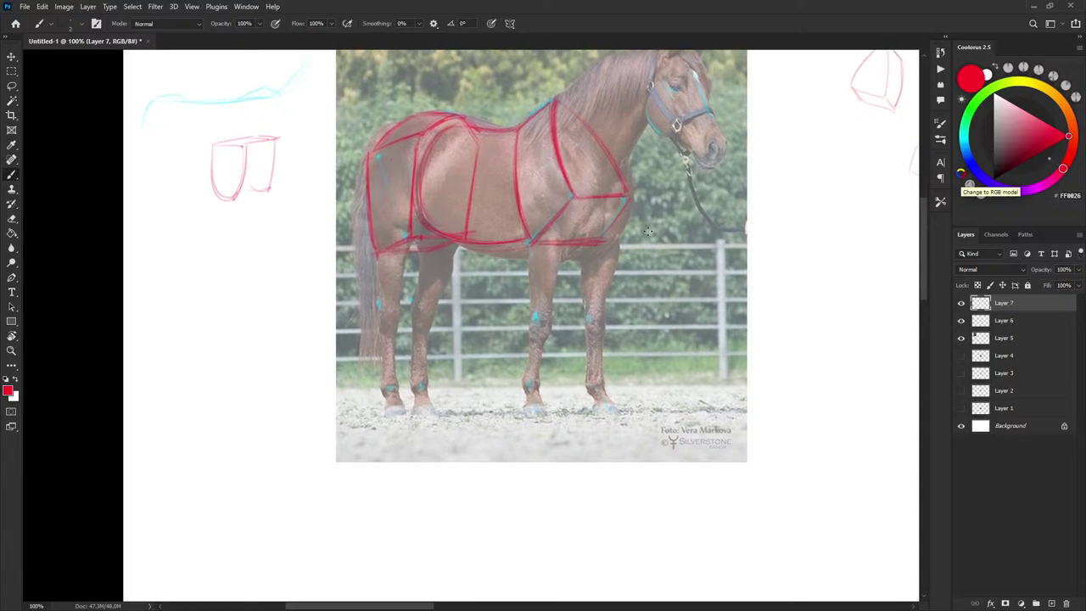
pyautogui.press('z')
pyautogui.press('b')
pyautogui.press('x')
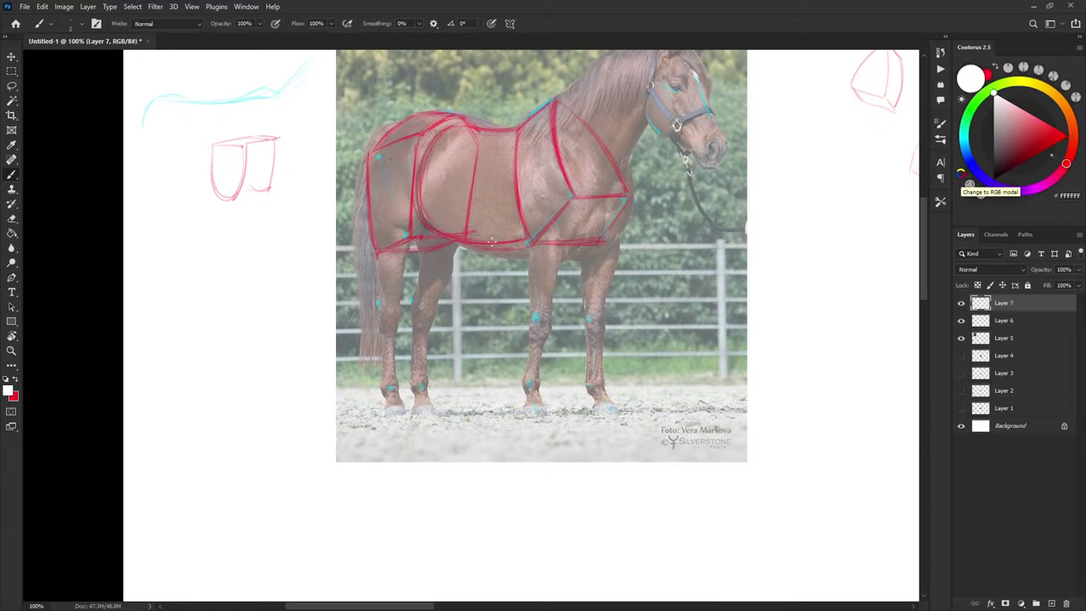
pyautogui.press('e')
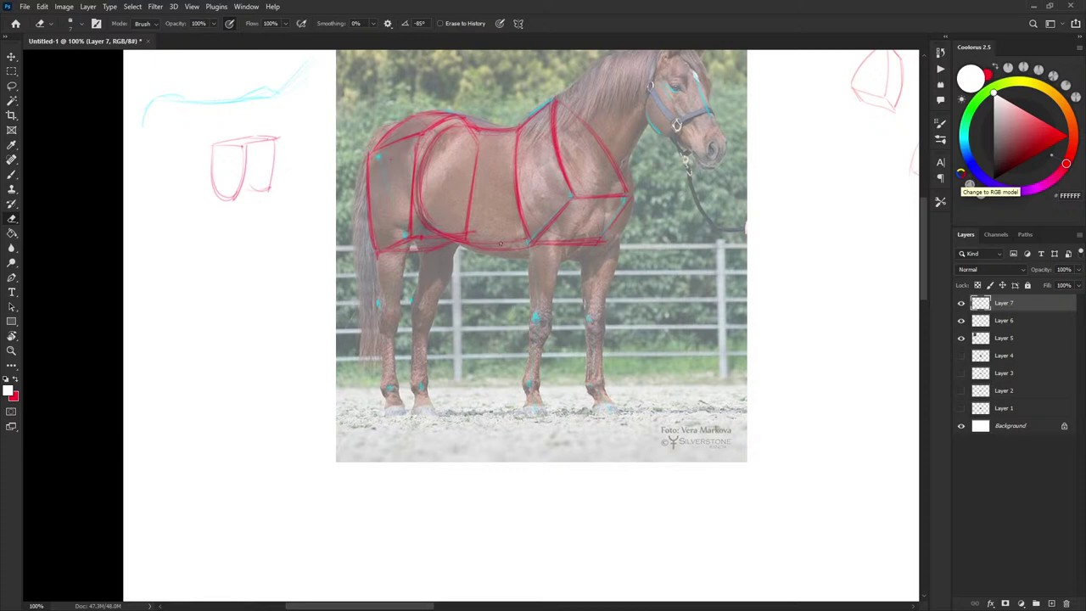
pyautogui.press('x')
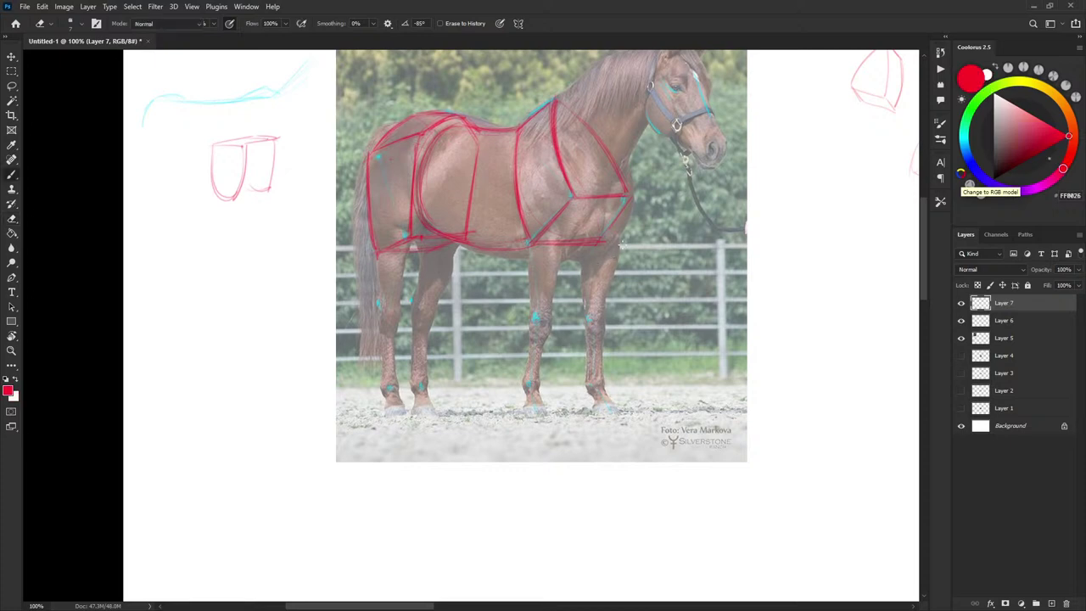
pyautogui.press('b')
# Draw the neck's base as curved red strokes along the front edge of the chest wedge.
pyautogui.moveTo(686, 252); pyautogui.dragTo(662, 295)
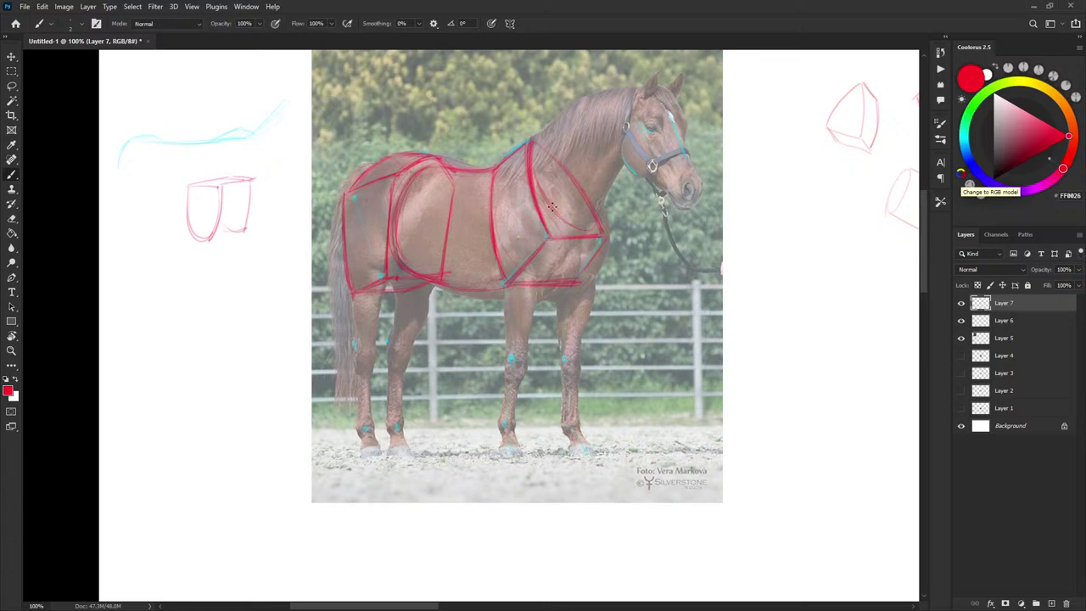
pyautogui.moveTo(536, 170); pyautogui.dragTo(540, 144)
pyautogui.moveTo(608, 232); pyautogui.dragTo(586, 193)
pyautogui.press('e')
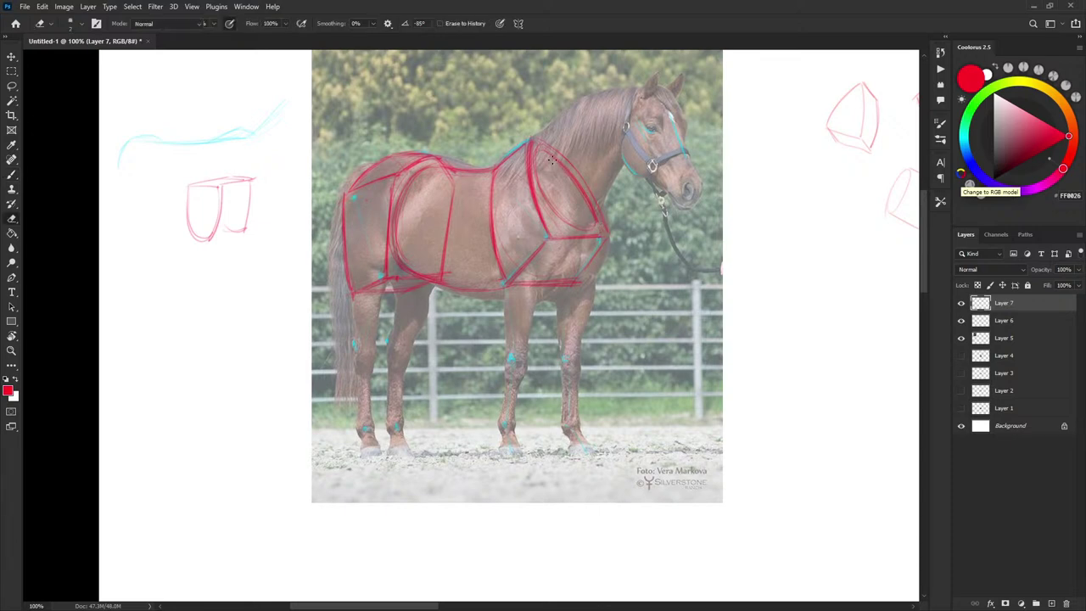
# Draw the neck in red with its underside running to the throat and its crest arching from the withers to the ears.
pyautogui.press('b')
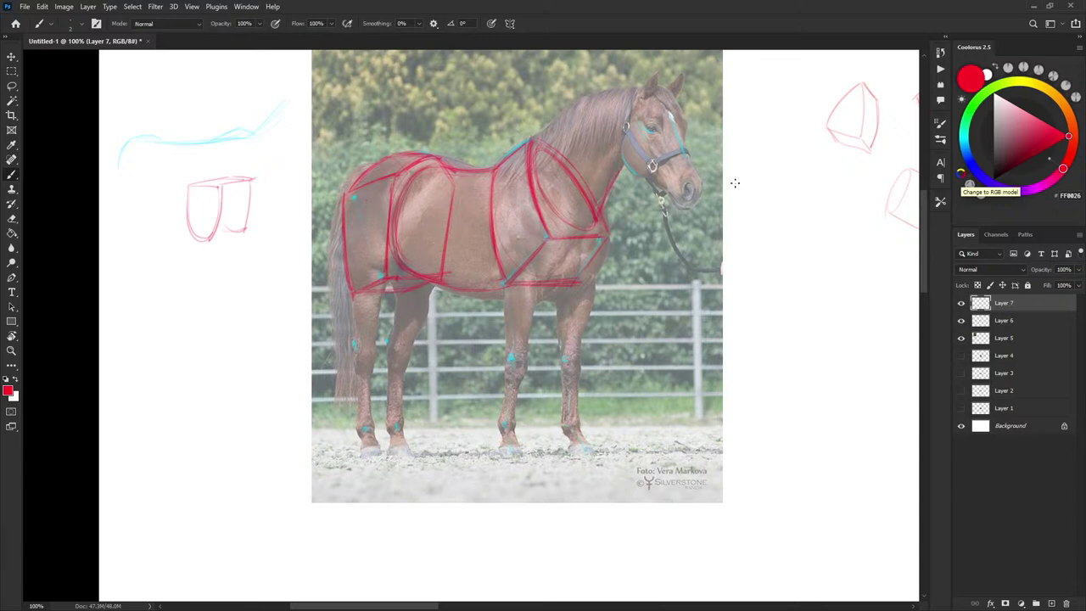
pyautogui.moveTo(735, 183); pyautogui.dragTo(726, 185)
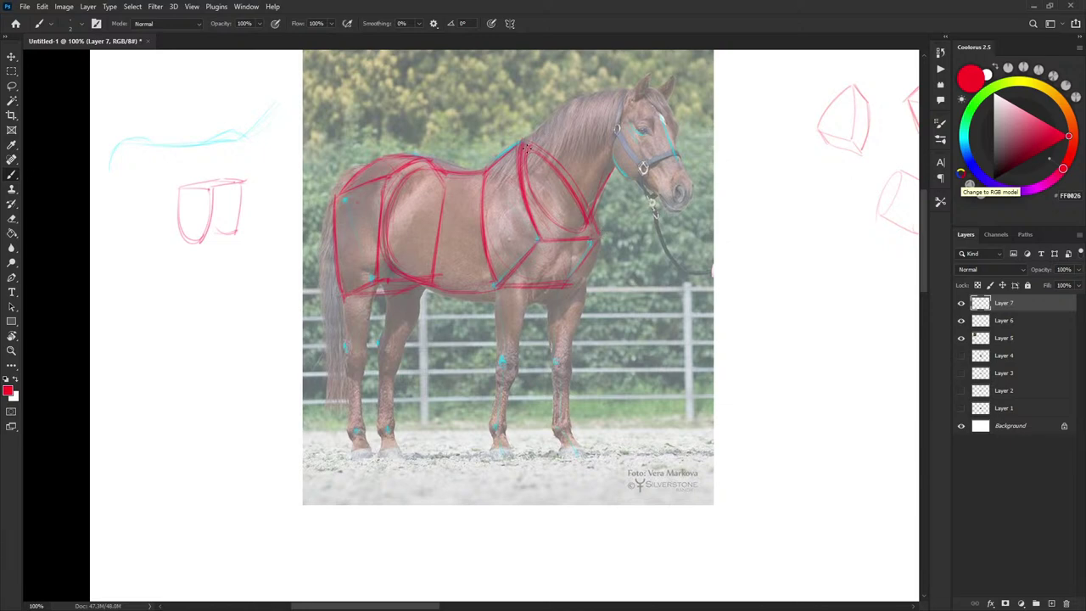
pyautogui.moveTo(574, 107)
pyautogui.mouseDown()
pyautogui.moveTo(551, 123)
pyautogui.moveTo(628, 90)
pyautogui.mouseUp()
pyautogui.moveTo(683, 144); pyautogui.dragTo(656, 161)
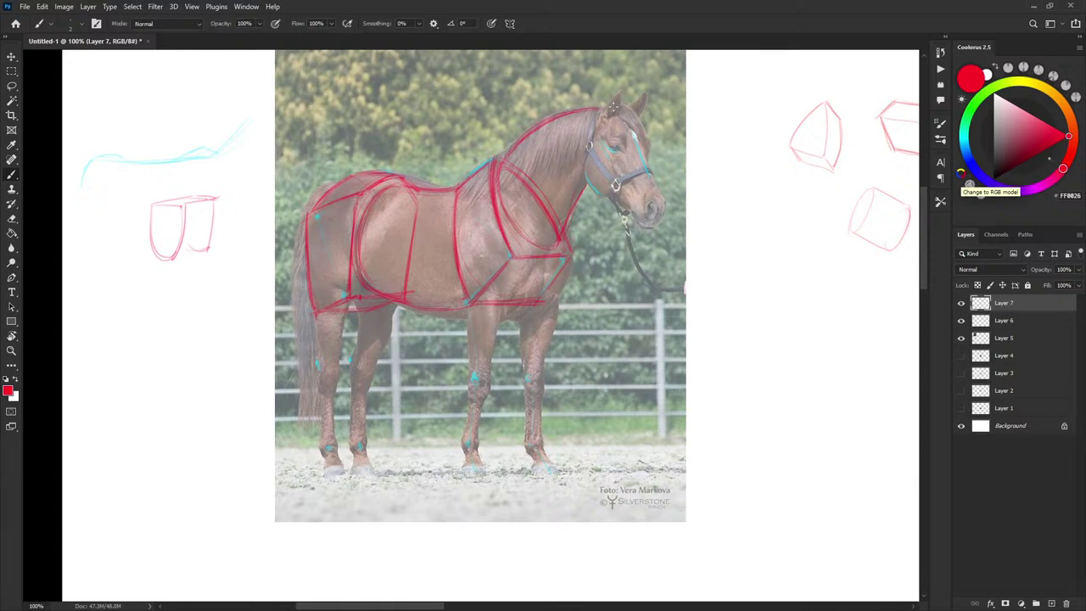
# Block in the head in red with a forehead wedge, brow line, nose bridge, squared muzzle and jaw line, and tidy the strokes near the ear.
pyautogui.moveTo(615, 117); pyautogui.dragTo(613, 132)
pyautogui.moveTo(613, 136); pyautogui.dragTo(653, 136)
pyautogui.moveTo(619, 151); pyautogui.dragTo(651, 200)
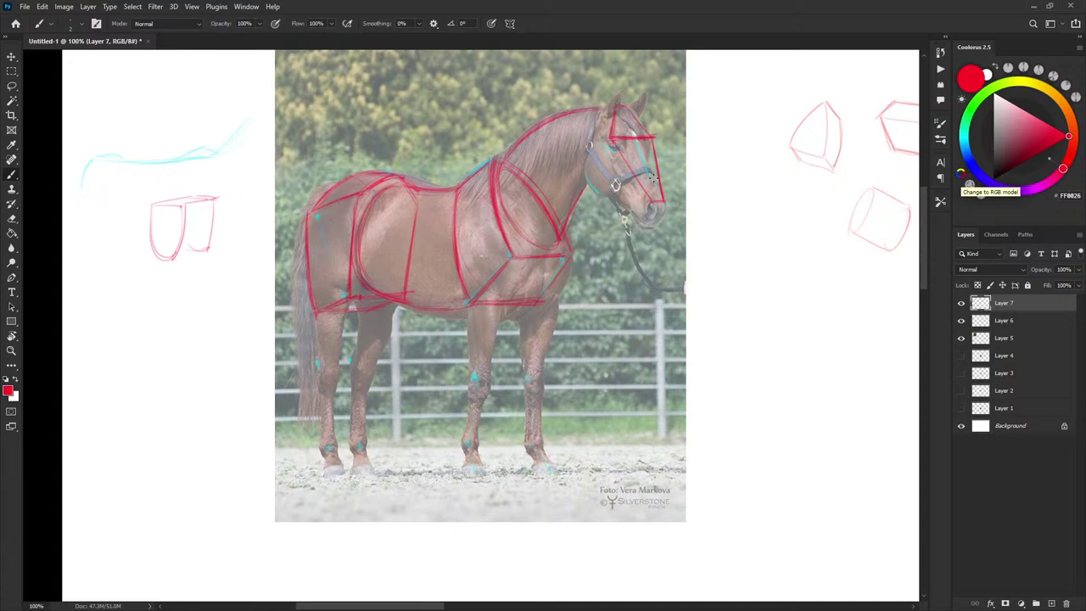
pyautogui.moveTo(650, 202)
pyautogui.mouseDown()
pyautogui.moveTo(643, 227)
pyautogui.moveTo(664, 204)
pyautogui.mouseUp()
pyautogui.moveTo(627, 215); pyautogui.dragTo(650, 226)
pyautogui.moveTo(599, 114); pyautogui.dragTo(589, 165)
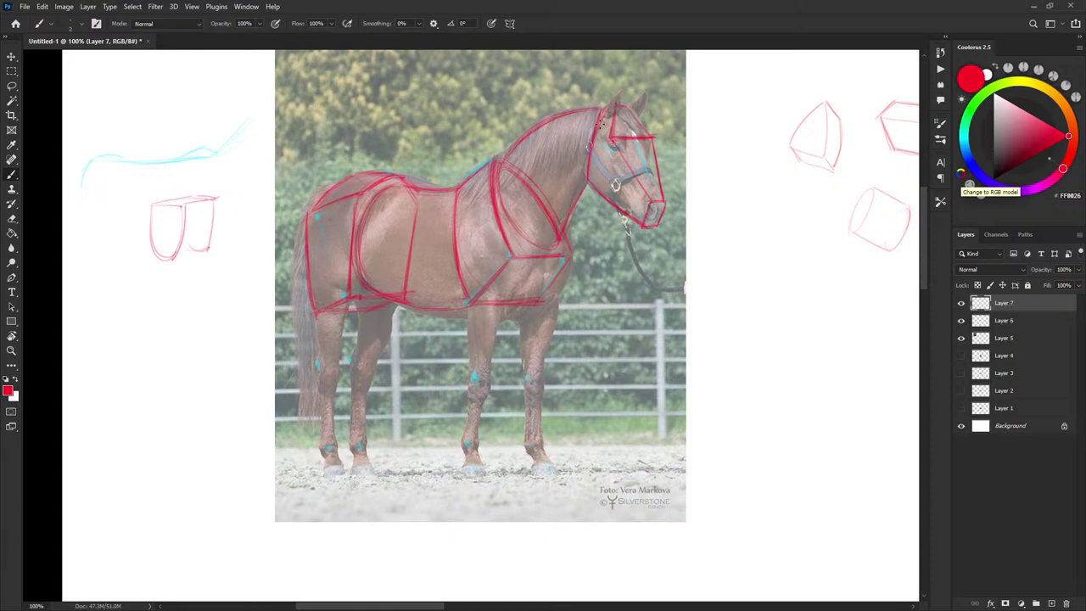
pyautogui.moveTo(611, 116); pyautogui.dragTo(611, 139)
pyautogui.press('e')
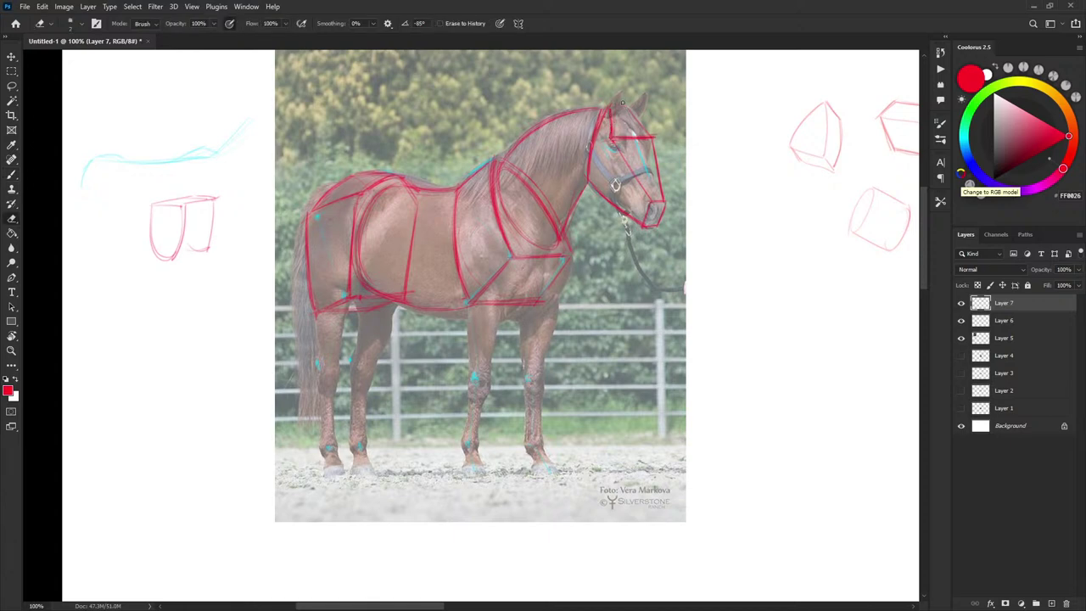
pyautogui.press('b')
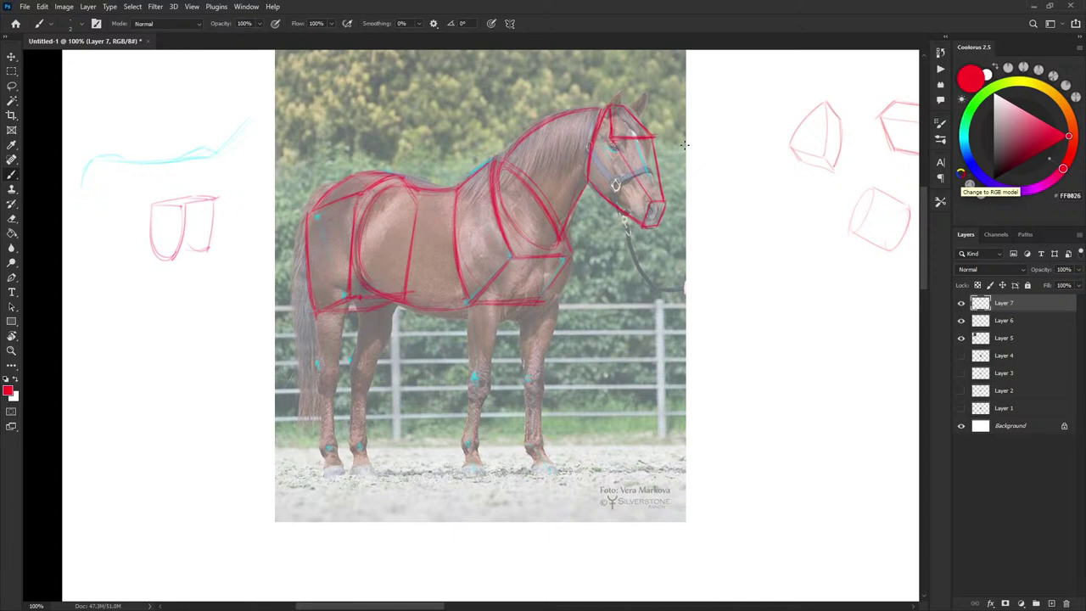
# Build the brow as a narrow red band across the head with an eye ring at its rear end, checking it against the photo.
pyautogui.click(962, 303)
pyautogui.click(961, 304)
pyautogui.moveTo(611, 140)
pyautogui.mouseDown()
pyautogui.moveTo(622, 151)
pyautogui.moveTo(653, 136)
pyautogui.mouseUp()
pyautogui.click(961, 340)
pyautogui.click(962, 339)
pyautogui.moveTo(643, 191); pyautogui.dragTo(644, 191)
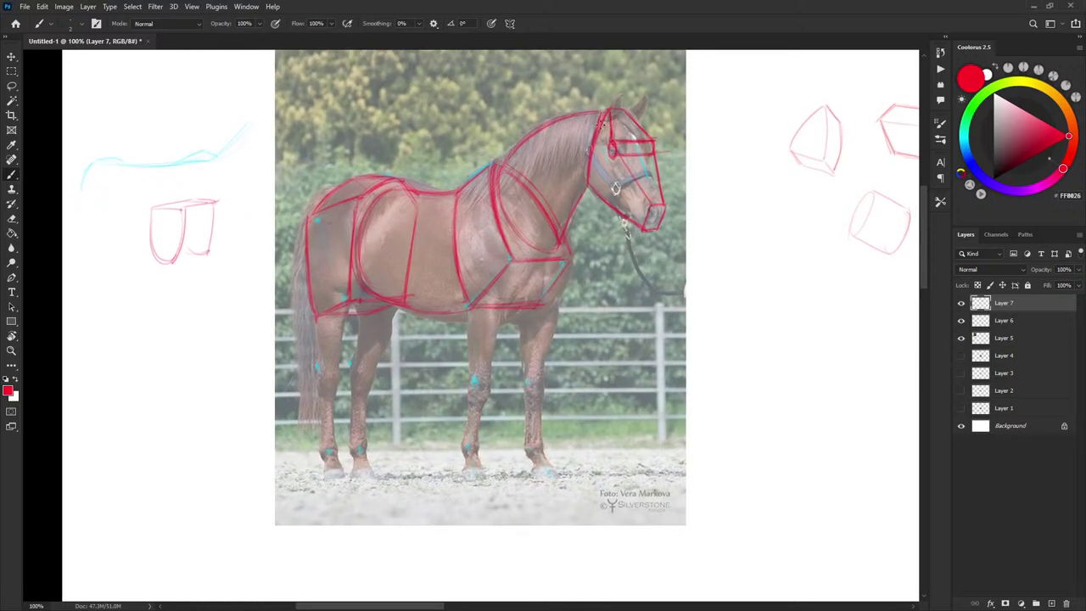
pyautogui.moveTo(636, 128); pyautogui.dragTo(627, 147)
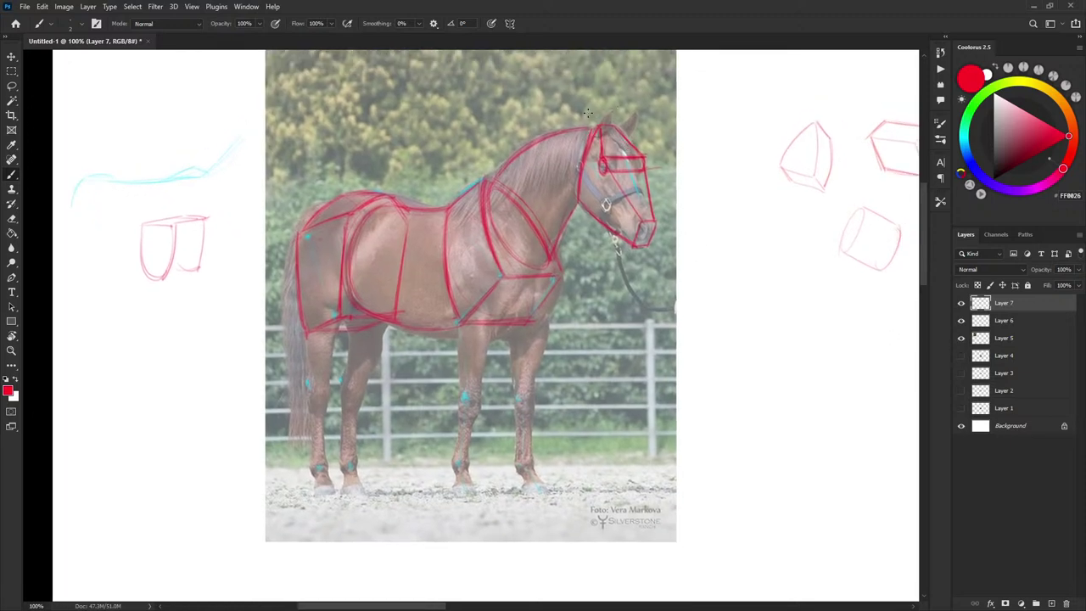
# Lower the chest block's bottom edge in red, erase its old lower lines and redraw both slanted side edges to meet the new edge.
pyautogui.moveTo(639, 264); pyautogui.dragTo(663, 235)
pyautogui.moveTo(583, 331); pyautogui.dragTo(625, 305)
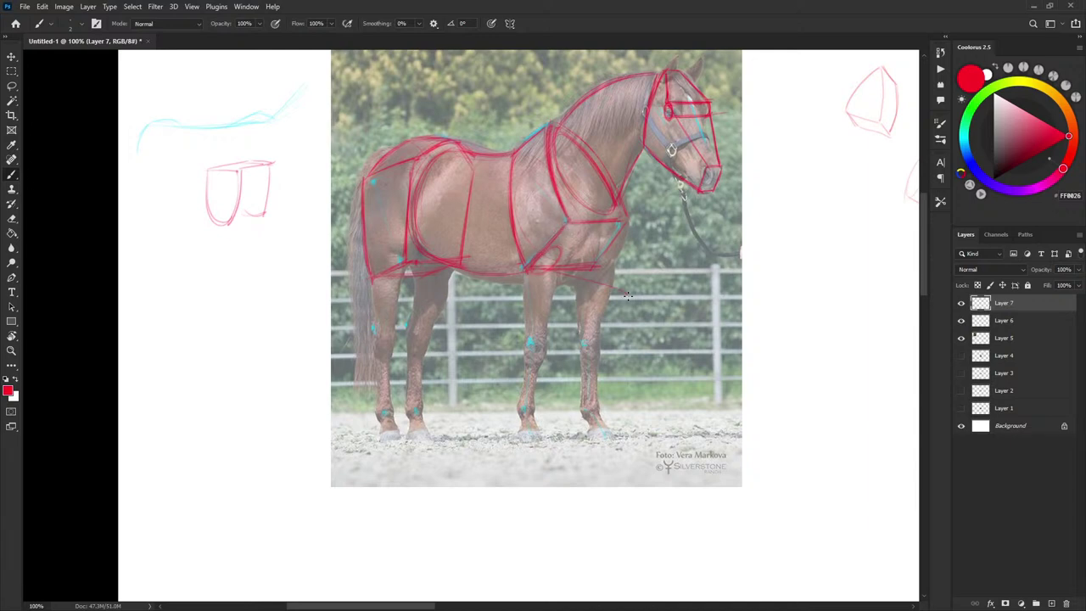
pyautogui.moveTo(627, 295); pyautogui.dragTo(605, 345)
pyautogui.hotkey('ctrl', 'z')
pyautogui.moveTo(525, 270)
pyautogui.mouseDown()
pyautogui.moveTo(626, 277)
pyautogui.moveTo(527, 278)
pyautogui.moveTo(597, 282)
pyautogui.mouseUp()
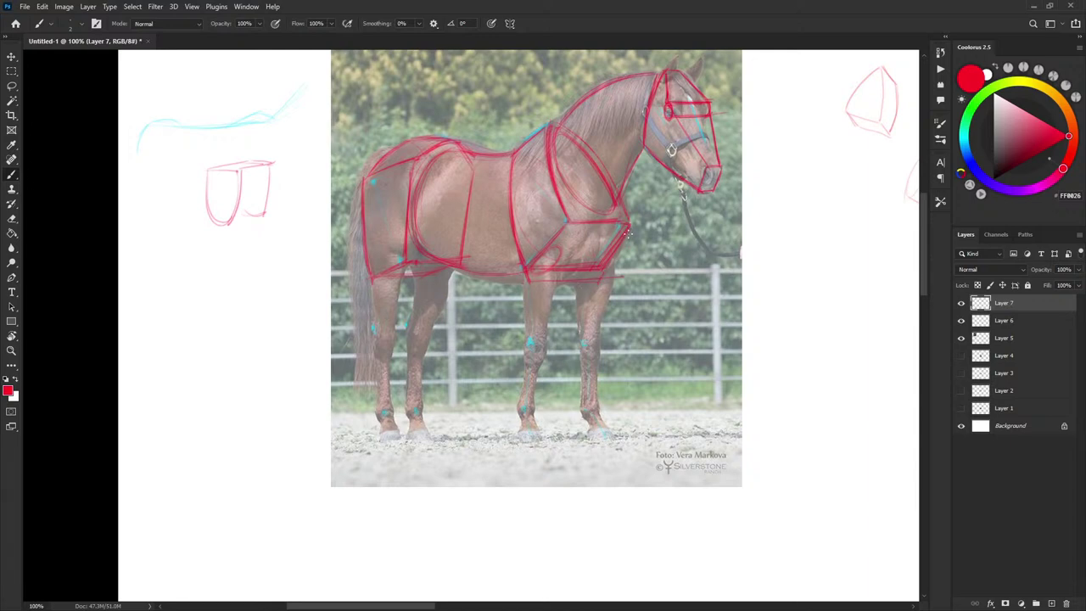
pyautogui.press('e')
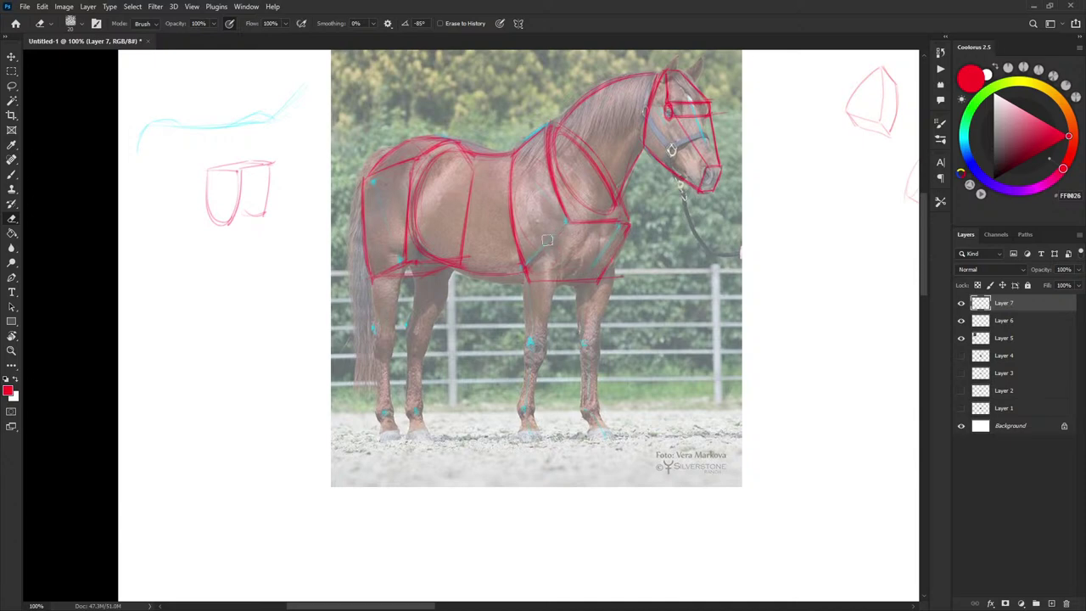
pyautogui.press('b')
pyautogui.moveTo(565, 225); pyautogui.dragTo(535, 275)
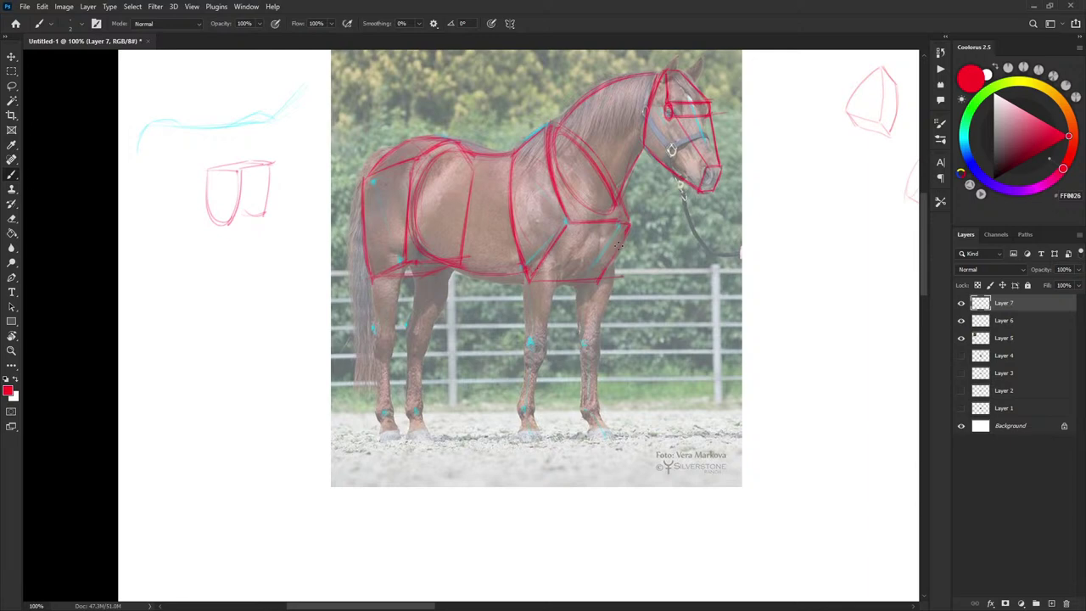
pyautogui.moveTo(623, 236); pyautogui.dragTo(604, 269)
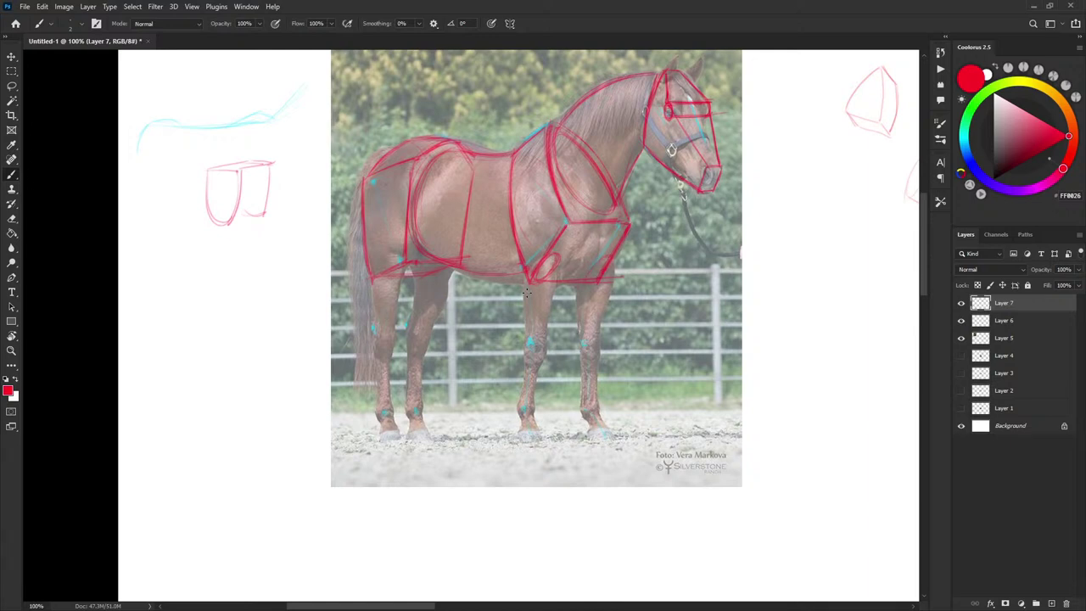
# Draw both upper forelegs as red cylinders from oval elbow joints in the chest block down to the knees.
pyautogui.keyDown('shift'); pyautogui.click(528, 340); pyautogui.keyUp('shift')
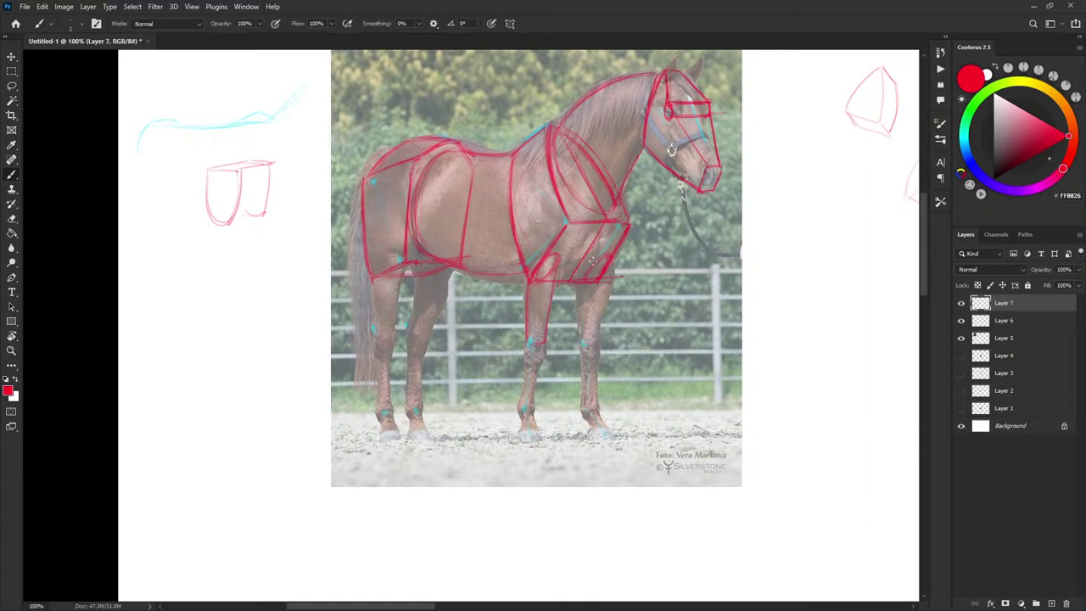
pyautogui.moveTo(612, 227)
pyautogui.mouseDown()
pyautogui.moveTo(585, 277)
pyautogui.moveTo(613, 278)
pyautogui.moveTo(642, 224)
pyautogui.mouseUp()
pyautogui.hotkey('ctrl', 'z')
pyautogui.moveTo(597, 261); pyautogui.dragTo(611, 255)
pyautogui.moveTo(582, 282); pyautogui.dragTo(582, 331)
pyautogui.moveTo(610, 281)
pyautogui.mouseDown()
pyautogui.moveTo(599, 334)
pyautogui.moveTo(697, 333)
pyautogui.moveTo(662, 331)
pyautogui.moveTo(656, 317)
pyautogui.mouseUp()
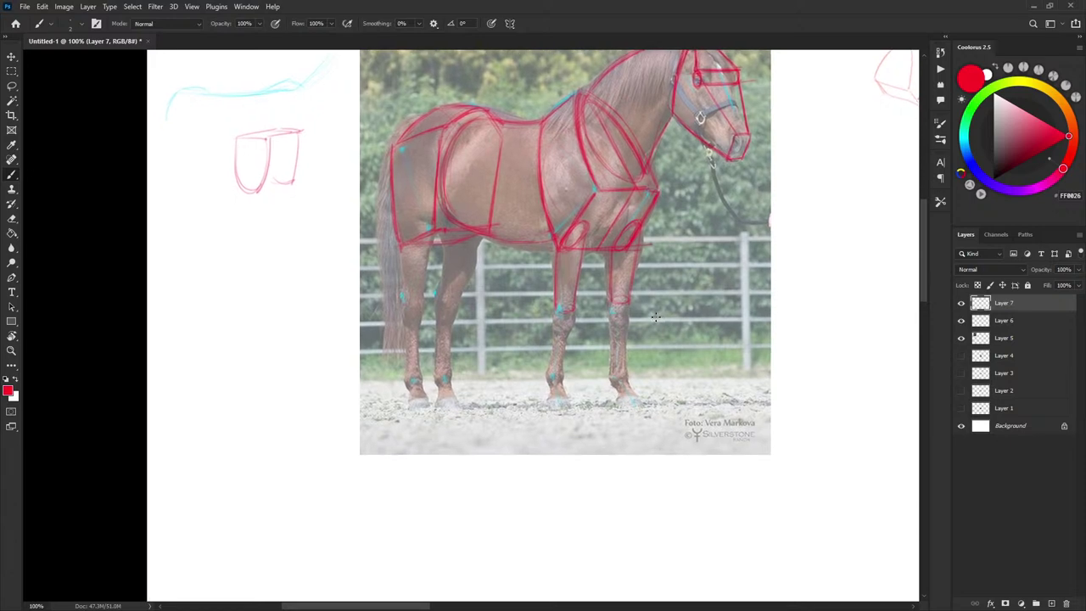
# Draw the knees of both forelegs as small red boxes around the cyan landmarks.
pyautogui.scroll(-1, 655, 317)
pyautogui.scroll(-1, 607, 290)
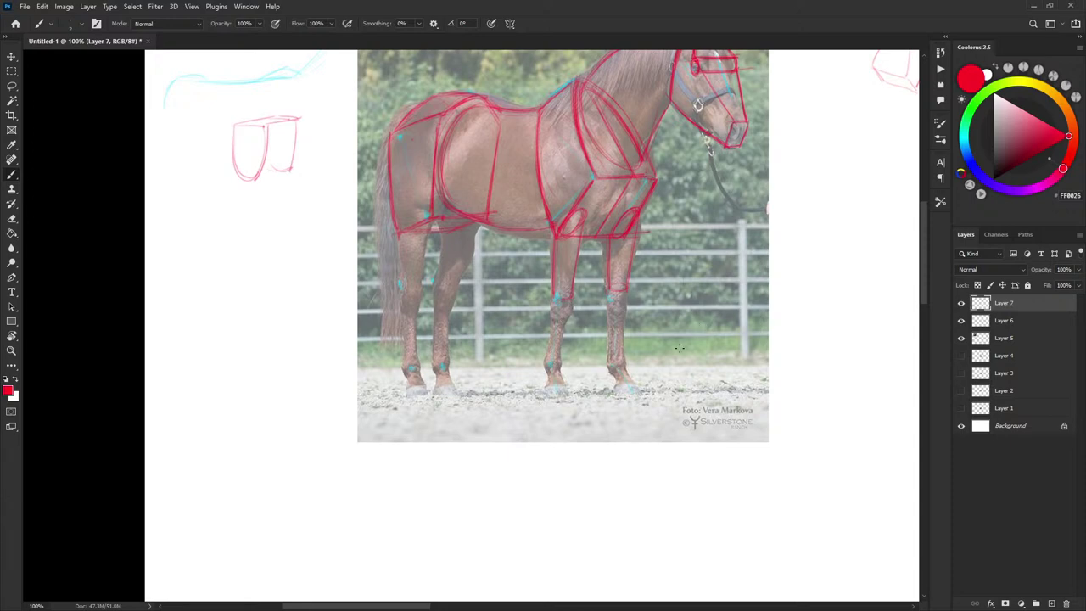
pyautogui.moveTo(676, 358); pyautogui.dragTo(677, 357)
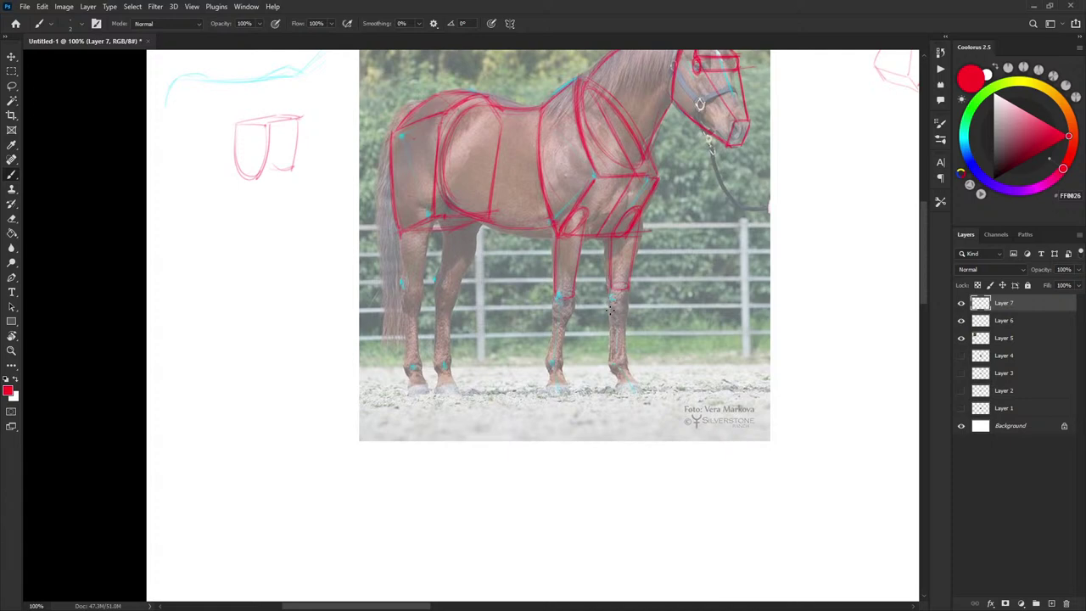
pyautogui.moveTo(606, 330); pyautogui.dragTo(604, 330)
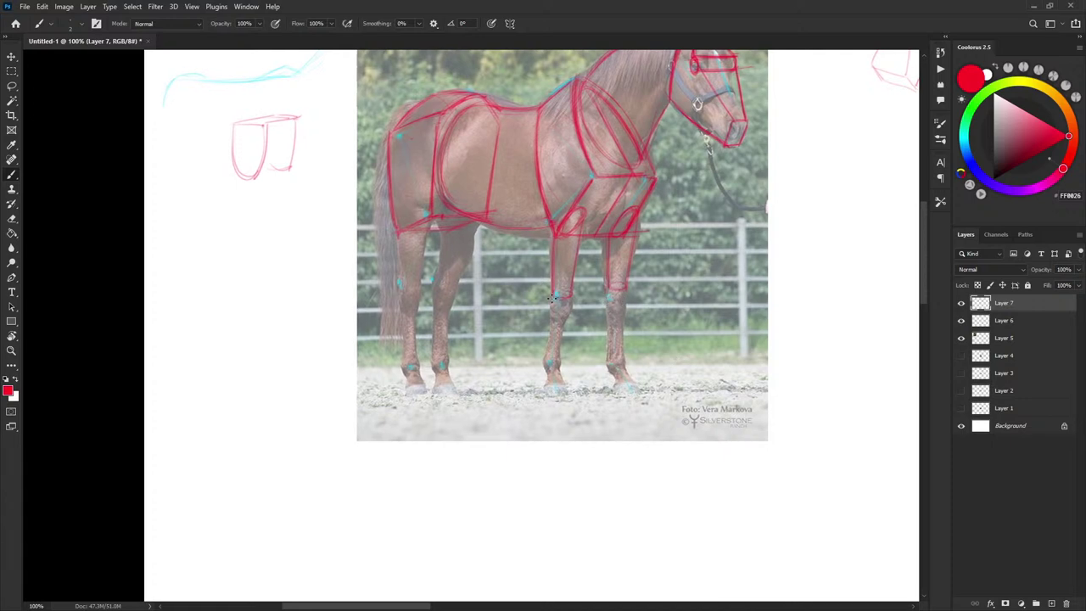
pyautogui.moveTo(558, 311)
pyautogui.mouseDown()
pyautogui.moveTo(569, 316)
pyautogui.moveTo(567, 297)
pyautogui.mouseUp()
pyautogui.moveTo(610, 298); pyautogui.dragTo(609, 308)
# Set the fill of the horse photo's Layer 5 to 74%, compare it without the red forms, and return to Layer 7.
pyautogui.click(962, 302)
pyautogui.click(962, 304)
pyautogui.click(1015, 337)
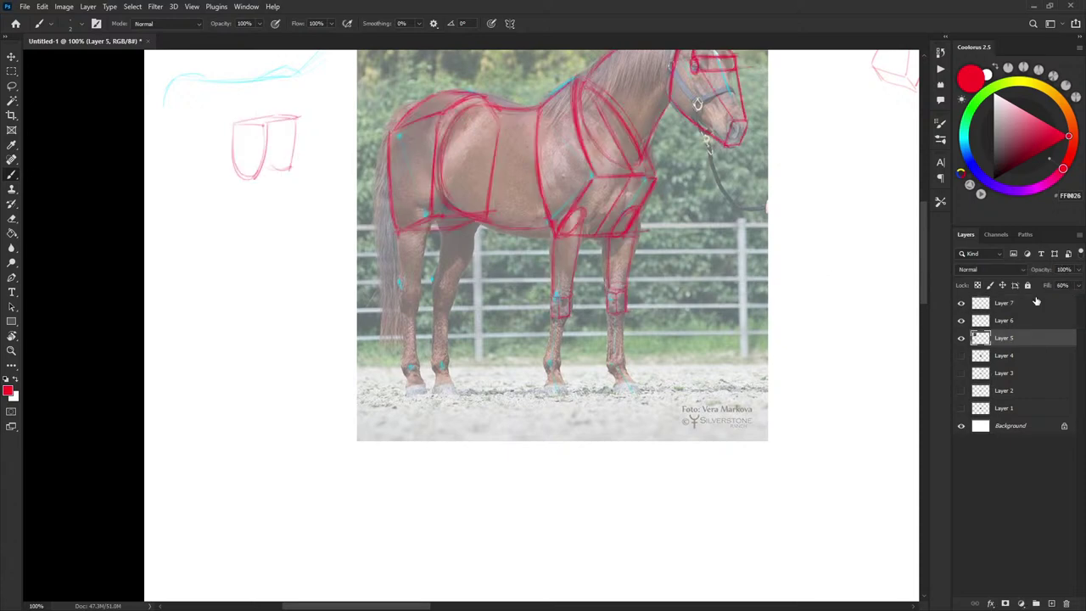
pyautogui.click(1079, 286)
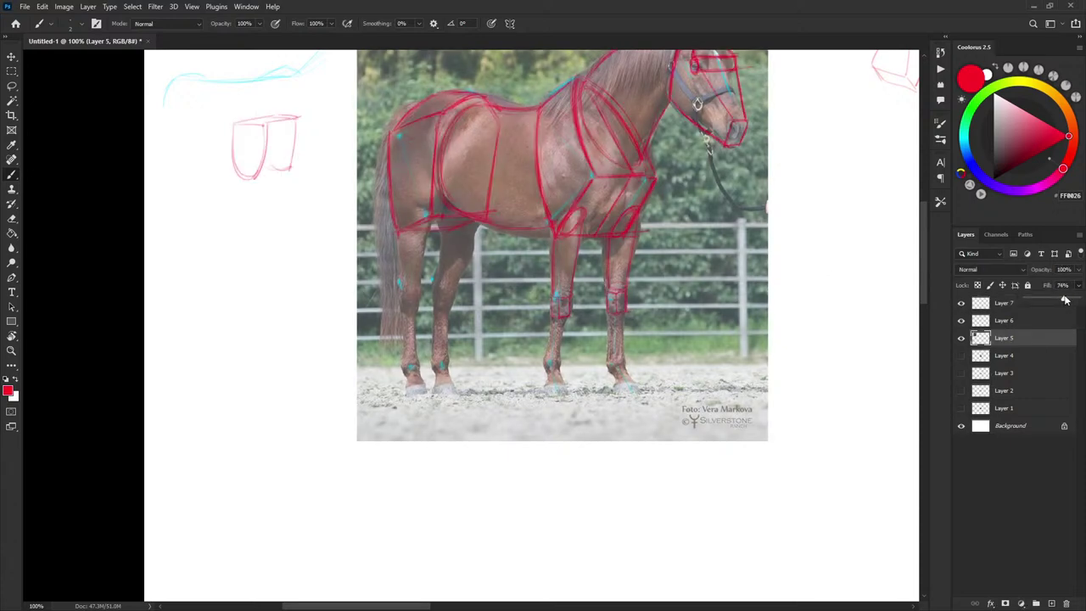
pyautogui.click(961, 303)
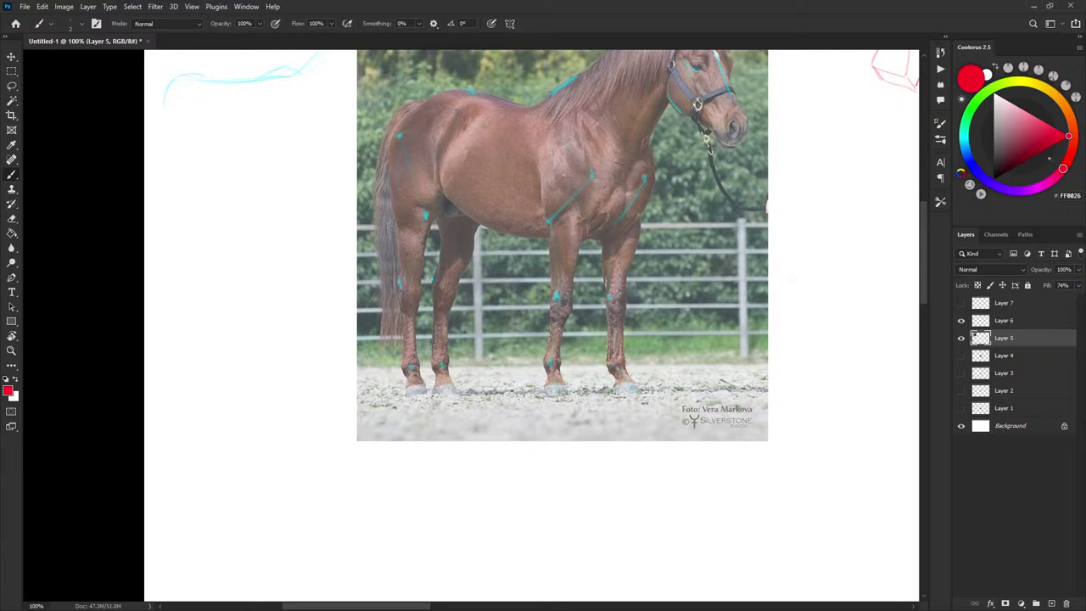
pyautogui.click(1010, 304)
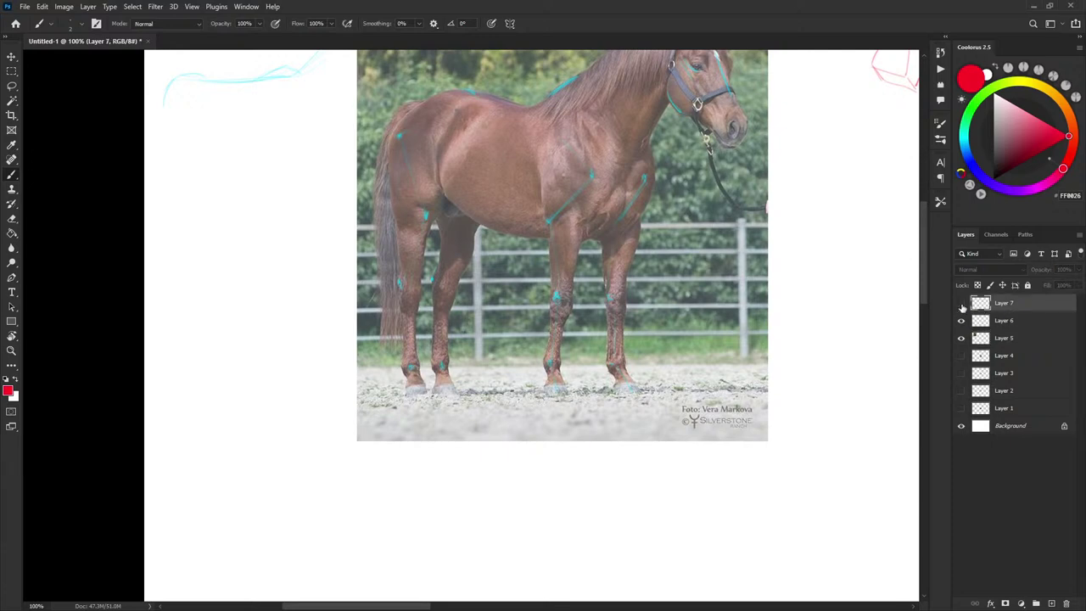
pyautogui.click(962, 304)
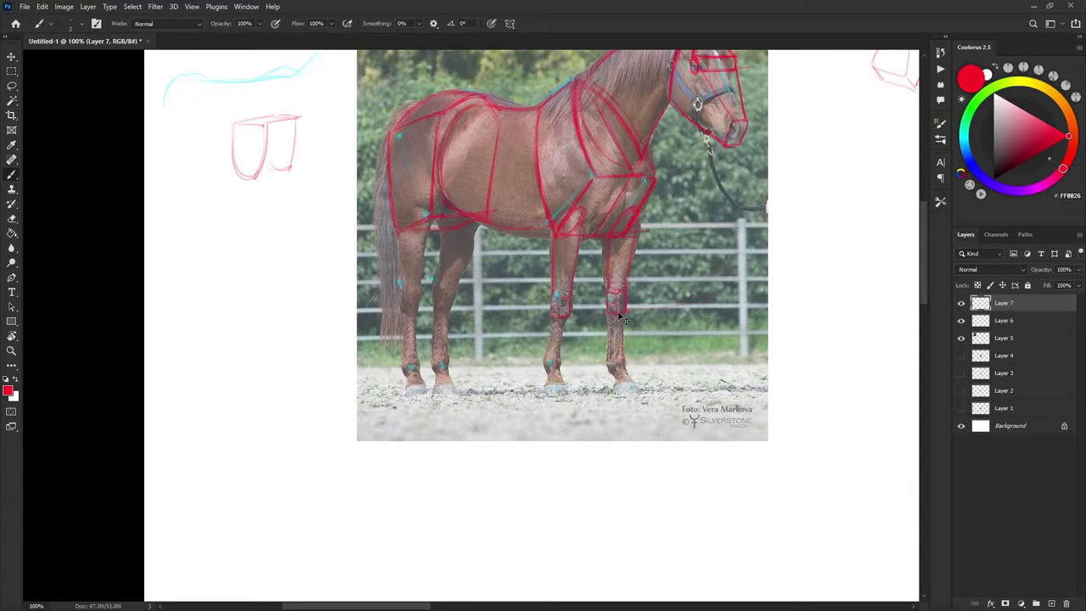
# Draw a red circle around the fetlock landmark on the foreleg nearer the hind legs.
pyautogui.moveTo(764, 214); pyautogui.dragTo(704, 308)
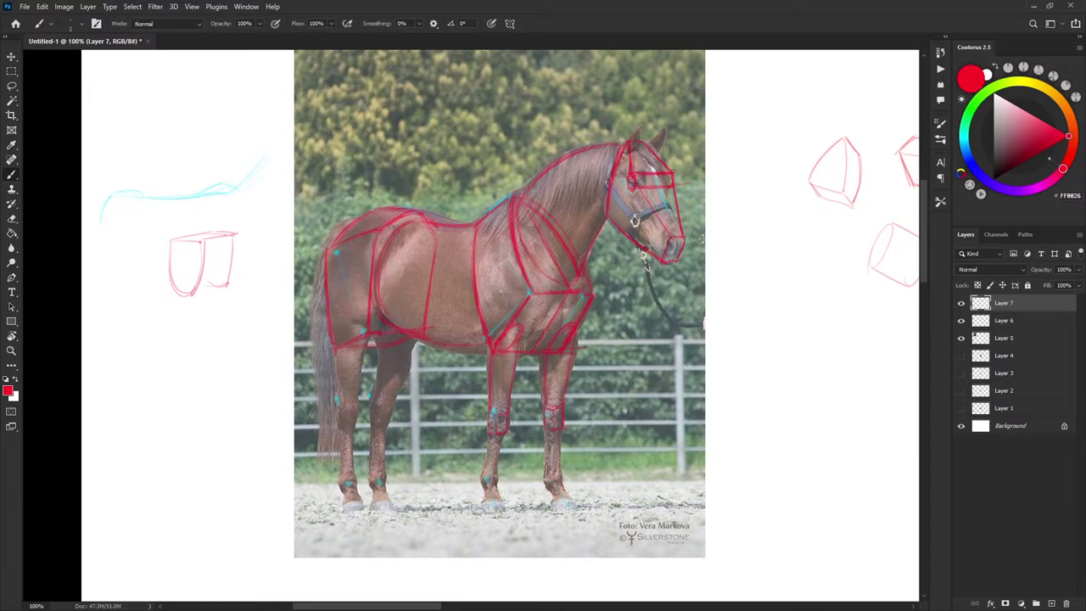
pyautogui.moveTo(649, 351); pyautogui.dragTo(711, 186)
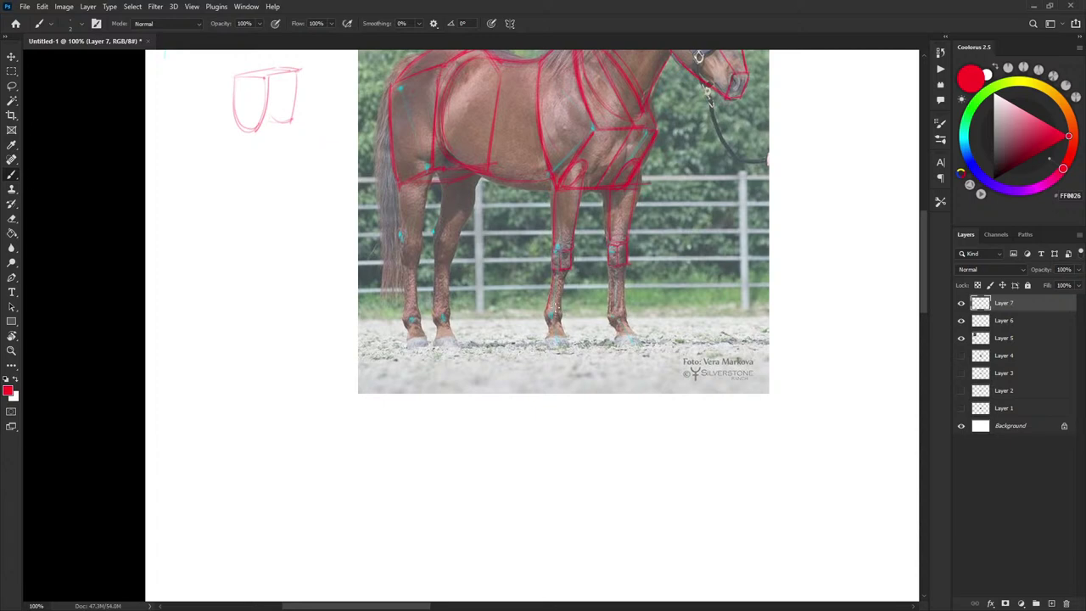
pyautogui.moveTo(565, 301)
pyautogui.mouseDown()
pyautogui.moveTo(495, 415)
pyautogui.moveTo(301, 455)
pyautogui.mouseUp()
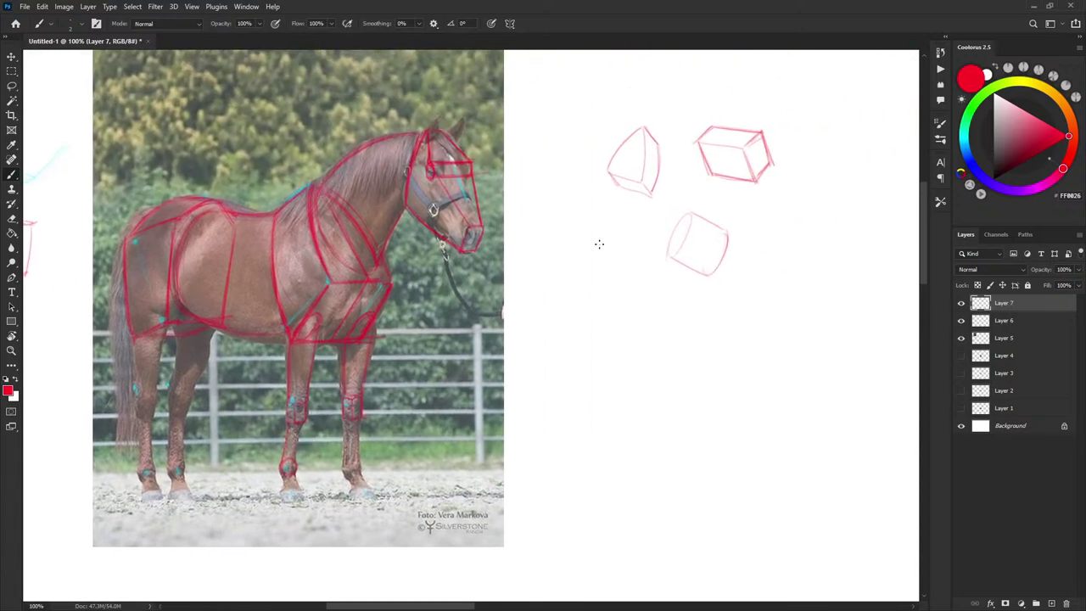
# Sketch a sphere as a red circle beside the cylinder and below the wedge in the group of example forms.
pyautogui.moveTo(600, 244)
pyautogui.mouseDown()
pyautogui.moveTo(643, 219)
pyautogui.moveTo(656, 256)
pyautogui.moveTo(601, 252)
pyautogui.moveTo(612, 219)
pyautogui.moveTo(643, 256)
pyautogui.moveTo(602, 238)
pyautogui.moveTo(618, 210)
pyautogui.moveTo(652, 239)
pyautogui.moveTo(623, 256)
pyautogui.moveTo(615, 210)
pyautogui.moveTo(654, 197)
pyautogui.mouseUp()
pyautogui.hotkey('ctrl', 'z')
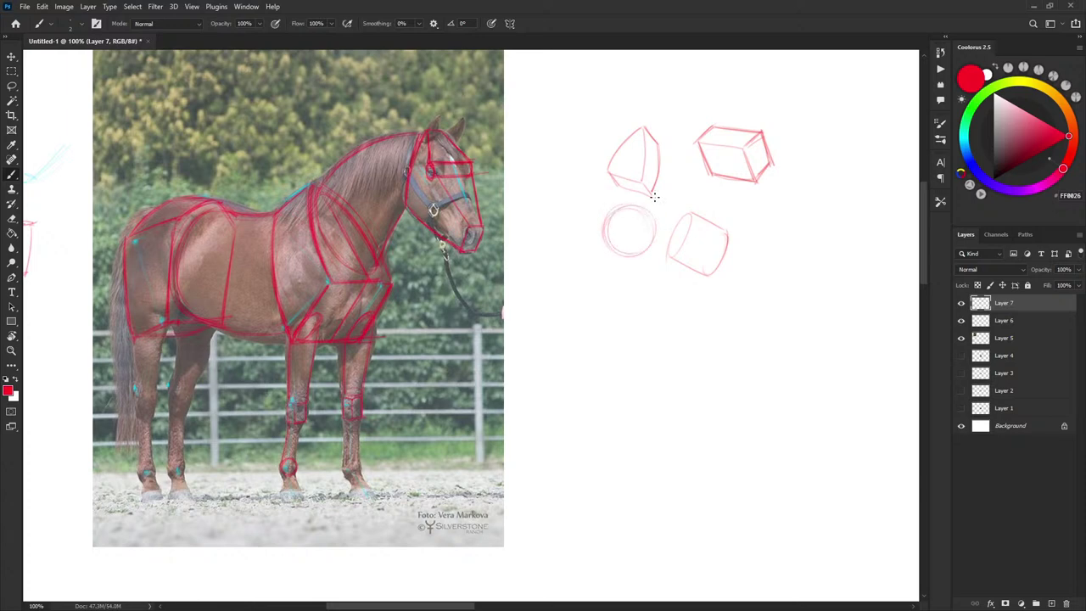
pyautogui.moveTo(662, 395); pyautogui.dragTo(700, 389)
# Handwrite the heading "Simple forms" in red above the example shapes and underline it.
pyautogui.moveTo(772, 245); pyautogui.dragTo(734, 314)
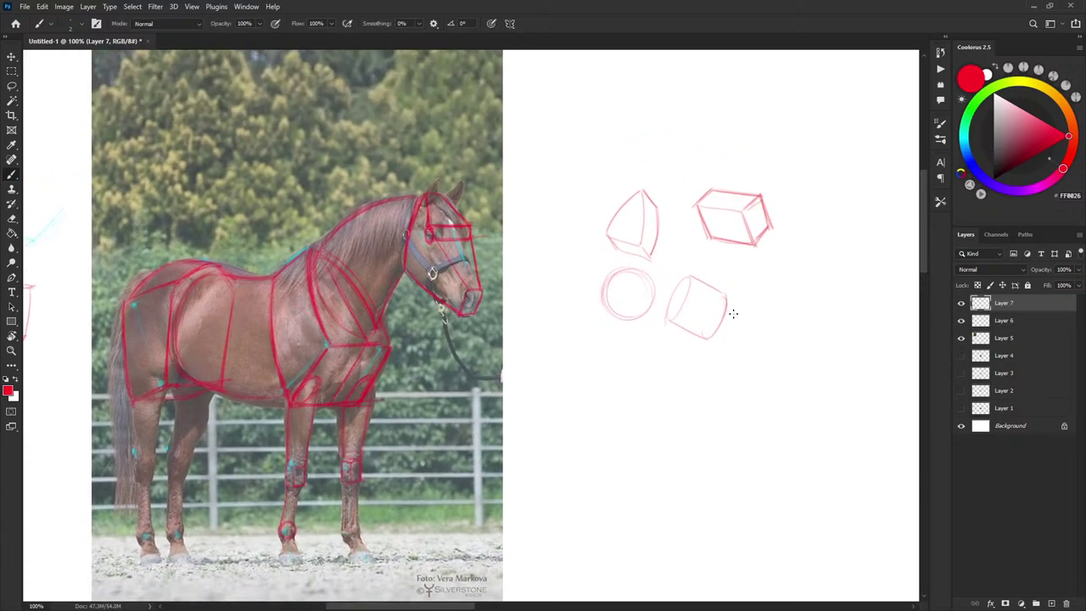
pyautogui.moveTo(620, 134)
pyautogui.mouseDown()
pyautogui.moveTo(609, 148)
pyautogui.moveTo(646, 141)
pyautogui.moveTo(660, 158)
pyautogui.mouseUp()
pyautogui.moveTo(669, 128)
pyautogui.mouseDown()
pyautogui.moveTo(667, 146)
pyautogui.moveTo(720, 141)
pyautogui.mouseUp()
pyautogui.moveTo(729, 137); pyautogui.dragTo(761, 151)
pyautogui.moveTo(592, 157); pyautogui.dragTo(836, 156)
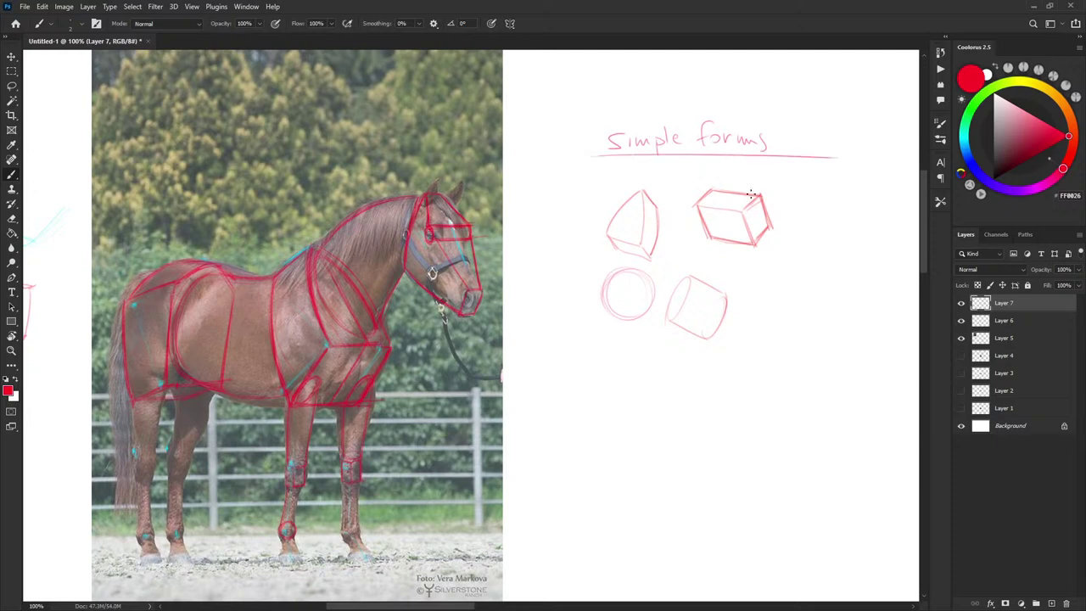
# Draw the cannon and pastern in red around the circled fetlock on the foreleg nearer the hind legs.
pyautogui.moveTo(728, 335); pyautogui.dragTo(735, 330)
pyautogui.moveTo(592, 332); pyautogui.dragTo(747, 146)
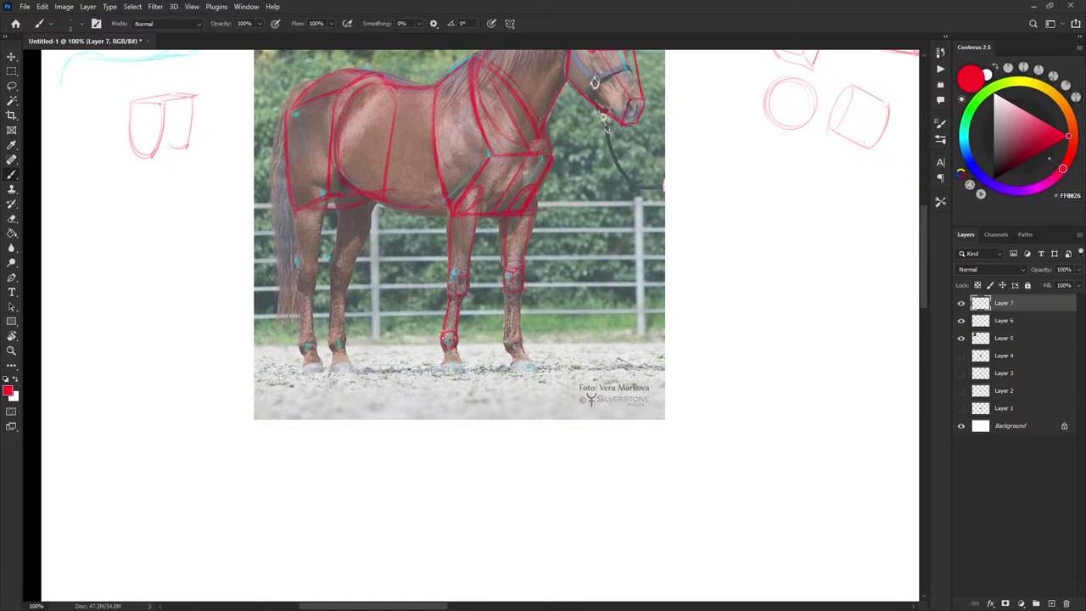
pyautogui.moveTo(443, 336); pyautogui.dragTo(456, 334)
pyautogui.moveTo(546, 342); pyautogui.dragTo(551, 330)
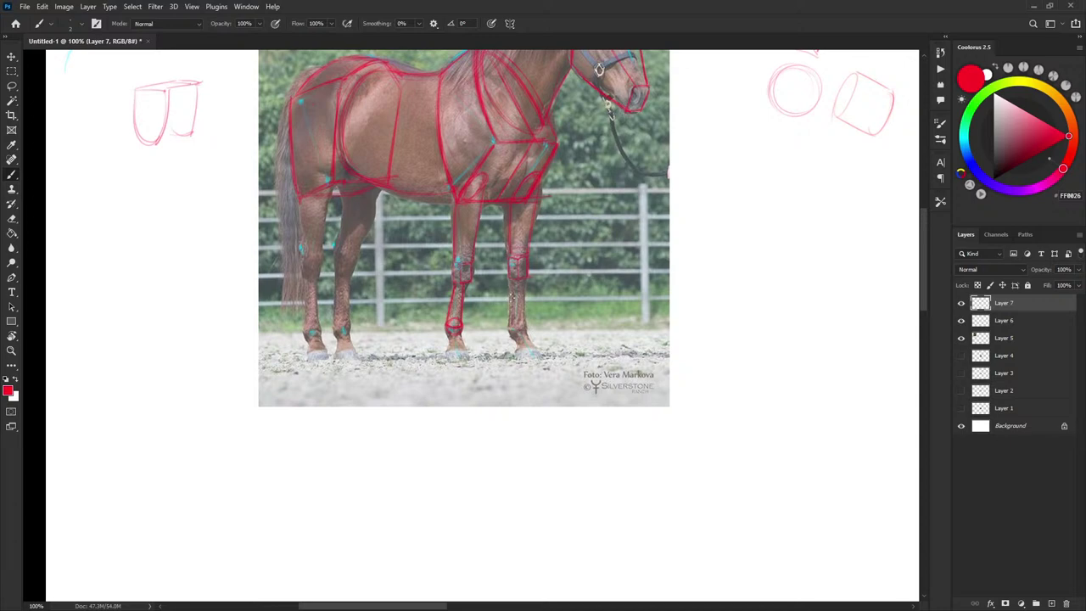
# Draw the front-most foreleg's cannon, fetlock circle and pastern in red, and bring both forelegs' pasterns down to the hooves.
pyautogui.moveTo(515, 281); pyautogui.dragTo(511, 319)
pyautogui.moveTo(512, 320)
pyautogui.mouseDown()
pyautogui.moveTo(514, 331)
pyautogui.moveTo(524, 326)
pyautogui.mouseUp()
pyautogui.moveTo(509, 325)
pyautogui.mouseDown()
pyautogui.moveTo(546, 312)
pyautogui.moveTo(650, 367)
pyautogui.mouseUp()
pyautogui.moveTo(581, 366)
pyautogui.mouseDown()
pyautogui.moveTo(539, 336)
pyautogui.moveTo(564, 309)
pyautogui.moveTo(566, 283)
pyautogui.mouseUp()
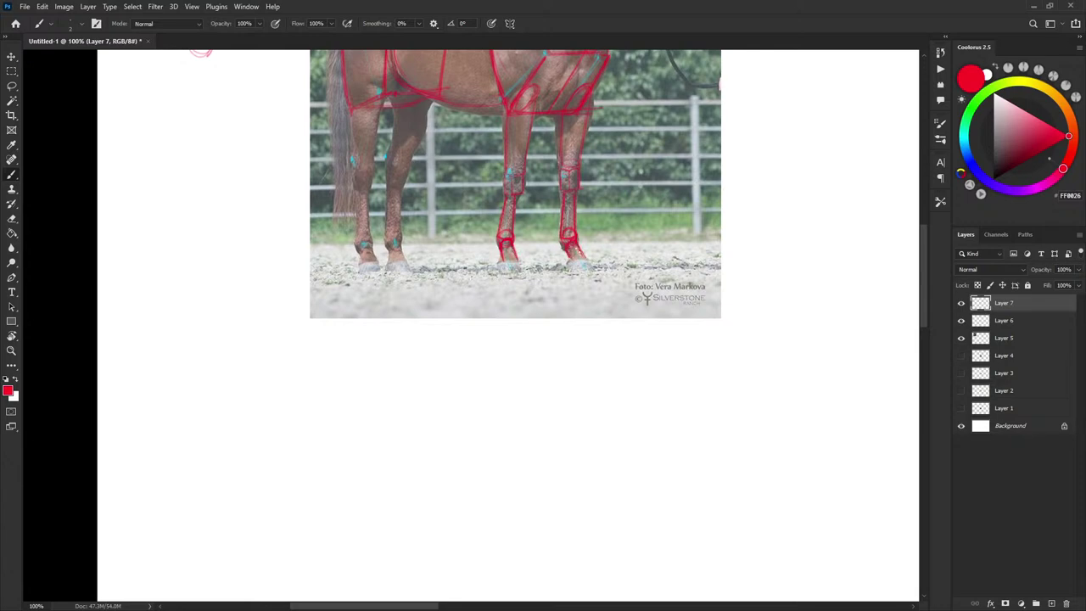
# Sketch the outline of a hoof form in red, with a flat base and sloping sides, on the blank canvas beside the forelegs.
pyautogui.moveTo(513, 267); pyautogui.dragTo(515, 267)
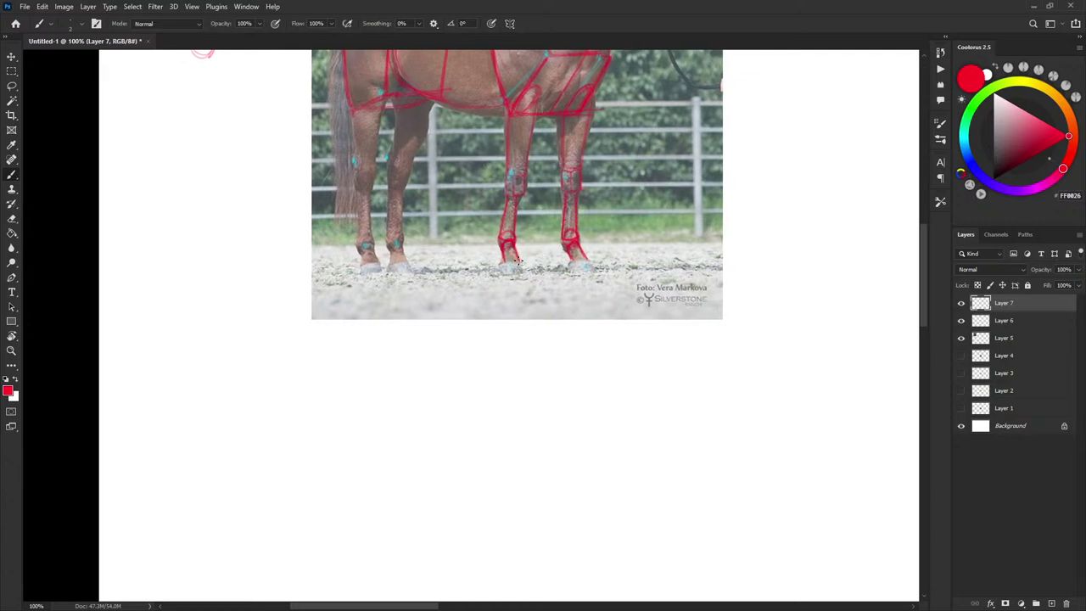
pyautogui.moveTo(673, 291); pyautogui.dragTo(623, 305)
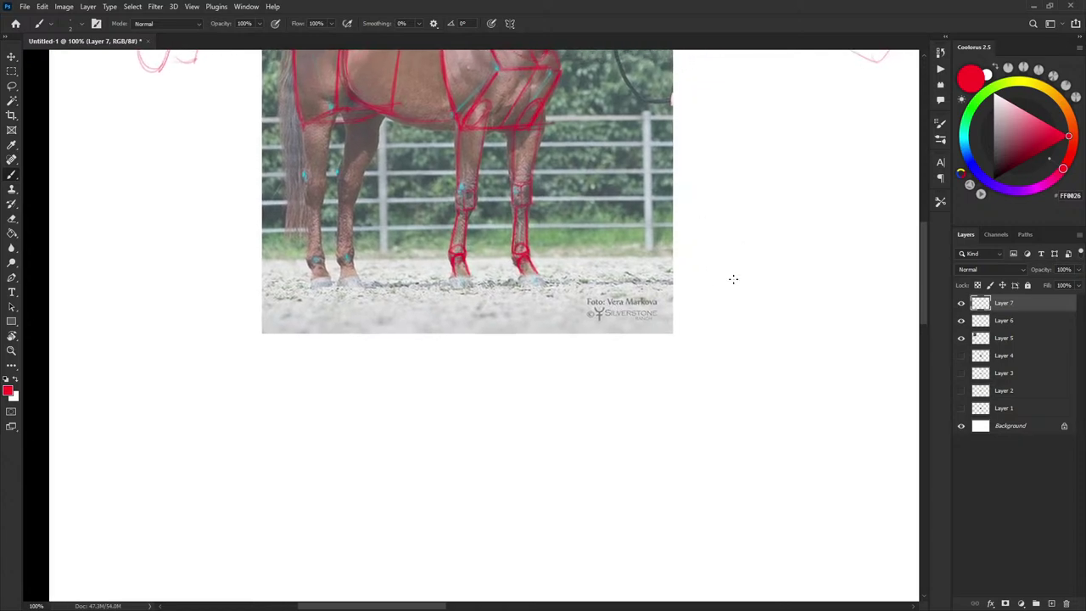
pyautogui.moveTo(707, 277); pyautogui.dragTo(786, 279)
pyautogui.moveTo(704, 263)
pyautogui.mouseDown()
pyautogui.moveTo(707, 278)
pyautogui.moveTo(752, 230)
pyautogui.mouseUp()
pyautogui.moveTo(707, 251)
pyautogui.mouseDown()
pyautogui.moveTo(753, 232)
pyautogui.moveTo(781, 277)
pyautogui.mouseUp()
pyautogui.moveTo(754, 229); pyautogui.dragTo(788, 278)
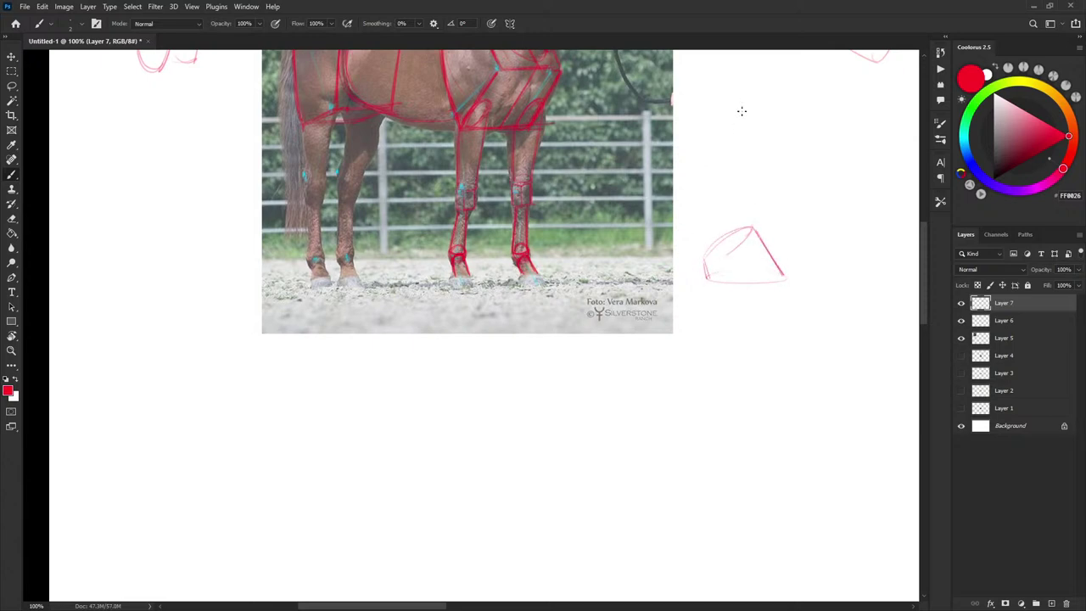
# Add short axis lines through the hoof form's slanted top and flat base, try inner contour lines, and undo the contours.
pyautogui.moveTo(713, 249)
pyautogui.mouseDown()
pyautogui.moveTo(753, 227)
pyautogui.moveTo(708, 285)
pyautogui.moveTo(770, 282)
pyautogui.mouseUp()
pyautogui.moveTo(711, 226); pyautogui.dragTo(726, 245)
pyautogui.moveTo(748, 283); pyautogui.dragTo(748, 306)
pyautogui.moveTo(726, 243); pyautogui.dragTo(770, 279)
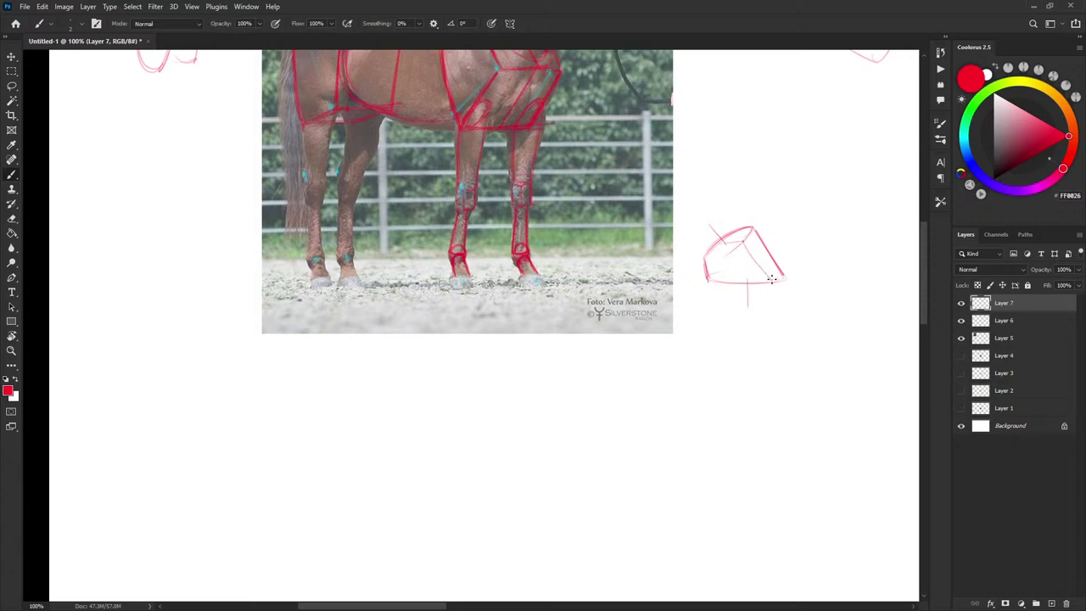
pyautogui.hotkey('ctrl', 'z')
pyautogui.moveTo(721, 240); pyautogui.dragTo(752, 287)
pyautogui.hotkey('ctrl', 'z')
# Handwrite the label "hoof" in red beside the hoof form.
pyautogui.moveTo(789, 238); pyautogui.dragTo(793, 252)
pyautogui.moveTo(801, 245); pyautogui.dragTo(812, 253)
pyautogui.moveTo(810, 246); pyautogui.dragTo(817, 246)
# Outline the hooves on both forelegs in red and check the construction by toggling the photo layer, Layer 5.
pyautogui.moveTo(463, 278); pyautogui.dragTo(485, 267)
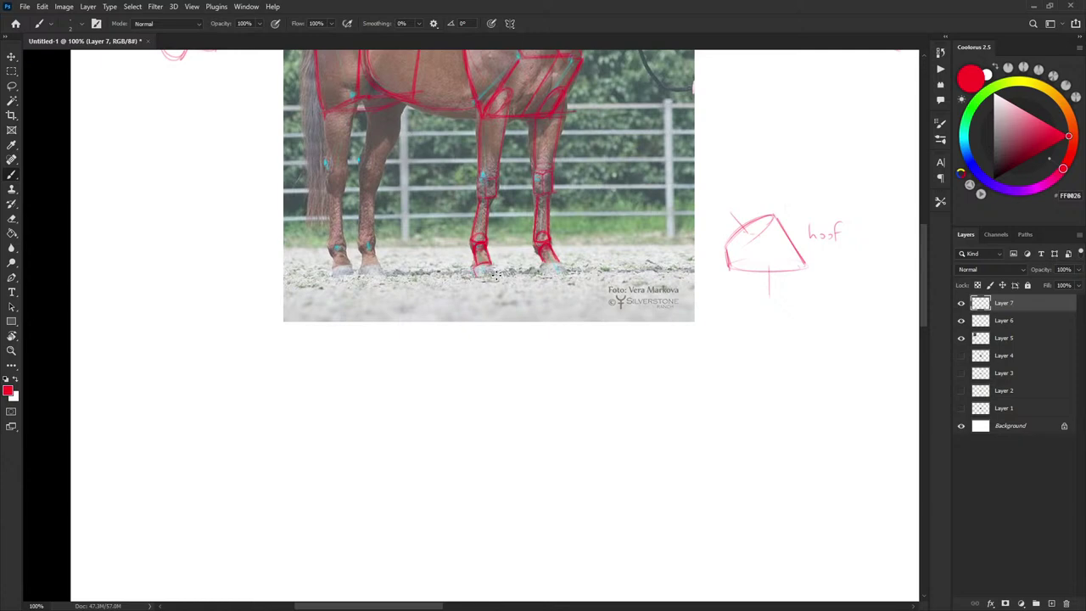
pyautogui.moveTo(498, 276)
pyautogui.mouseDown()
pyautogui.moveTo(480, 275)
pyautogui.moveTo(498, 270)
pyautogui.moveTo(490, 264)
pyautogui.mouseUp()
pyautogui.moveTo(567, 274); pyautogui.dragTo(551, 276)
pyautogui.press('e')
pyautogui.press('b')
pyautogui.moveTo(819, 395); pyautogui.dragTo(786, 499)
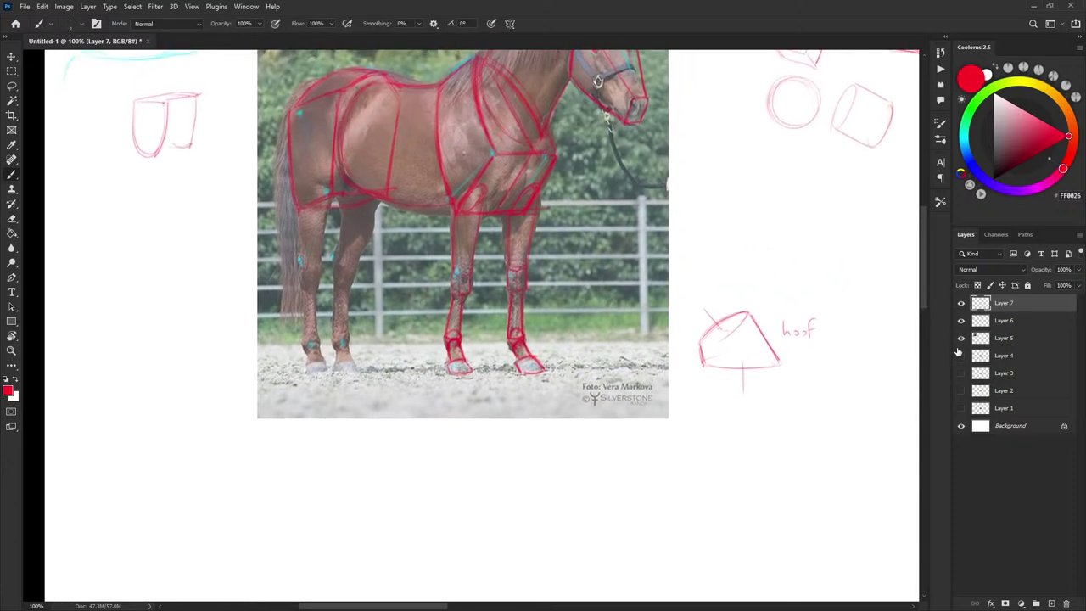
pyautogui.click(961, 340)
pyautogui.click(962, 341)
# Draw horizontal red ground lines linking the hind hooves with the foreleg hooves, redoing the first attempt.
pyautogui.hscroll(-2, 611, 314)
pyautogui.scroll(-1, 610, 314)
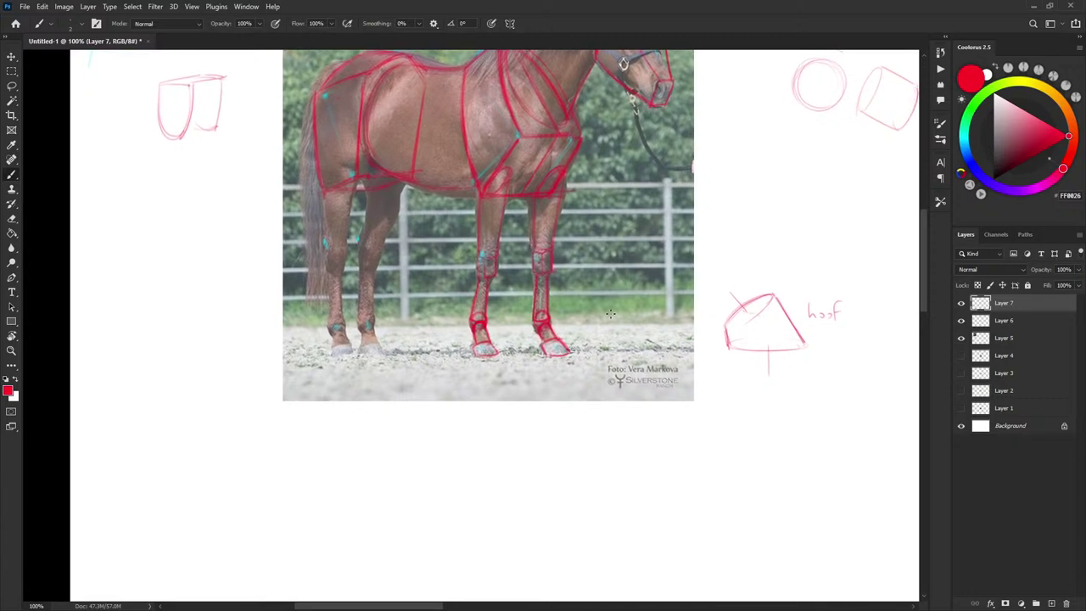
pyautogui.hscroll(-1, 610, 314)
pyautogui.scroll(-2, 610, 314)
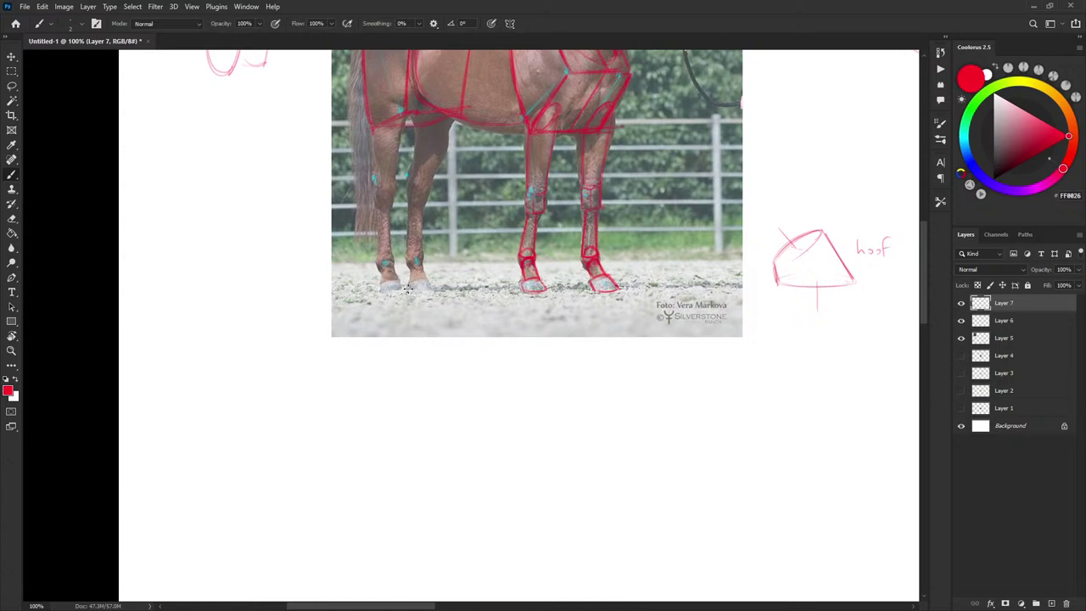
pyautogui.moveTo(399, 294); pyautogui.dragTo(518, 294)
pyautogui.hotkey('ctrl', 'z')
pyautogui.moveTo(407, 291); pyautogui.dragTo(548, 293)
# Toggle Layer 5 off and on to compare the red construction with the photographed horse.
pyautogui.moveTo(728, 250); pyautogui.dragTo(702, 364)
pyautogui.click(962, 338)
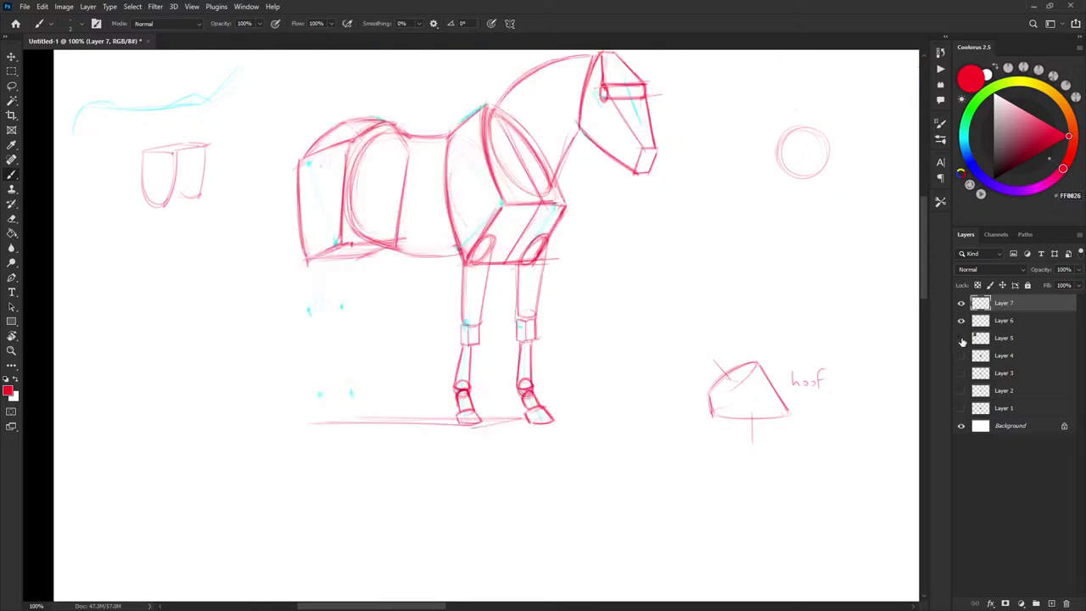
pyautogui.click(962, 338)
# Draw the upper sections of both hind legs as tapered red cylinders from the hindquarters down to the cyan hock landmarks.
pyautogui.scroll(-1, 374, 275)
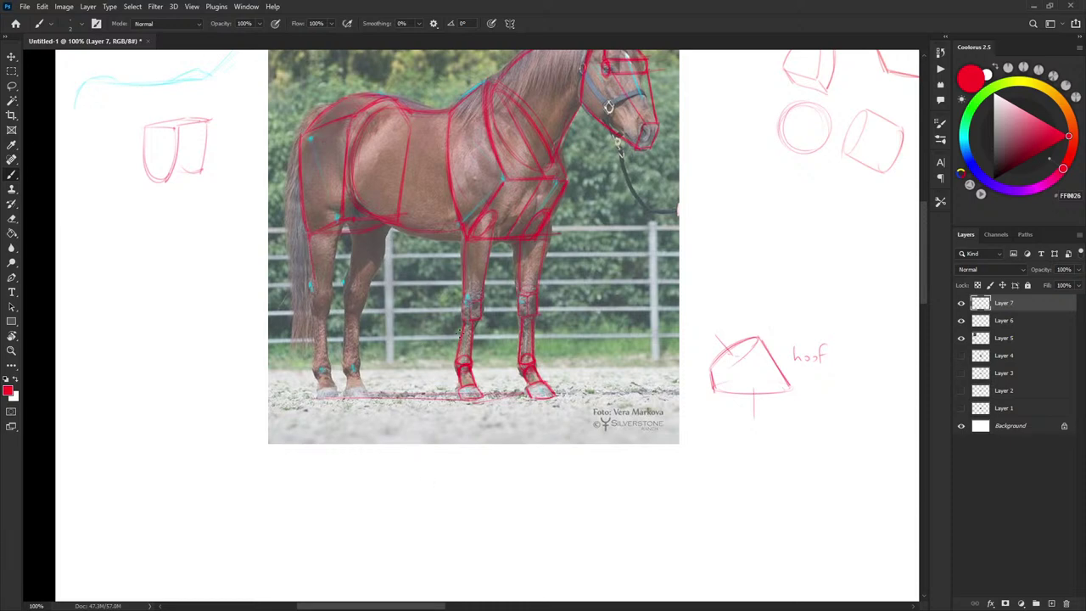
pyautogui.moveTo(460, 333); pyautogui.dragTo(458, 337)
pyautogui.moveTo(376, 334); pyautogui.dragTo(395, 313)
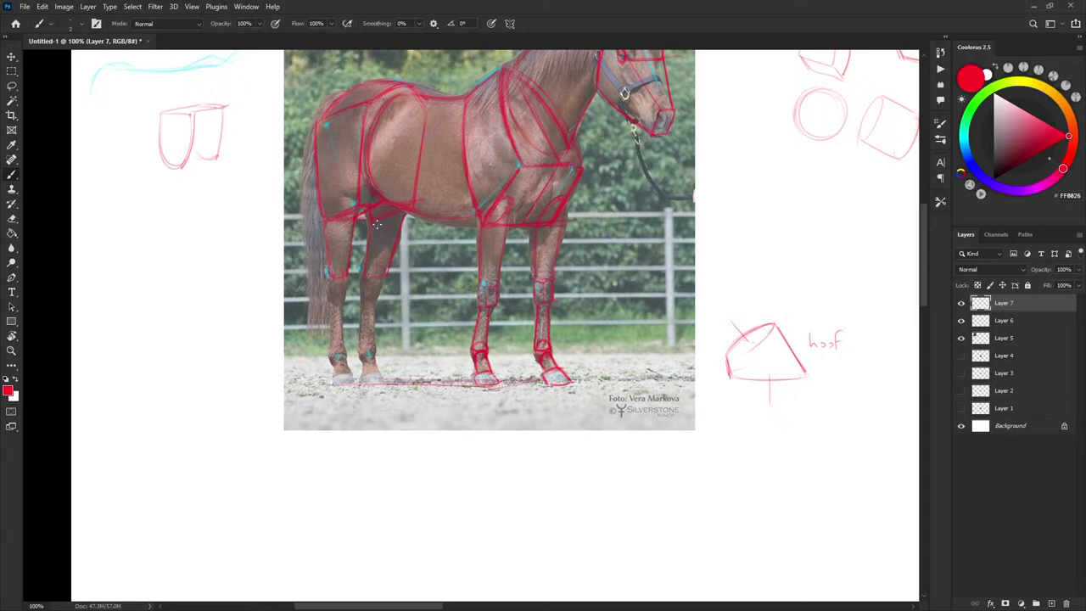
# Hide the photo layer and sketch an upright red box on the blank canvas behind the hindquarters.
pyautogui.click(961, 338)
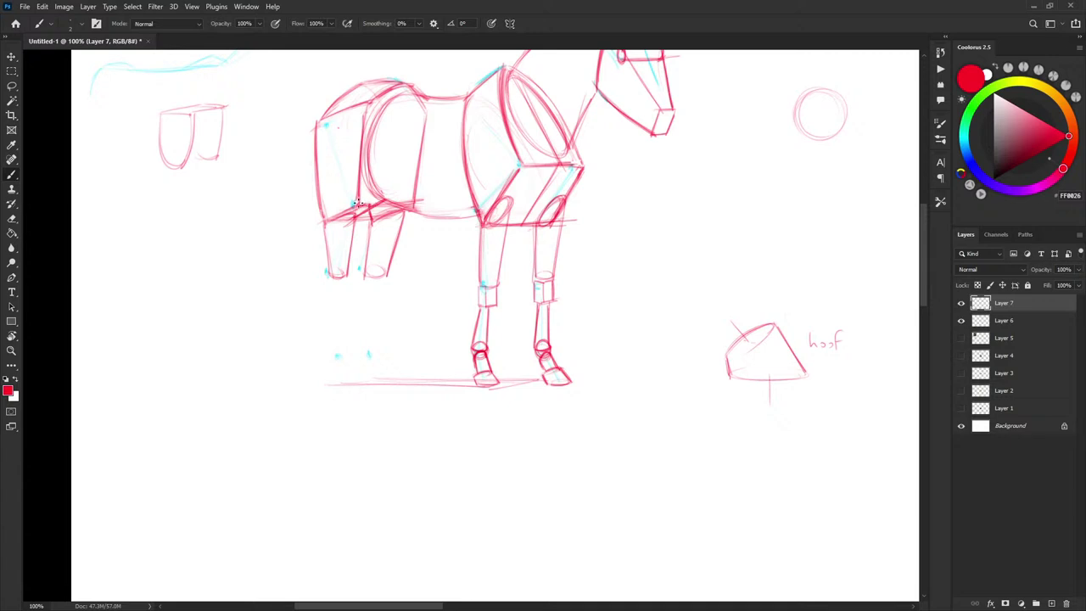
pyautogui.moveTo(358, 208); pyautogui.dragTo(363, 215)
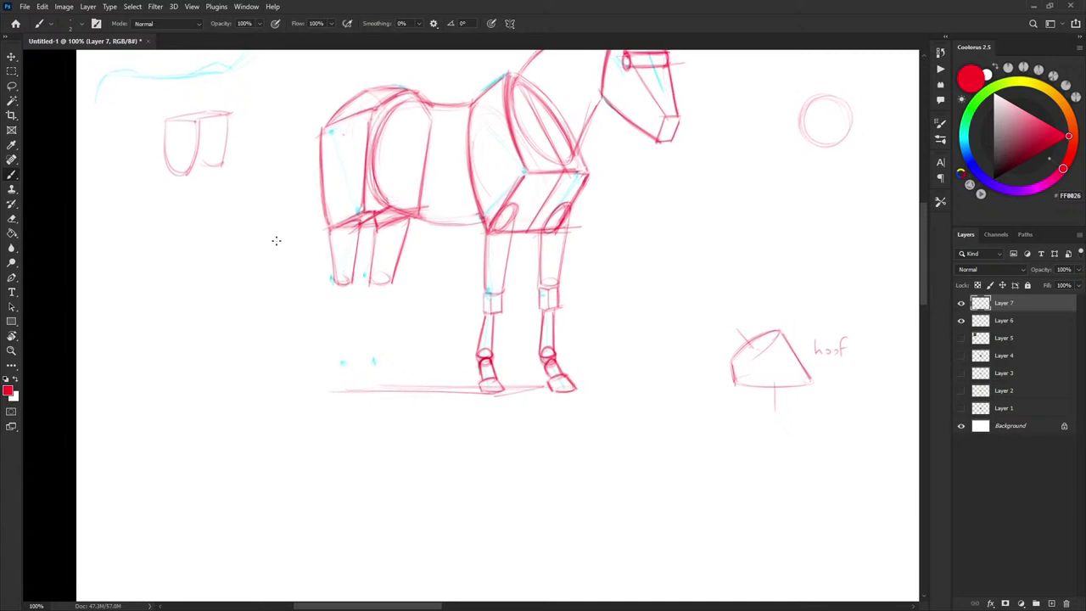
pyautogui.moveTo(248, 201); pyautogui.dragTo(246, 253)
pyautogui.hotkey('ctrl', 'z')
pyautogui.moveTo(226, 183)
pyautogui.mouseDown()
pyautogui.moveTo(248, 251)
pyautogui.moveTo(273, 228)
pyautogui.mouseUp()
pyautogui.moveTo(228, 179); pyautogui.dragTo(268, 178)
pyautogui.moveTo(249, 183)
pyautogui.mouseDown()
pyautogui.moveTo(266, 179)
pyautogui.moveTo(270, 227)
pyautogui.mouseUp()
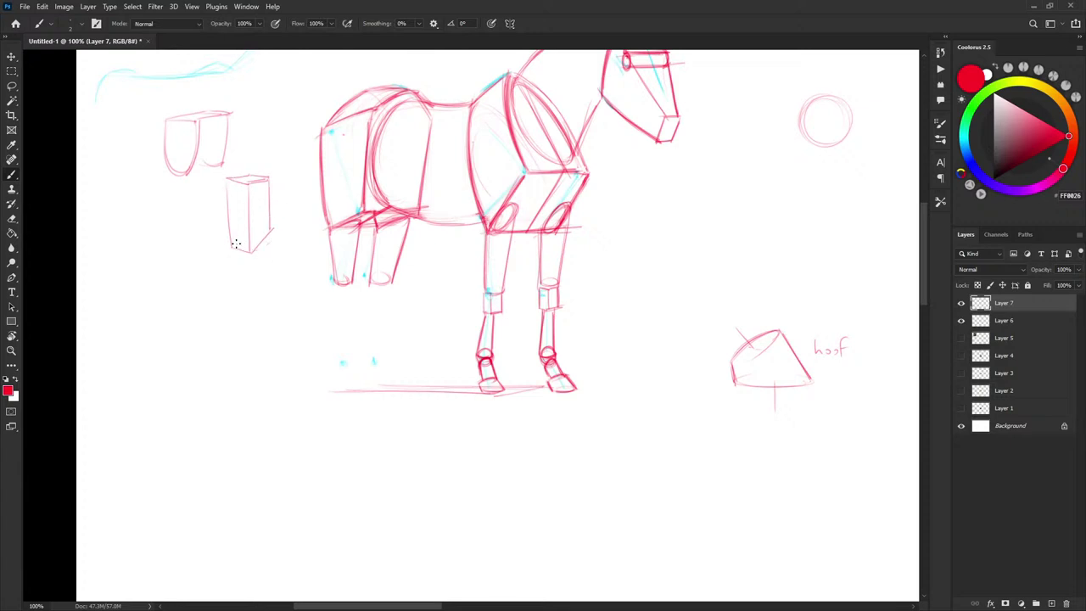
# Add a curved cut to the upright box's side, extend its lower corner at a slant, and sketch an arrow beneath it.
pyautogui.moveTo(252, 252); pyautogui.dragTo(272, 231)
pyautogui.moveTo(269, 182)
pyautogui.mouseDown()
pyautogui.moveTo(260, 221)
pyautogui.moveTo(255, 212)
pyautogui.moveTo(271, 230)
pyautogui.moveTo(259, 217)
pyautogui.moveTo(268, 180)
pyautogui.mouseUp()
pyautogui.moveTo(257, 275)
pyautogui.mouseDown()
pyautogui.moveTo(276, 248)
pyautogui.moveTo(273, 269)
pyautogui.mouseUp()
pyautogui.moveTo(232, 248)
pyautogui.mouseDown()
pyautogui.moveTo(233, 265)
pyautogui.moveTo(250, 252)
pyautogui.moveTo(236, 268)
pyautogui.mouseUp()
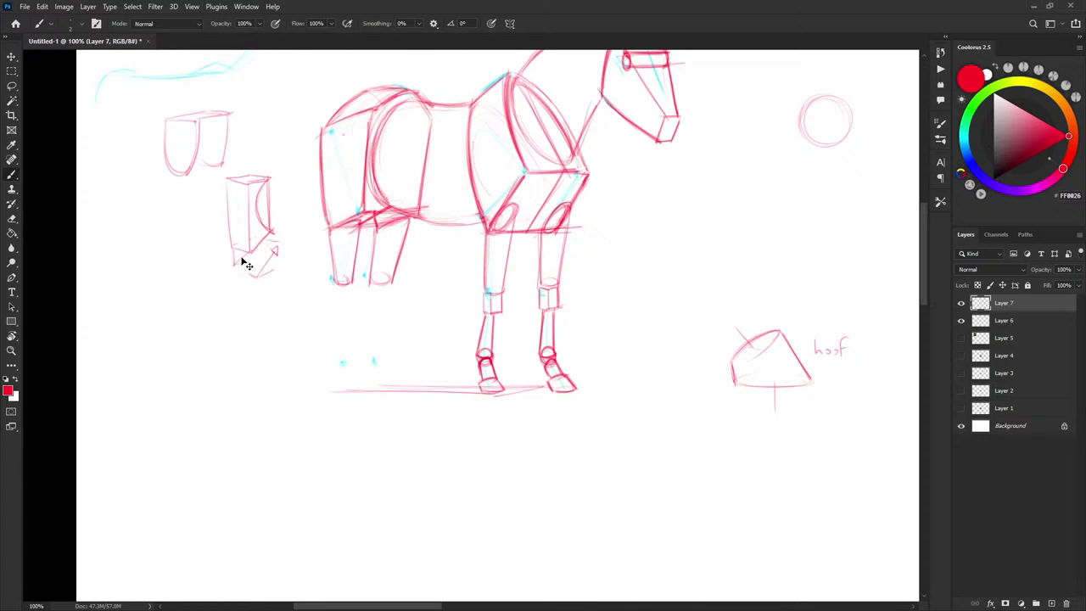
pyautogui.moveTo(233, 262); pyautogui.dragTo(267, 238)
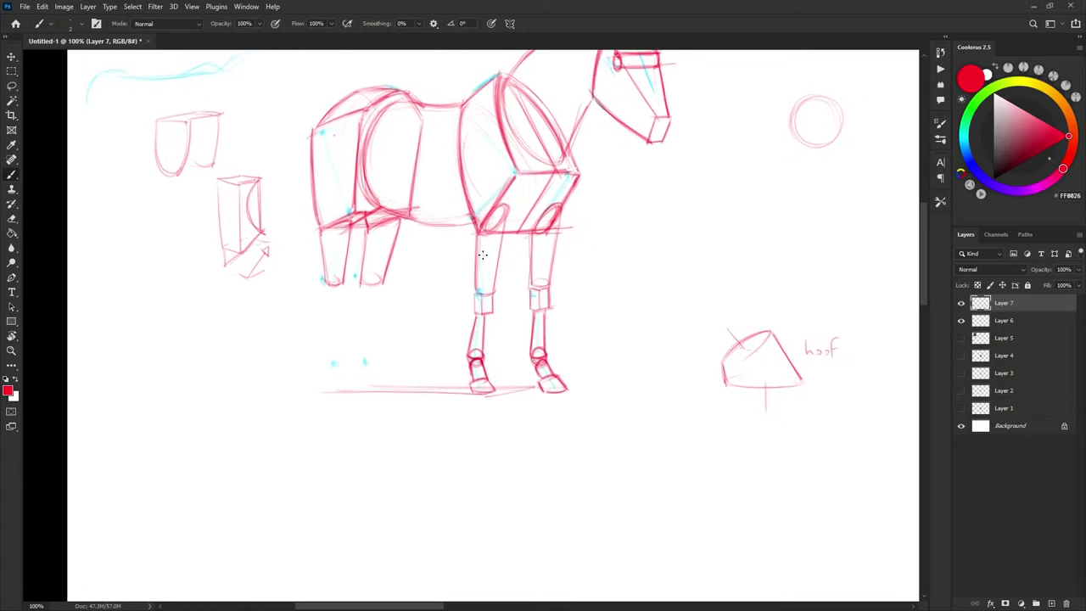
# Show the photo layer again and draw the hocks of both hind legs as red boxes.
pyautogui.click(962, 338)
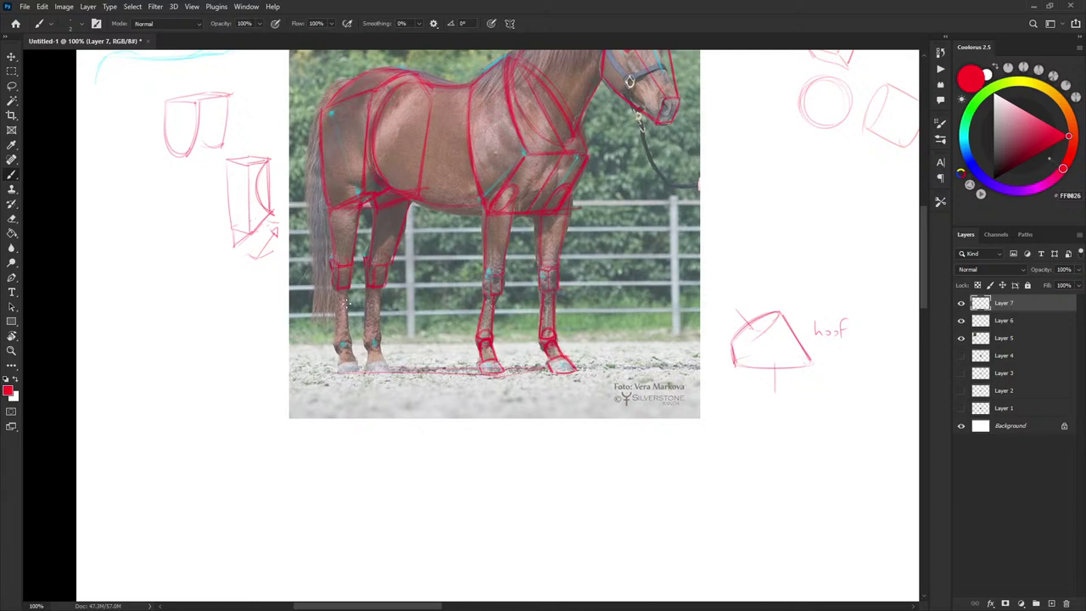
pyautogui.moveTo(385, 304); pyautogui.dragTo(402, 279)
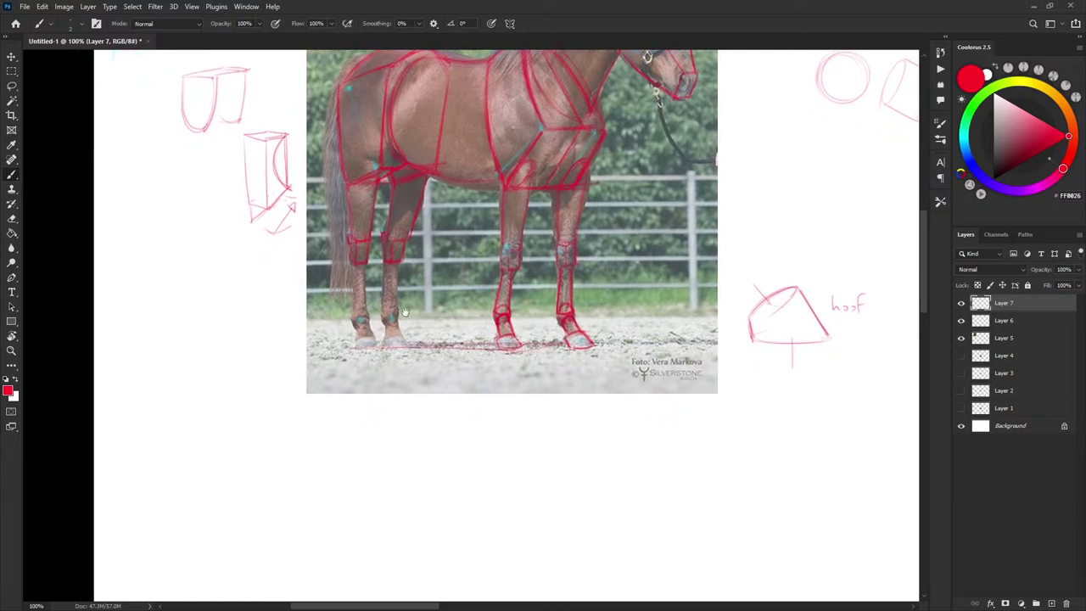
pyautogui.moveTo(376, 327); pyautogui.dragTo(378, 323)
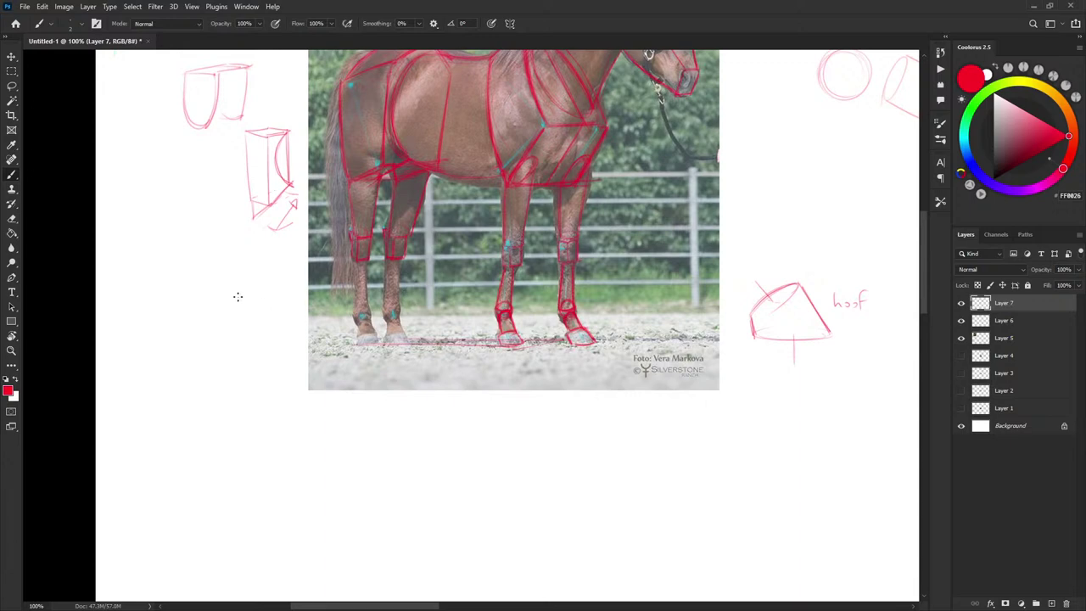
# Sketch a small narrow upright box in red below the carved box, undoing the stray last stroke.
pyautogui.moveTo(238, 279)
pyautogui.mouseDown()
pyautogui.moveTo(239, 315)
pyautogui.moveTo(254, 318)
pyautogui.mouseUp()
pyautogui.moveTo(240, 279)
pyautogui.mouseDown()
pyautogui.moveTo(254, 277)
pyautogui.moveTo(248, 321)
pyautogui.mouseUp()
pyautogui.moveTo(256, 280); pyautogui.dragTo(257, 313)
pyautogui.hotkey('ctrl', 'z')
# Draw the cannons of both hind legs in red from the hocks down to the cyan fetlock landmarks.
pyautogui.moveTo(450, 295); pyautogui.dragTo(452, 299)
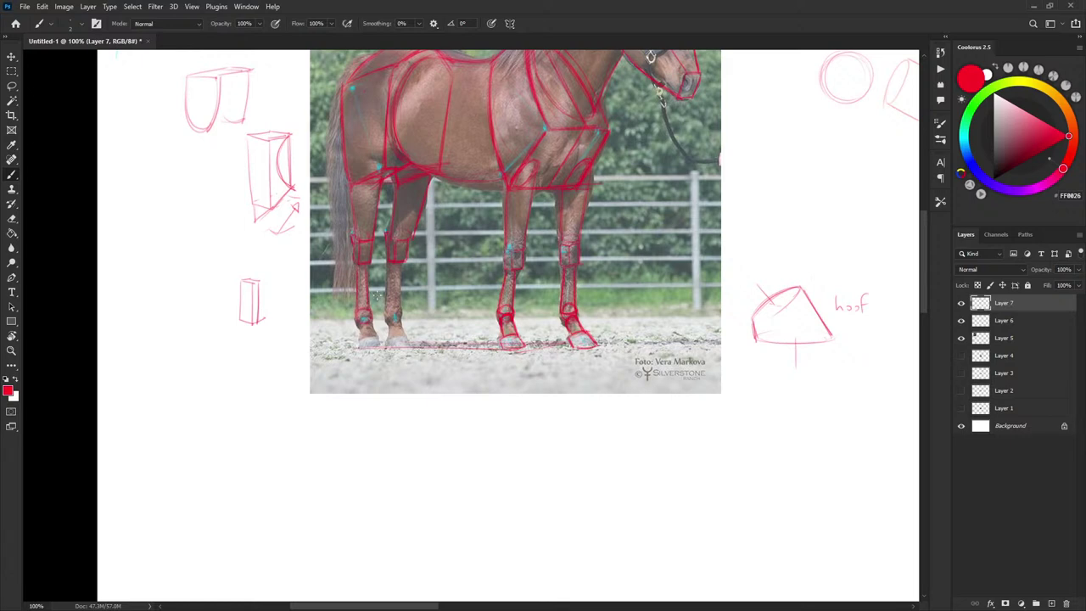
pyautogui.moveTo(401, 315); pyautogui.dragTo(395, 320)
pyautogui.moveTo(376, 333); pyautogui.dragTo(374, 325)
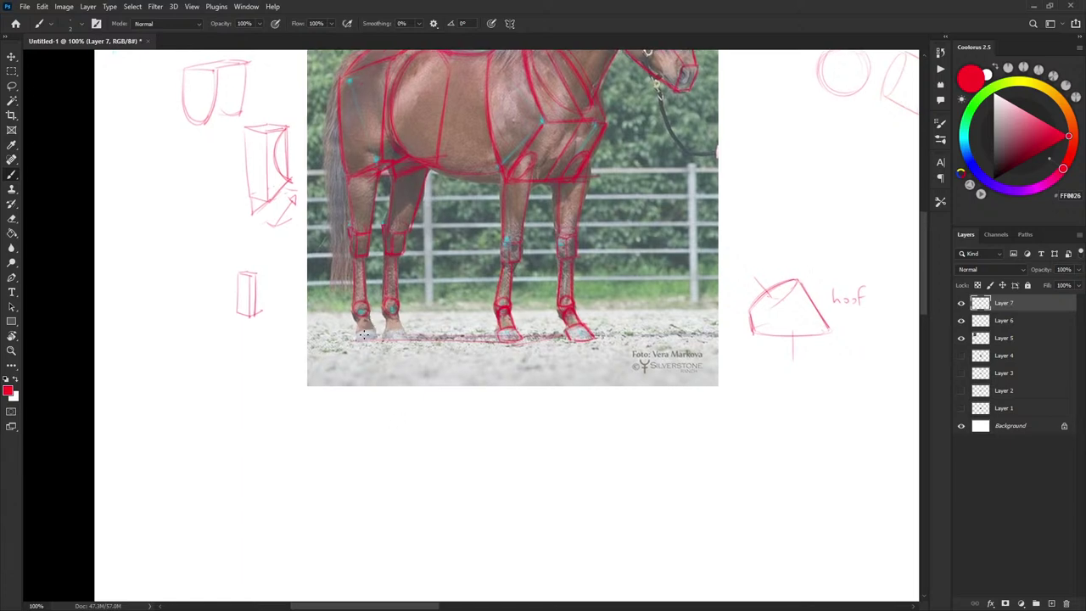
# Draw the fetlock circles and pasterns of the hind legs in red.
pyautogui.scroll(-1, 365, 326)
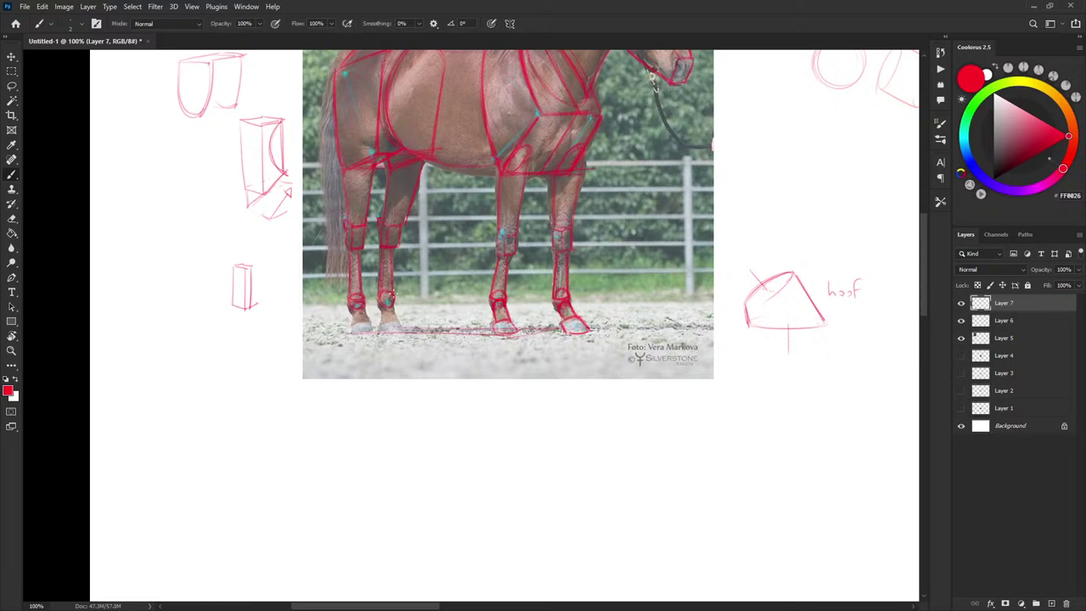
pyautogui.click(386, 299)
pyautogui.moveTo(364, 304); pyautogui.dragTo(351, 308)
pyautogui.moveTo(530, 268); pyautogui.dragTo(501, 320)
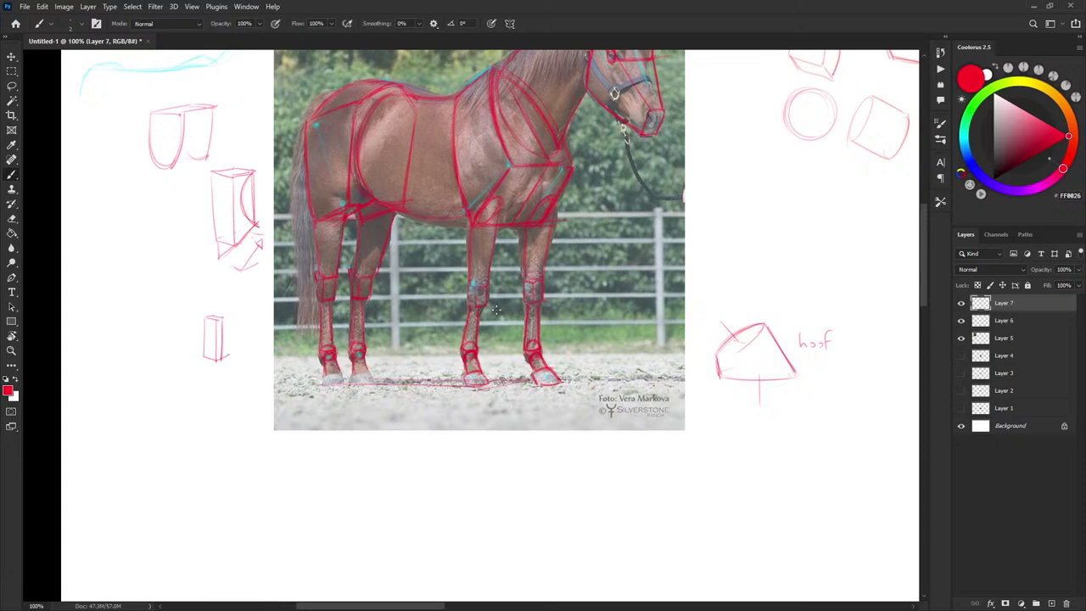
# Outline the hooves of both hind legs in red on the ground line.
pyautogui.moveTo(480, 297); pyautogui.dragTo(474, 299)
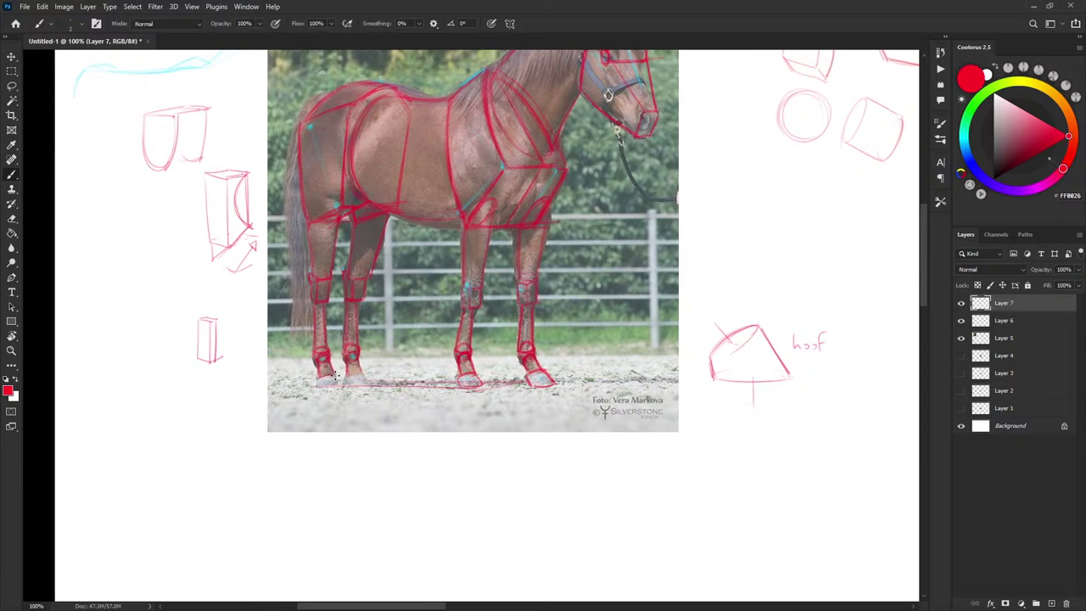
pyautogui.moveTo(318, 387)
pyautogui.mouseDown()
pyautogui.moveTo(336, 386)
pyautogui.moveTo(320, 387)
pyautogui.mouseUp()
pyautogui.moveTo(400, 398); pyautogui.dragTo(387, 405)
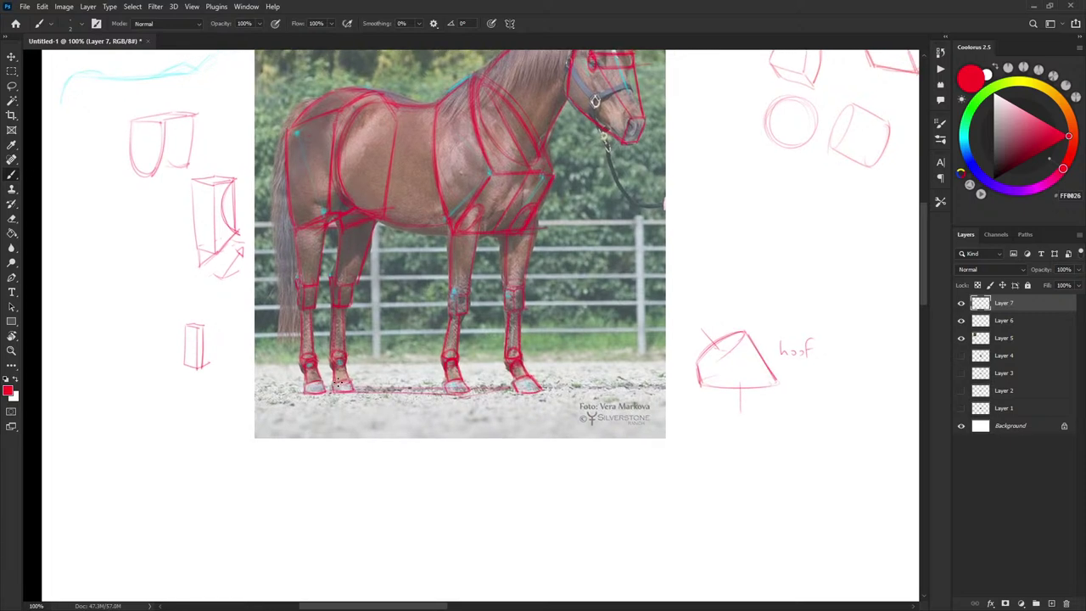
# Hide the photo layer and review the whole horse construction on the white canvas.
pyautogui.moveTo(550, 354); pyautogui.dragTo(337, 487)
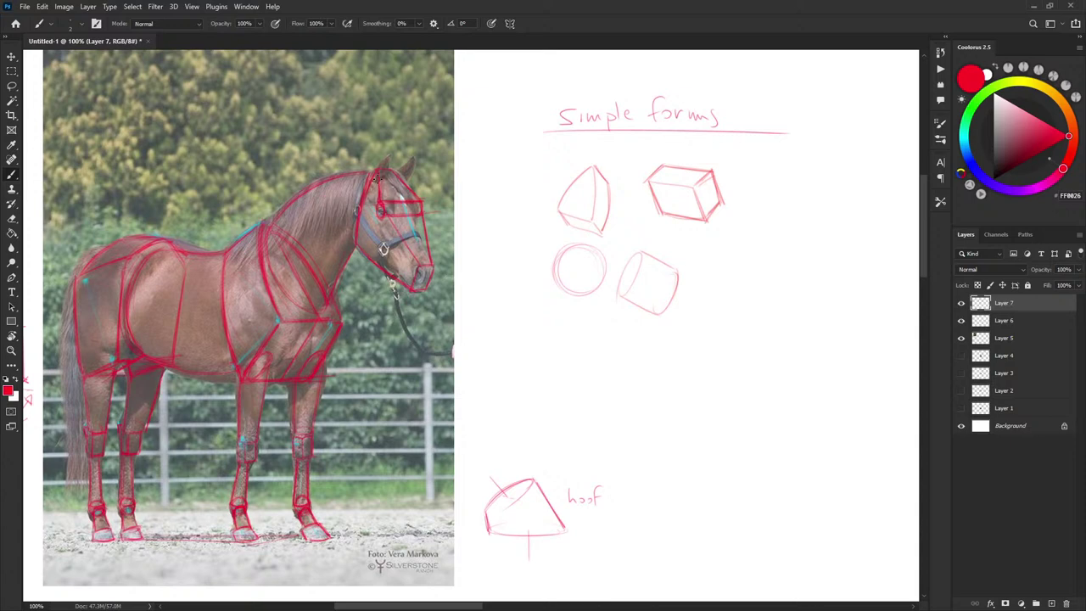
pyautogui.moveTo(376, 178); pyautogui.dragTo(403, 140)
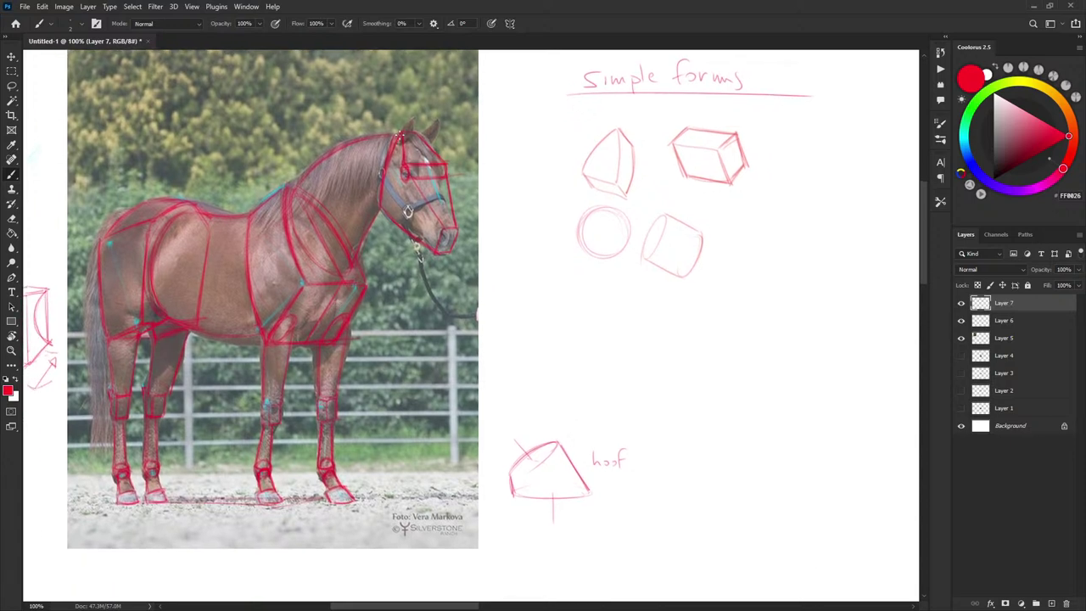
pyautogui.click(962, 338)
pyautogui.moveTo(676, 434); pyautogui.dragTo(769, 438)
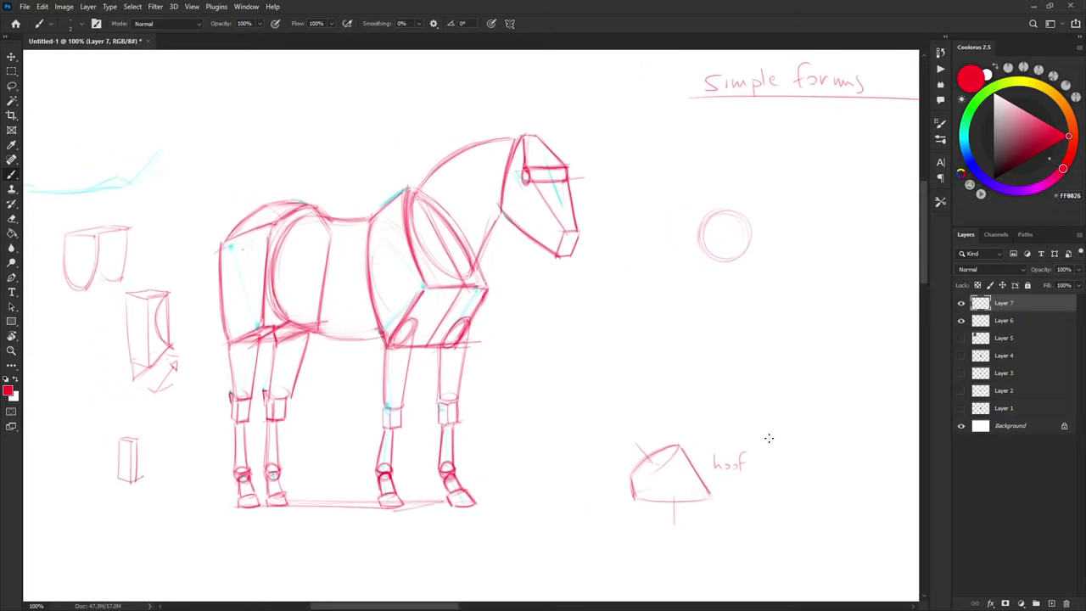
pyautogui.scroll(2, 755, 388)
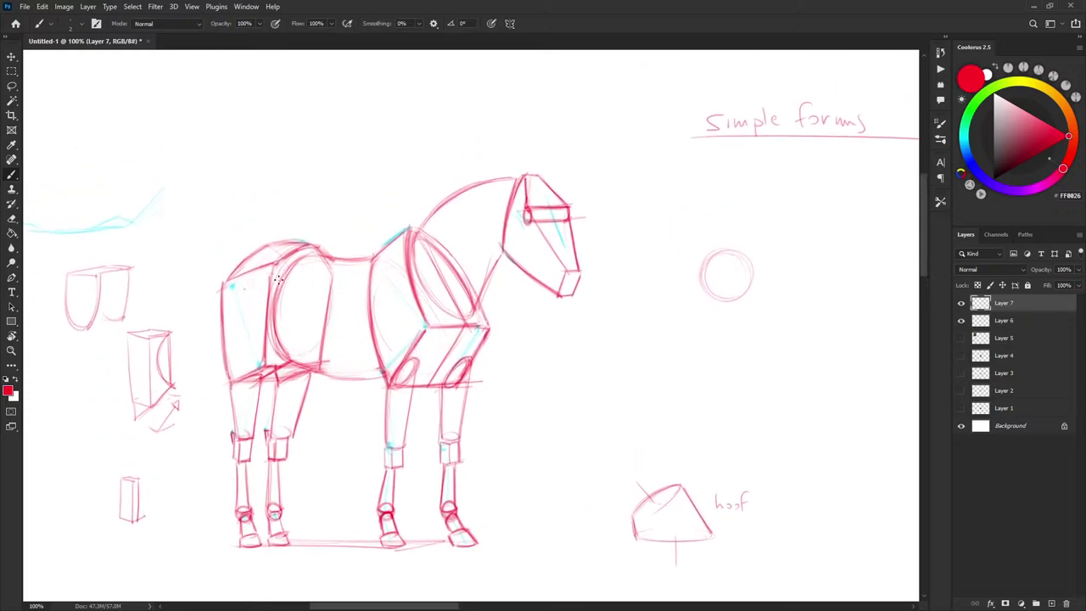
# Round out the oval on the flank in red and outline both ears over the photo, comparing with Layer 7 toggled.
pyautogui.moveTo(278, 280)
pyautogui.mouseDown()
pyautogui.moveTo(320, 292)
pyautogui.moveTo(293, 368)
pyautogui.moveTo(275, 282)
pyautogui.moveTo(314, 261)
pyautogui.mouseUp()
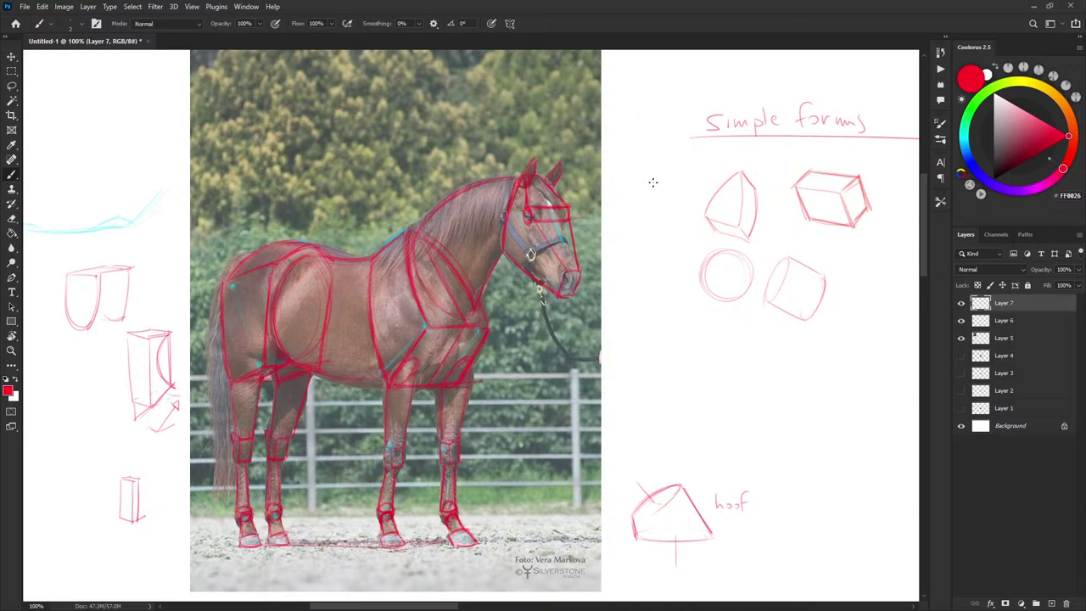
pyautogui.moveTo(685, 209); pyautogui.dragTo(640, 232)
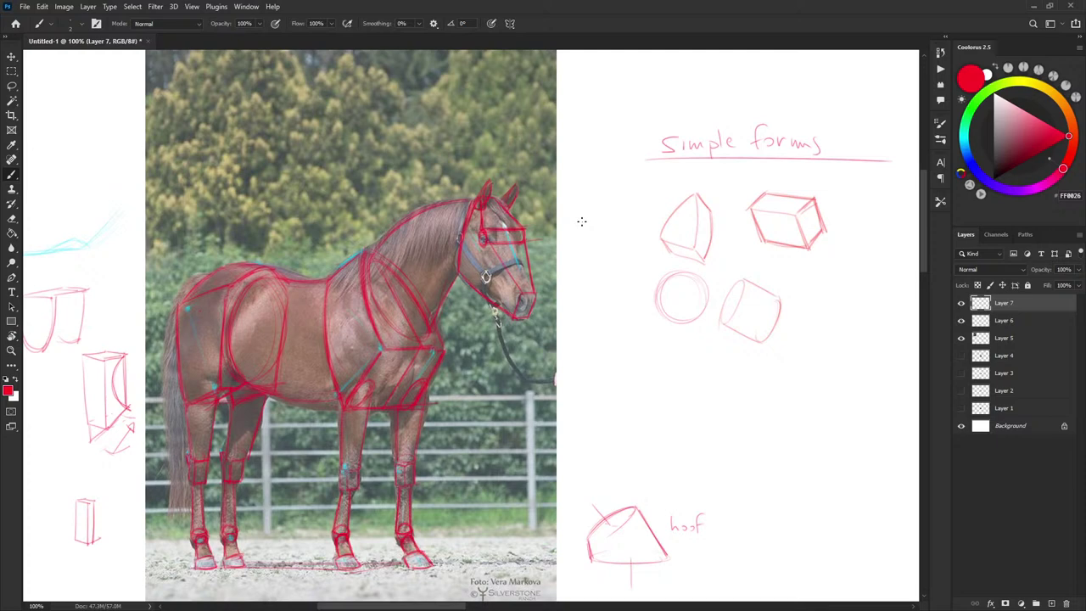
pyautogui.click(962, 304)
pyautogui.click(962, 304)
# Sketch a slanted cylinder beside the "Simple forms" heading with a pointed ear shape cut into it, and an arrow pointing down at it.
pyautogui.moveTo(578, 199)
pyautogui.mouseDown()
pyautogui.moveTo(620, 181)
pyautogui.moveTo(578, 198)
pyautogui.moveTo(605, 161)
pyautogui.moveTo(603, 204)
pyautogui.moveTo(628, 177)
pyautogui.mouseUp()
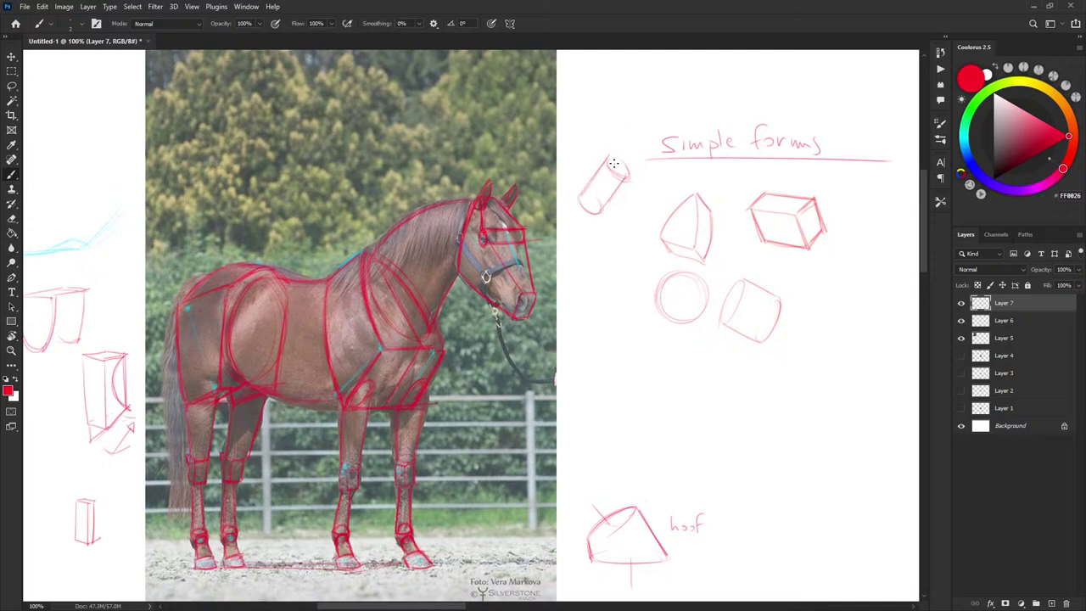
pyautogui.moveTo(598, 180)
pyautogui.mouseDown()
pyautogui.moveTo(608, 198)
pyautogui.moveTo(613, 161)
pyautogui.moveTo(602, 202)
pyautogui.mouseUp()
pyautogui.moveTo(606, 161)
pyautogui.mouseDown()
pyautogui.moveTo(600, 210)
pyautogui.moveTo(610, 200)
pyautogui.moveTo(589, 189)
pyautogui.mouseUp()
pyautogui.moveTo(606, 158)
pyautogui.mouseDown()
pyautogui.moveTo(585, 213)
pyautogui.moveTo(599, 182)
pyautogui.mouseUp()
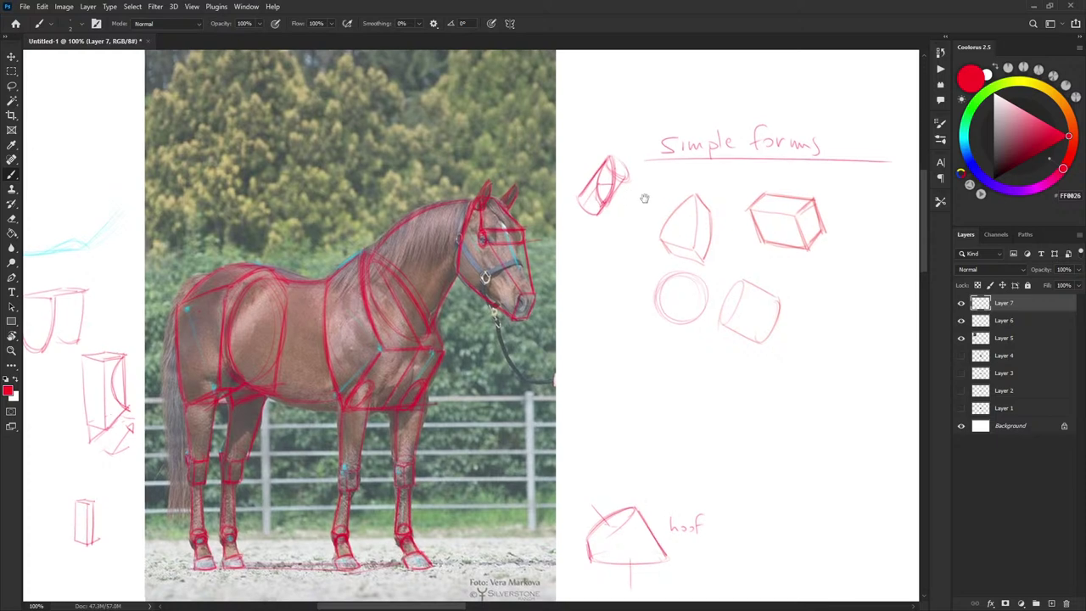
pyautogui.moveTo(645, 199); pyautogui.dragTo(615, 203)
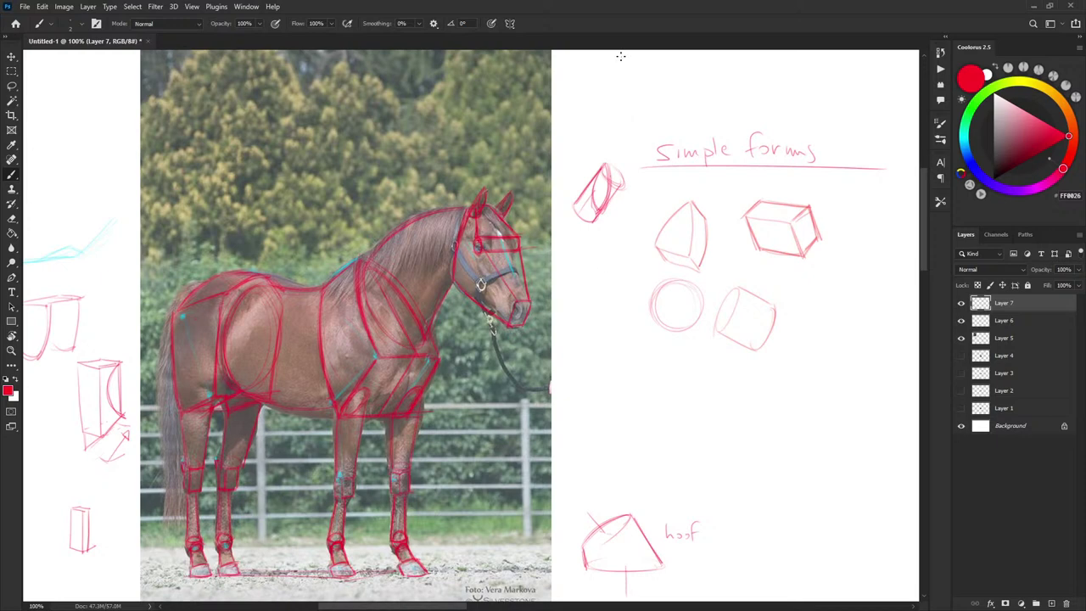
pyautogui.moveTo(602, 120); pyautogui.dragTo(611, 174)
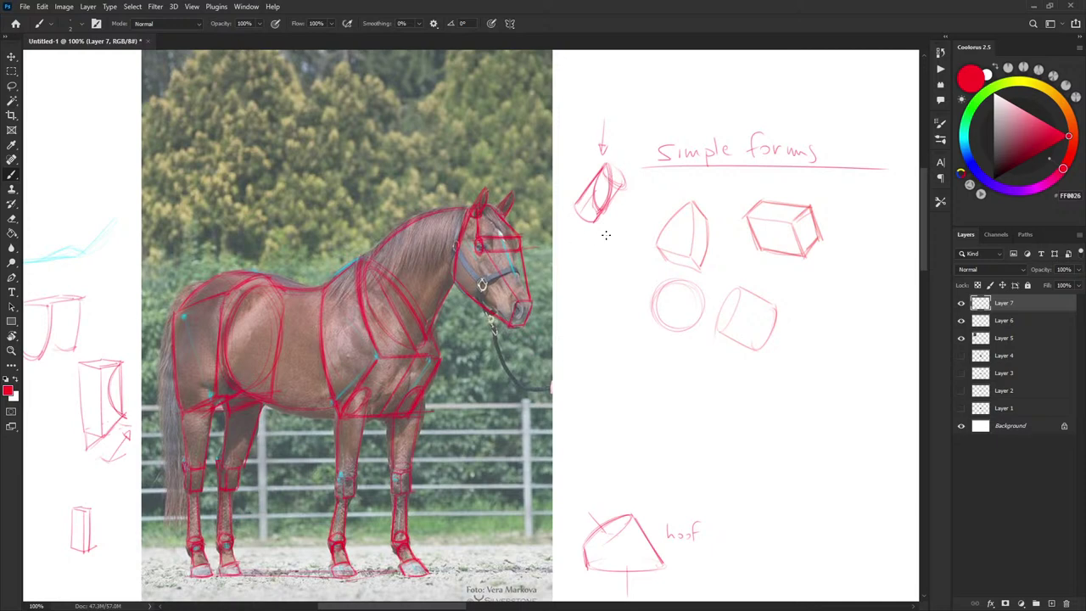
pyautogui.moveTo(626, 247); pyautogui.dragTo(638, 244)
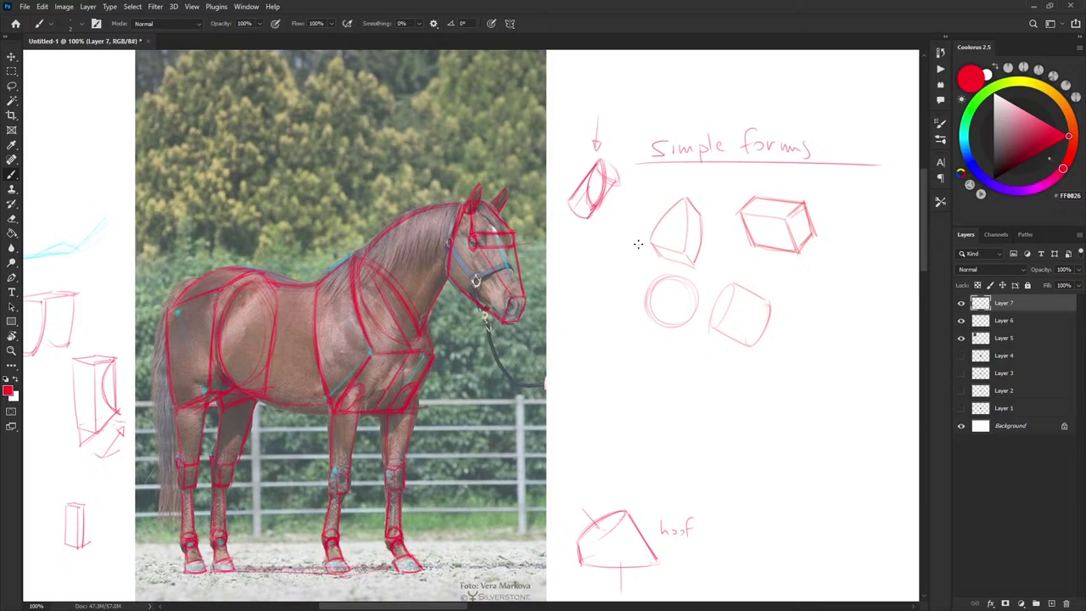
pyautogui.moveTo(583, 252); pyautogui.dragTo(593, 226)
pyautogui.hotkey('ctrl', '-')
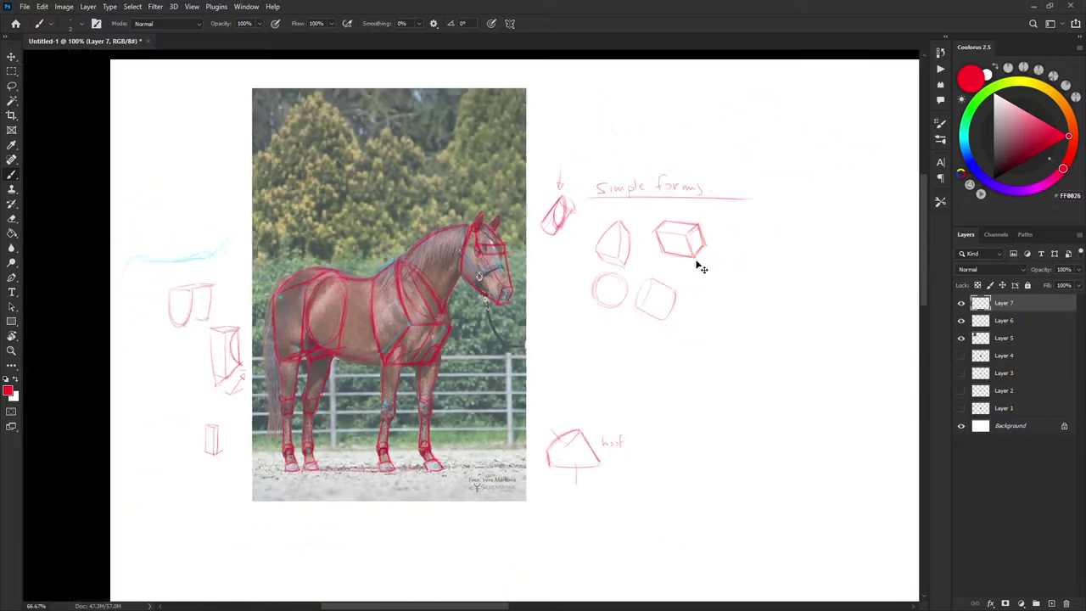
pyautogui.moveTo(682, 279); pyautogui.dragTo(476, 265)
pyautogui.hotkey('ctrl', '-')
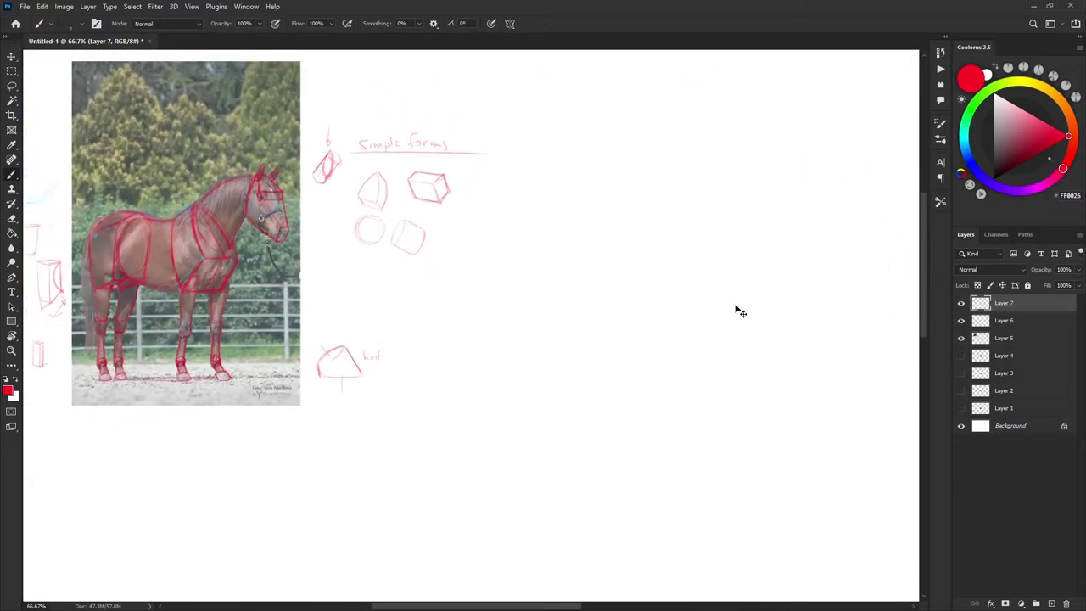
pyautogui.moveTo(735, 319)
pyautogui.mouseDown()
pyautogui.moveTo(595, 287)
pyautogui.moveTo(728, 332)
pyautogui.moveTo(708, 337)
pyautogui.mouseUp()
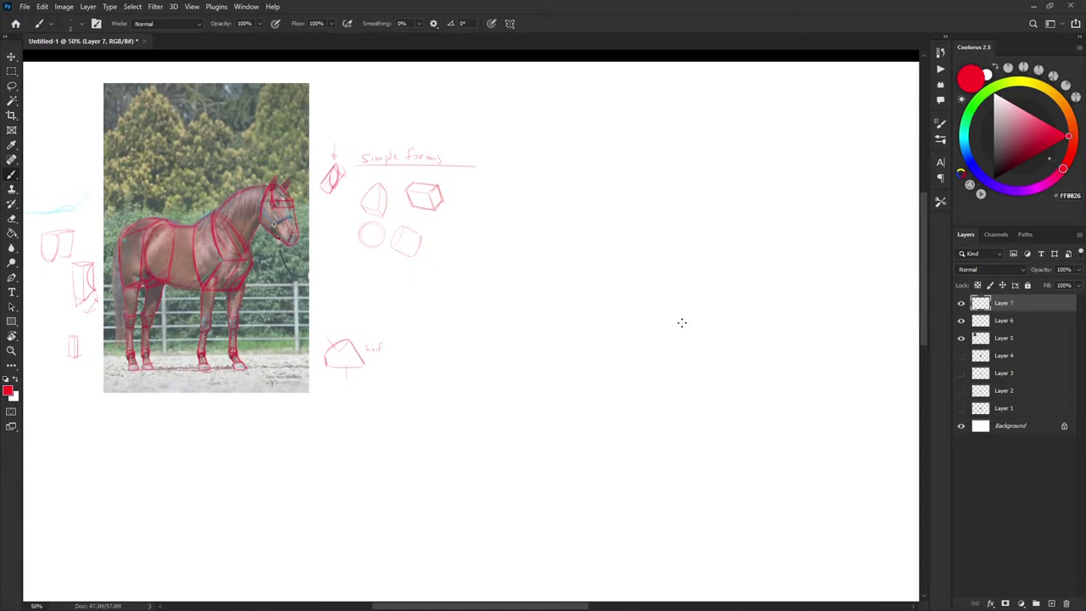
pyautogui.hotkey('ctrl', 's')
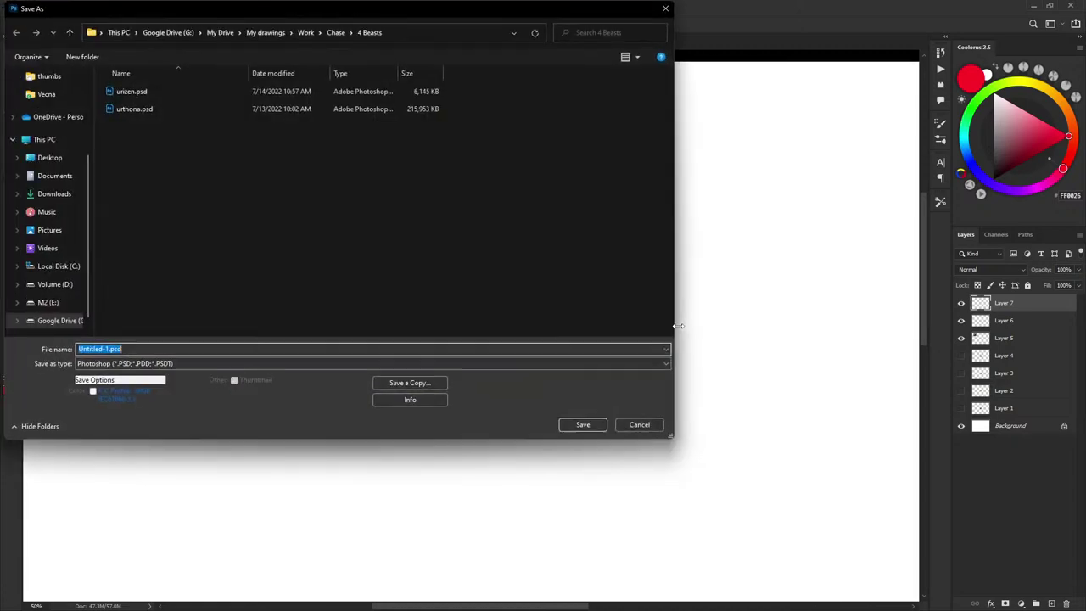
pyautogui.click(649, 424)
pyautogui.moveTo(507, 284); pyautogui.dragTo(519, 330)
pyautogui.moveTo(598, 331)
pyautogui.mouseDown()
pyautogui.moveTo(618, 313)
pyautogui.moveTo(621, 286)
pyautogui.mouseUp()
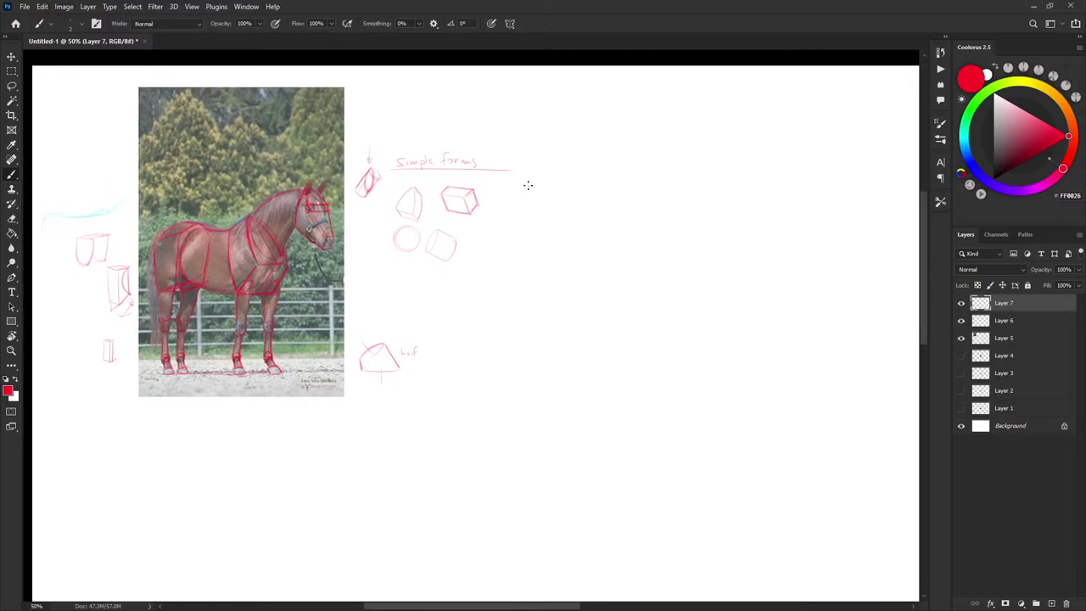
# Show Layer 4 with the black horse photo and move the photo up, level with the simple forms sketches.
pyautogui.click(961, 356)
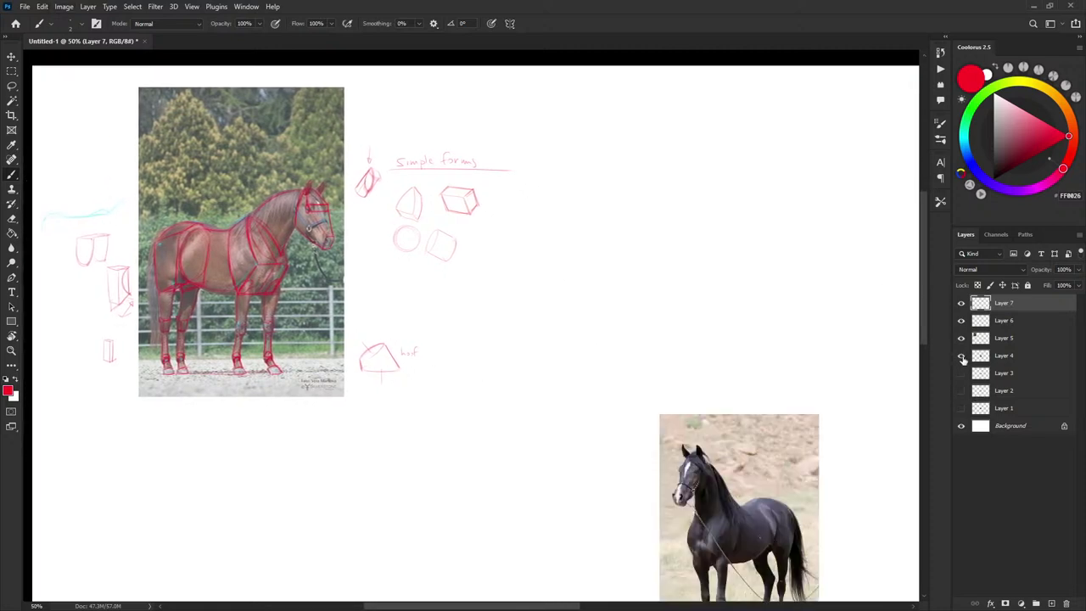
pyautogui.click(961, 358)
pyautogui.moveTo(794, 362); pyautogui.dragTo(731, 285)
pyautogui.click(961, 357)
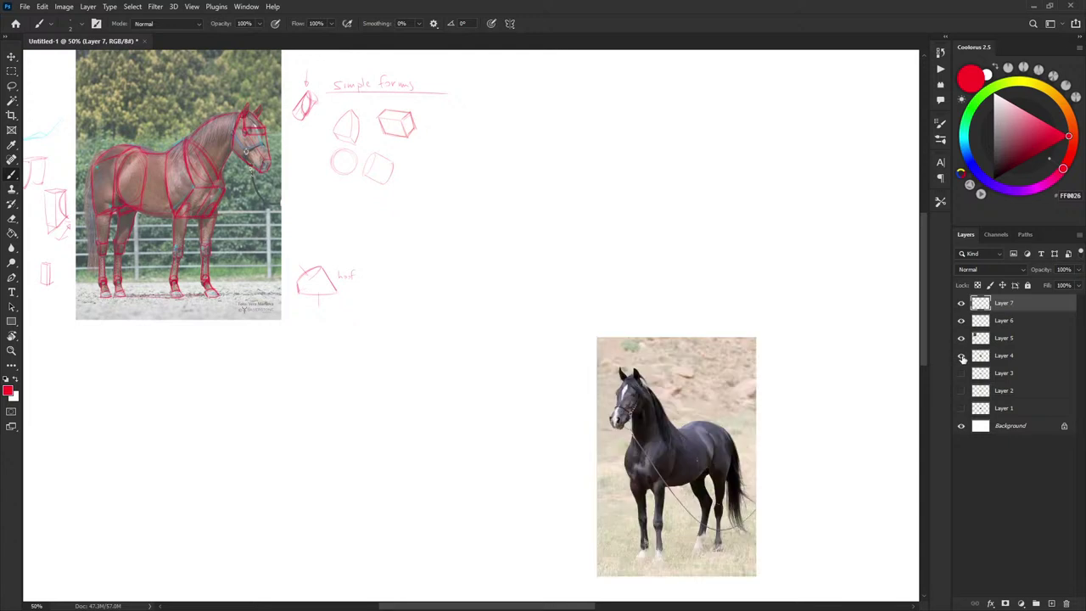
pyautogui.moveTo(756, 436); pyautogui.dragTo(742, 419)
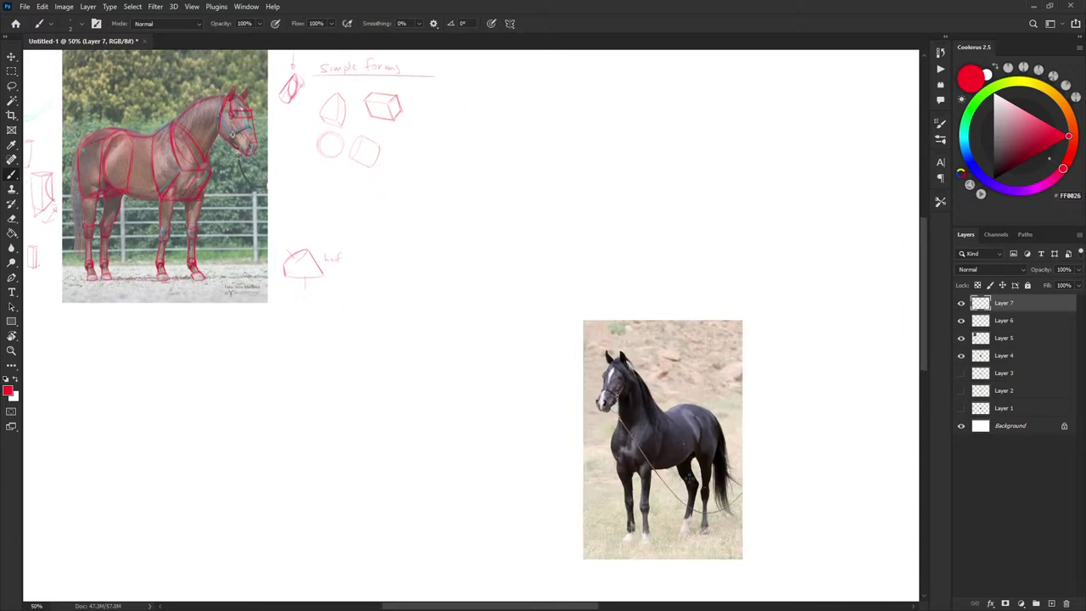
pyautogui.press('v')
pyautogui.moveTo(689, 443)
pyautogui.mouseDown()
pyautogui.moveTo(665, 264)
pyautogui.moveTo(671, 373)
pyautogui.moveTo(670, 204)
pyautogui.mouseUp()
pyautogui.hotkey('ctrl', 'z')
pyautogui.click(994, 360)
pyautogui.moveTo(765, 259); pyautogui.dragTo(696, 295)
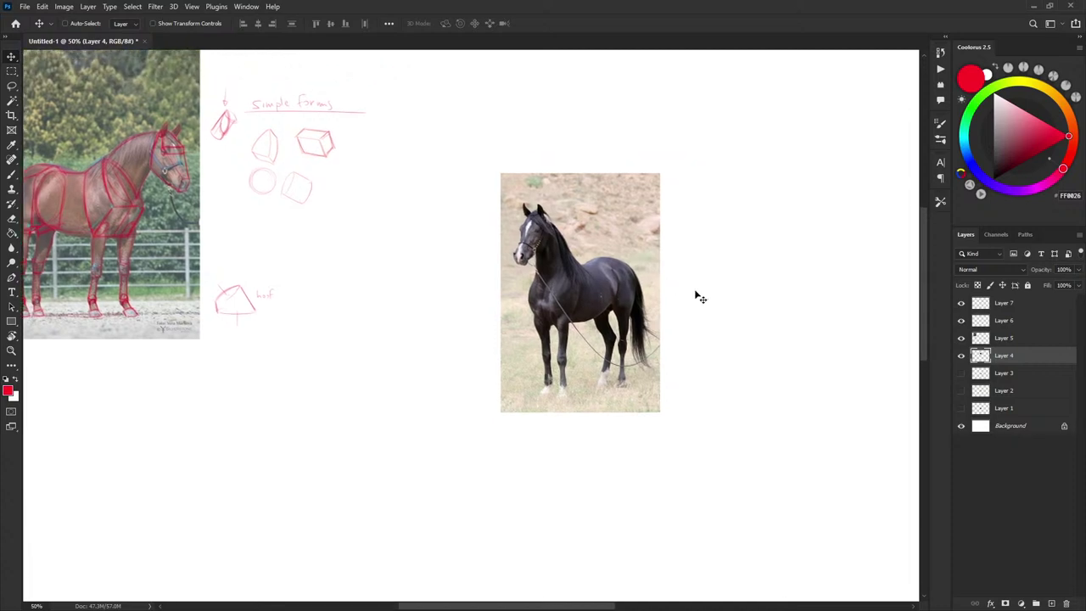
# Enlarge the black horse photo to about 140% with Free Transform and shift it slightly up and to the left.
pyautogui.hotkey('ctrl', '+')
pyautogui.moveTo(785, 275); pyautogui.dragTo(729, 342)
pyautogui.hotkey('ctrl', '+')
pyautogui.hotkey('ctrl', '-')
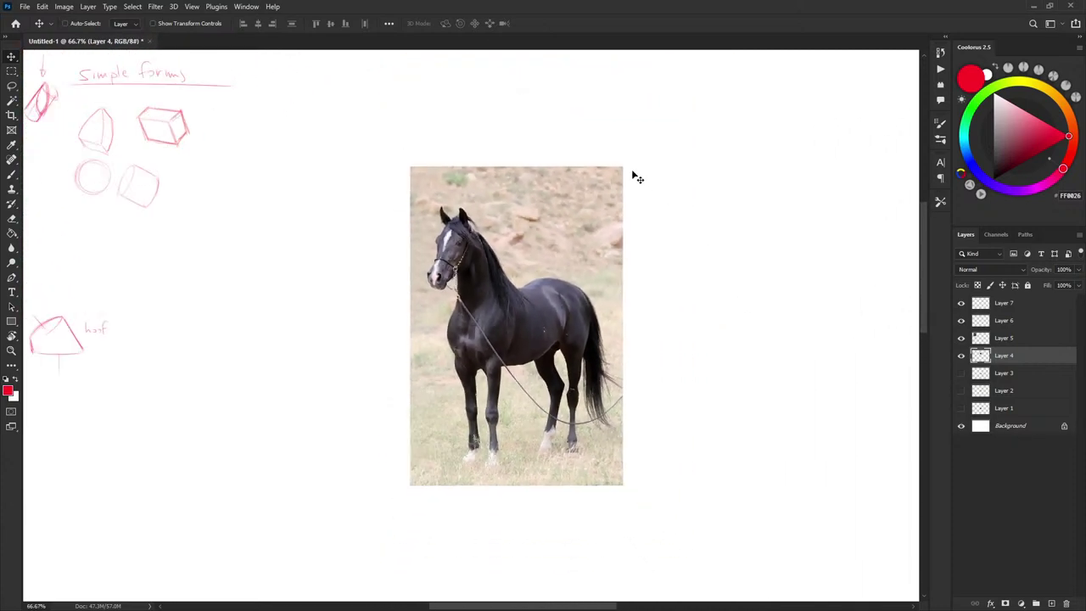
pyautogui.hotkey('ctrl', 't')
pyautogui.moveTo(631, 165); pyautogui.dragTo(720, 82)
pyautogui.moveTo(777, 174); pyautogui.dragTo(729, 238)
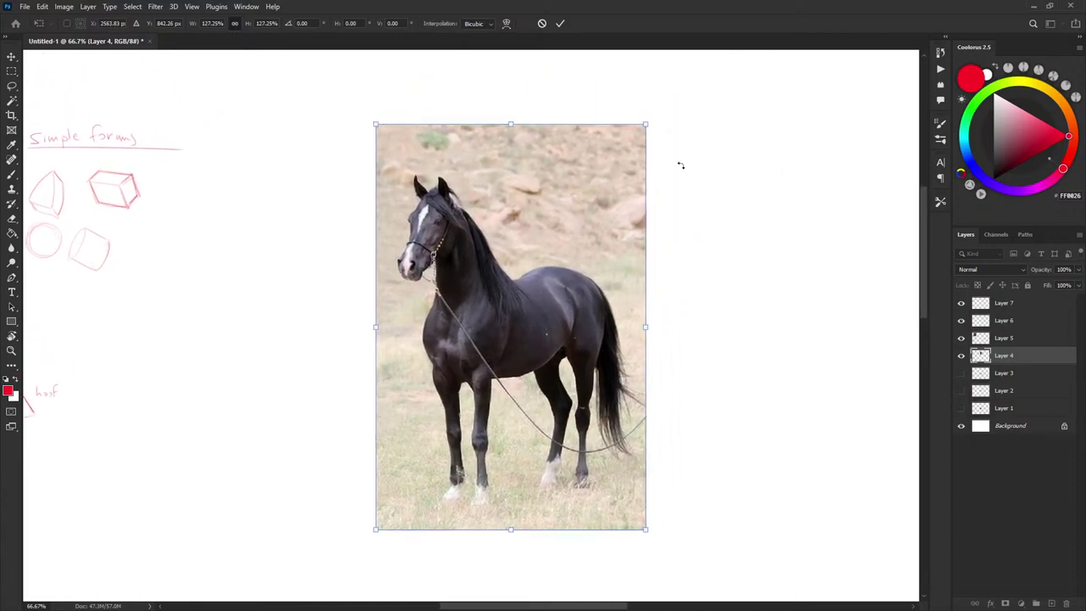
pyautogui.moveTo(648, 122); pyautogui.dragTo(684, 90)
pyautogui.moveTo(726, 162)
pyautogui.mouseDown()
pyautogui.moveTo(701, 247)
pyautogui.moveTo(739, 176)
pyautogui.mouseUp()
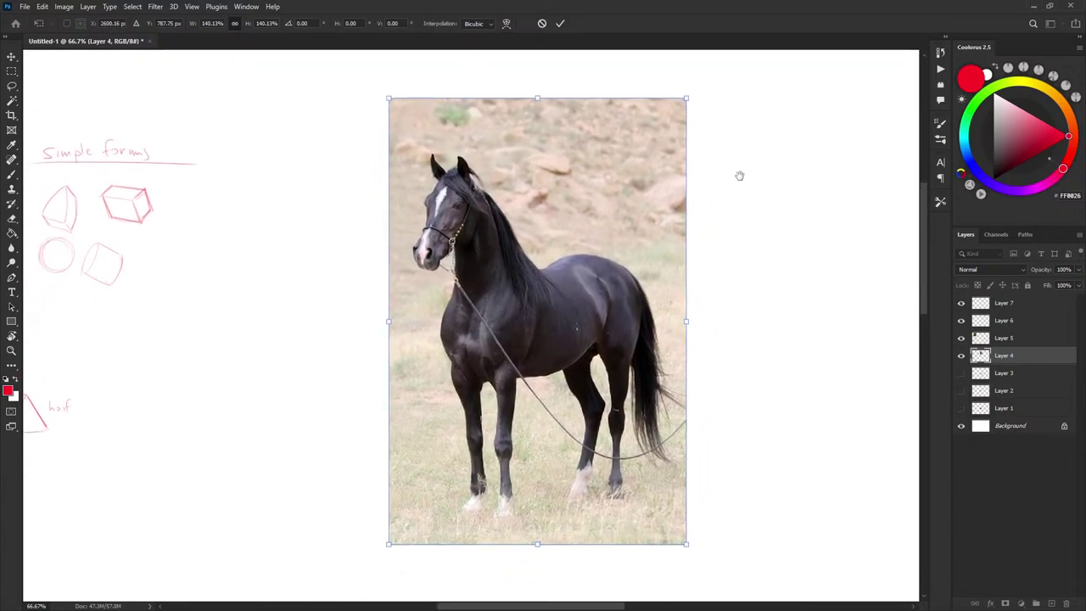
pyautogui.moveTo(656, 250); pyautogui.dragTo(643, 235)
pyautogui.press('Return')
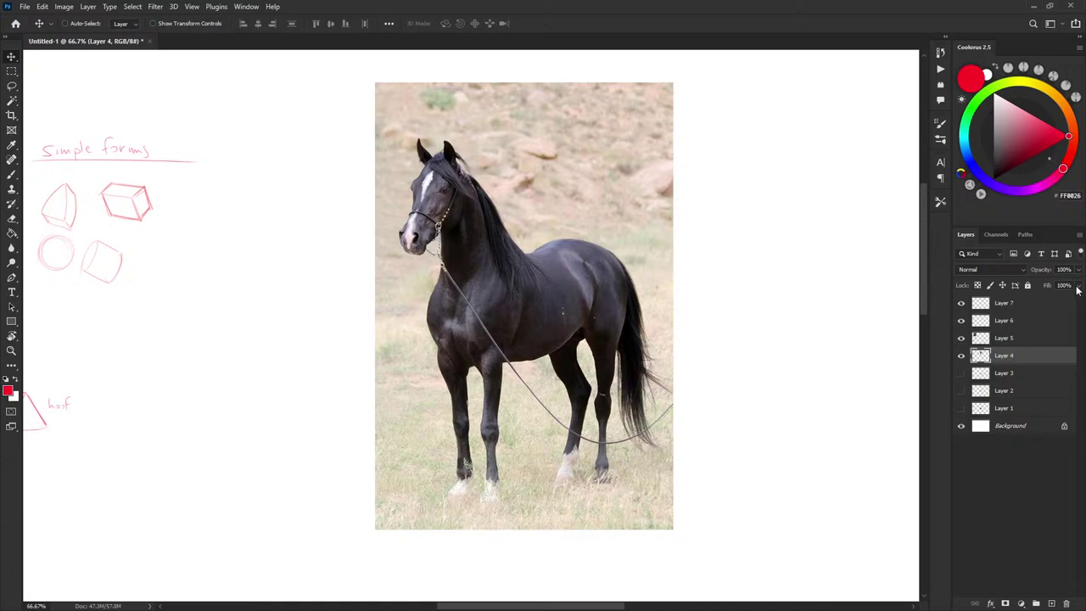
# Fade the black horse photo by setting its layer fill to 71%, and add a new layer directly above it.
pyautogui.click(1078, 286)
pyautogui.moveTo(1075, 302); pyautogui.dragTo(1062, 301)
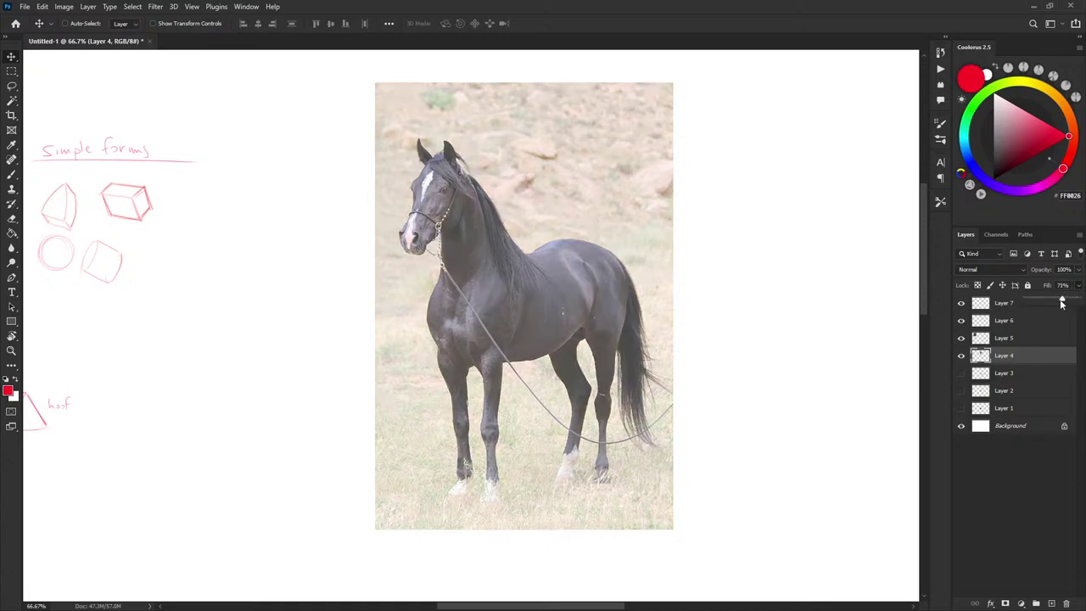
pyautogui.click(961, 306)
pyautogui.click(961, 306)
pyautogui.click(1051, 604)
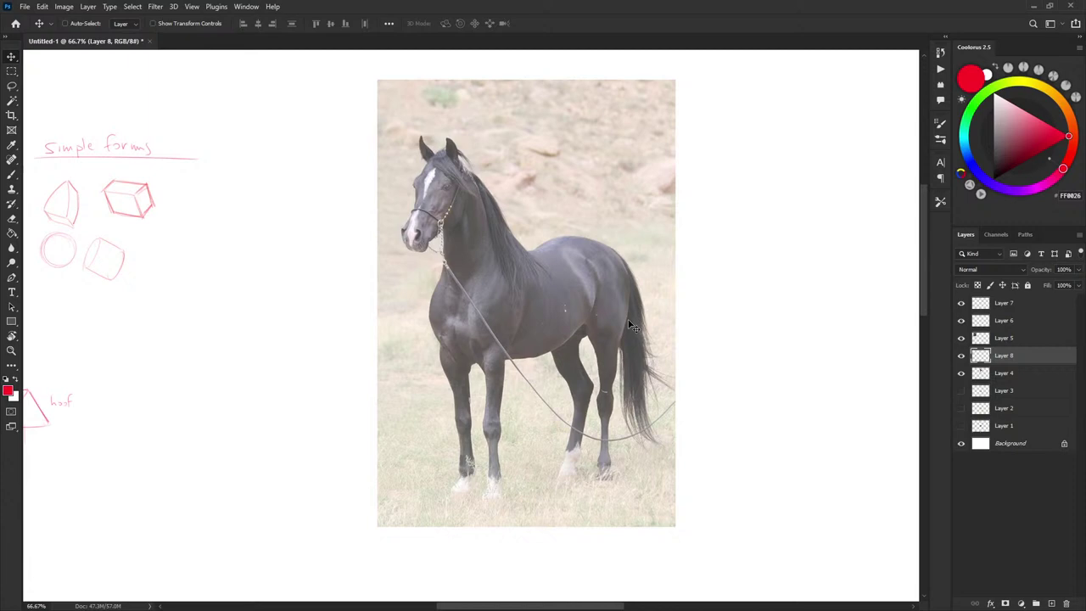
# Examine the simple forms, ear and hoof sketches in comparison with the faded black horse photo.
pyautogui.moveTo(628, 314); pyautogui.dragTo(657, 329)
pyautogui.hotkey('ctrl', '+')
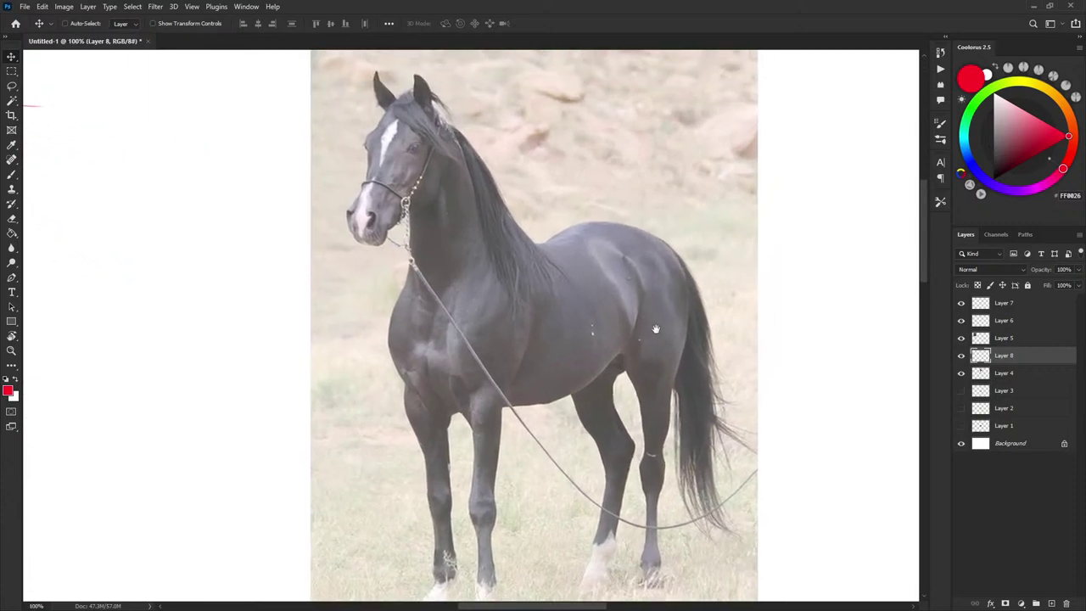
pyautogui.click(965, 140)
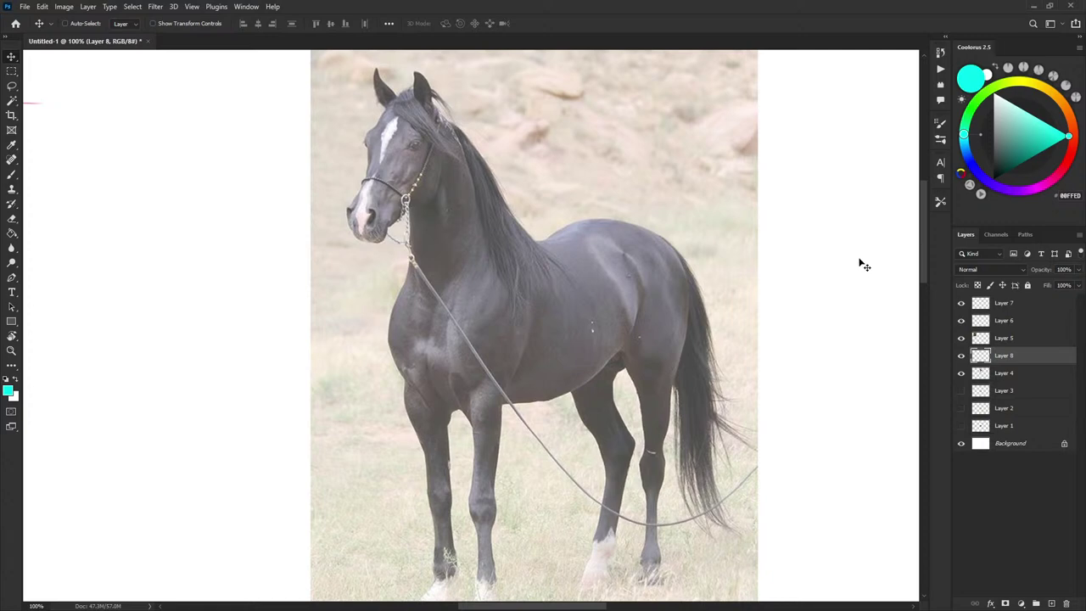
pyautogui.moveTo(578, 338)
pyautogui.mouseDown()
pyautogui.moveTo(758, 310)
pyautogui.moveTo(927, 325)
pyautogui.mouseUp()
pyautogui.moveTo(639, 333); pyautogui.dragTo(666, 358)
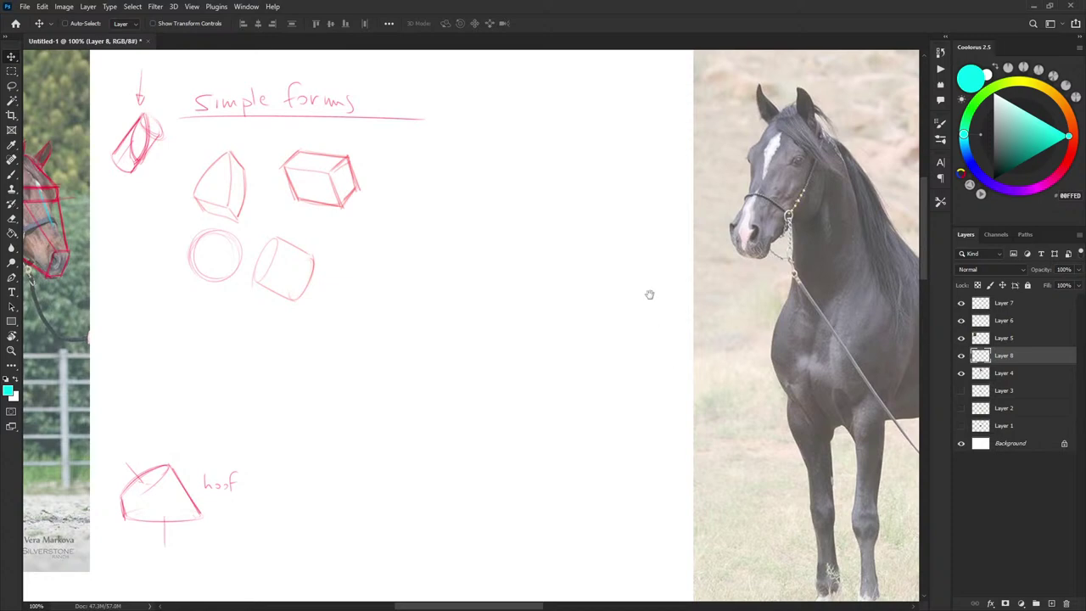
pyautogui.moveTo(648, 294); pyautogui.dragTo(674, 311)
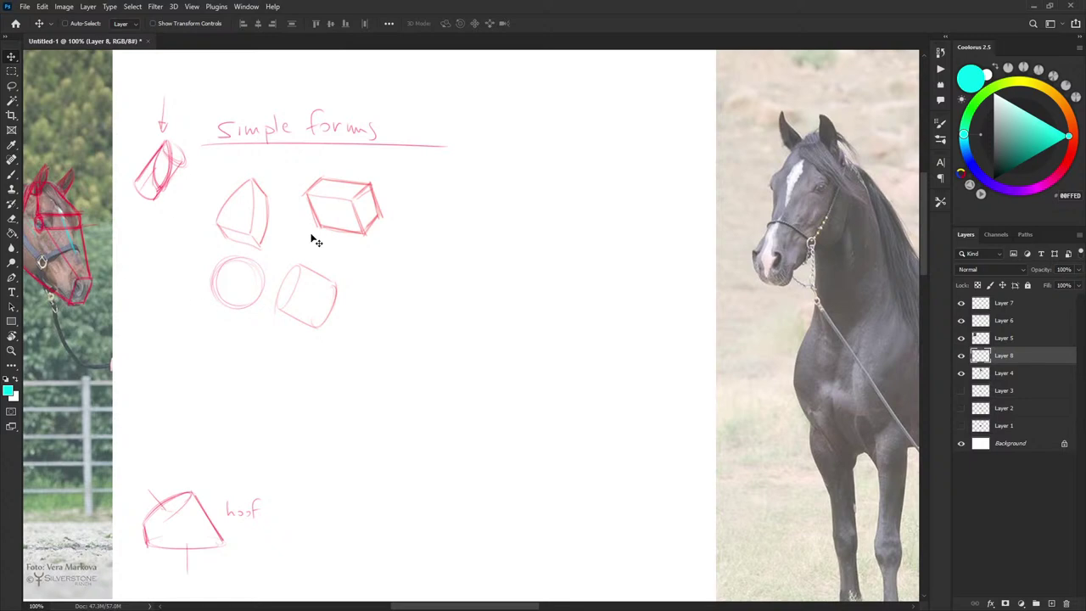
pyautogui.moveTo(590, 289); pyautogui.dragTo(590, 295)
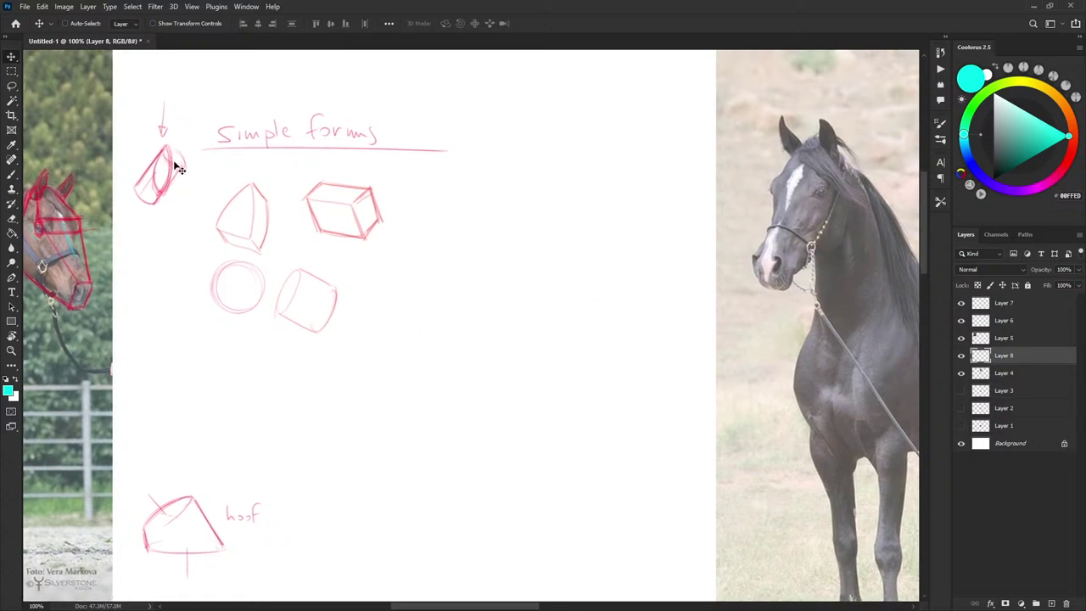
pyautogui.moveTo(654, 259); pyautogui.dragTo(624, 250)
pyautogui.moveTo(710, 318); pyautogui.dragTo(438, 246)
pyautogui.moveTo(764, 263); pyautogui.dragTo(667, 281)
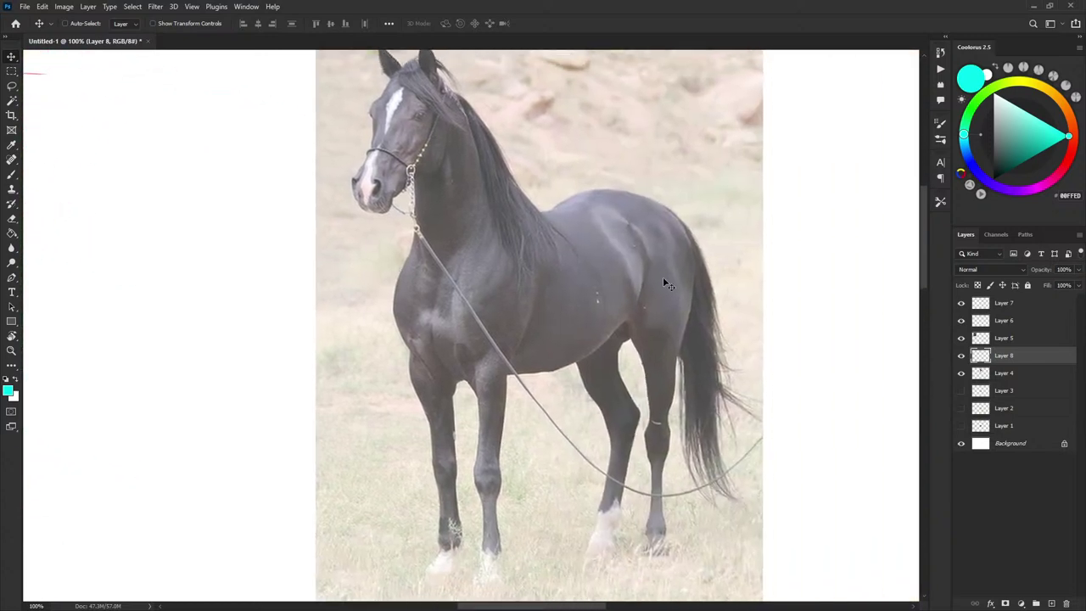
# Choose cyan 00D0FF and use the brush to mark the front of the chest, the shoulder line and the base of the neck.
pyautogui.click(964, 141)
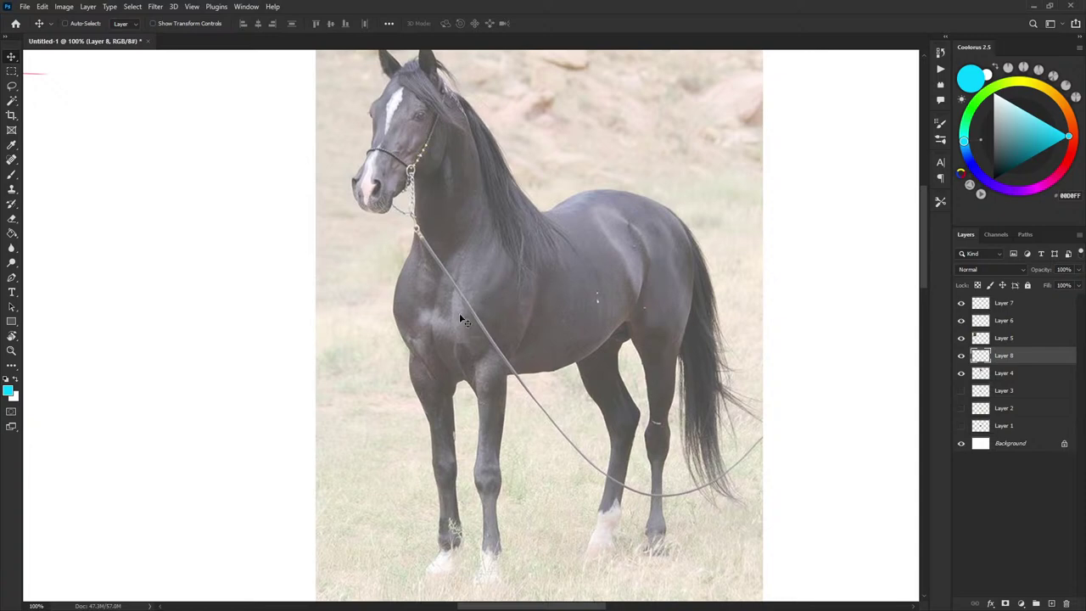
pyautogui.press('b')
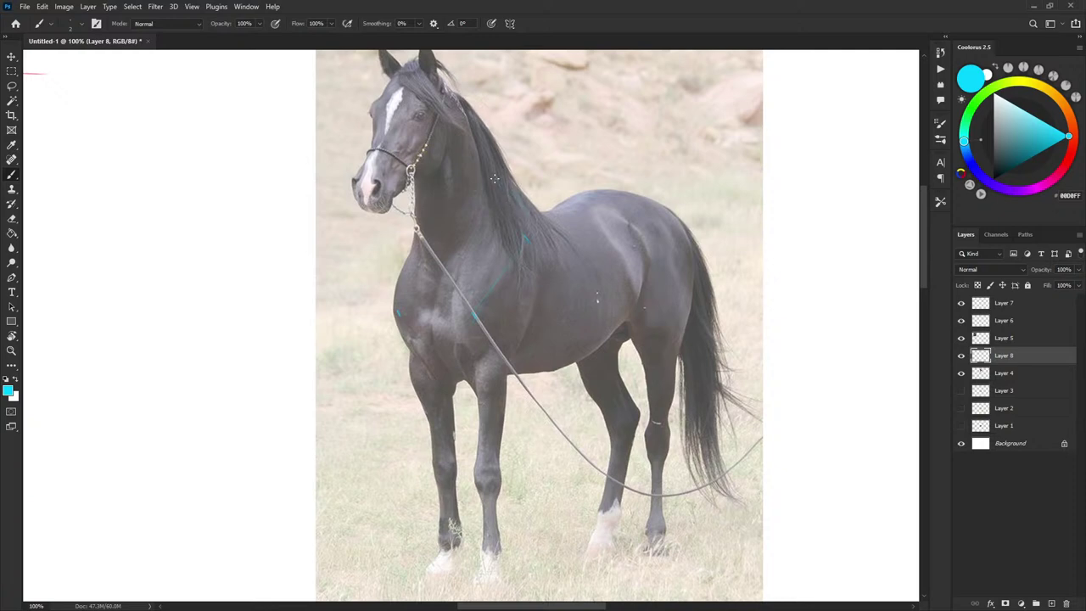
pyautogui.moveTo(598, 253); pyautogui.dragTo(590, 247)
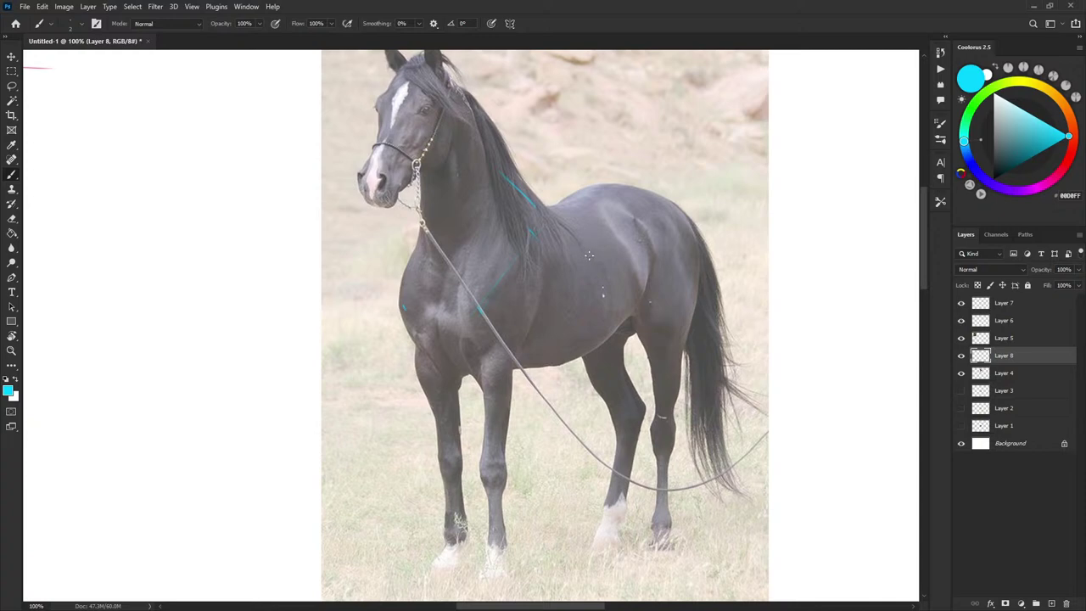
# Mark the tops, knees and fetlocks of both front legs with small cyan guide strokes.
pyautogui.scroll(-3, 588, 305)
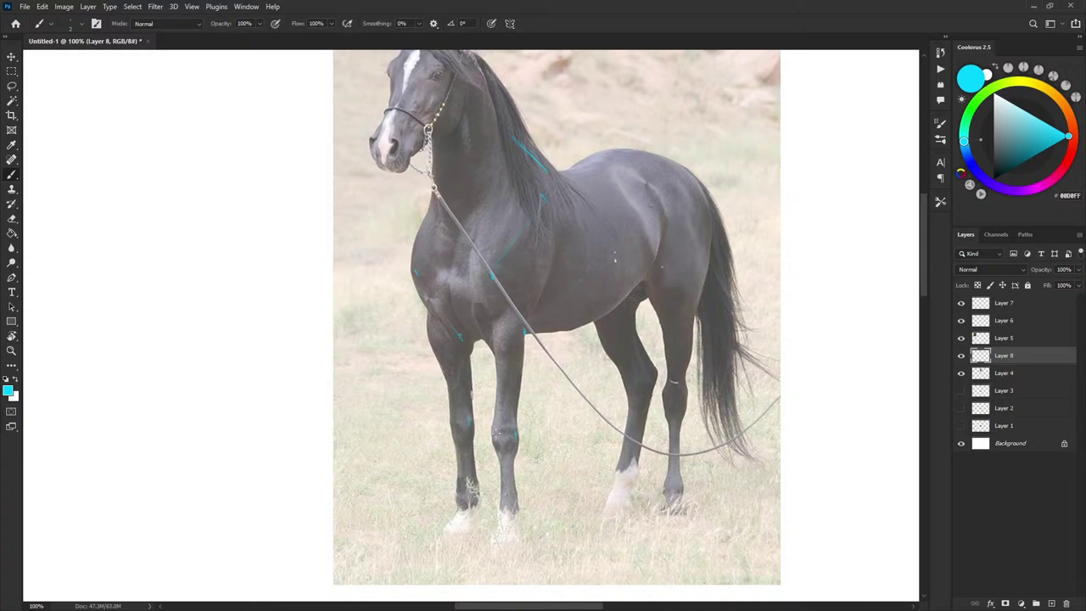
pyautogui.scroll(-5, 509, 433)
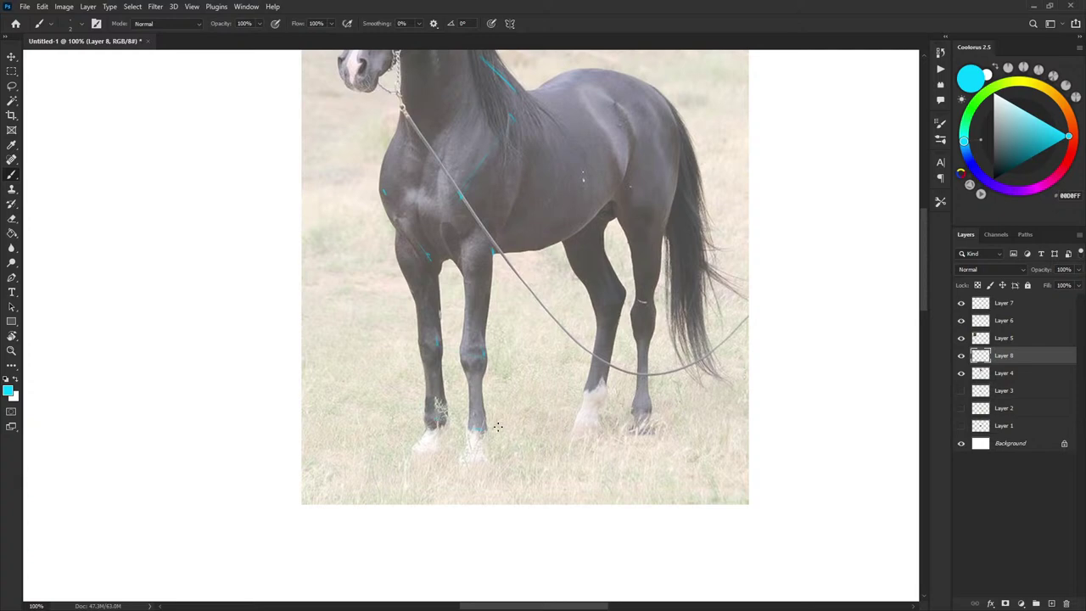
pyautogui.scroll(-1, 501, 407)
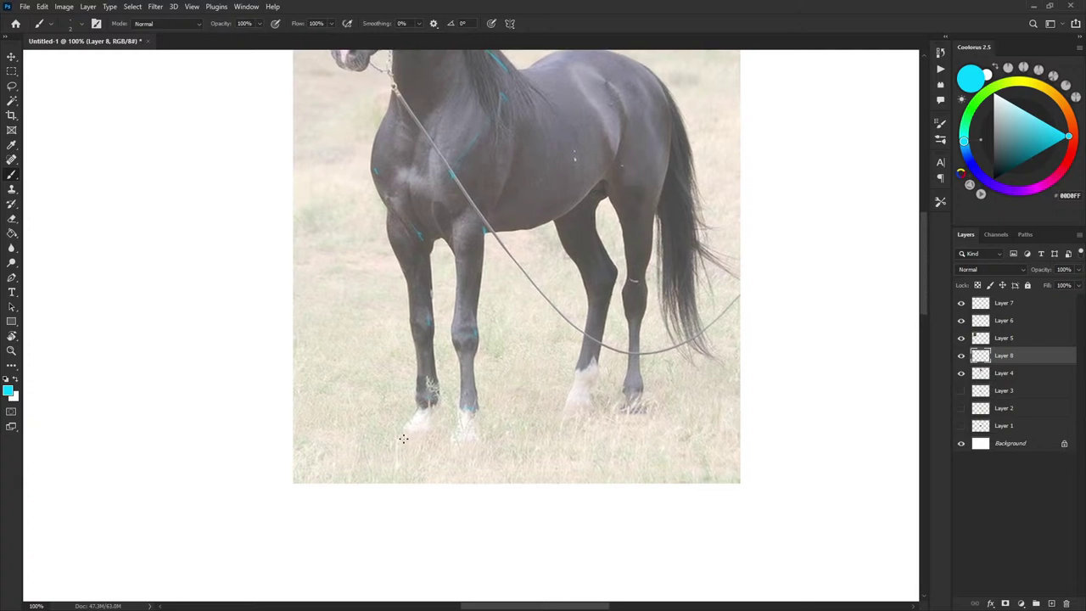
# Draw cyan ground lines linking the two front hooves and running back to the hind hooves.
pyautogui.scroll(-1, 689, 366)
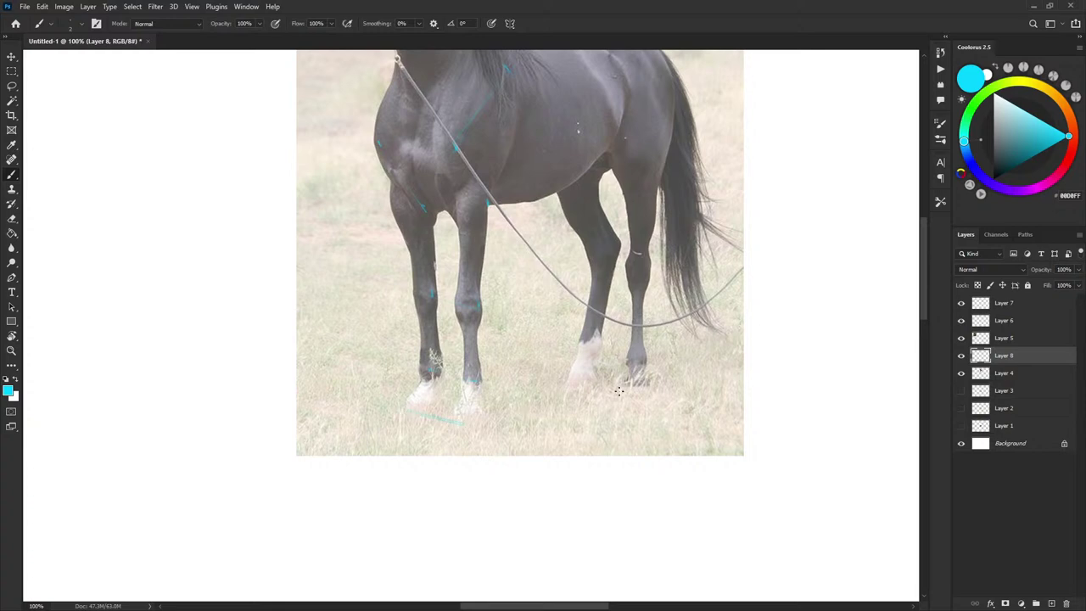
pyautogui.moveTo(695, 382); pyautogui.dragTo(676, 390)
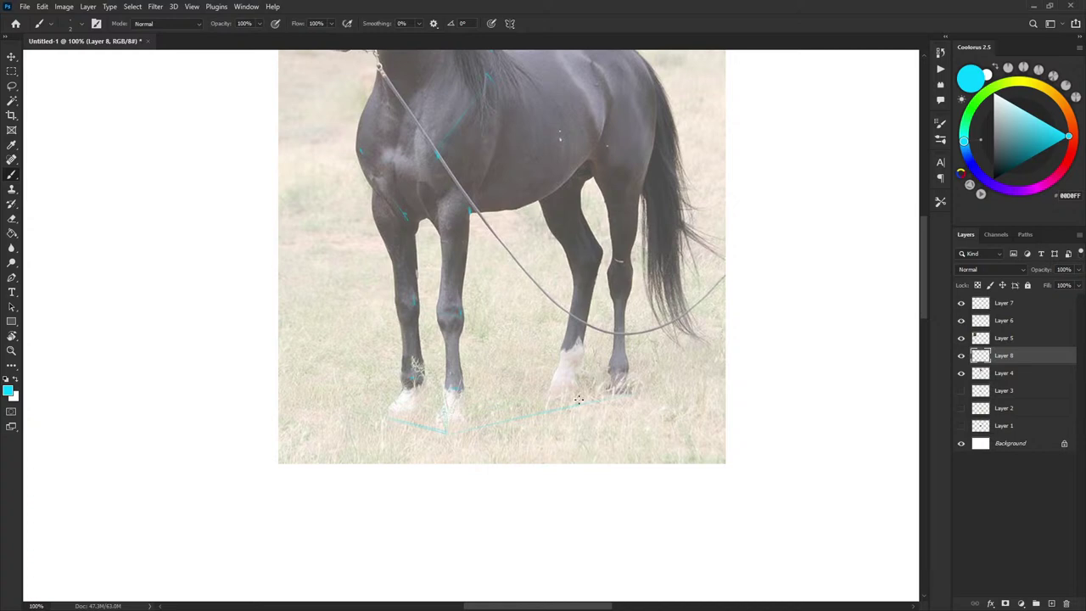
pyautogui.moveTo(578, 400); pyautogui.dragTo(507, 485)
# Mark the poll, eyes, cheek and muzzle on the head, and the top and back of the rump, with cyan guide strokes.
pyautogui.moveTo(468, 246); pyautogui.dragTo(437, 320)
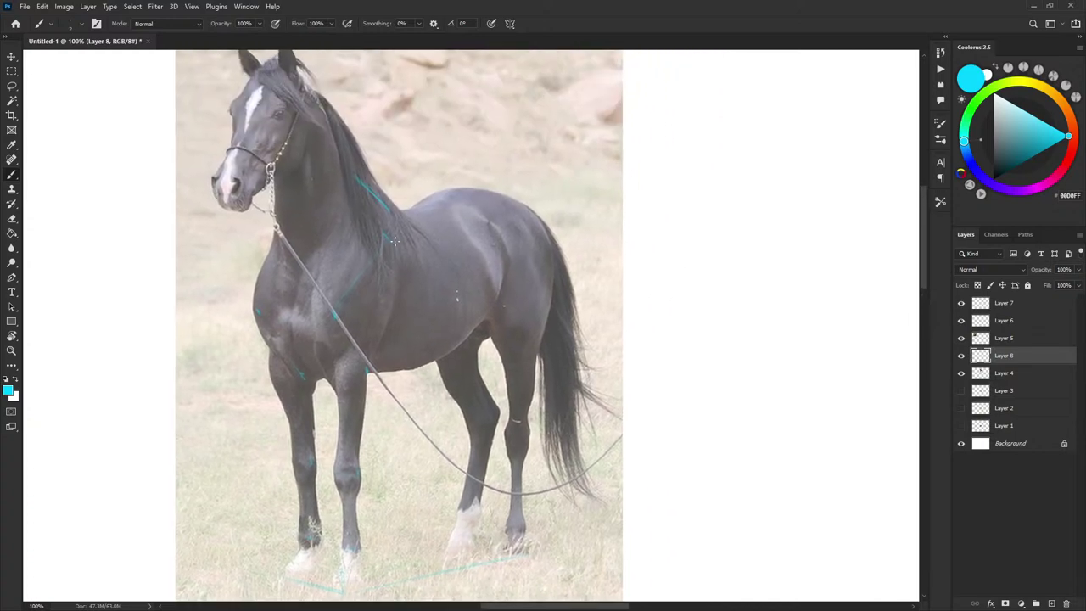
pyautogui.moveTo(412, 193); pyautogui.dragTo(454, 246)
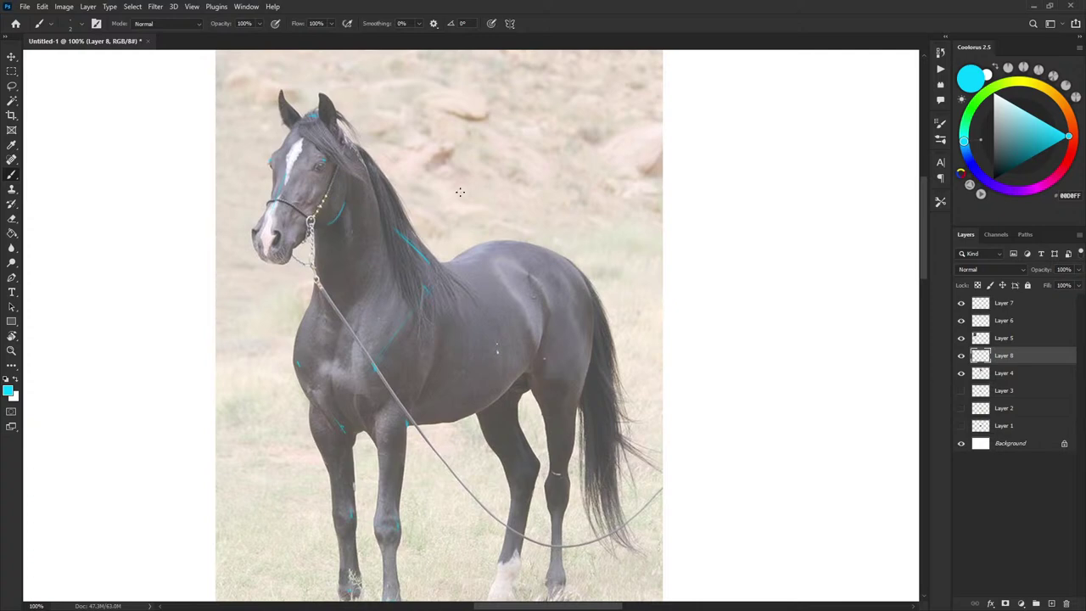
pyautogui.moveTo(465, 220); pyautogui.dragTo(465, 217)
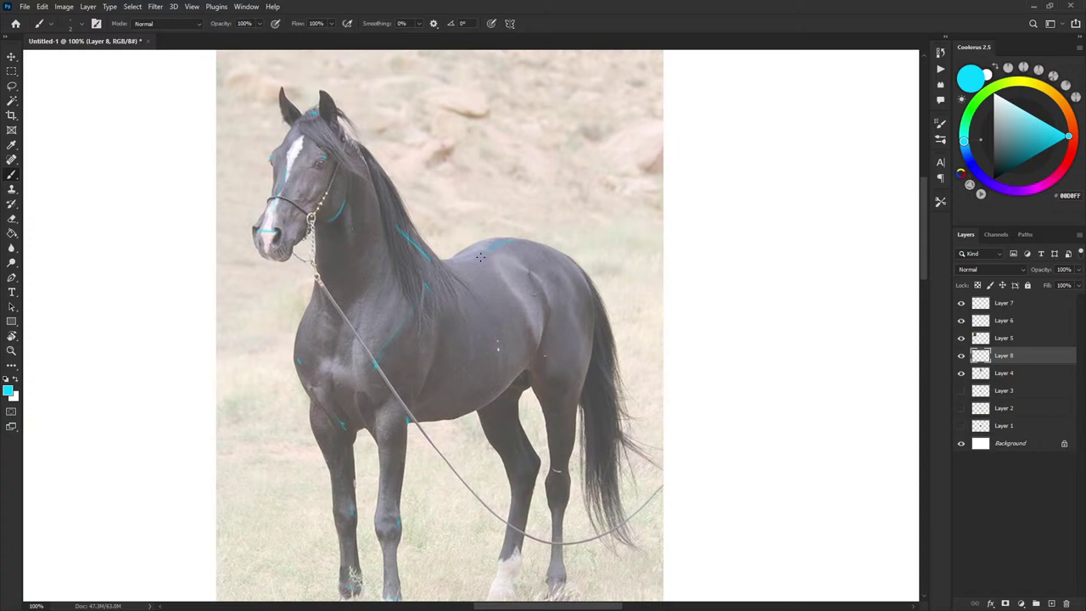
pyautogui.moveTo(602, 288); pyautogui.dragTo(585, 263)
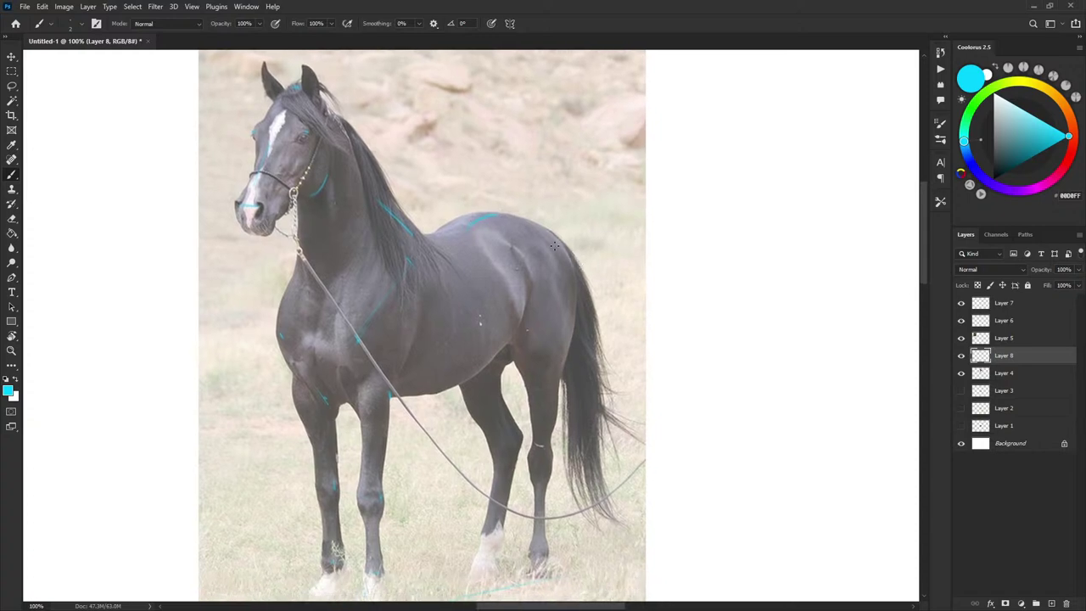
pyautogui.scroll(-1, 554, 245)
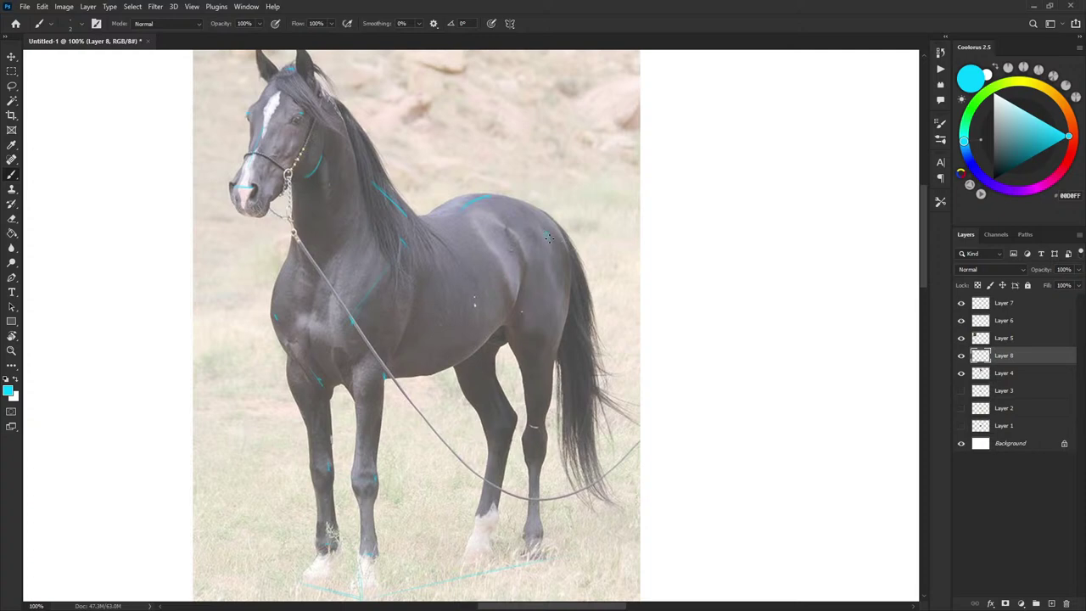
# Mark the point of the rump and the upper part of the near hind leg with small cyan guide strokes.
pyautogui.moveTo(550, 238); pyautogui.dragTo(547, 232)
pyautogui.moveTo(531, 367); pyautogui.dragTo(531, 350)
pyautogui.moveTo(530, 288); pyautogui.dragTo(534, 280)
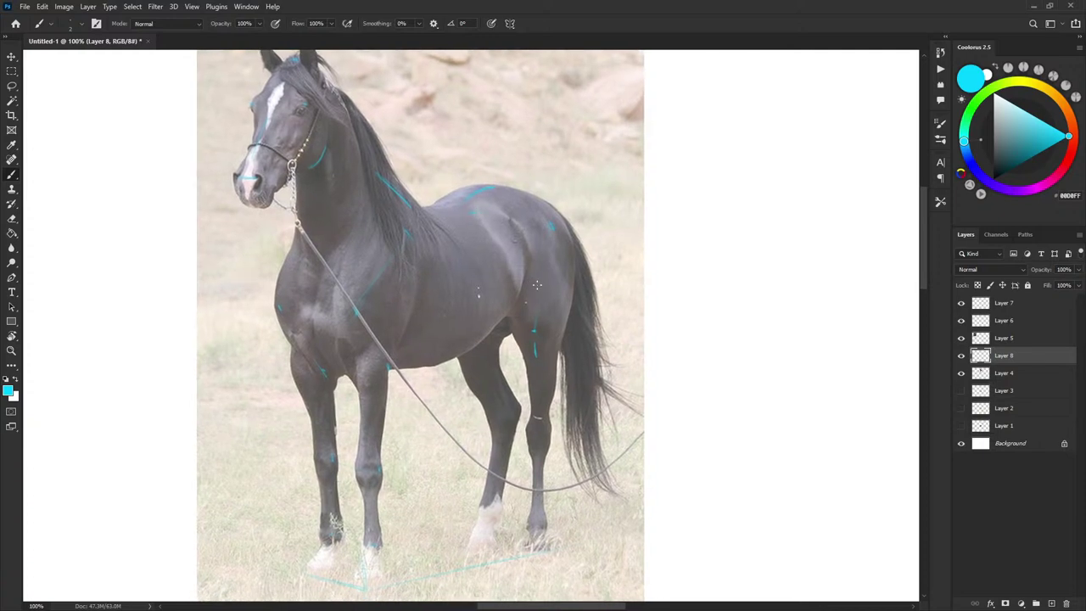
pyautogui.scroll(-1, 534, 280)
pyautogui.scroll(-1, 555, 240)
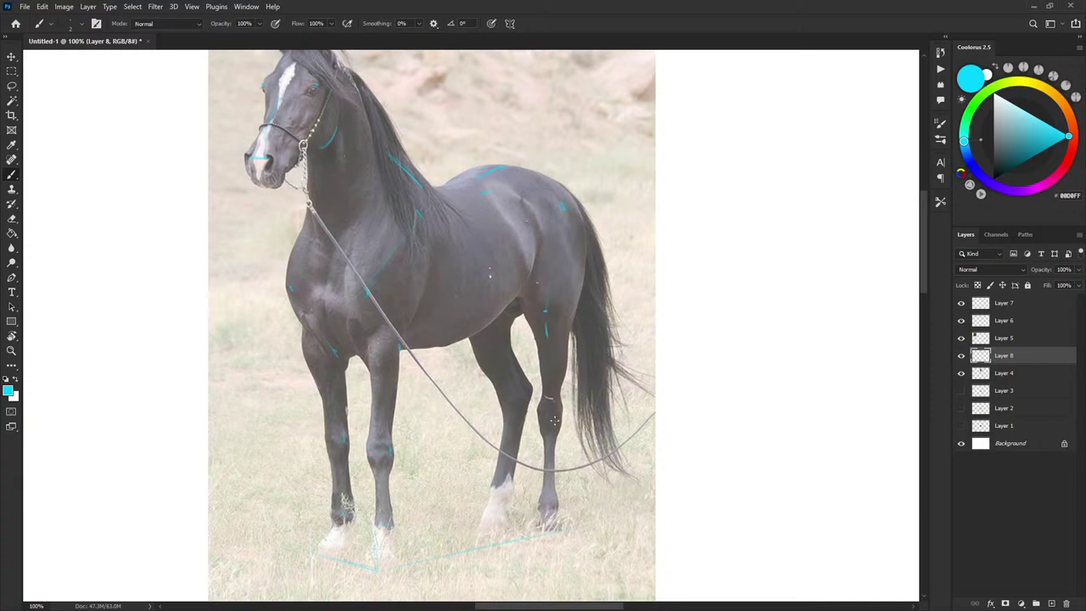
# Mark the hocks and fetlocks of both hind legs with small cyan guide strokes.
pyautogui.moveTo(549, 412); pyautogui.dragTo(511, 399)
pyautogui.moveTo(602, 389); pyautogui.dragTo(603, 363)
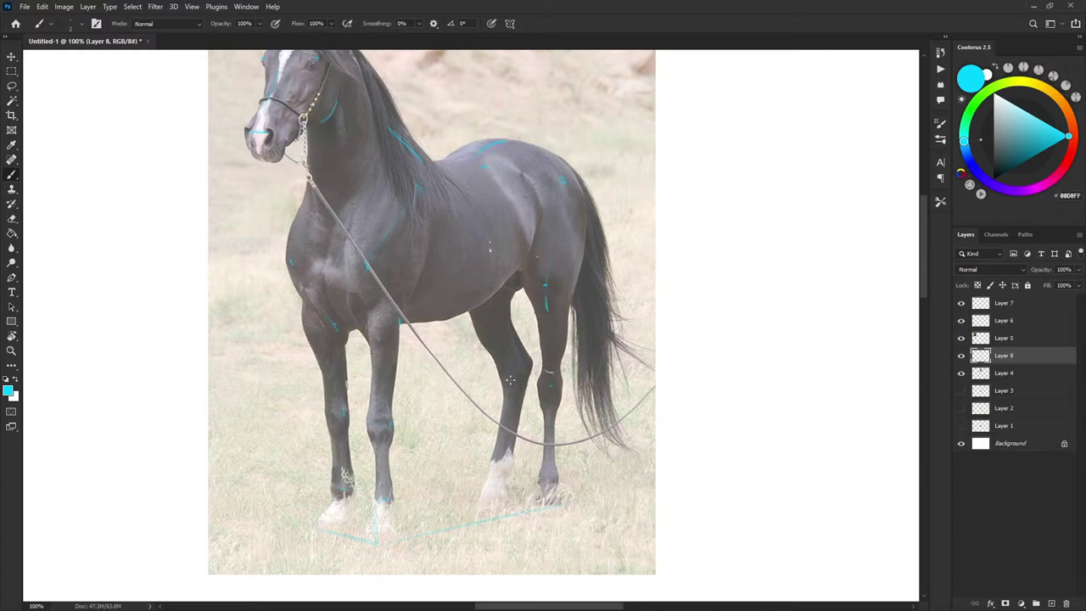
pyautogui.moveTo(510, 380); pyautogui.dragTo(506, 340)
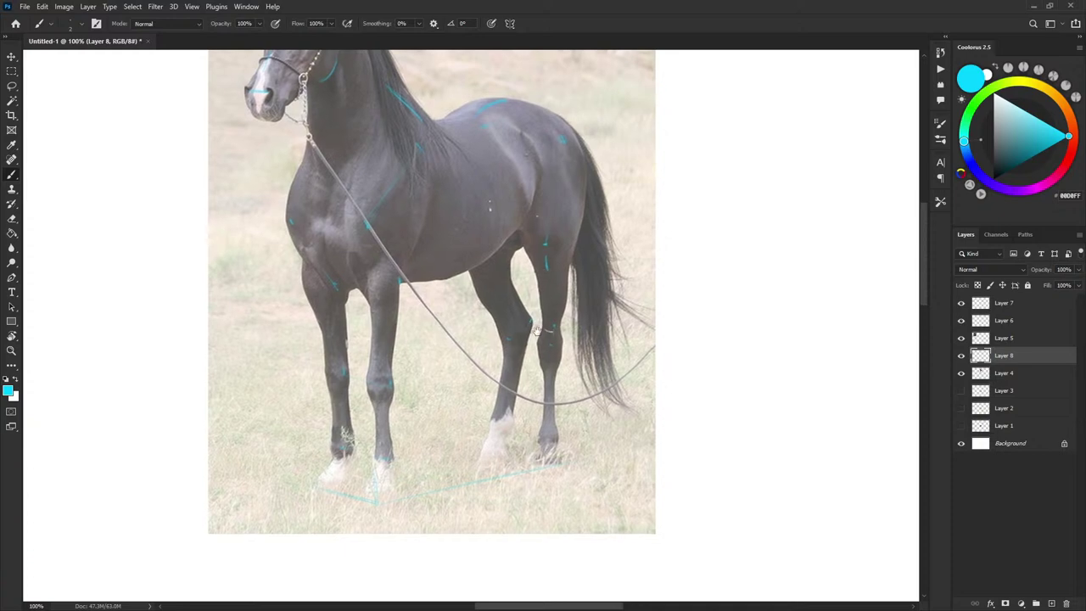
pyautogui.moveTo(562, 331); pyautogui.dragTo(566, 307)
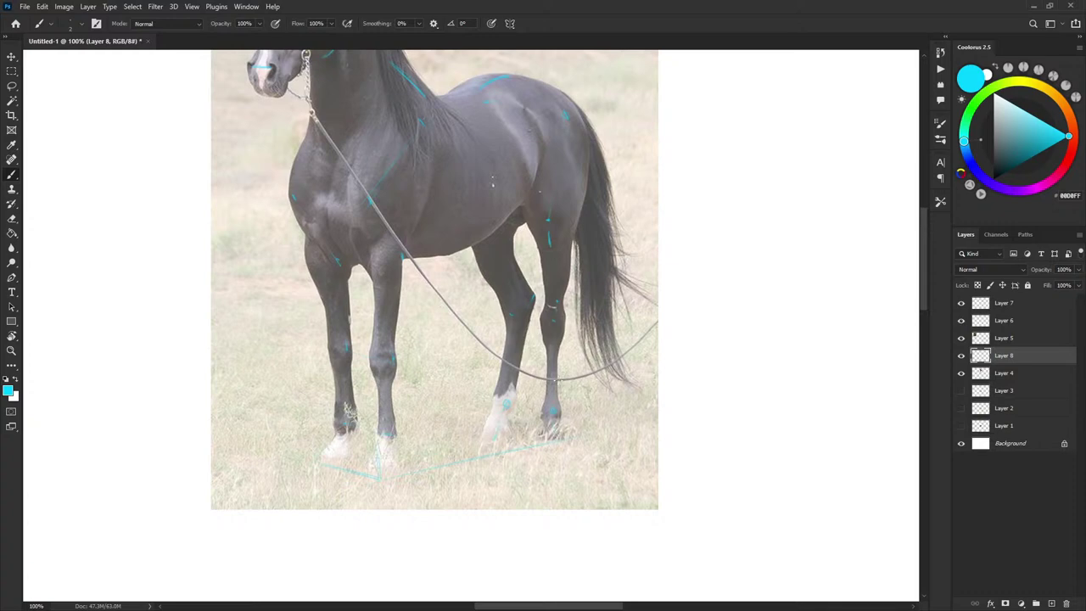
pyautogui.moveTo(569, 280); pyautogui.dragTo(567, 285)
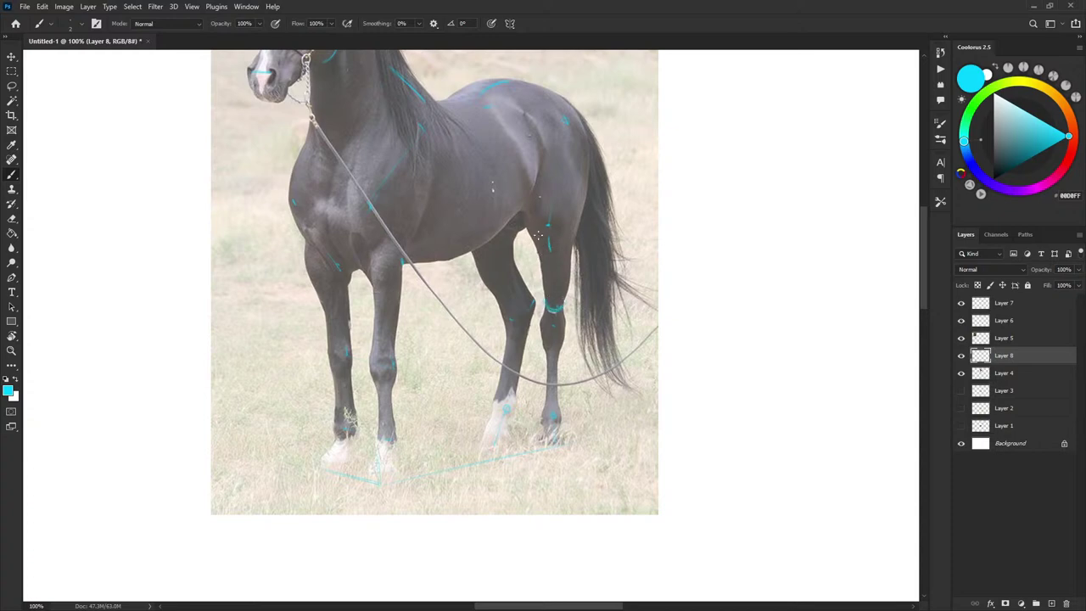
pyautogui.moveTo(538, 236)
pyautogui.mouseDown()
pyautogui.moveTo(568, 244)
pyautogui.moveTo(561, 253)
pyautogui.mouseUp()
pyautogui.hotkey('ctrl', 'z')
pyautogui.hotkey('ctrl', 'z')
pyautogui.hotkey('ctrl', 'z')
# Hide and reshow the black horse photo on Layer 4 to check the cyan landmarks on their own.
pyautogui.moveTo(587, 332); pyautogui.dragTo(591, 281)
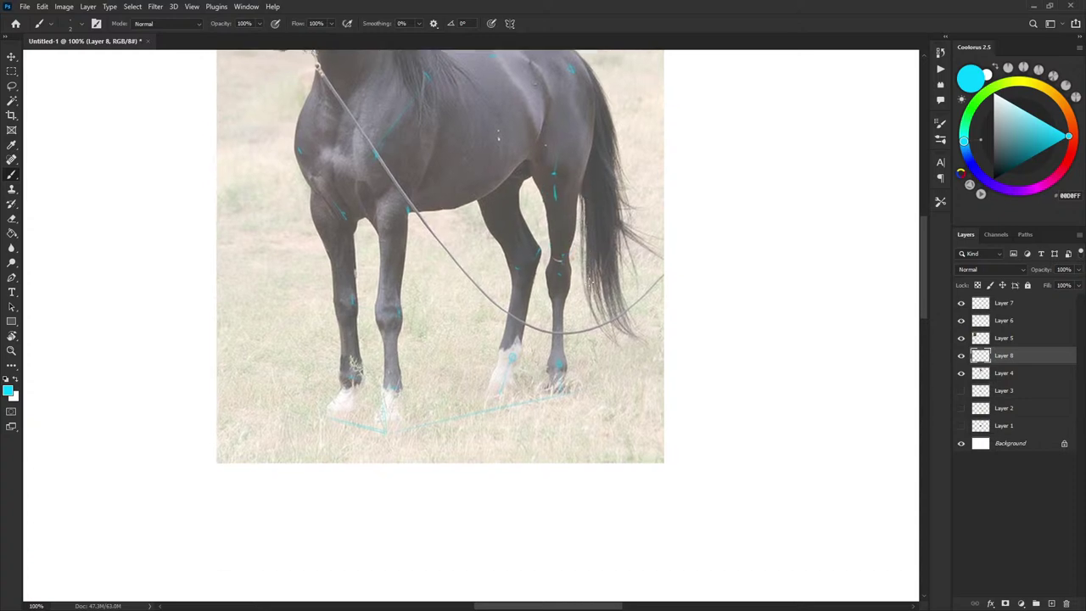
pyautogui.hotkey('ctrl', '-')
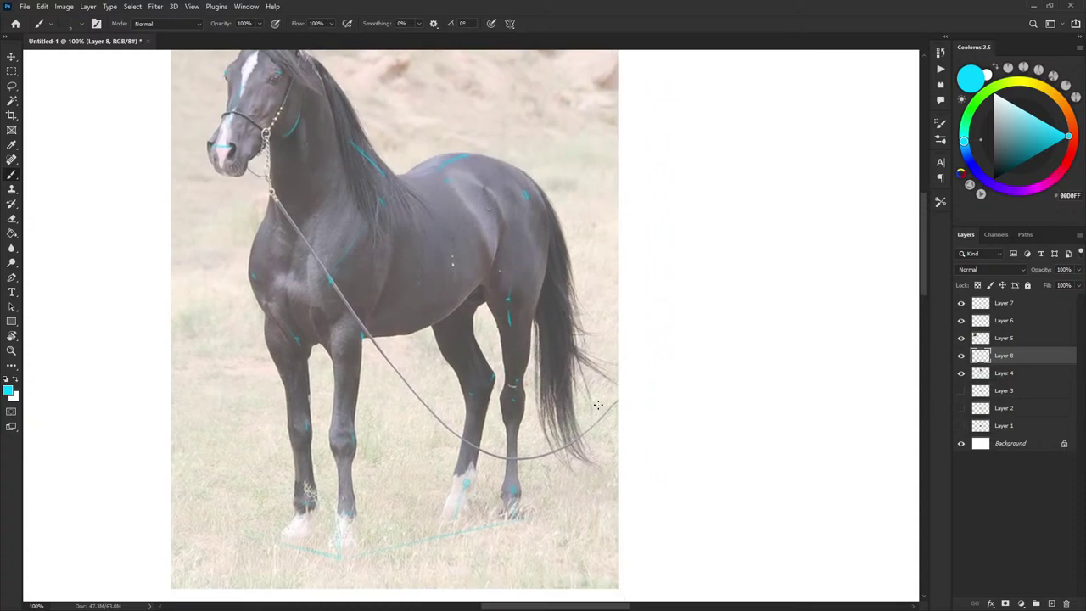
pyautogui.click(962, 373)
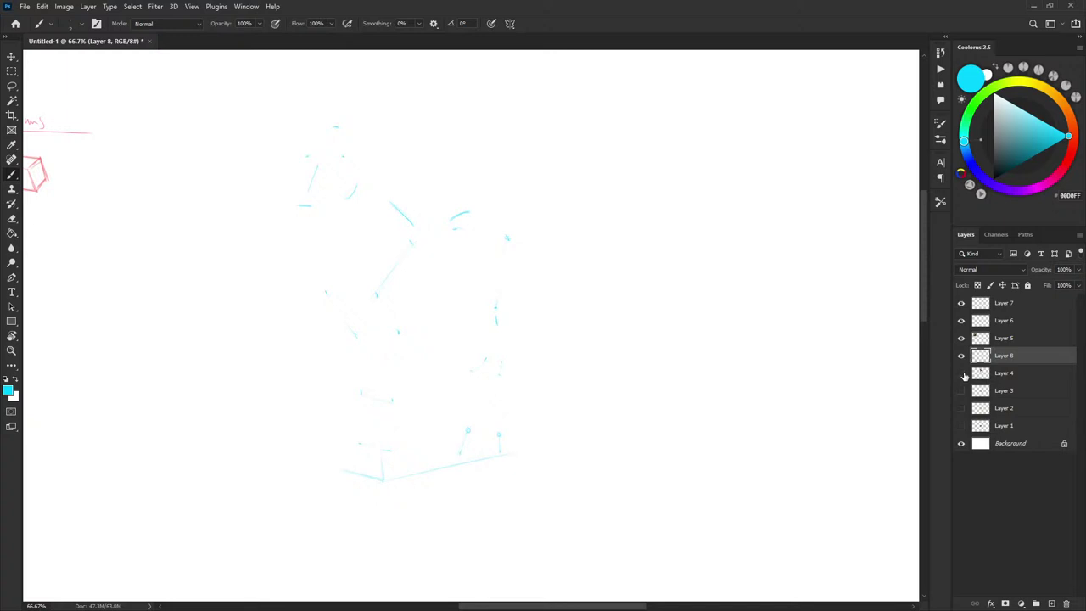
pyautogui.click(962, 374)
pyautogui.click(962, 374)
pyautogui.click(962, 375)
pyautogui.hotkey('ctrl', '+')
pyautogui.moveTo(446, 375); pyautogui.dragTo(504, 353)
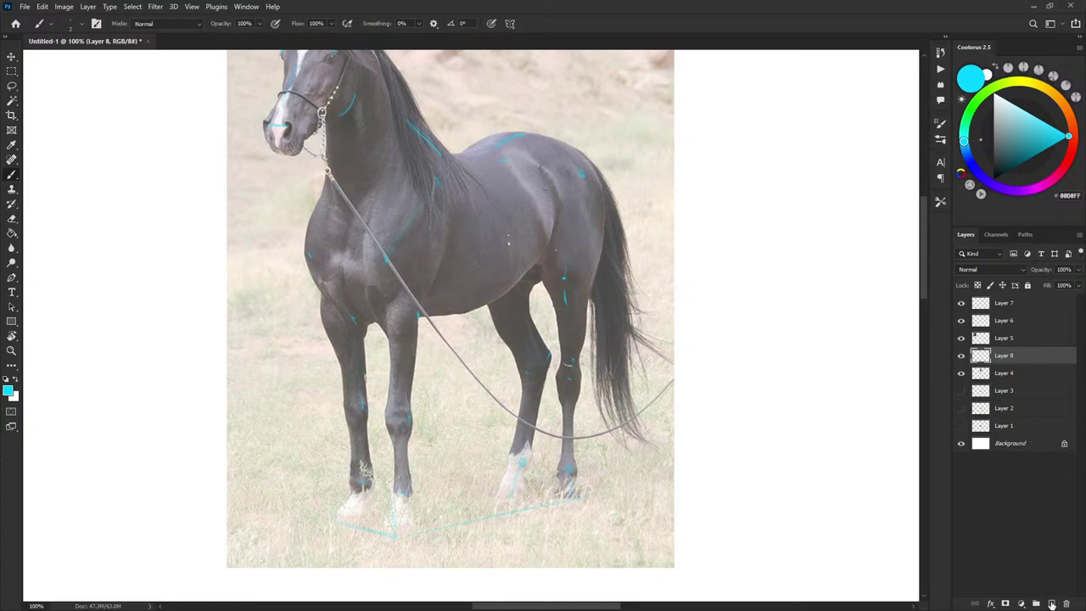
pyautogui.click(961, 373)
pyautogui.click(962, 374)
# On a new layer above the cyan marks, draw red construction lines down both front legs to the hooves.
pyautogui.click(1052, 604)
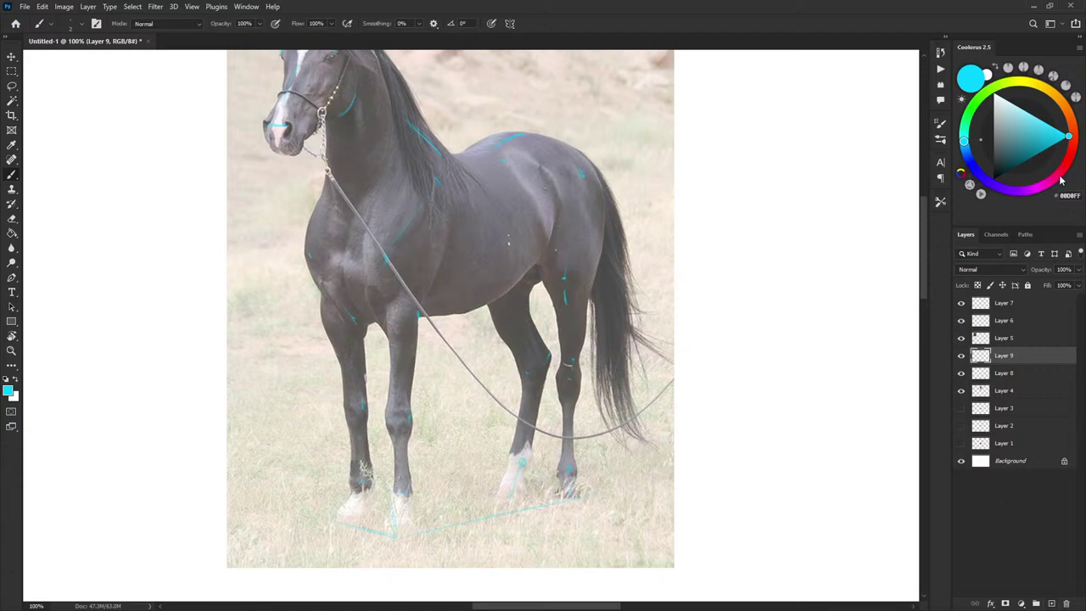
pyautogui.moveTo(1060, 177)
pyautogui.mouseDown()
pyautogui.moveTo(1071, 161)
pyautogui.moveTo(1061, 145)
pyautogui.mouseUp()
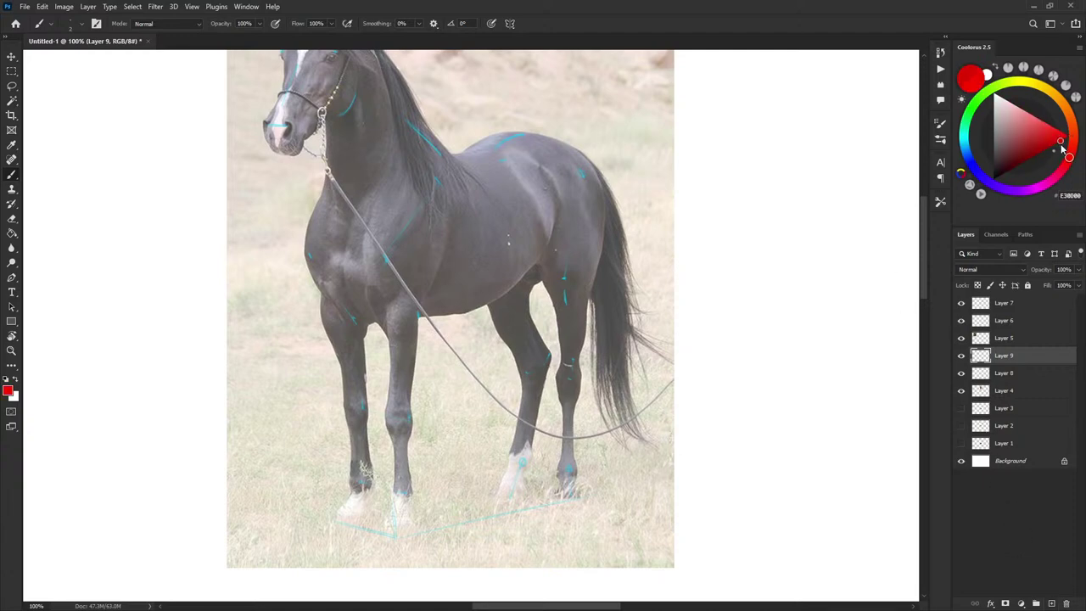
pyautogui.moveTo(595, 293); pyautogui.dragTo(607, 320)
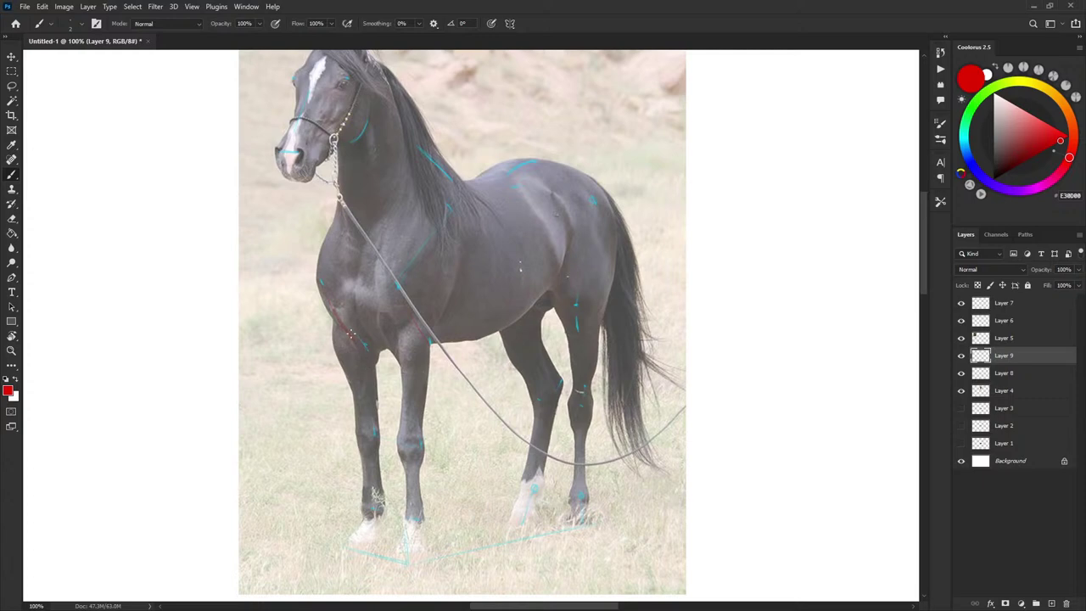
pyautogui.scroll(-2, 372, 403)
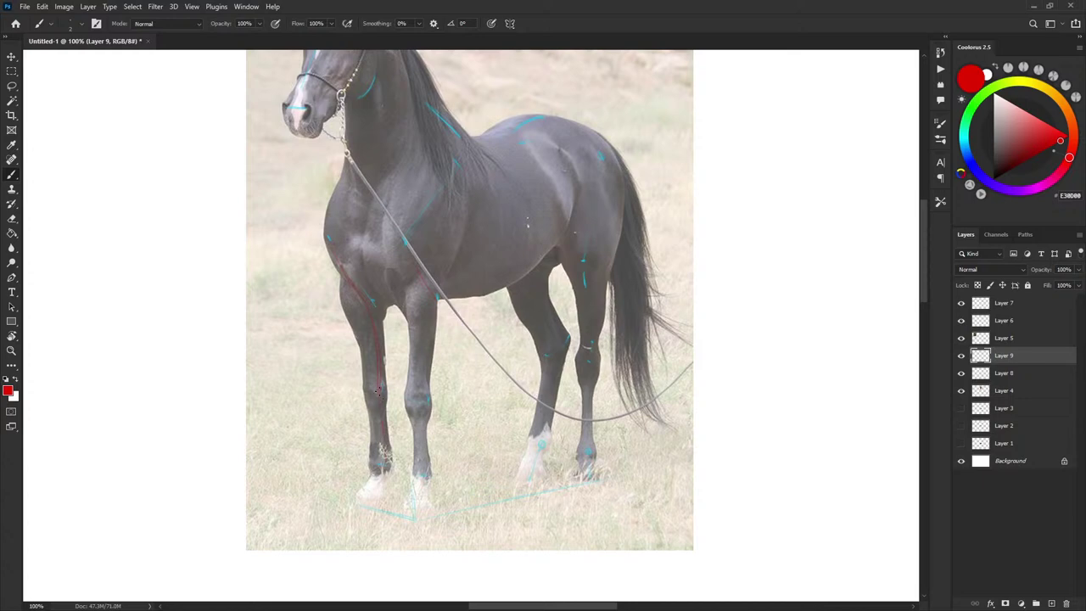
pyautogui.moveTo(383, 454); pyautogui.dragTo(372, 495)
pyautogui.moveTo(489, 276); pyautogui.dragTo(480, 368)
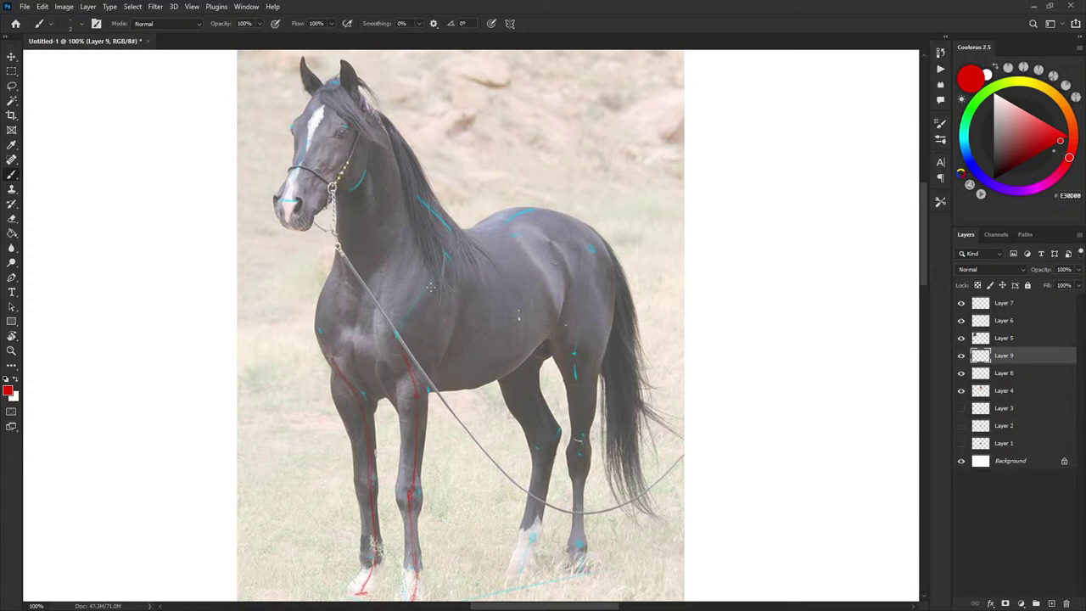
# Draw the back, rump, belly and both hind legs as red lines connecting the cyan landmarks.
pyautogui.scroll(-3, 456, 282)
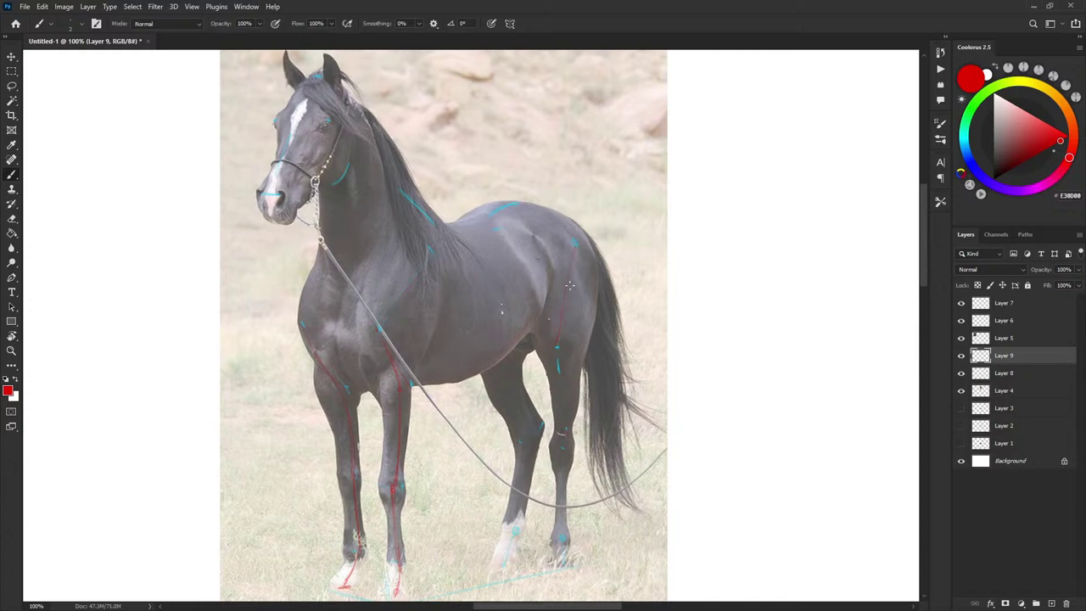
pyautogui.scroll(-3, 512, 359)
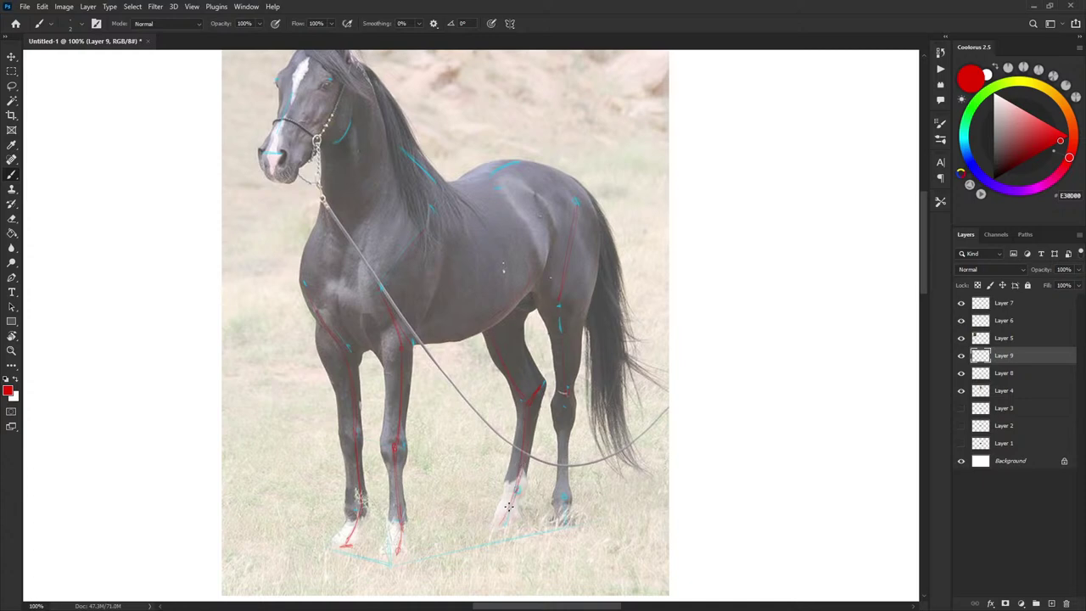
pyautogui.moveTo(518, 486); pyautogui.dragTo(506, 520)
# Toggle the photo on Layer 4 off and on to compare the red construction lines with the horse.
pyautogui.hotkey('ctrl', '-')
pyautogui.click(961, 390)
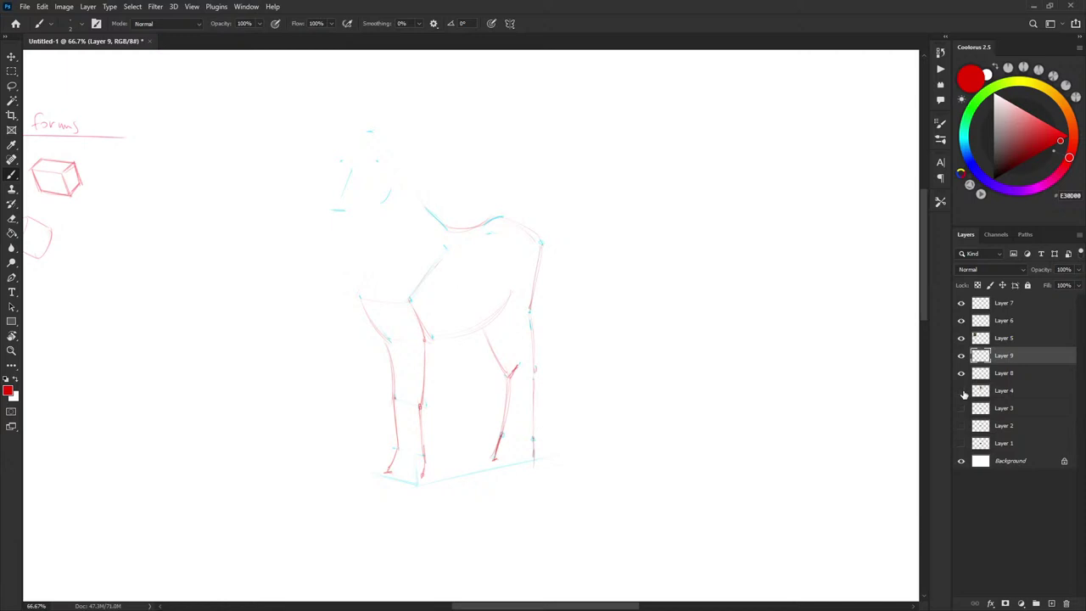
pyautogui.click(962, 390)
pyautogui.click(961, 391)
pyautogui.click(962, 391)
pyautogui.hotkey('ctrl', '+')
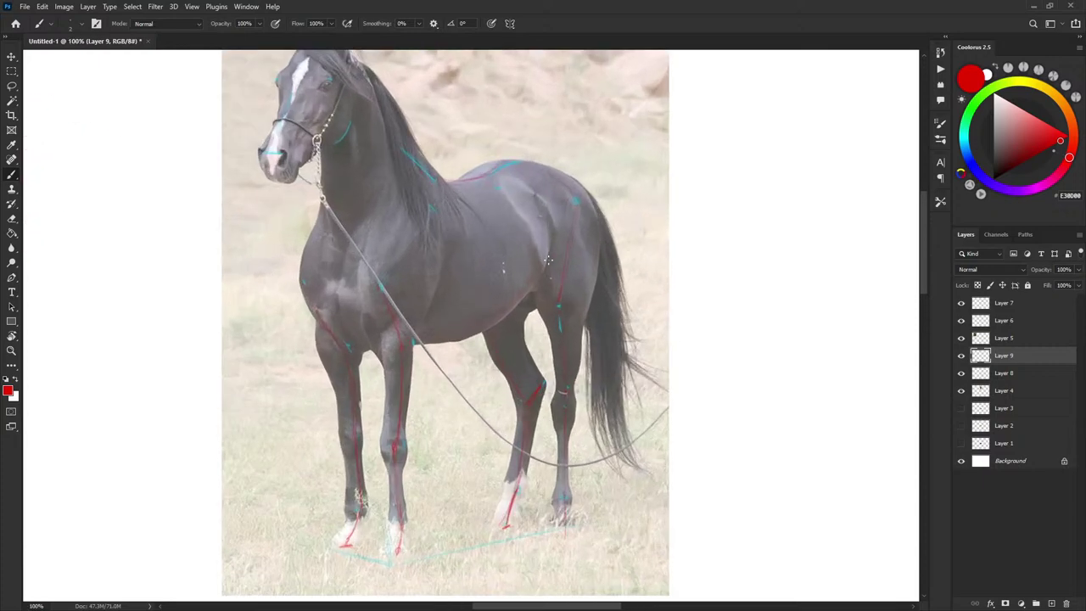
# Outline the head's brow, face planes, muzzle and cheek in brighter red, and draw a line across the chest.
pyautogui.moveTo(520, 257); pyautogui.dragTo(604, 309)
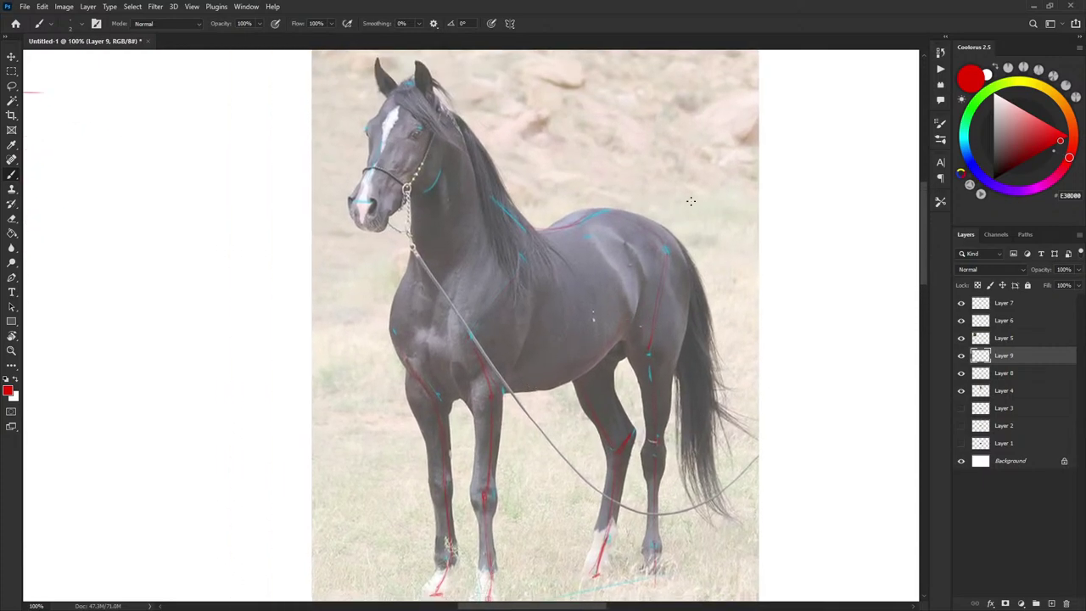
pyautogui.moveTo(581, 253); pyautogui.dragTo(573, 304)
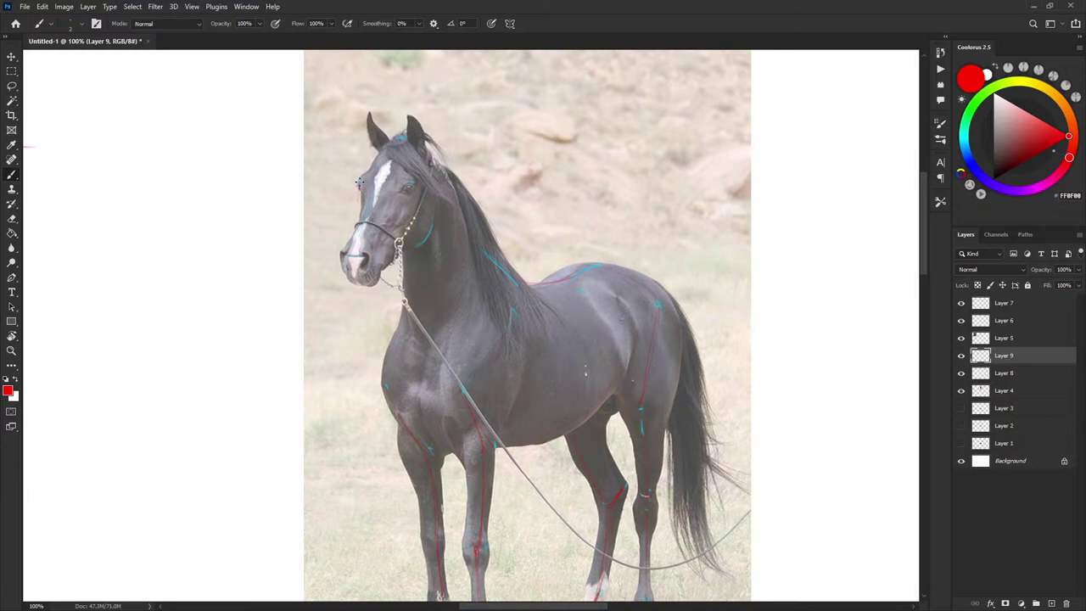
pyautogui.moveTo(359, 182); pyautogui.dragTo(349, 239)
pyautogui.moveTo(372, 170)
pyautogui.mouseDown()
pyautogui.moveTo(352, 210)
pyautogui.moveTo(371, 180)
pyautogui.mouseUp()
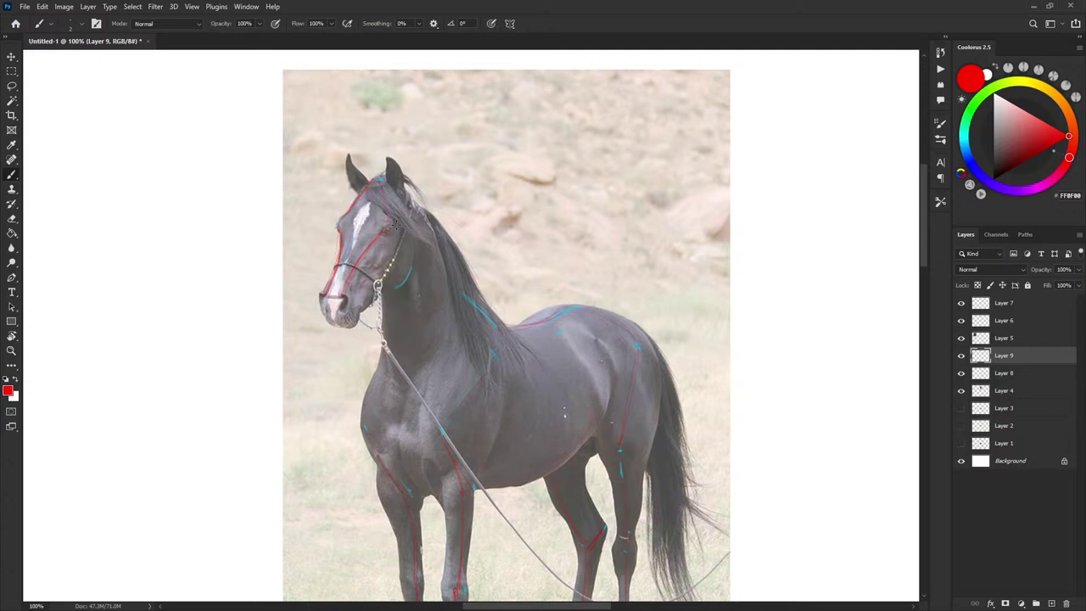
pyautogui.scroll(-2, 358, 194)
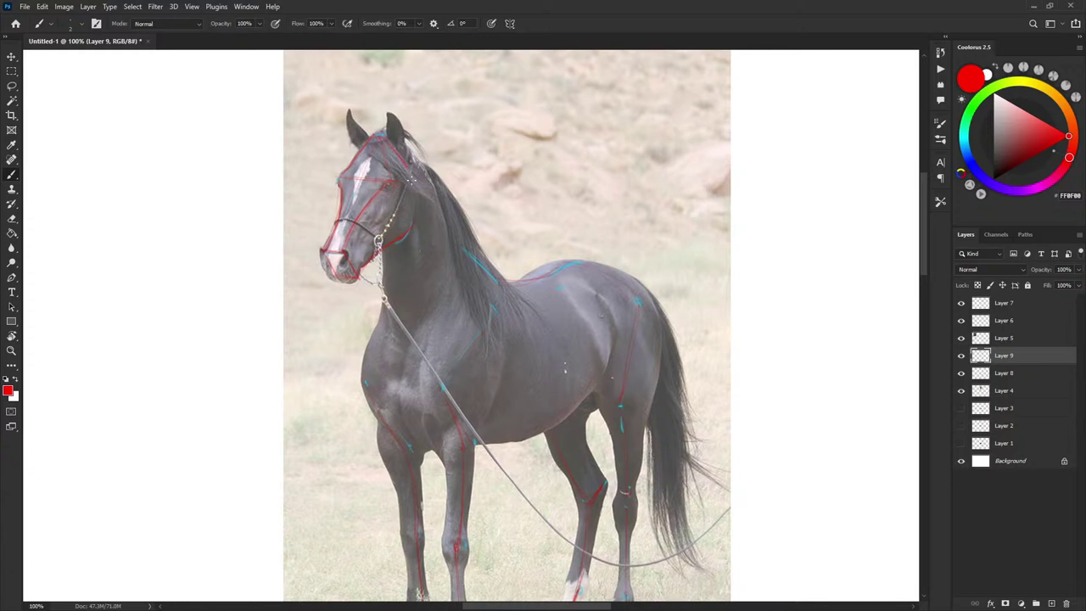
pyautogui.scroll(-1, 410, 221)
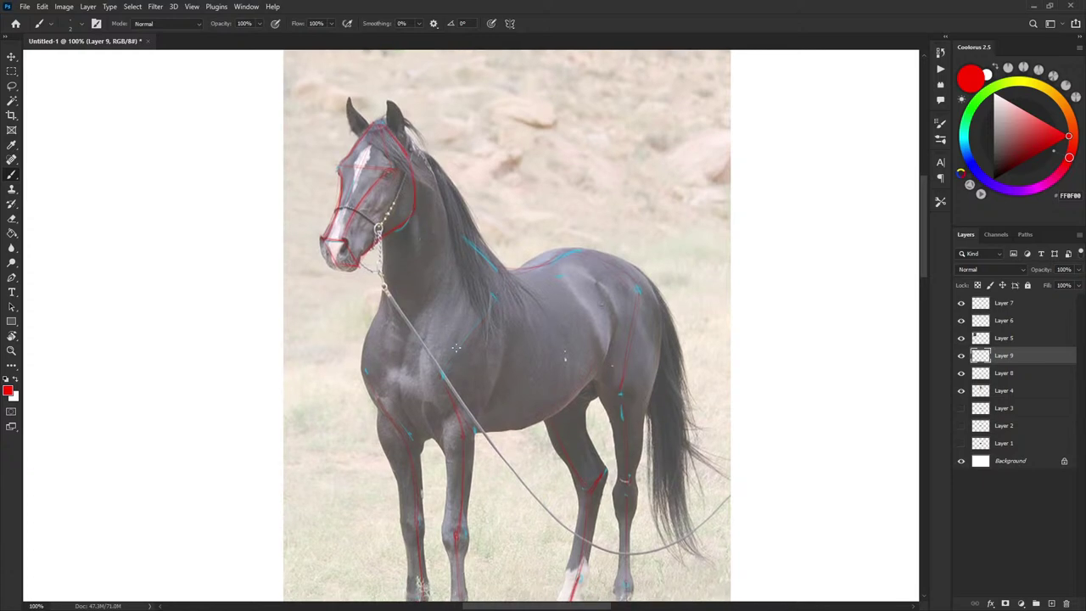
pyautogui.moveTo(371, 374); pyautogui.dragTo(436, 382)
pyautogui.scroll(-1, 532, 322)
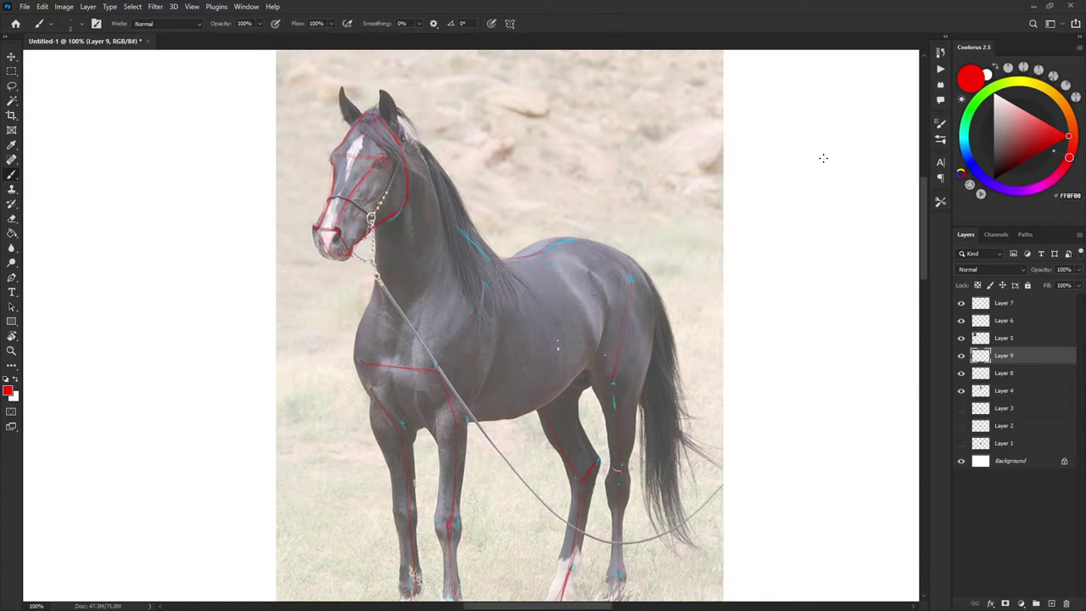
# Paste the horse skeleton engraving beside the black horse photo for comparison and delete it again.
pyautogui.hotkey('ctrl', 'v')
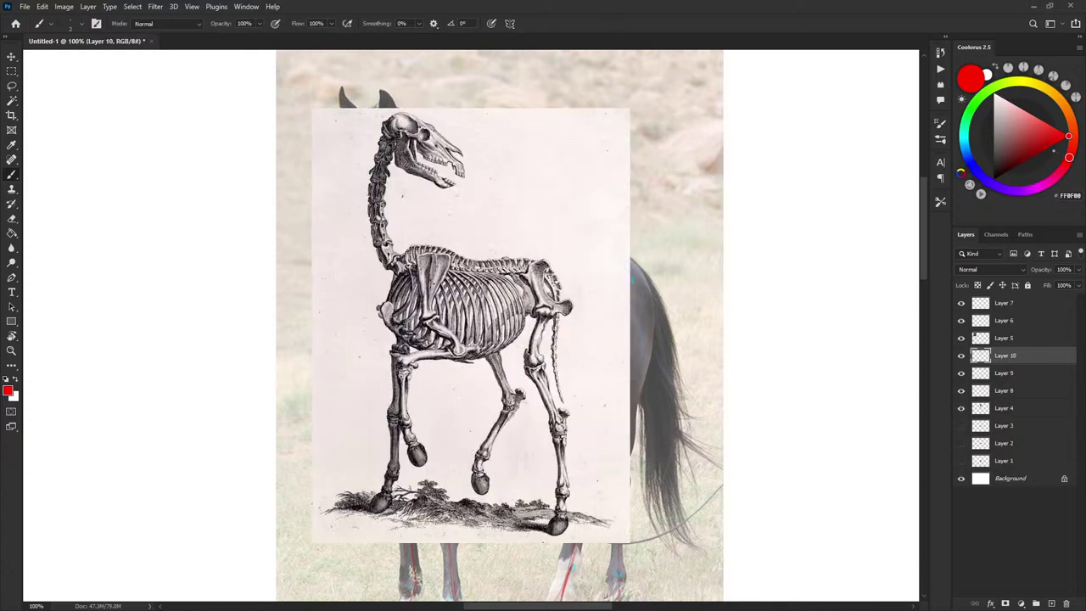
pyautogui.press('v')
pyautogui.moveTo(530, 297); pyautogui.dragTo(713, 319)
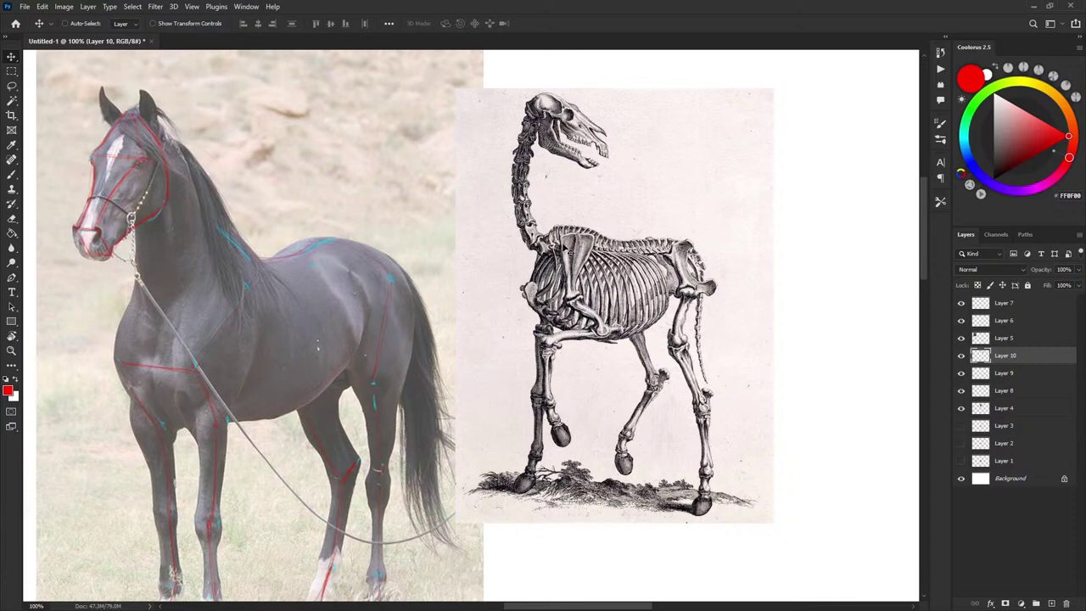
pyautogui.moveTo(571, 270); pyautogui.dragTo(568, 301)
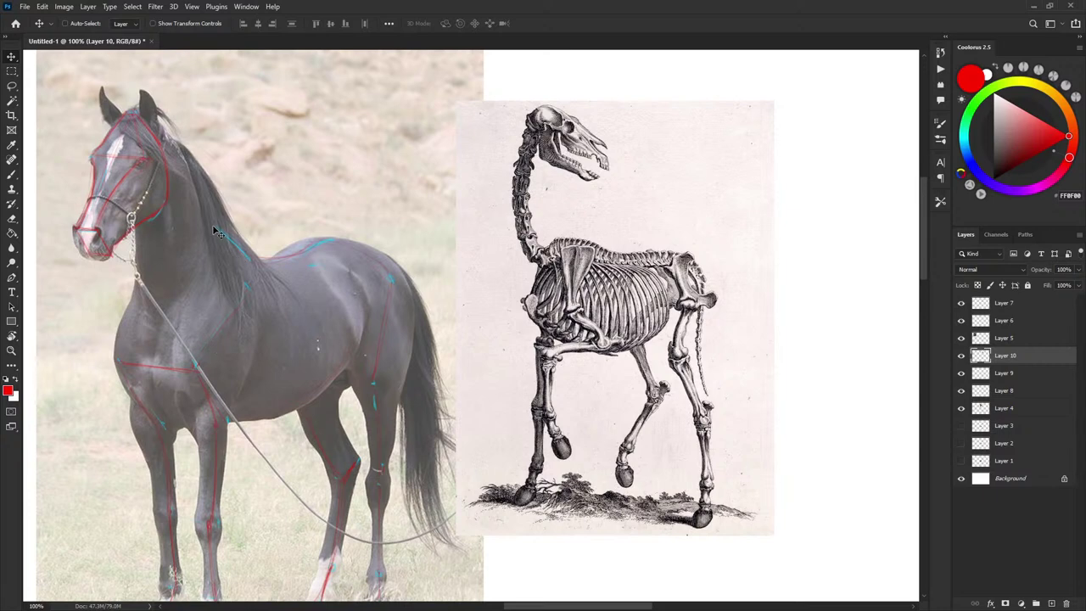
pyautogui.moveTo(560, 255); pyautogui.dragTo(561, 260)
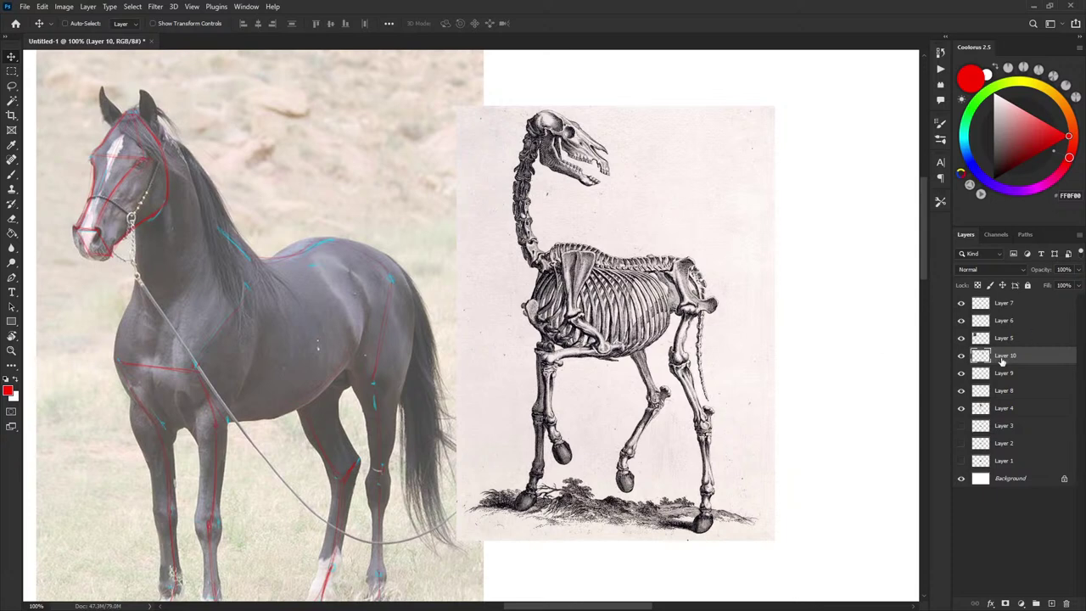
pyautogui.press('Delete')
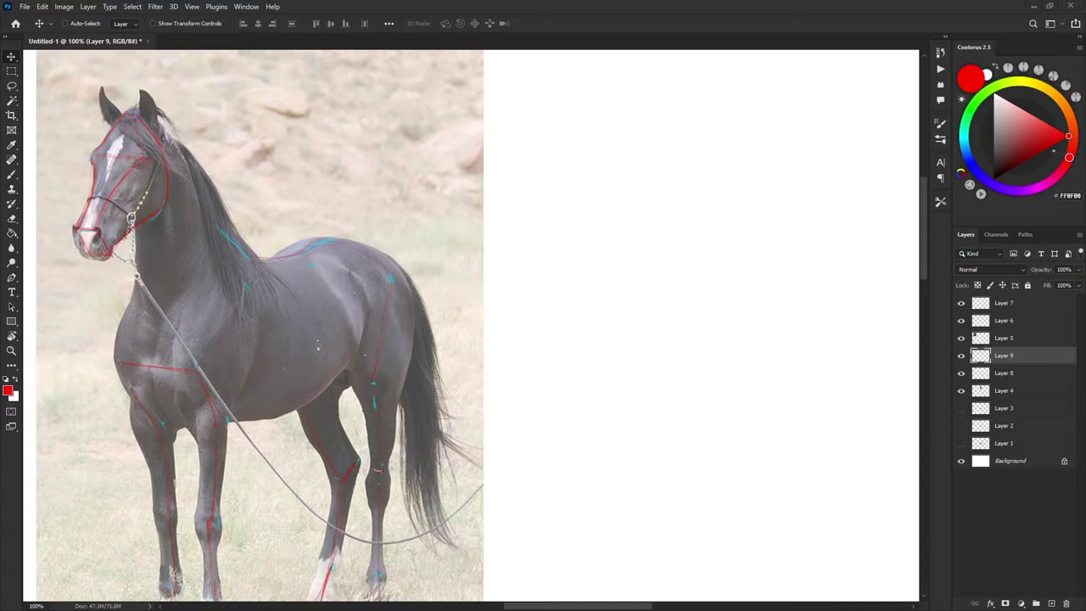
# Paste the structural sketch of a trotting horse and move it away from the black horse's body for comparison.
pyautogui.hotkey('ctrl', 'v')
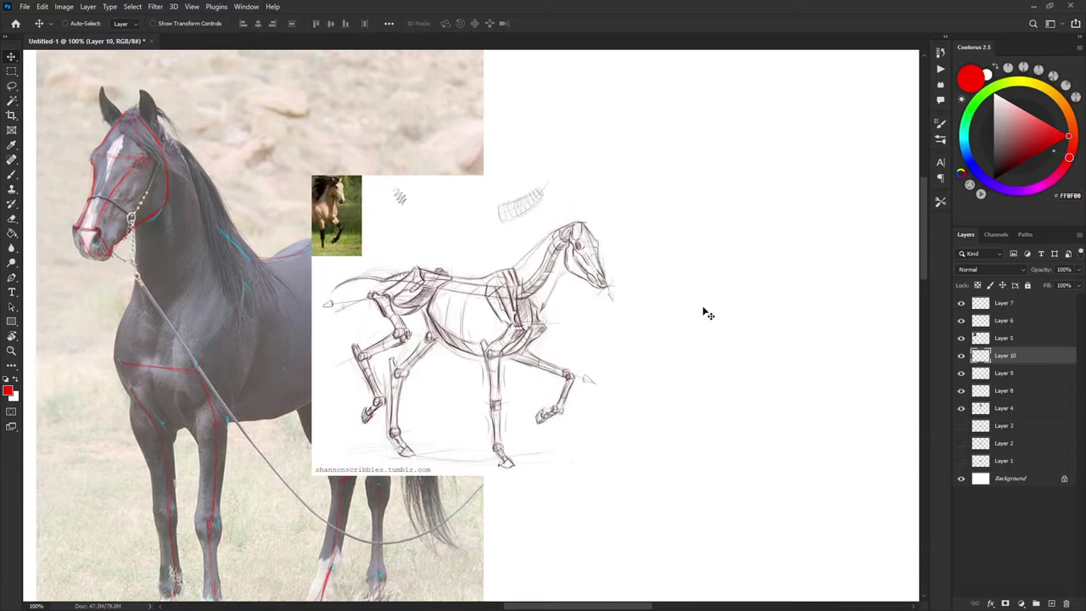
pyautogui.moveTo(704, 311); pyautogui.dragTo(704, 300)
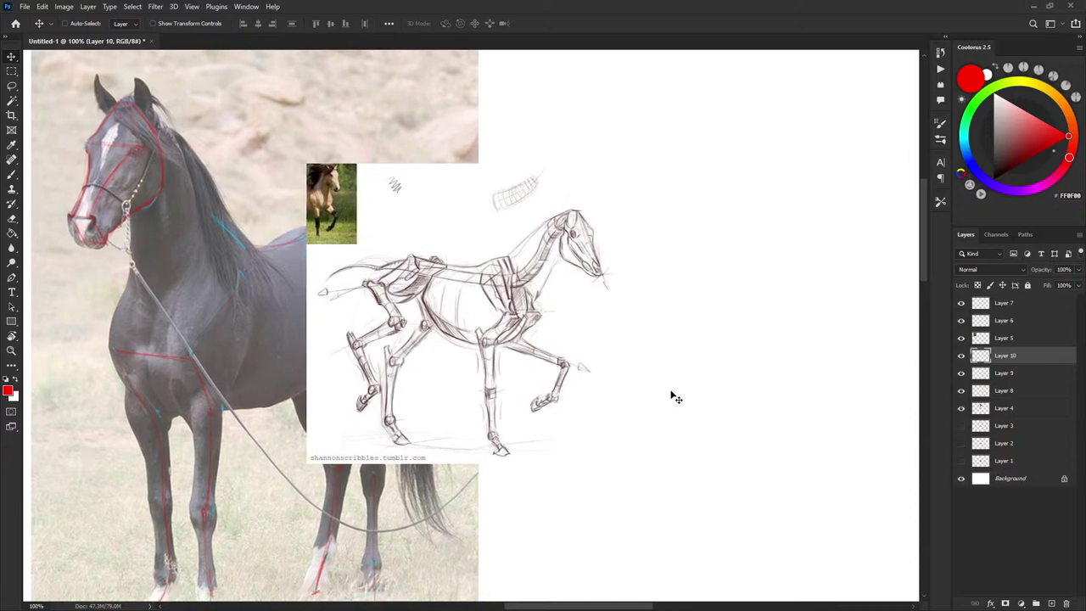
pyautogui.moveTo(669, 379); pyautogui.dragTo(689, 373)
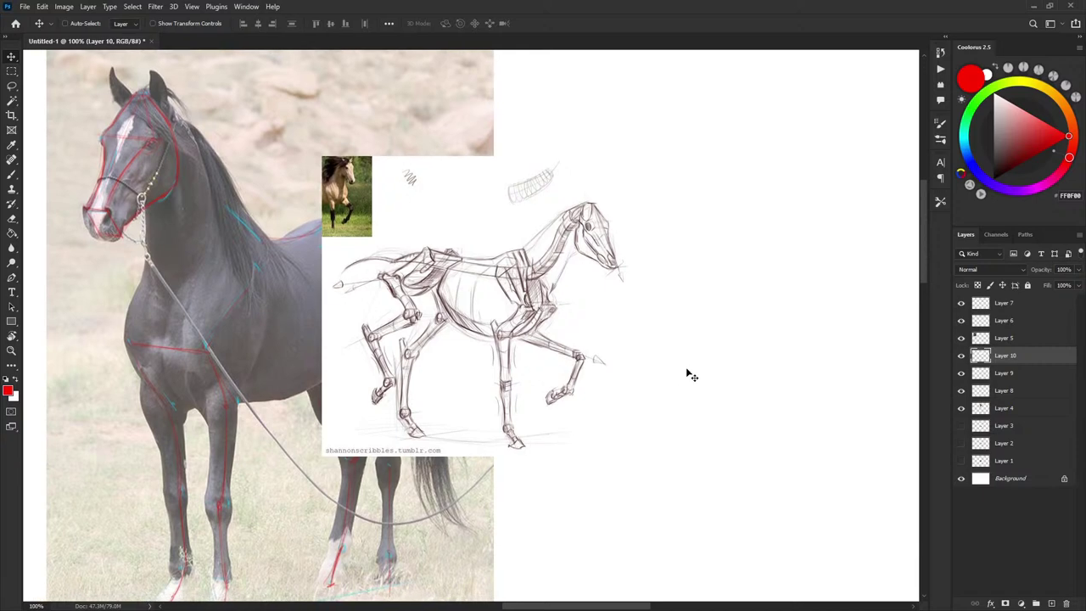
pyautogui.moveTo(586, 354); pyautogui.dragTo(648, 333)
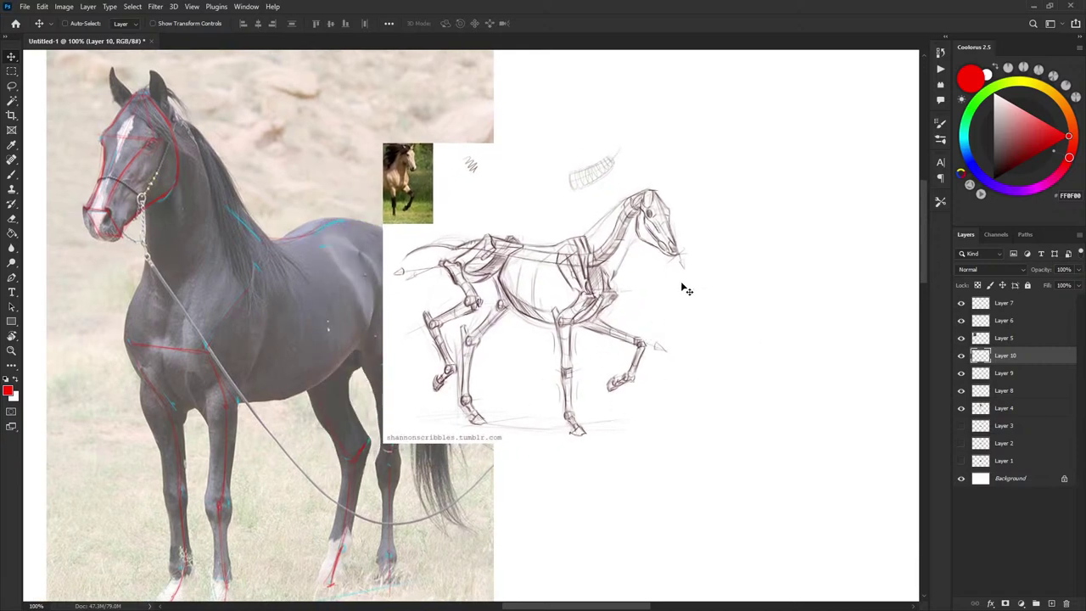
pyautogui.moveTo(693, 346); pyautogui.dragTo(691, 354)
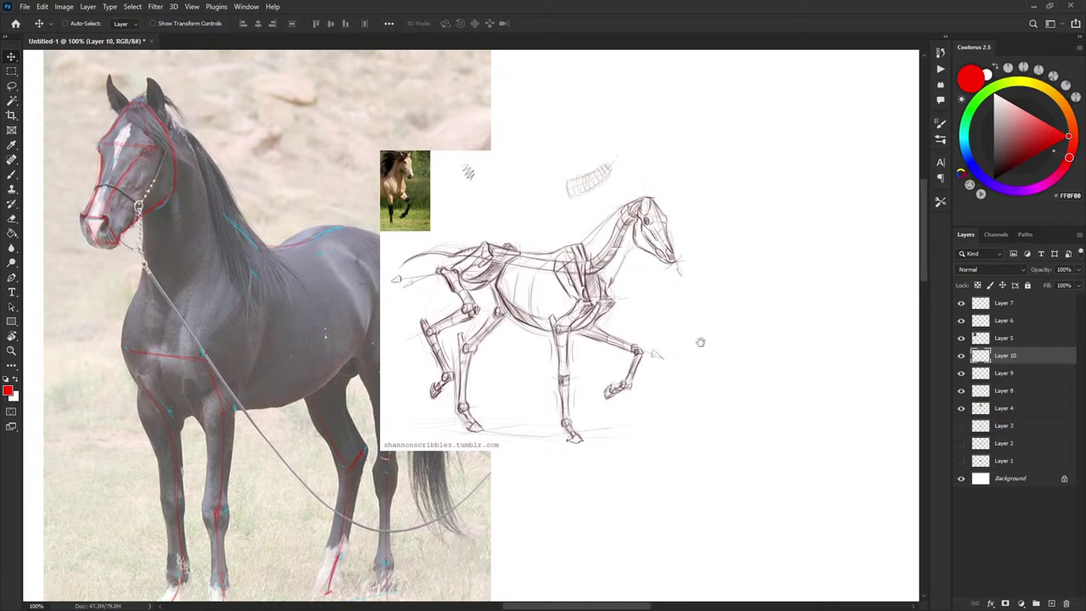
# Delete the pasted trotting horse sketch from beside the black horse photo.
pyautogui.moveTo(705, 343)
pyautogui.mouseDown()
pyautogui.moveTo(667, 342)
pyautogui.moveTo(662, 374)
pyautogui.moveTo(654, 361)
pyautogui.mouseUp()
pyautogui.press('Delete')
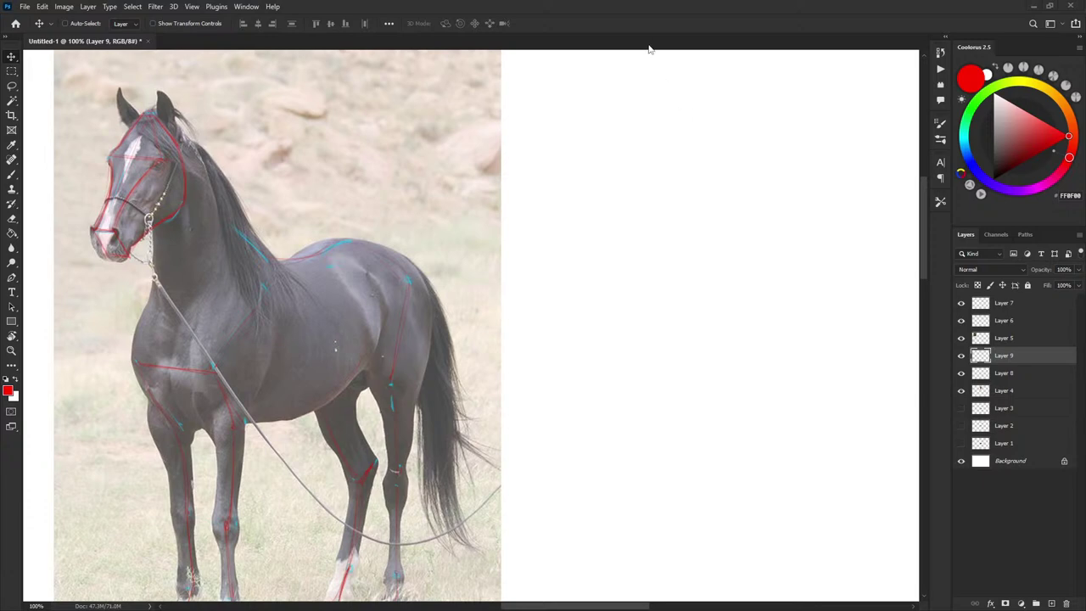
# Brush a red shoulder line from the withers to the shoulder point and a curve up the chest's front edge to the neck.
pyautogui.moveTo(263, 341); pyautogui.dragTo(403, 333)
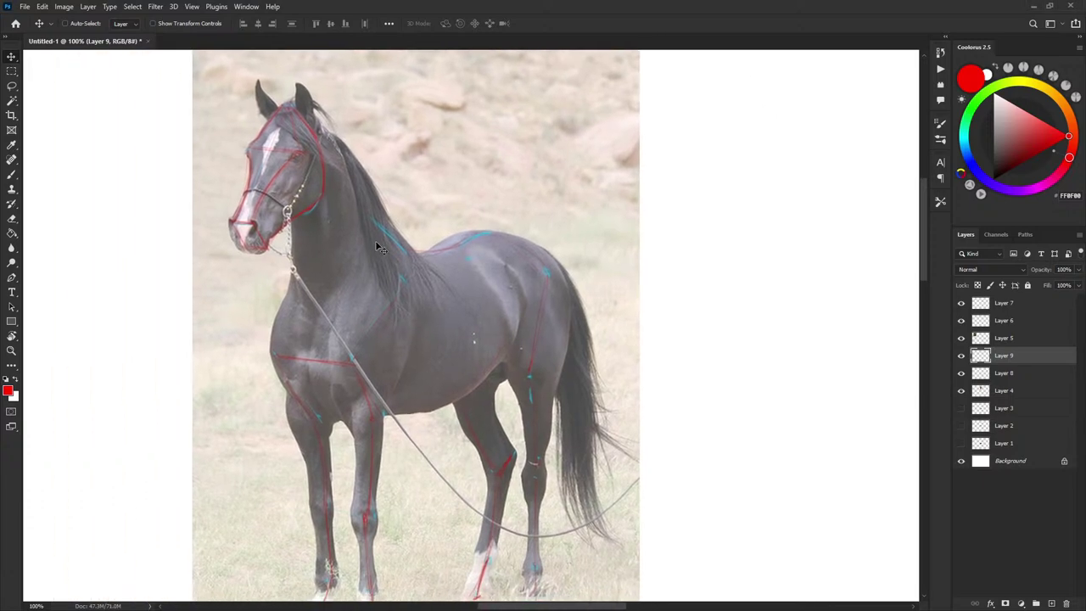
pyautogui.press('b')
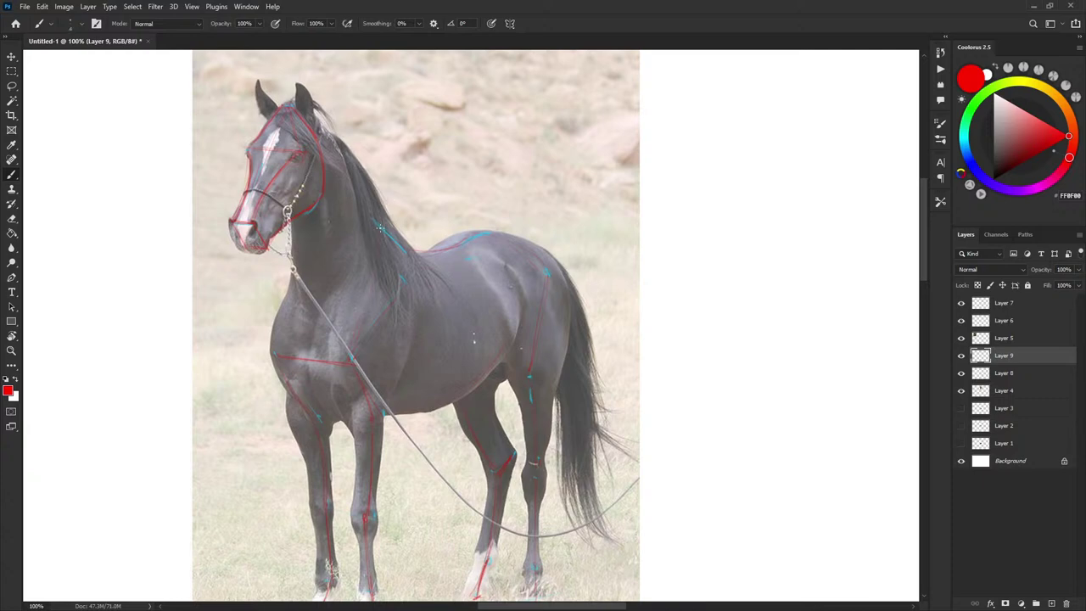
pyautogui.moveTo(378, 224); pyautogui.dragTo(348, 363)
pyautogui.moveTo(275, 352); pyautogui.dragTo(297, 279)
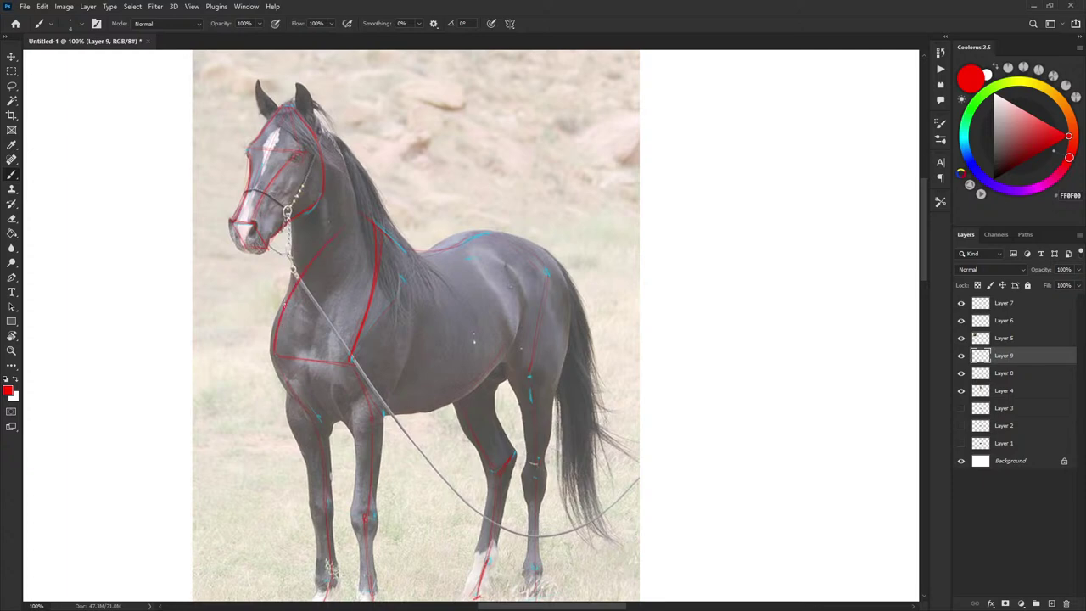
# With a smaller brush, complete the red chest block with the neck base, chest centre line, lower edge and rear shoulder line.
pyautogui.press('[')
pyautogui.moveTo(343, 225); pyautogui.dragTo(369, 216)
pyautogui.moveTo(350, 416); pyautogui.dragTo(370, 419)
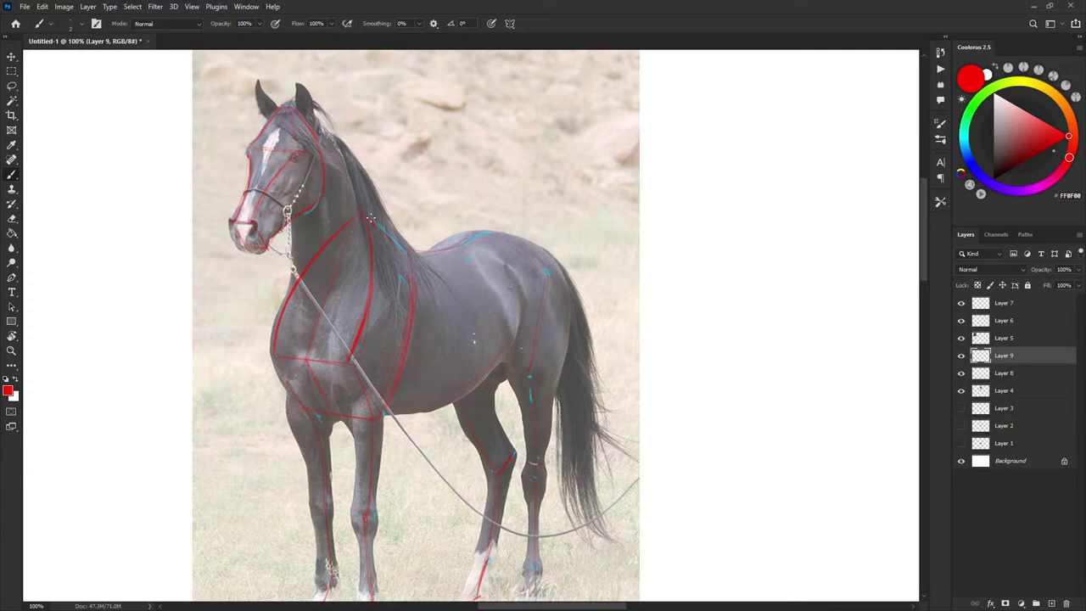
pyautogui.moveTo(438, 378); pyautogui.dragTo(478, 299)
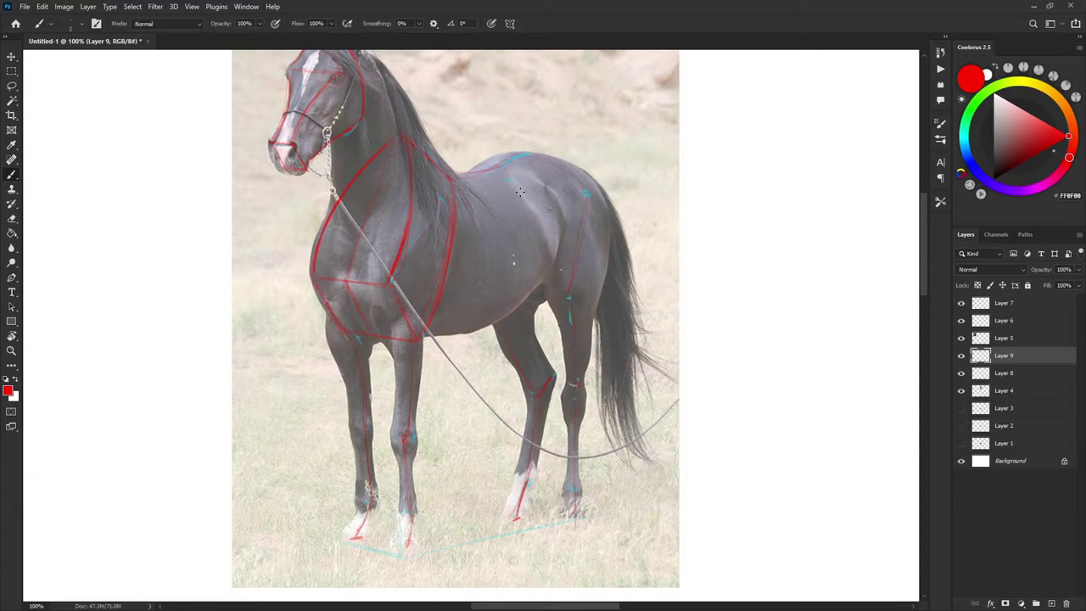
pyautogui.scroll(1, 522, 212)
pyautogui.hscroll(1, 522, 229)
pyautogui.scroll(-3, 512, 249)
pyautogui.hscroll(-1, 518, 250)
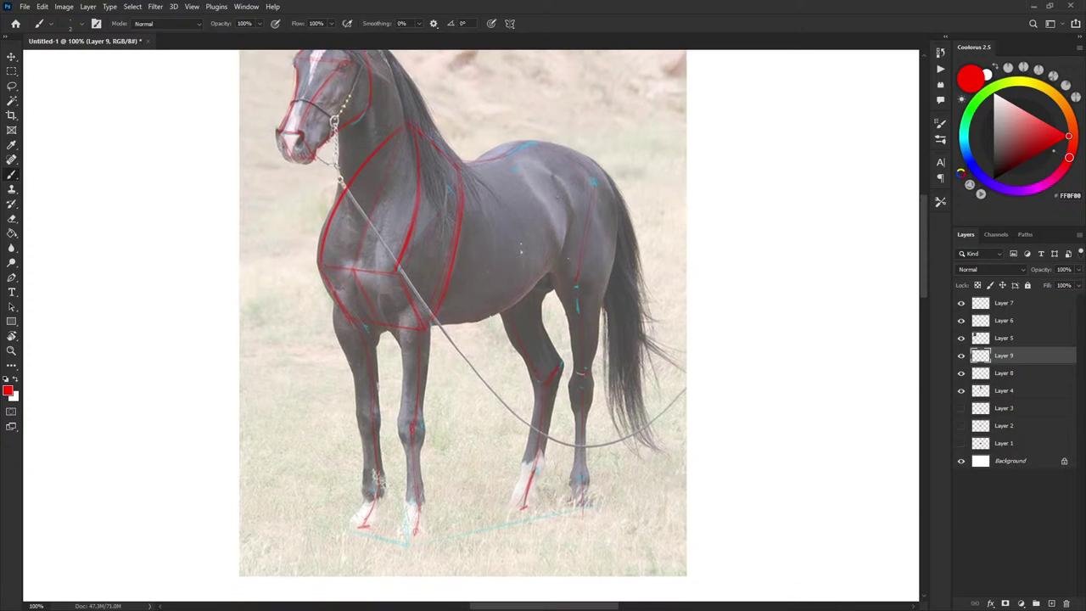
# Outline both upper front legs in red over the photo, from the chest down to the knees.
pyautogui.moveTo(550, 250); pyautogui.dragTo(549, 249)
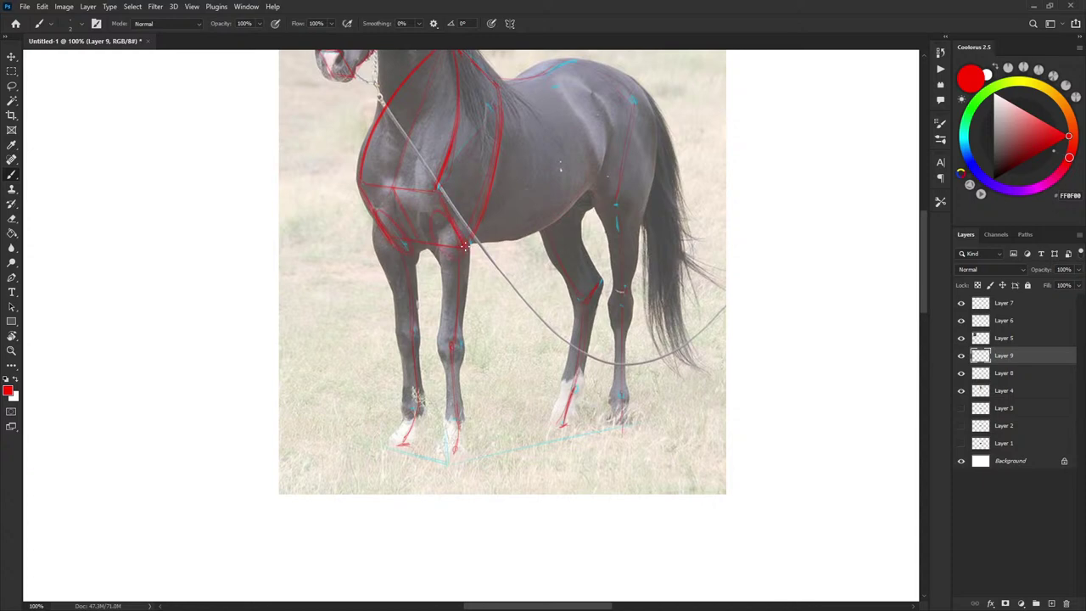
pyautogui.moveTo(431, 229); pyautogui.dragTo(441, 312)
pyautogui.moveTo(438, 260); pyautogui.dragTo(445, 335)
pyautogui.moveTo(375, 212)
pyautogui.mouseDown()
pyautogui.moveTo(395, 309)
pyautogui.moveTo(419, 326)
pyautogui.mouseUp()
pyautogui.moveTo(518, 264); pyautogui.dragTo(523, 215)
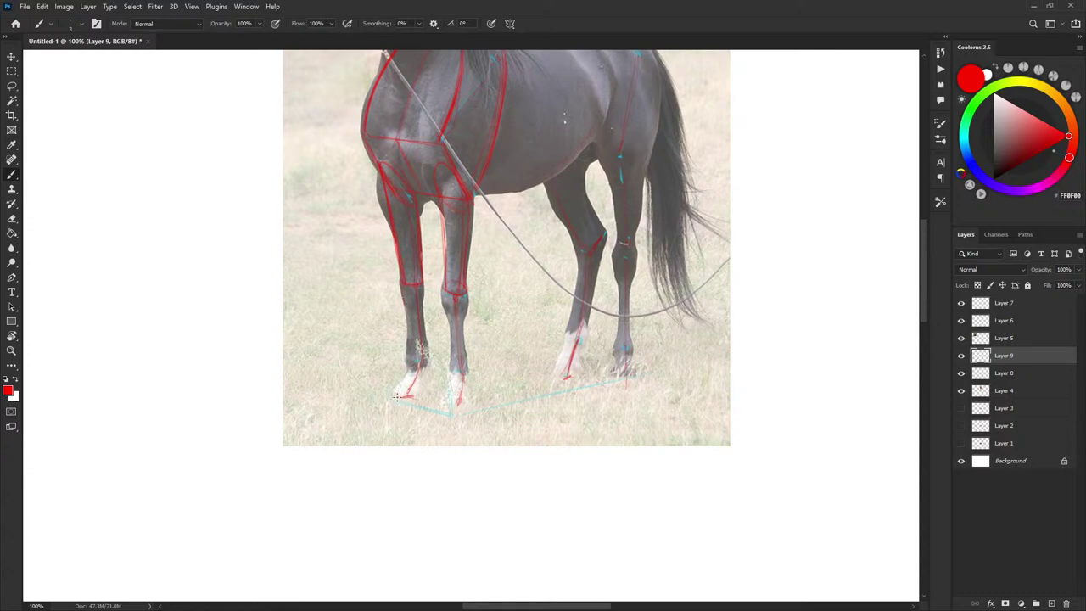
# Draw a ground line between the front hooves and block in both front knees with a parallel guide line.
pyautogui.moveTo(398, 396); pyautogui.dragTo(455, 416)
pyautogui.moveTo(422, 308); pyautogui.dragTo(449, 317)
pyautogui.moveTo(459, 317)
pyautogui.mouseDown()
pyautogui.moveTo(500, 263)
pyautogui.moveTo(470, 314)
pyautogui.mouseUp()
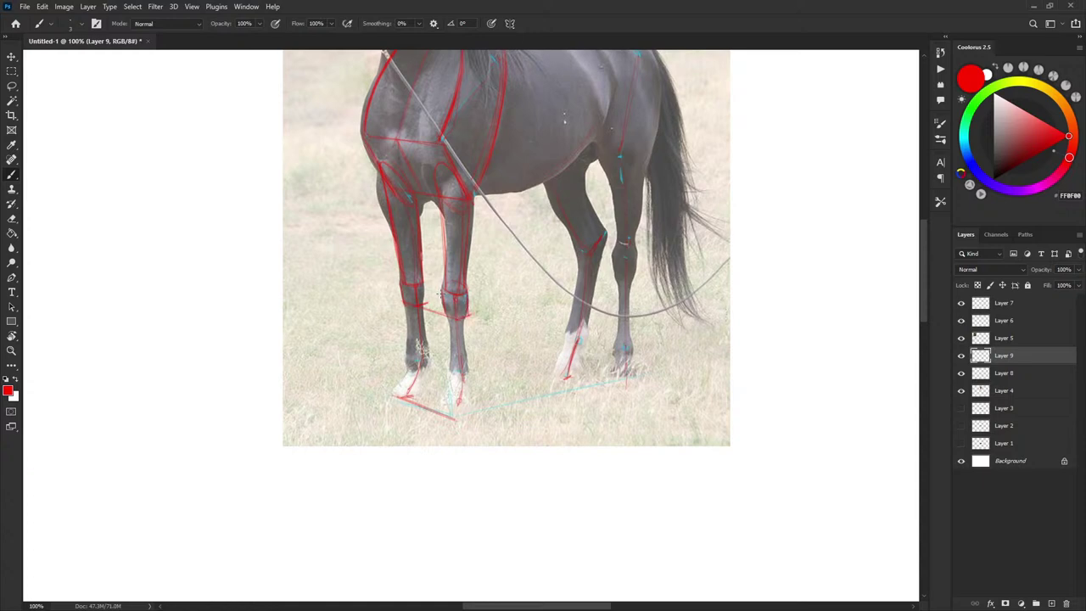
pyautogui.moveTo(423, 284); pyautogui.dragTo(426, 307)
pyautogui.moveTo(524, 291); pyautogui.dragTo(521, 287)
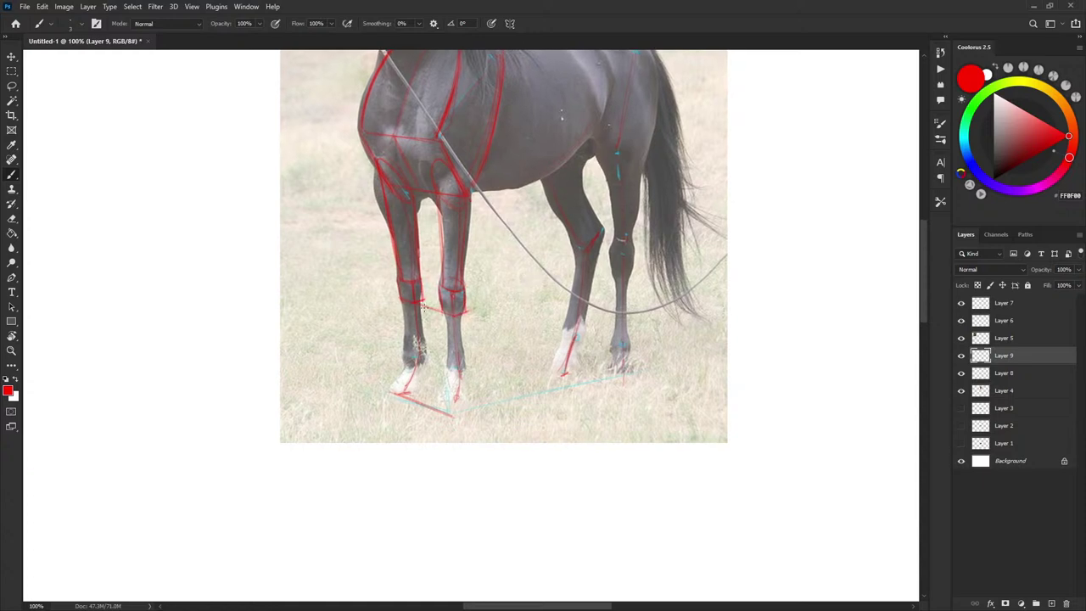
# Draw the lower front legs below the knees and circle both fetlock joints.
pyautogui.scroll(-3, 424, 330)
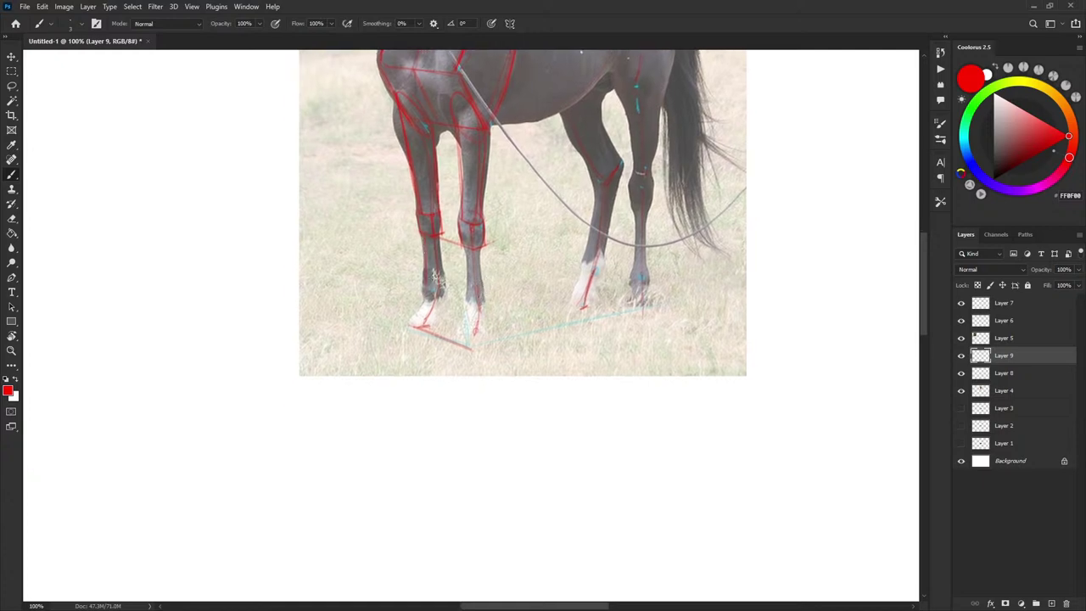
pyautogui.moveTo(441, 296)
pyautogui.mouseDown()
pyautogui.moveTo(426, 284)
pyautogui.moveTo(440, 293)
pyautogui.mouseUp()
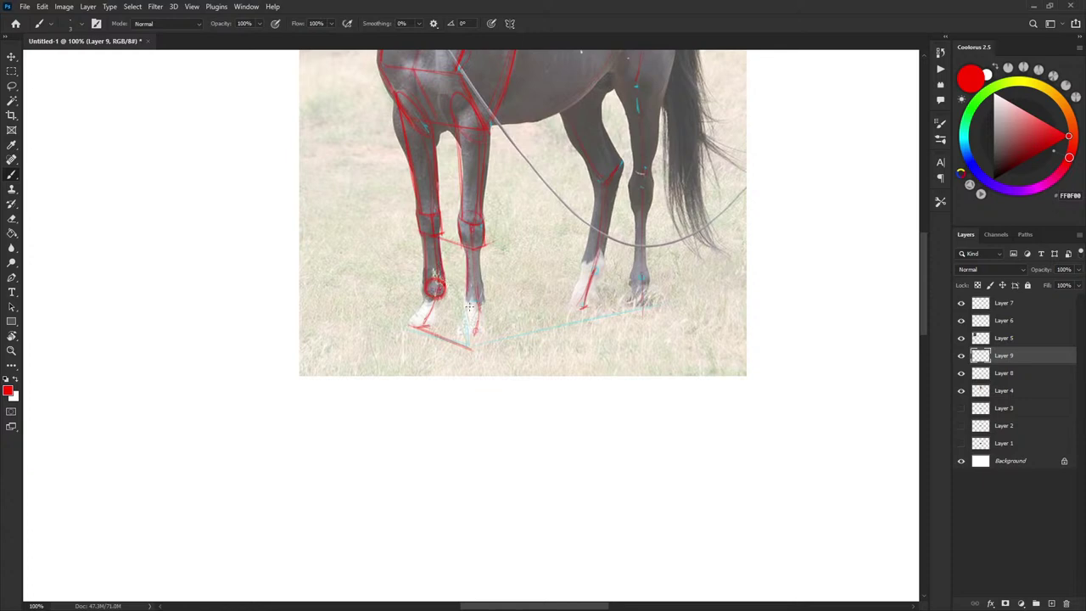
pyautogui.moveTo(465, 300)
pyautogui.mouseDown()
pyautogui.moveTo(484, 303)
pyautogui.moveTo(468, 294)
pyautogui.mouseUp()
pyautogui.moveTo(518, 176); pyautogui.dragTo(477, 302)
pyautogui.moveTo(479, 245); pyautogui.dragTo(475, 293)
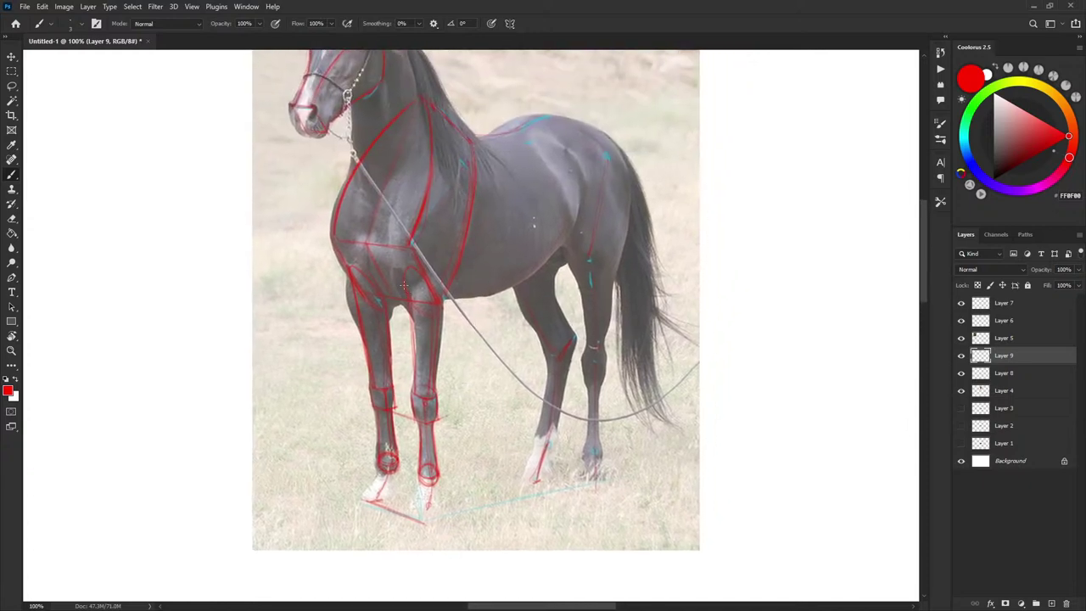
# Erase the heavy red lines over the horse's shoulder, withers and ribcage on Layer 9.
pyautogui.scroll(3, 476, 299)
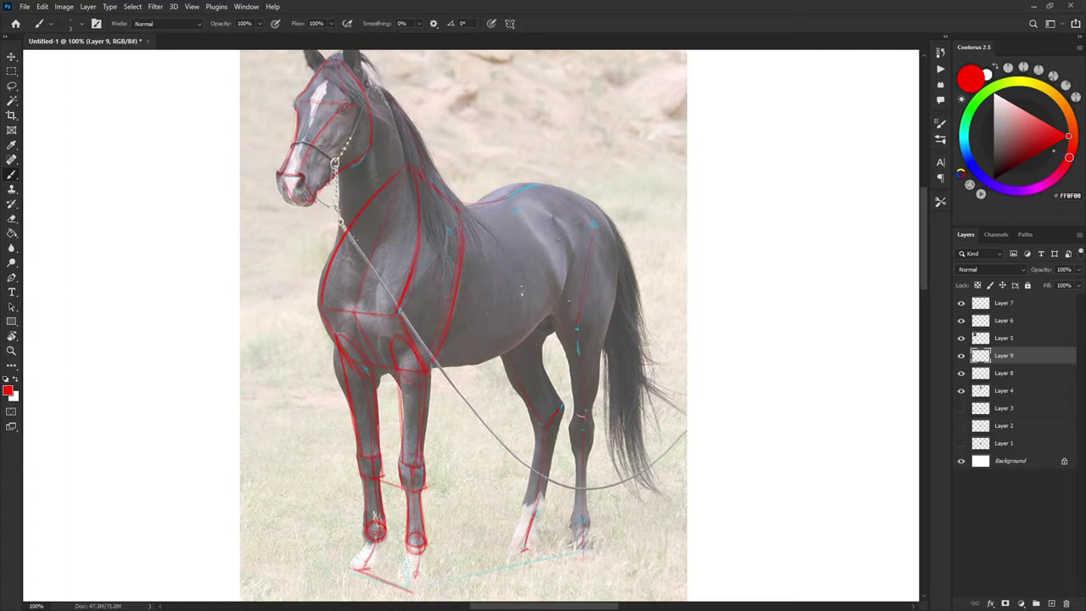
pyautogui.press('e')
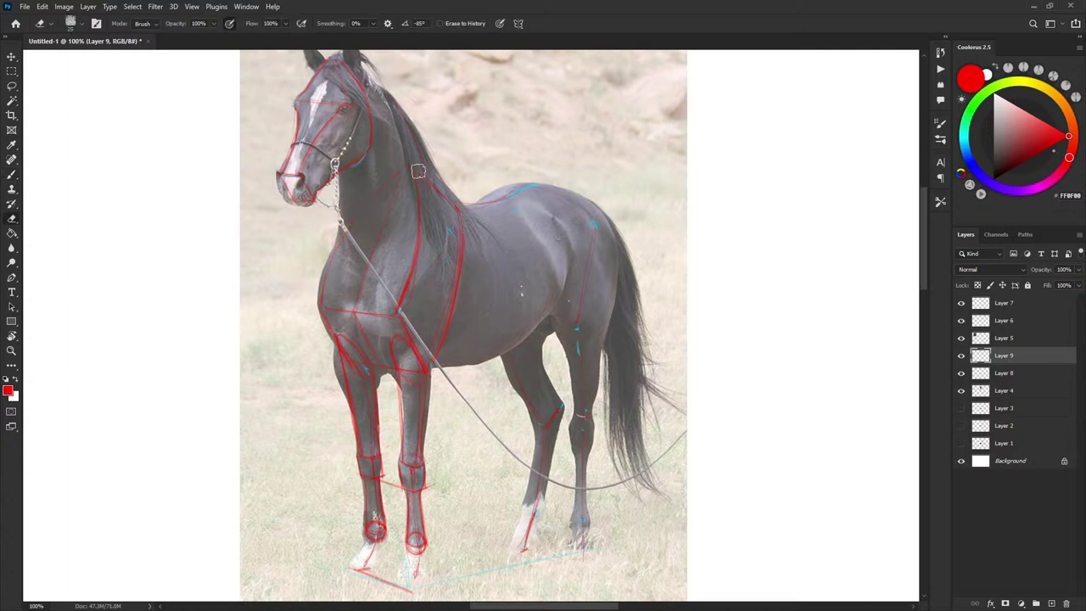
pyautogui.moveTo(418, 171)
pyautogui.mouseDown()
pyautogui.moveTo(418, 215)
pyautogui.moveTo(381, 219)
pyautogui.moveTo(446, 237)
pyautogui.moveTo(462, 267)
pyautogui.moveTo(439, 347)
pyautogui.mouseUp()
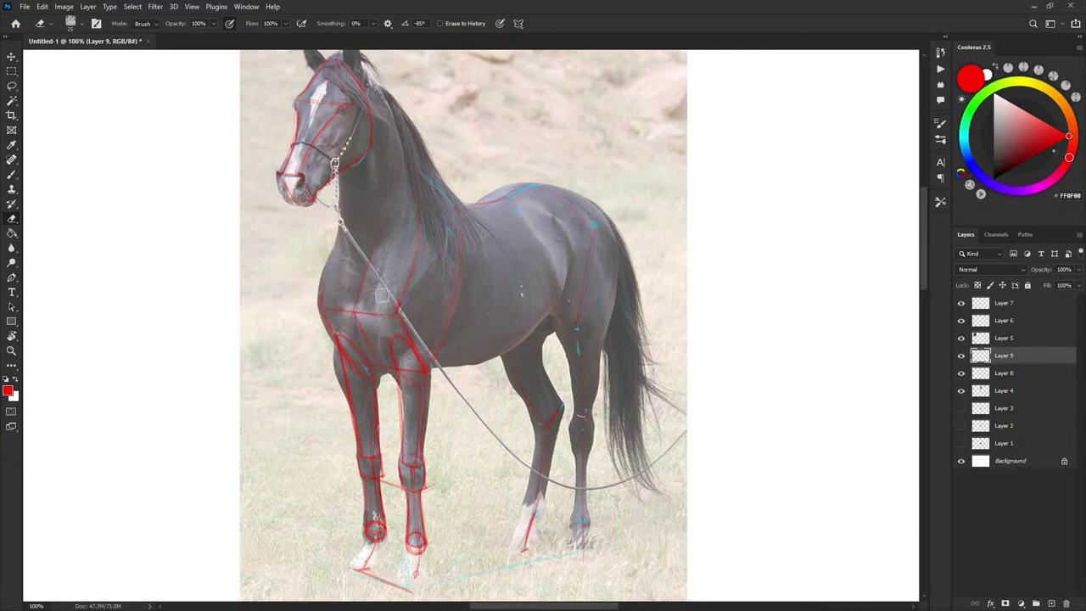
# Redraw the shoulder lines from the withers down to the chest, including the chest's centre line.
pyautogui.press('b')
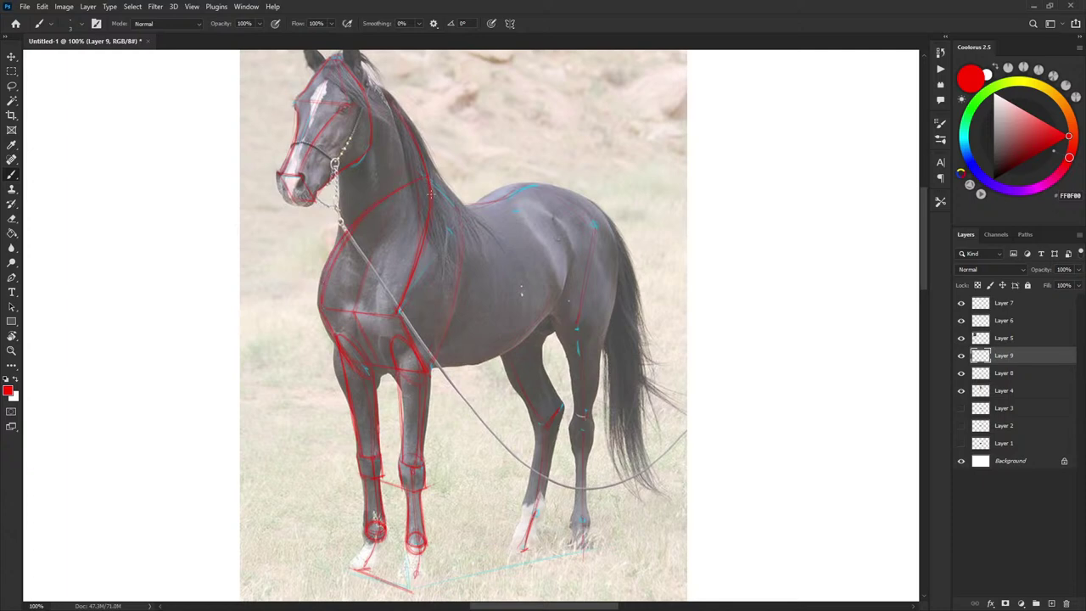
pyautogui.moveTo(431, 194); pyautogui.dragTo(408, 298)
pyautogui.moveTo(426, 174); pyautogui.dragTo(353, 307)
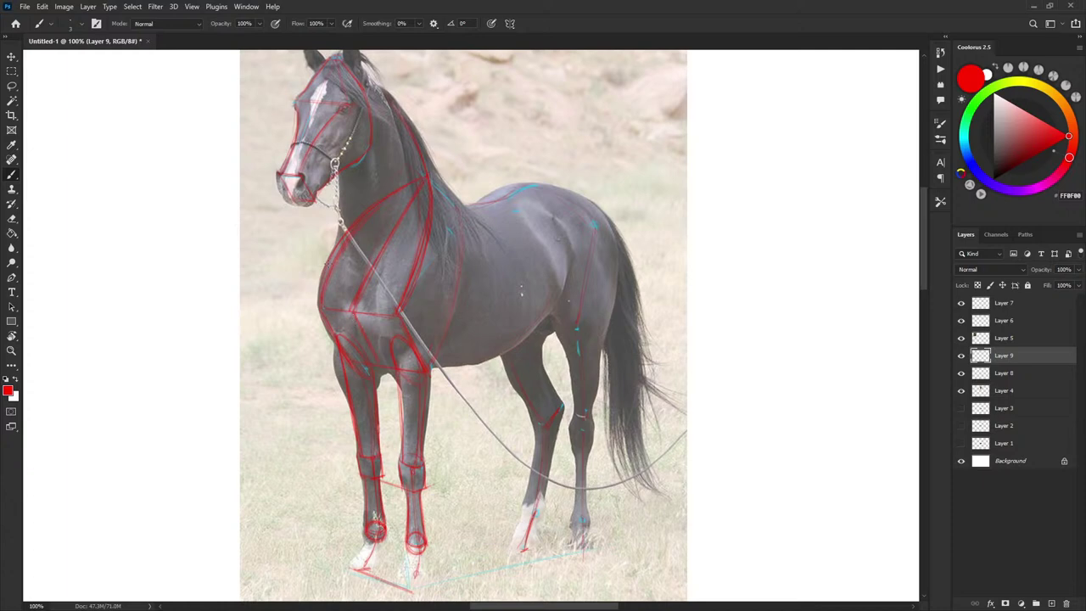
# Lighten the front shoulder curve, and draw the withers line, ribcage edge, front neck contour and rounded neck base.
pyautogui.press('e')
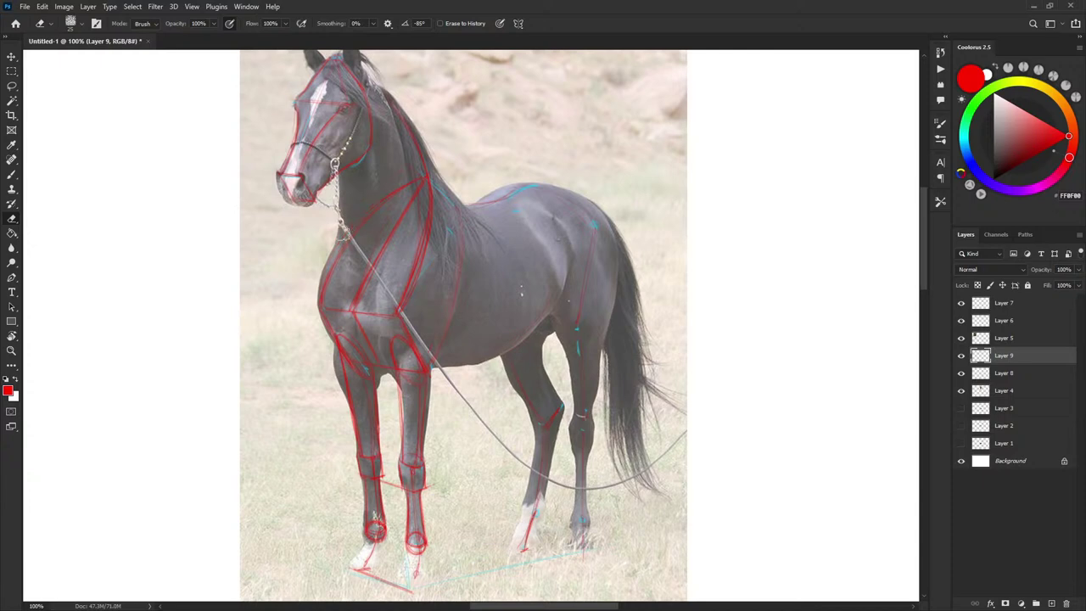
pyautogui.press('b')
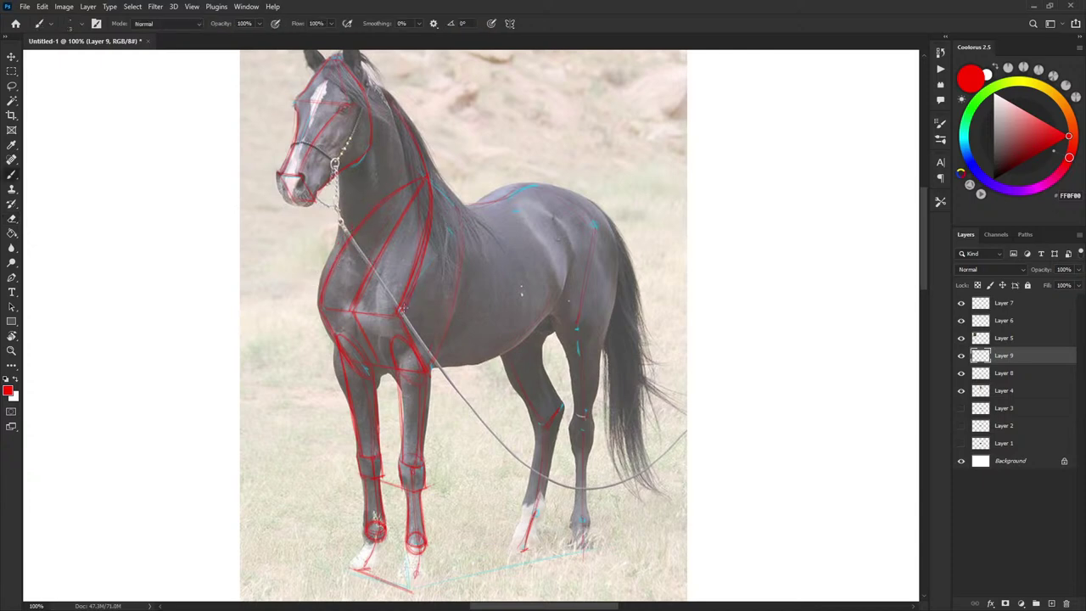
pyautogui.moveTo(427, 174); pyautogui.dragTo(465, 217)
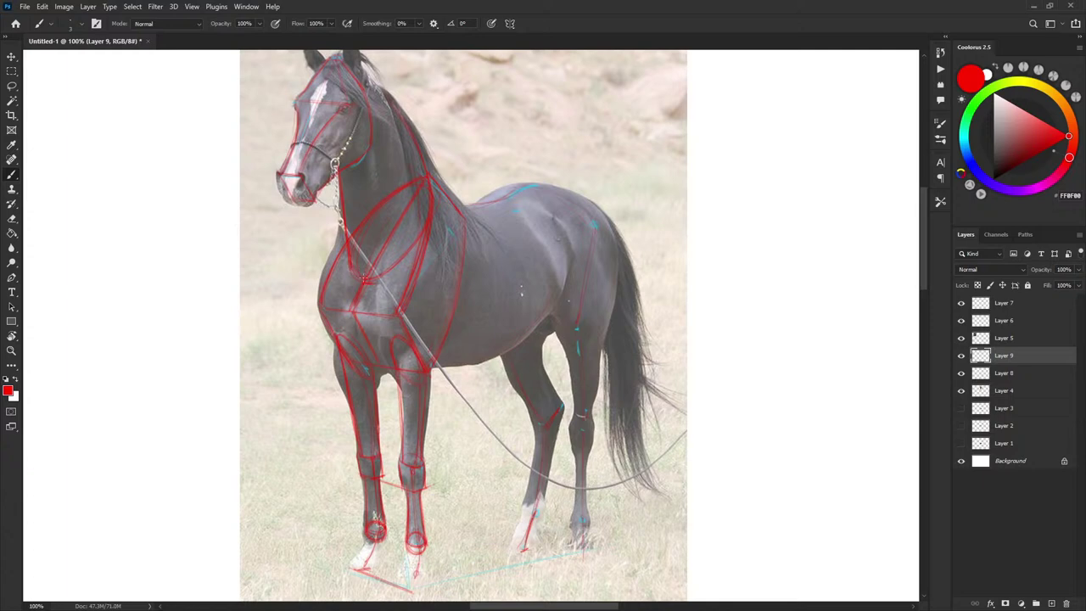
# Erase the centre line crossing the neck base and lighten the upper edge of the neck oval.
pyautogui.moveTo(542, 254); pyautogui.dragTo(533, 270)
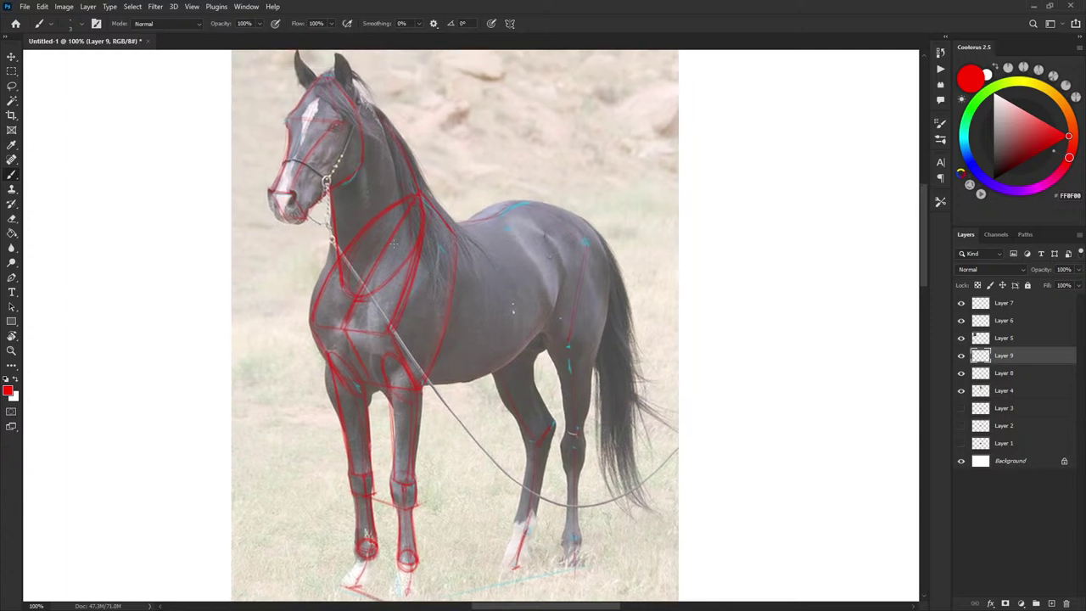
pyautogui.press('x')
pyautogui.press('e')
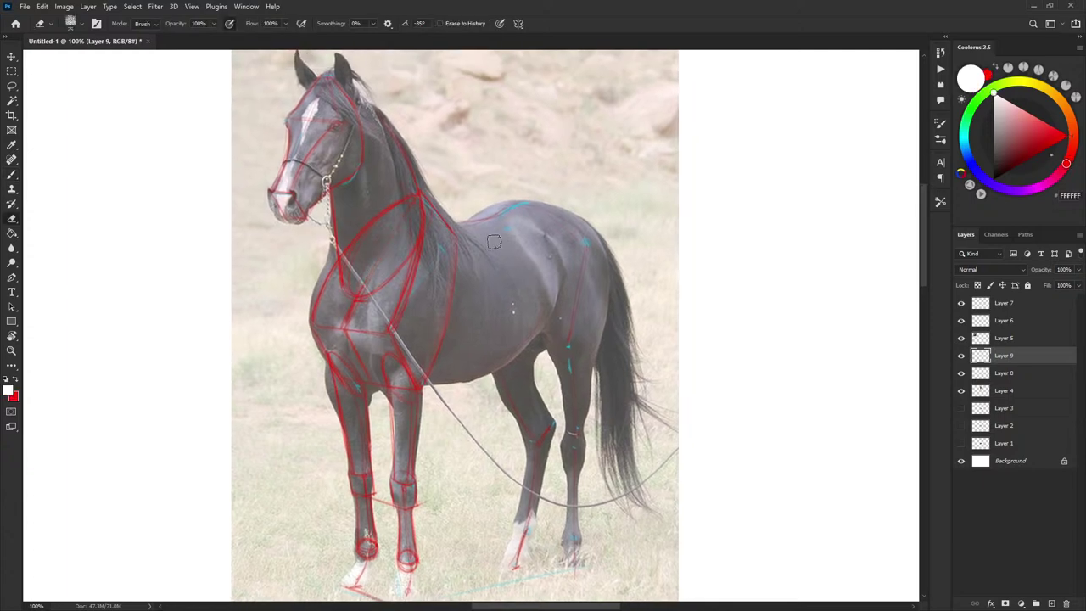
pyautogui.moveTo(348, 253)
pyautogui.mouseDown()
pyautogui.moveTo(370, 210)
pyautogui.moveTo(411, 194)
pyautogui.mouseUp()
pyautogui.moveTo(557, 280); pyautogui.dragTo(568, 248)
# Draw the pasterns and hooves of both front legs in red below the fetlock circles.
pyautogui.press('b')
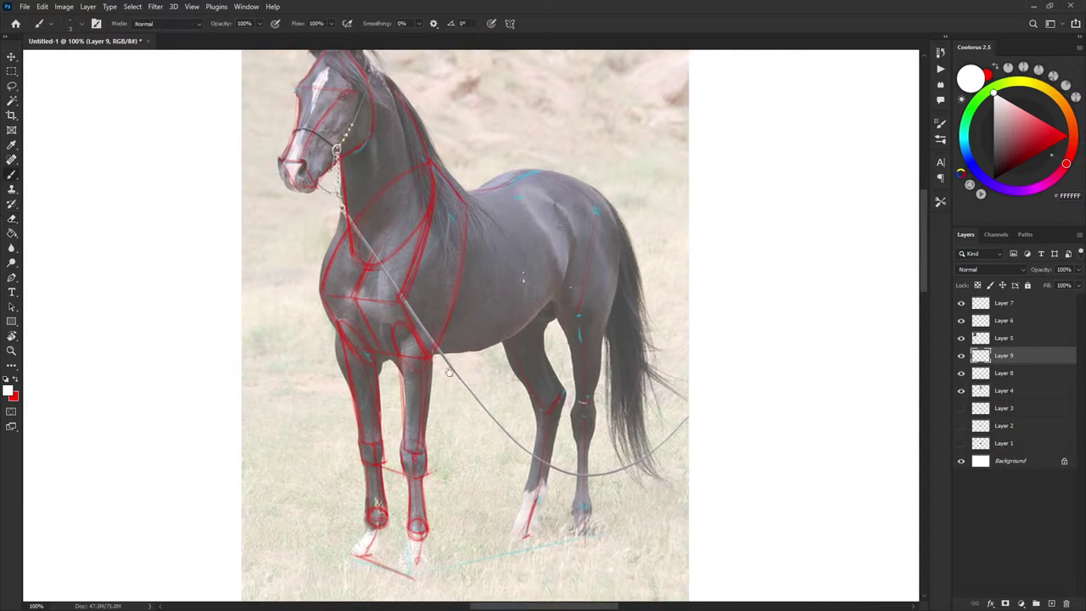
pyautogui.moveTo(449, 372); pyautogui.dragTo(479, 259)
pyautogui.moveTo(487, 384); pyautogui.dragTo(492, 339)
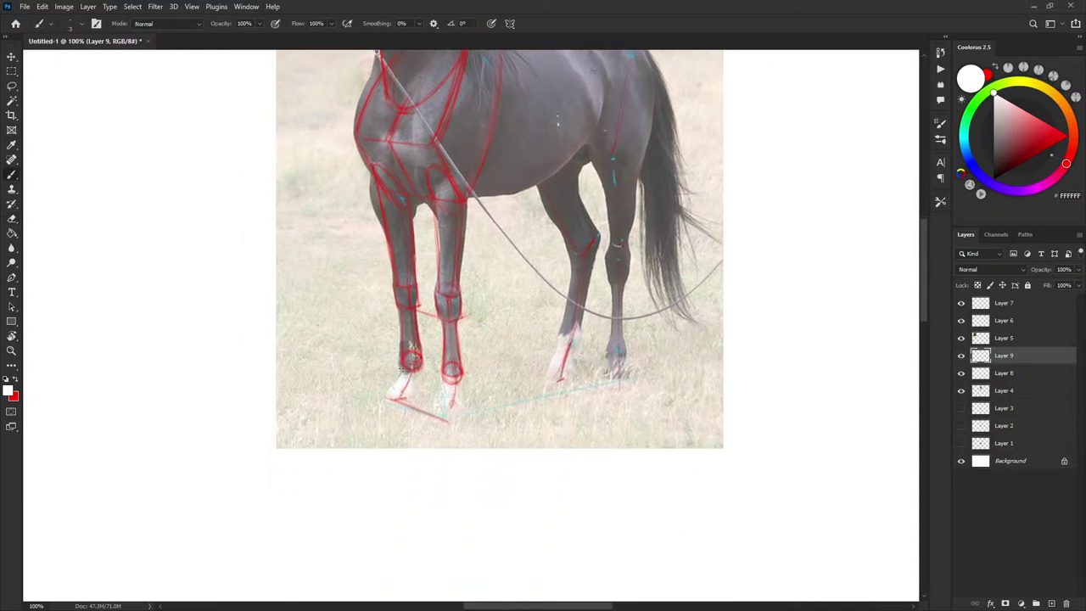
pyautogui.press('x')
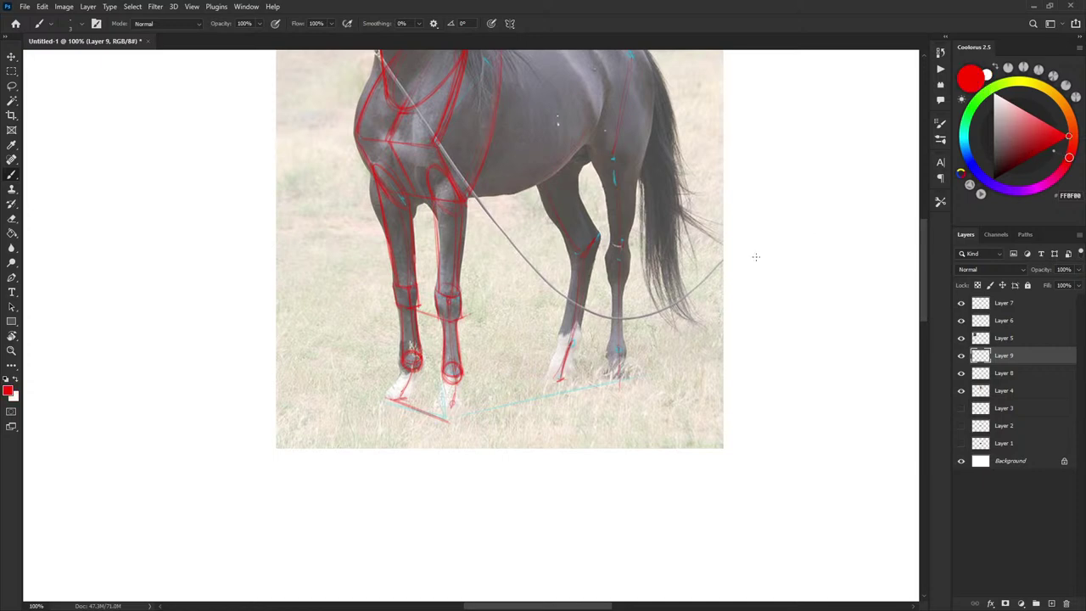
pyautogui.moveTo(512, 360); pyautogui.dragTo(497, 333)
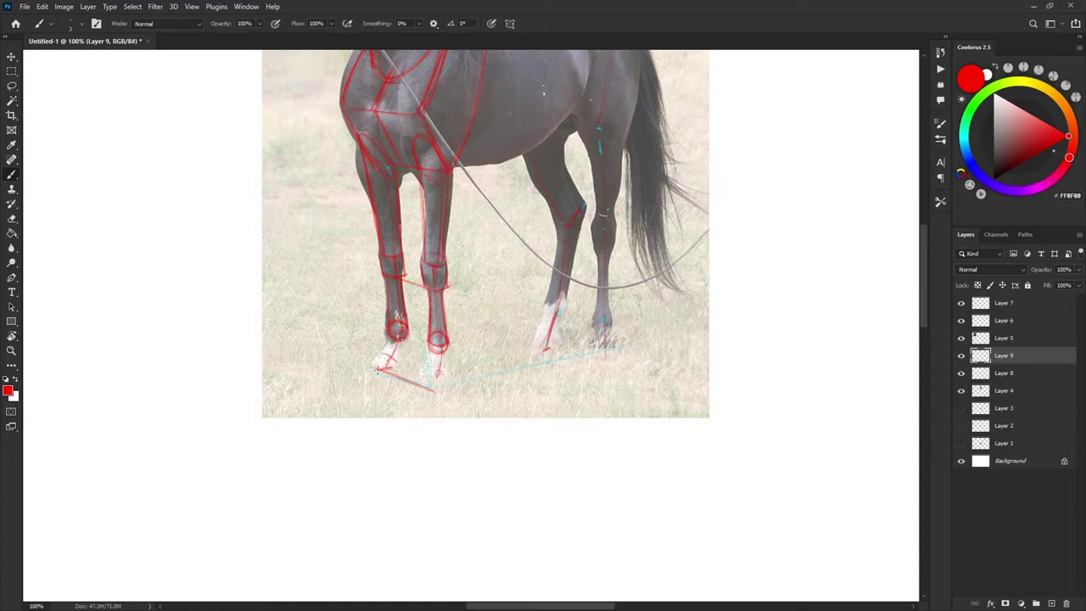
pyautogui.moveTo(373, 367)
pyautogui.mouseDown()
pyautogui.moveTo(399, 363)
pyautogui.moveTo(373, 366)
pyautogui.moveTo(384, 354)
pyautogui.moveTo(397, 366)
pyautogui.moveTo(389, 342)
pyautogui.moveTo(382, 354)
pyautogui.moveTo(397, 358)
pyautogui.mouseUp()
pyautogui.moveTo(405, 326); pyautogui.dragTo(408, 337)
pyautogui.moveTo(431, 371)
pyautogui.mouseDown()
pyautogui.moveTo(445, 370)
pyautogui.moveTo(429, 384)
pyautogui.moveTo(449, 383)
pyautogui.mouseUp()
pyautogui.moveTo(601, 224); pyautogui.dragTo(537, 319)
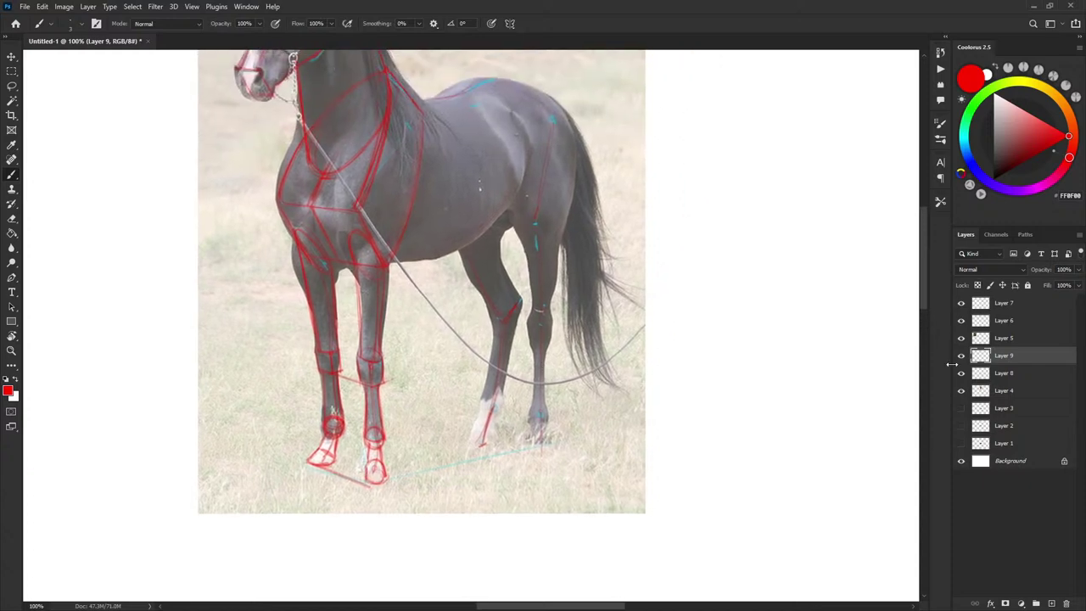
# Hide the reference photo on Layer 4 to examine the whole construction sketch, and show the photo again.
pyautogui.click(962, 390)
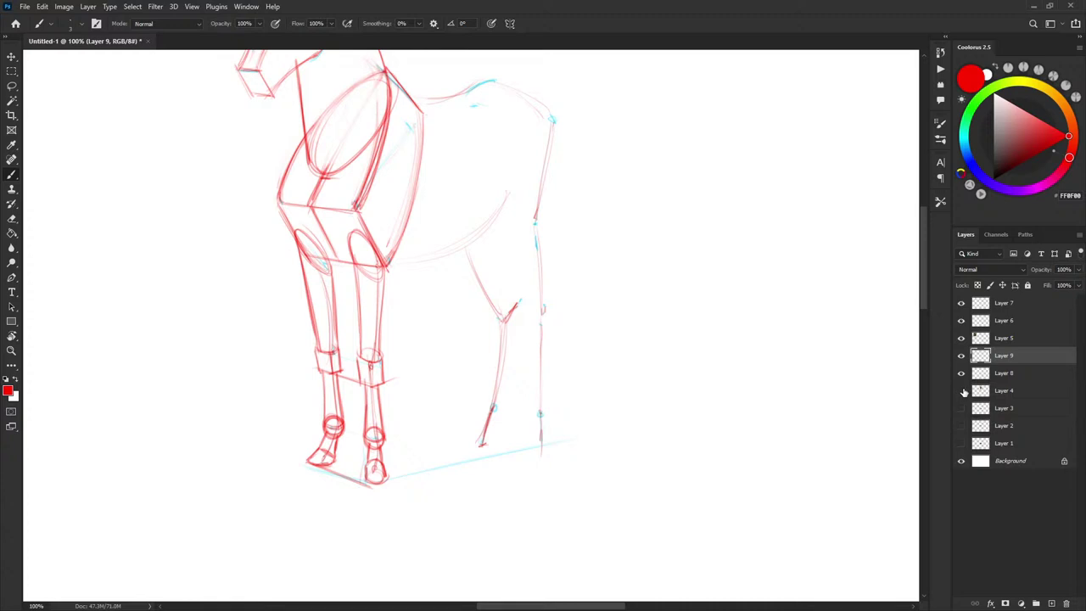
pyautogui.moveTo(669, 311); pyautogui.dragTo(660, 388)
pyautogui.hotkey('ctrl', '-')
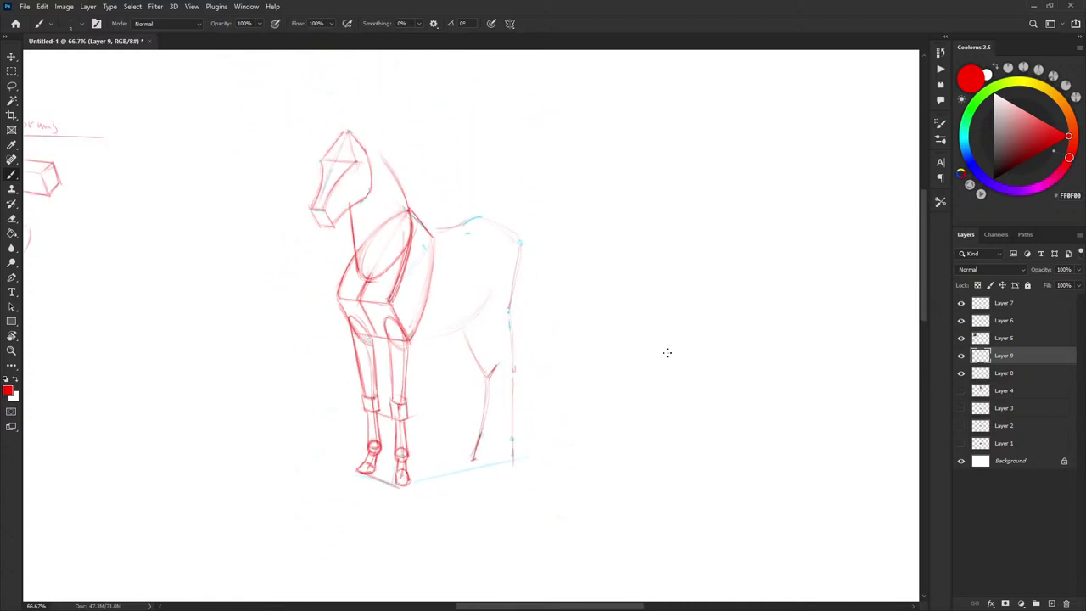
pyautogui.click(962, 390)
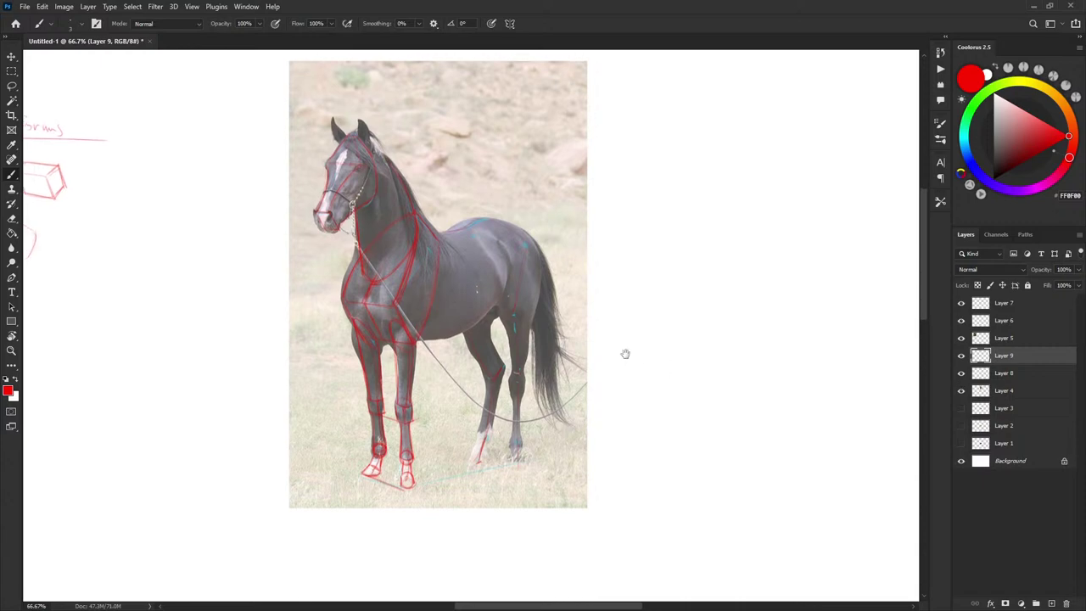
# Erase the surplus construction lines inside the neck base above the chest.
pyautogui.hotkey('ctrl', '+')
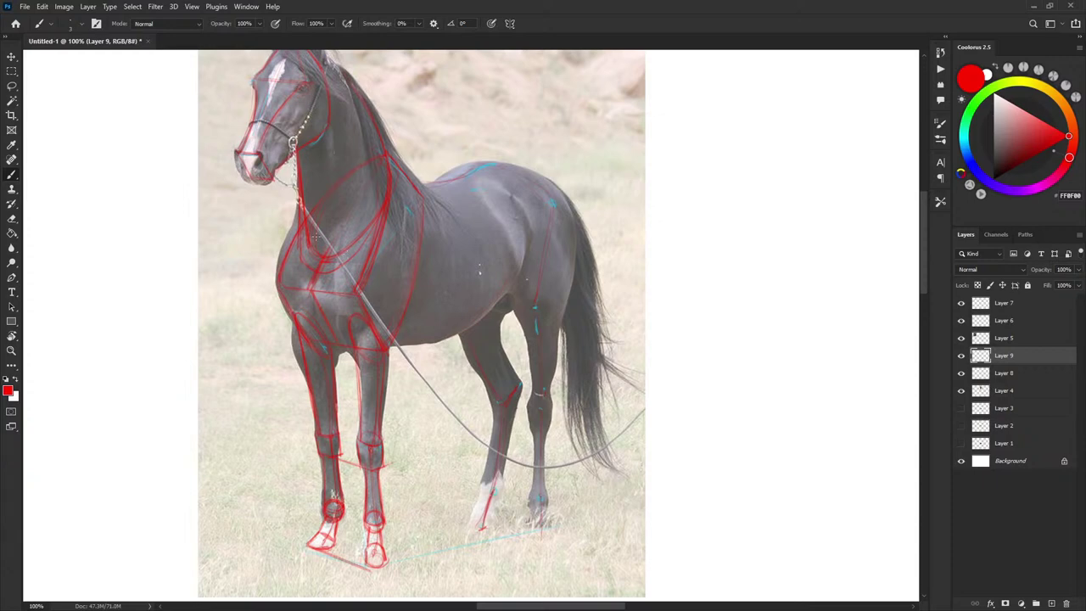
pyautogui.press('e')
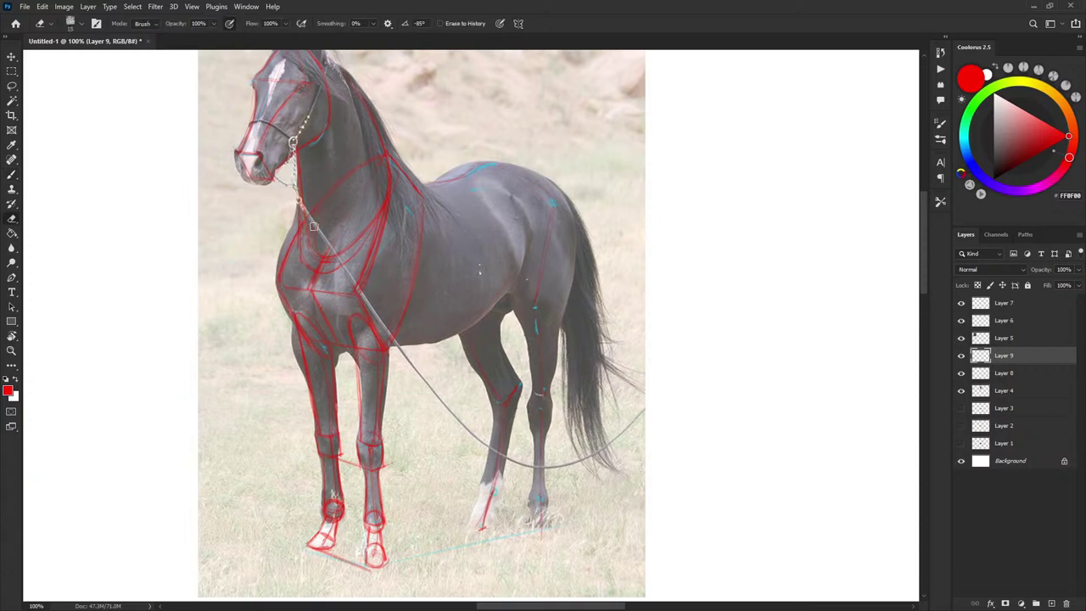
pyautogui.moveTo(317, 252); pyautogui.dragTo(356, 239)
pyautogui.press('space')
pyautogui.moveTo(419, 224); pyautogui.dragTo(414, 228)
pyautogui.press('b')
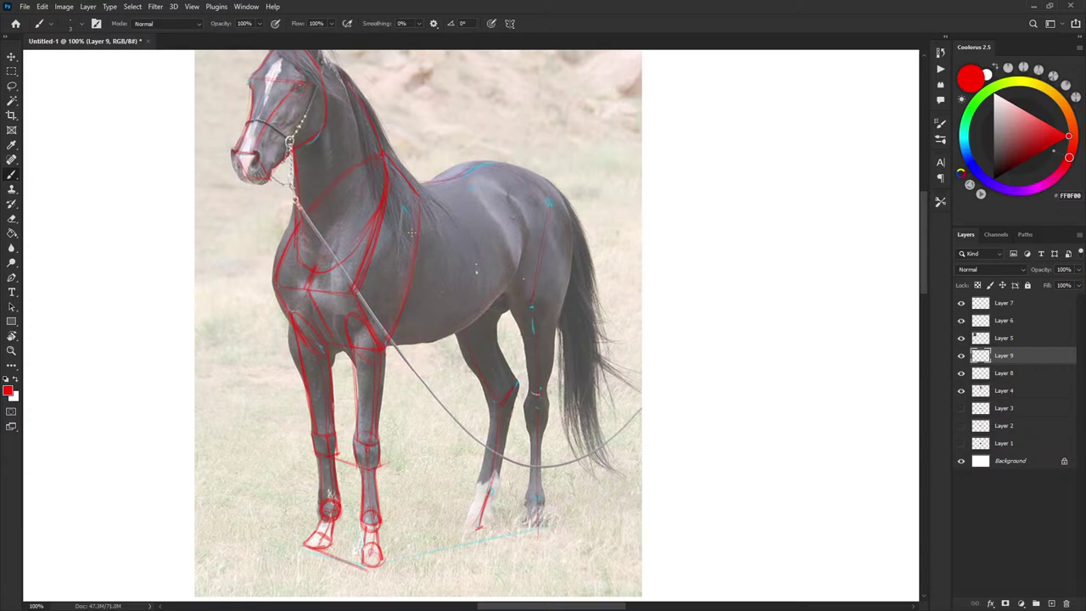
# Draw the rump contour and the inner hip lines across the croup in red, and strengthen the belly line.
pyautogui.hotkey('ctrl', ',')
pyautogui.hotkey('ctrl', ',')
pyautogui.moveTo(450, 175)
pyautogui.mouseDown()
pyautogui.moveTo(526, 206)
pyautogui.moveTo(502, 190)
pyautogui.mouseUp()
pyautogui.moveTo(435, 178)
pyautogui.mouseDown()
pyautogui.moveTo(471, 164)
pyautogui.moveTo(500, 188)
pyautogui.mouseUp()
pyautogui.moveTo(441, 173)
pyautogui.mouseDown()
pyautogui.moveTo(523, 168)
pyautogui.moveTo(543, 180)
pyautogui.mouseUp()
pyautogui.moveTo(470, 161)
pyautogui.mouseDown()
pyautogui.moveTo(555, 186)
pyautogui.moveTo(567, 207)
pyautogui.mouseUp()
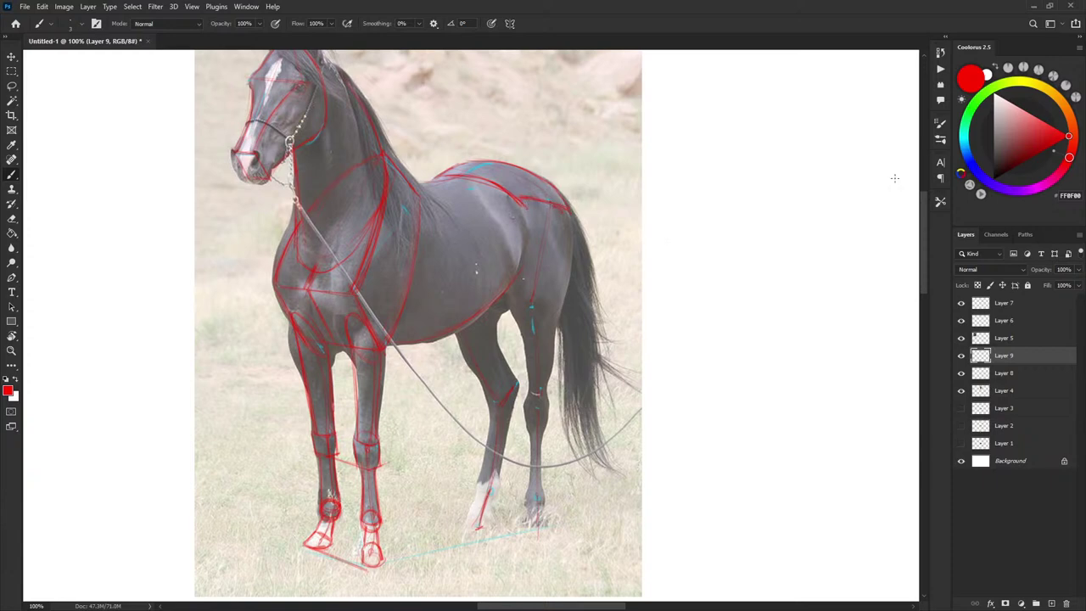
# Toggle the visibility of Layer 9 to examine the hindquarters in the photo without the red lines.
pyautogui.click(963, 356)
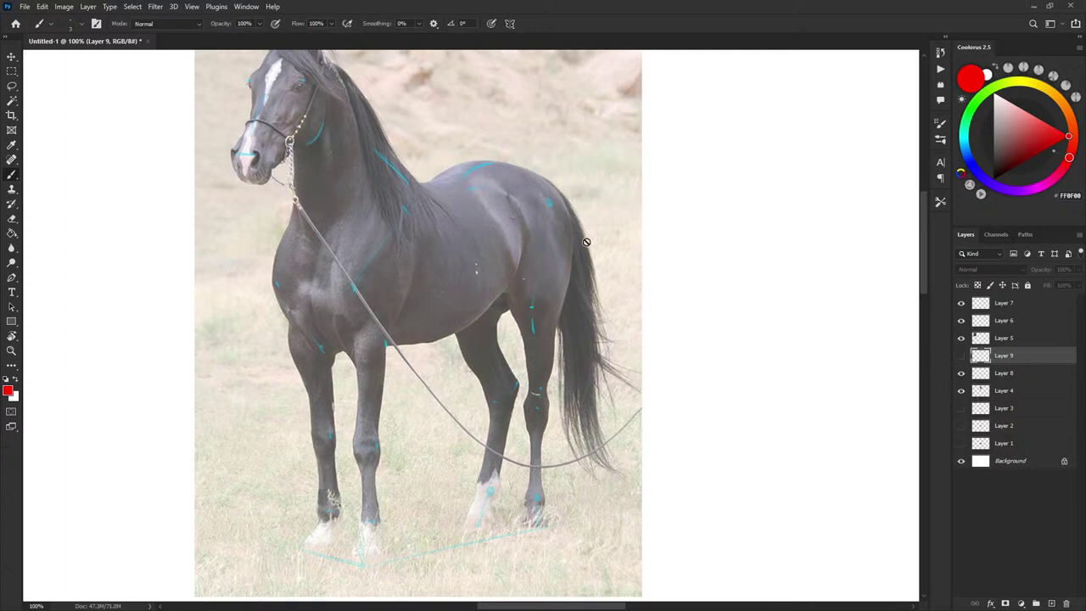
pyautogui.click(571, 213)
pyautogui.click(547, 227)
pyautogui.click(963, 356)
pyautogui.click(963, 357)
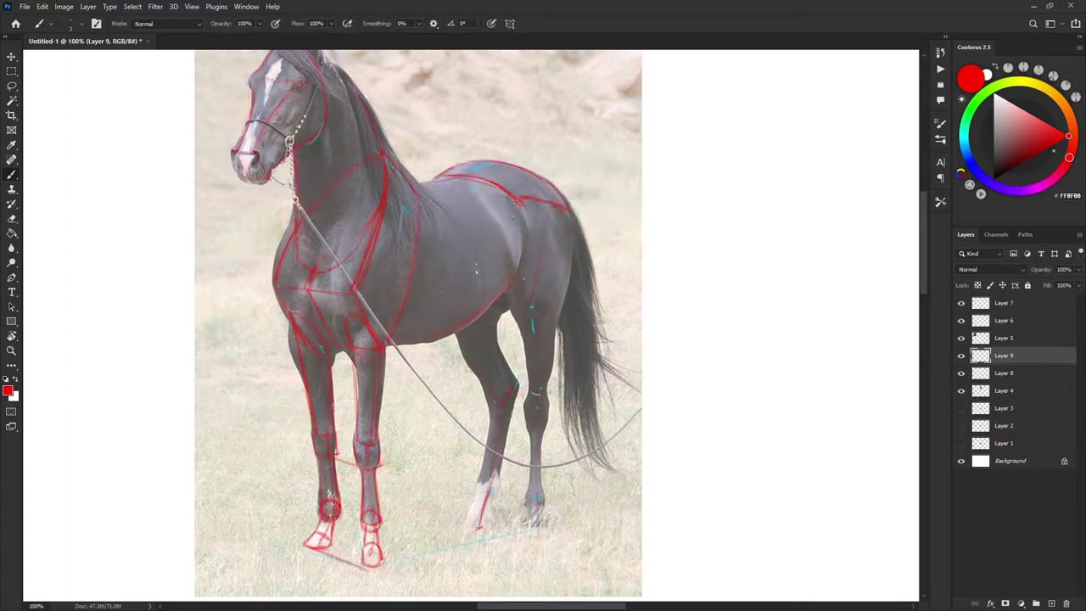
# Erase the heavy inner hip lines and redraw the croup lines, curving down the flank and joining the back.
pyautogui.press('e')
pyautogui.moveTo(463, 167)
pyautogui.mouseDown()
pyautogui.moveTo(553, 208)
pyautogui.moveTo(533, 188)
pyautogui.moveTo(556, 212)
pyautogui.mouseUp()
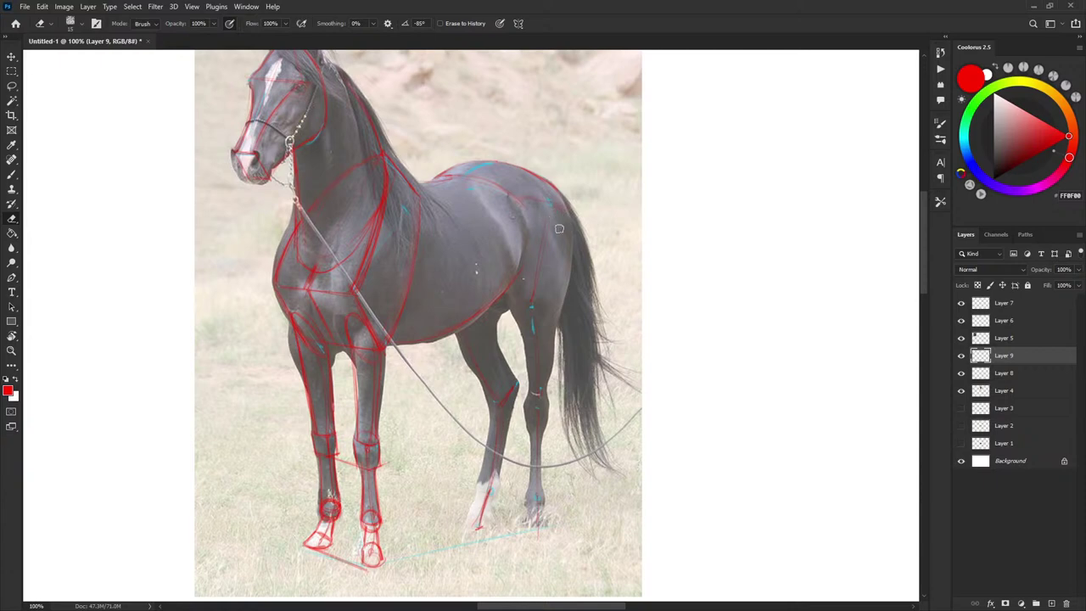
pyautogui.press('b')
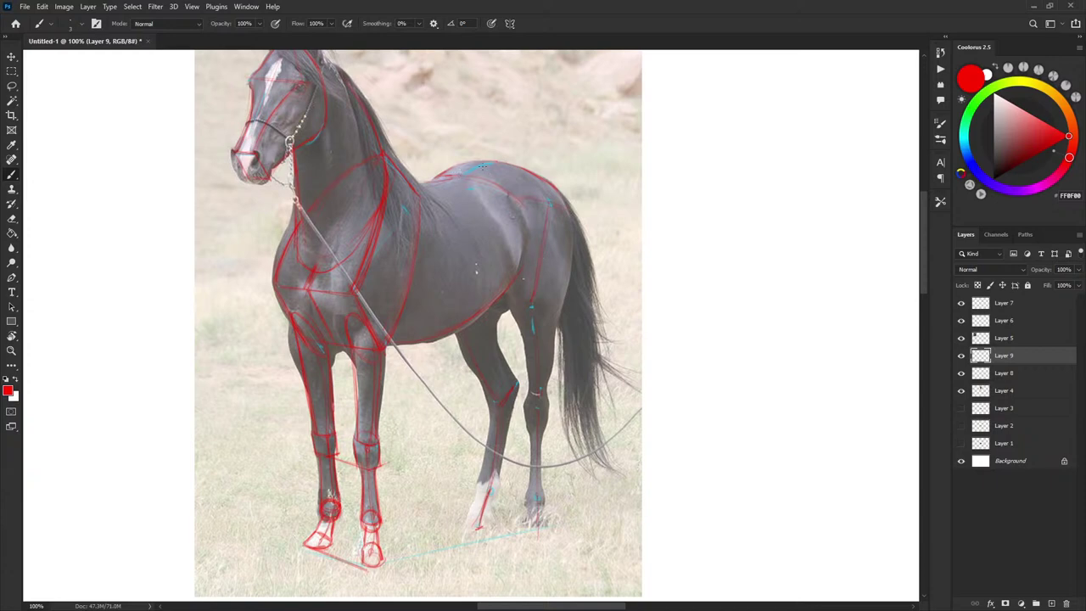
pyautogui.moveTo(451, 173)
pyautogui.mouseDown()
pyautogui.moveTo(507, 180)
pyautogui.moveTo(550, 202)
pyautogui.mouseUp()
pyautogui.moveTo(449, 176); pyautogui.dragTo(521, 204)
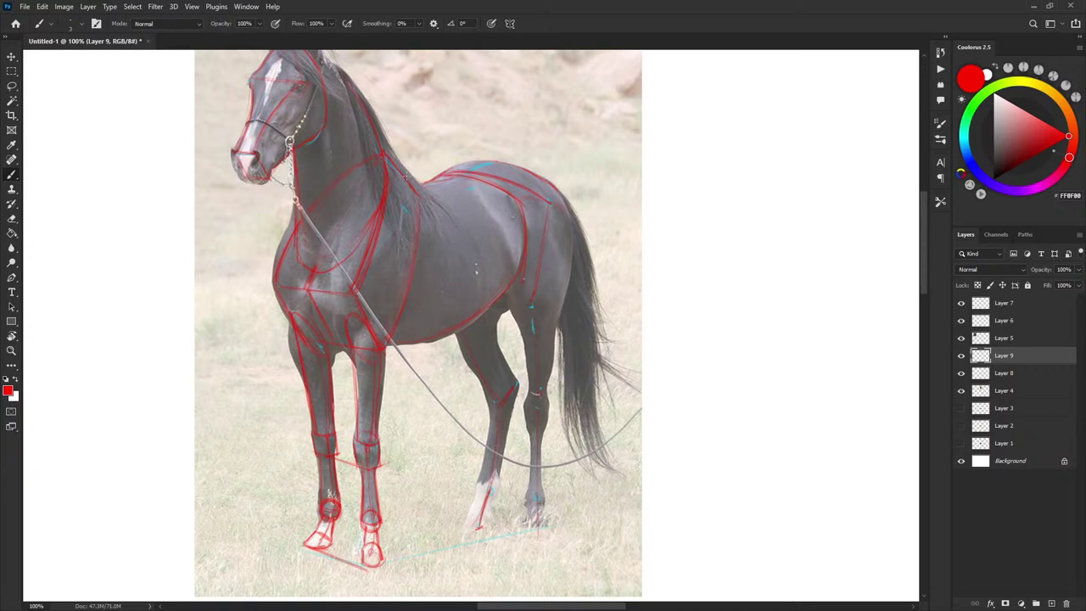
pyautogui.moveTo(429, 187)
pyautogui.mouseDown()
pyautogui.moveTo(504, 159)
pyautogui.moveTo(428, 182)
pyautogui.moveTo(484, 180)
pyautogui.moveTo(437, 180)
pyautogui.mouseUp()
pyautogui.scroll(-1, 609, 282)
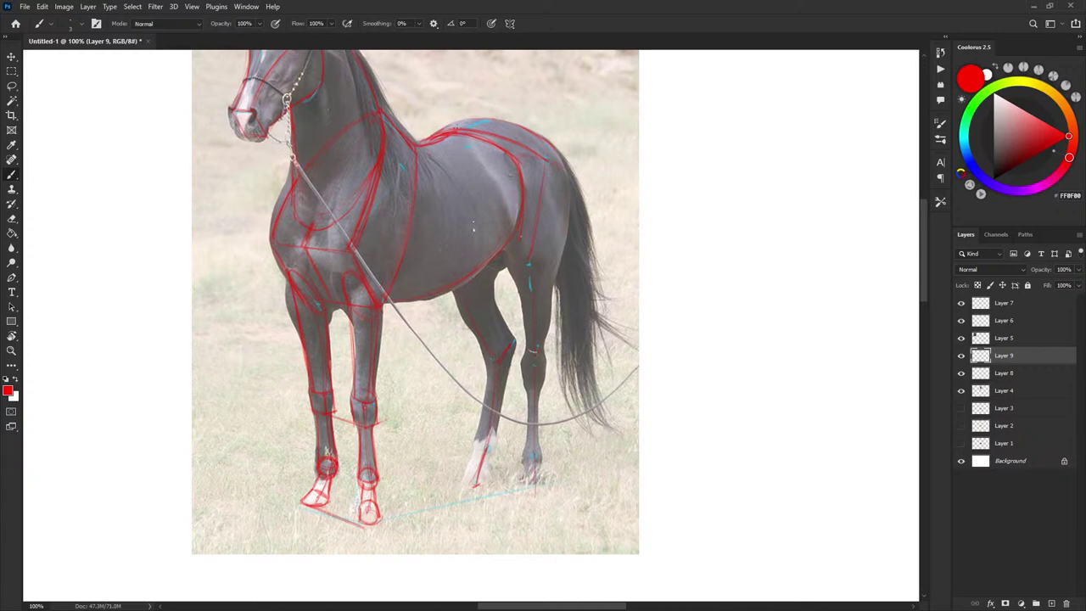
# Rework the croup contour and block in the upper thigh as a tapering form above the near hind leg.
pyautogui.moveTo(464, 128); pyautogui.dragTo(484, 119)
pyautogui.moveTo(465, 121); pyautogui.dragTo(520, 127)
pyautogui.hotkey('ctrl', 'z')
pyautogui.click(961, 356)
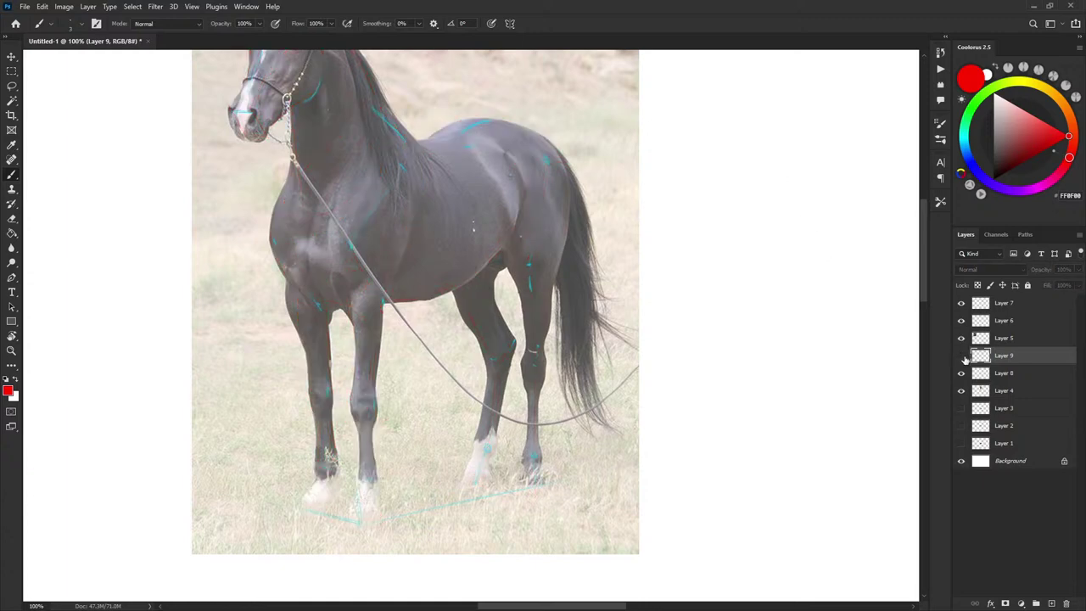
pyautogui.click(962, 356)
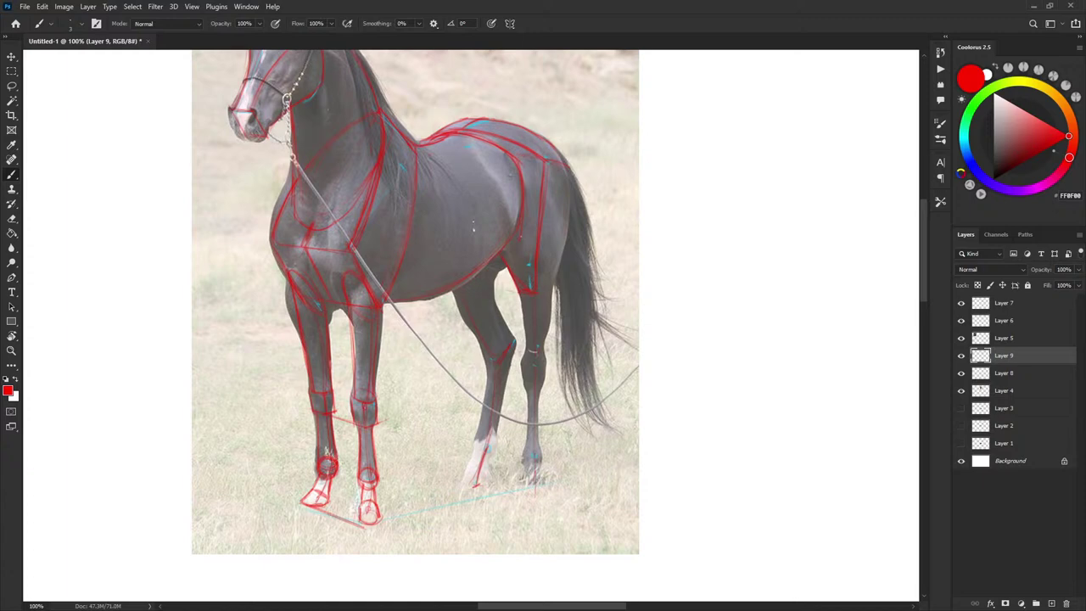
# Outline the upper sections of both hind legs and block in their hocks as box forms in red.
pyautogui.moveTo(524, 290); pyautogui.dragTo(494, 285)
pyautogui.hotkey('ctrl', 'z')
pyautogui.click(961, 391)
pyautogui.click(962, 390)
pyautogui.moveTo(521, 297); pyautogui.dragTo(525, 360)
pyautogui.moveTo(551, 288)
pyautogui.mouseDown()
pyautogui.moveTo(544, 363)
pyautogui.moveTo(599, 247)
pyautogui.mouseUp()
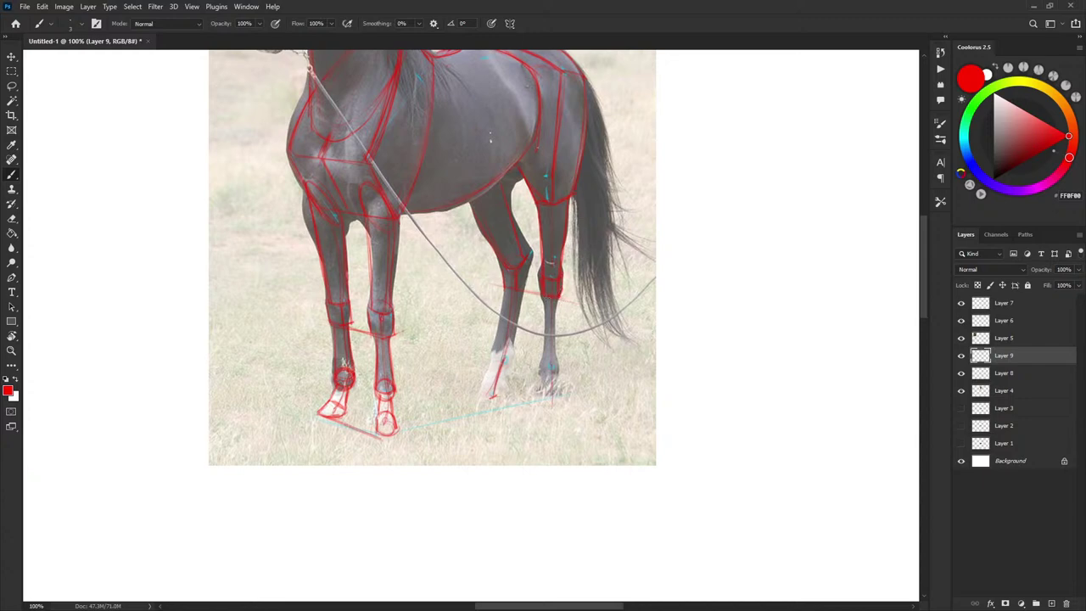
# Mark the hock alignment with small red arrows on Layer 8 while Layer 9 is hidden, and show Layer 9 again.
pyautogui.click(961, 356)
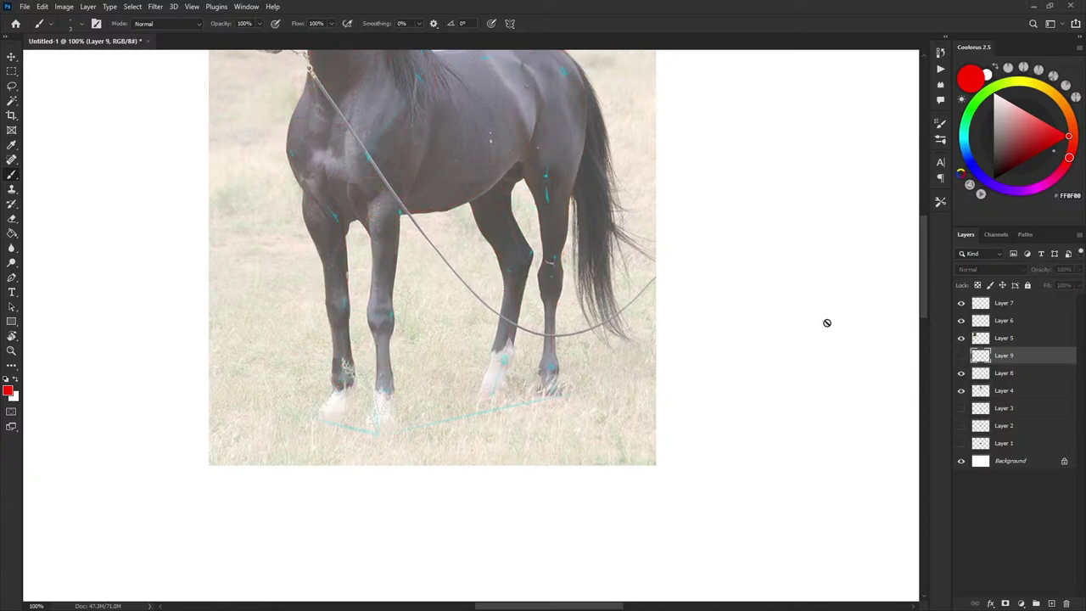
pyautogui.click(982, 377)
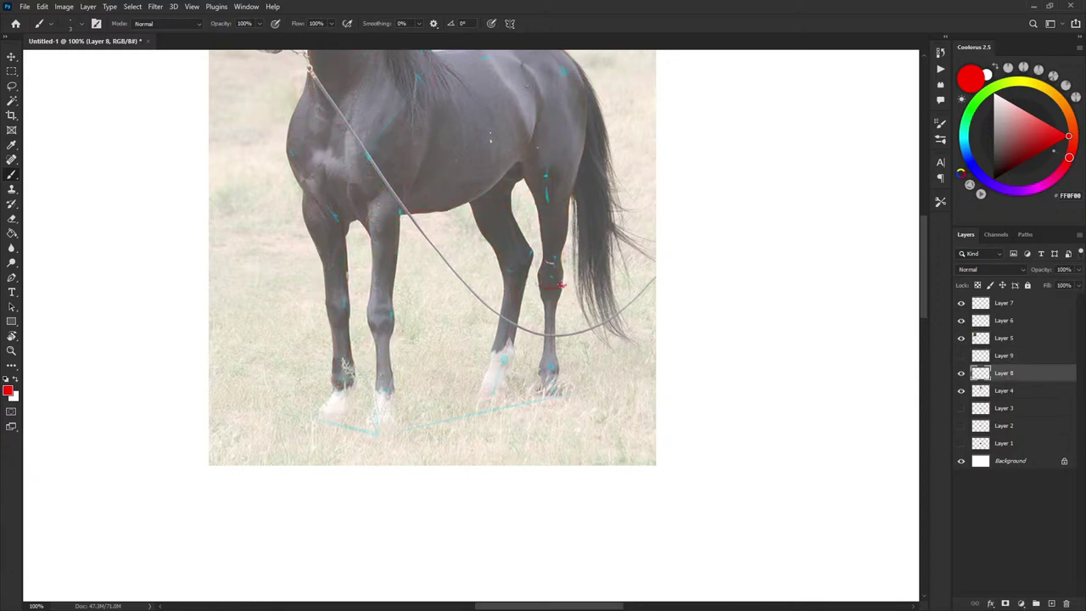
pyautogui.moveTo(561, 285); pyautogui.dragTo(567, 284)
pyautogui.click(987, 358)
pyautogui.click(962, 357)
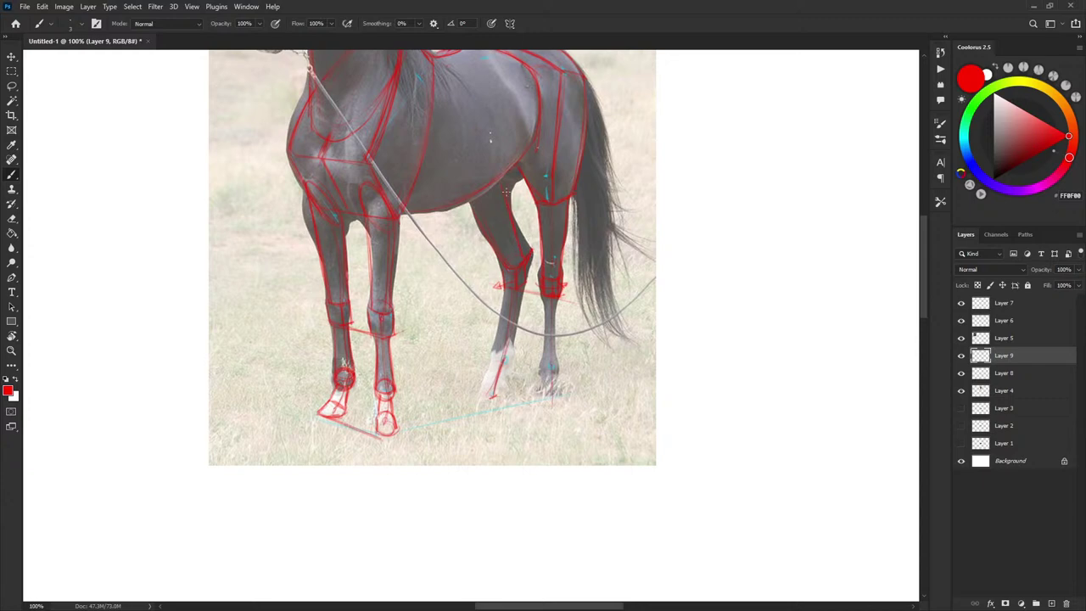
# Draw the cannon bones below both hocks and add fetlock circles to the hind legs.
pyautogui.scroll(-2, 556, 207)
pyautogui.scroll(-2, 574, 249)
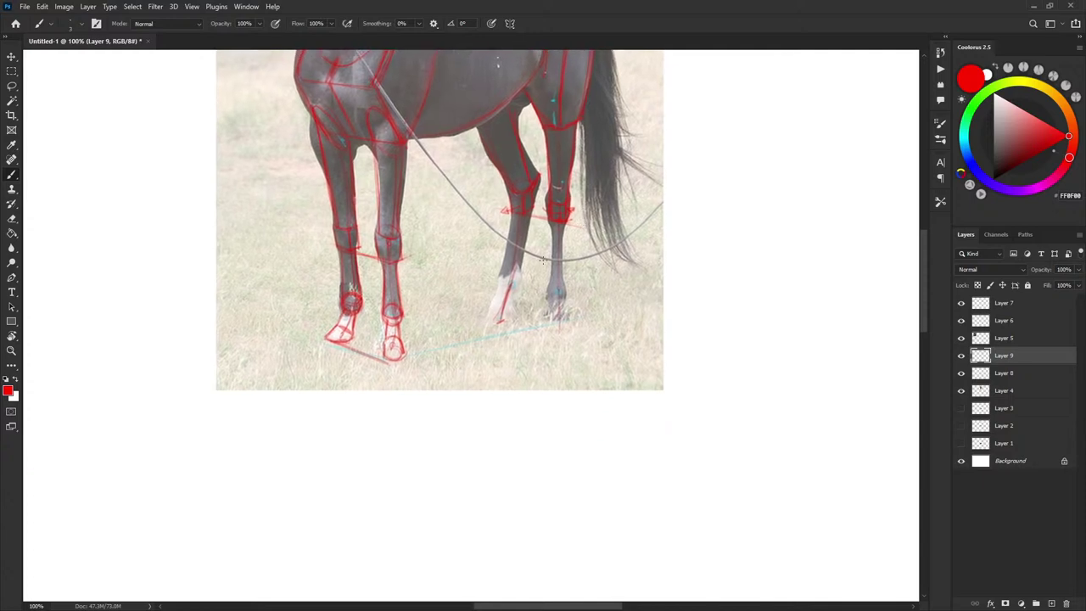
pyautogui.moveTo(515, 270)
pyautogui.mouseDown()
pyautogui.moveTo(502, 287)
pyautogui.moveTo(519, 278)
pyautogui.moveTo(513, 271)
pyautogui.moveTo(563, 302)
pyautogui.moveTo(557, 288)
pyautogui.mouseUp()
pyautogui.moveTo(513, 217)
pyautogui.mouseDown()
pyautogui.moveTo(499, 274)
pyautogui.moveTo(527, 220)
pyautogui.moveTo(519, 280)
pyautogui.mouseUp()
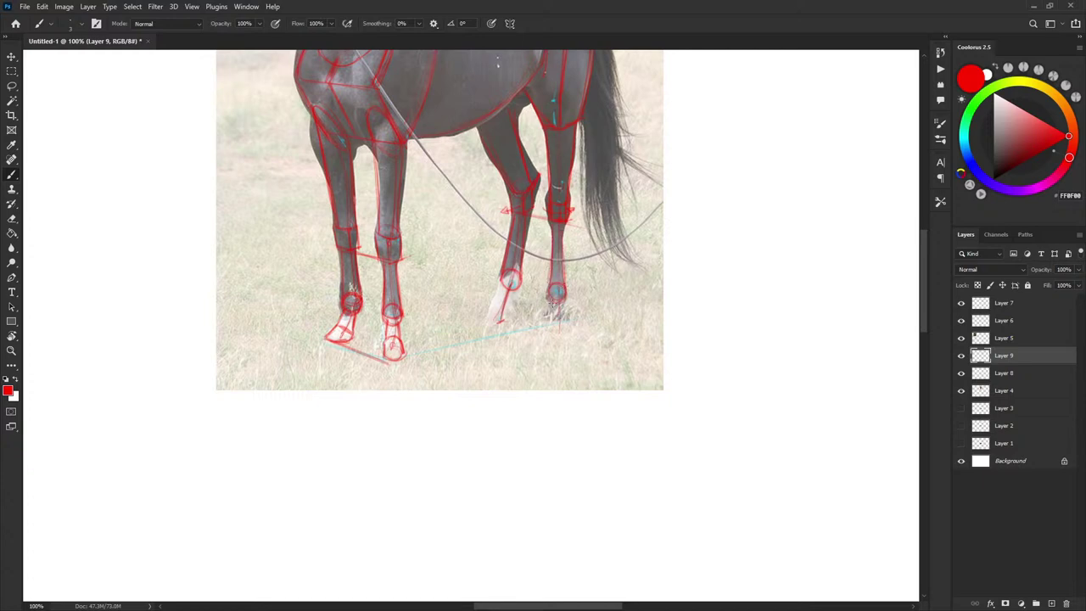
# Toggle Layer 9 and the Layer 4 photo to compare the hind leg construction with the reference.
pyautogui.click(962, 356)
pyautogui.click(962, 356)
pyautogui.click(961, 390)
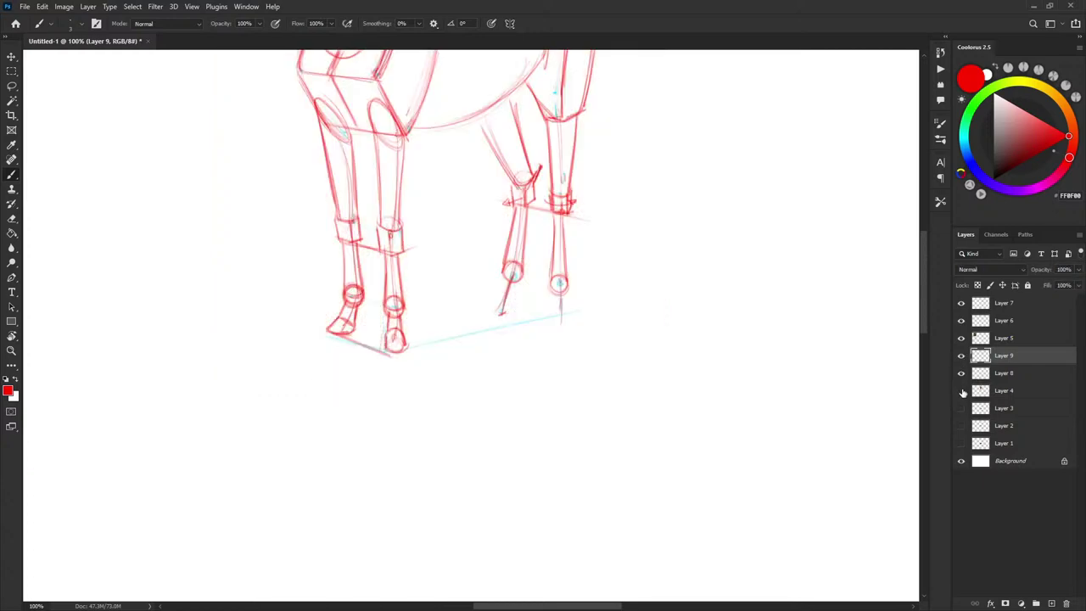
pyautogui.click(961, 391)
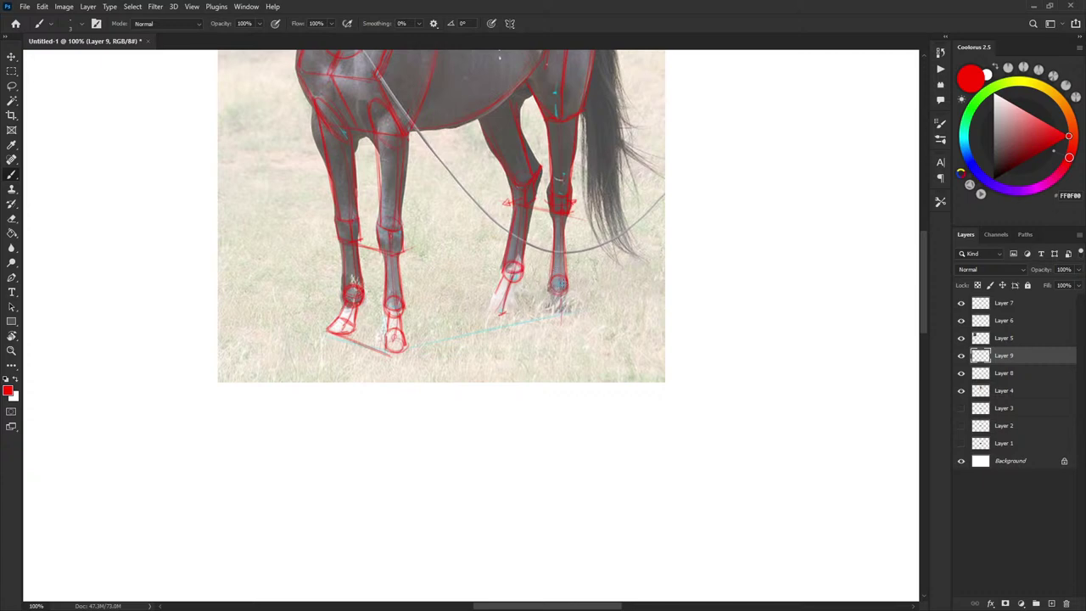
# Sketch the pasterns of both hind legs and the hoof of the white-footed one, checking the photo without Layer 9.
pyautogui.click(962, 357)
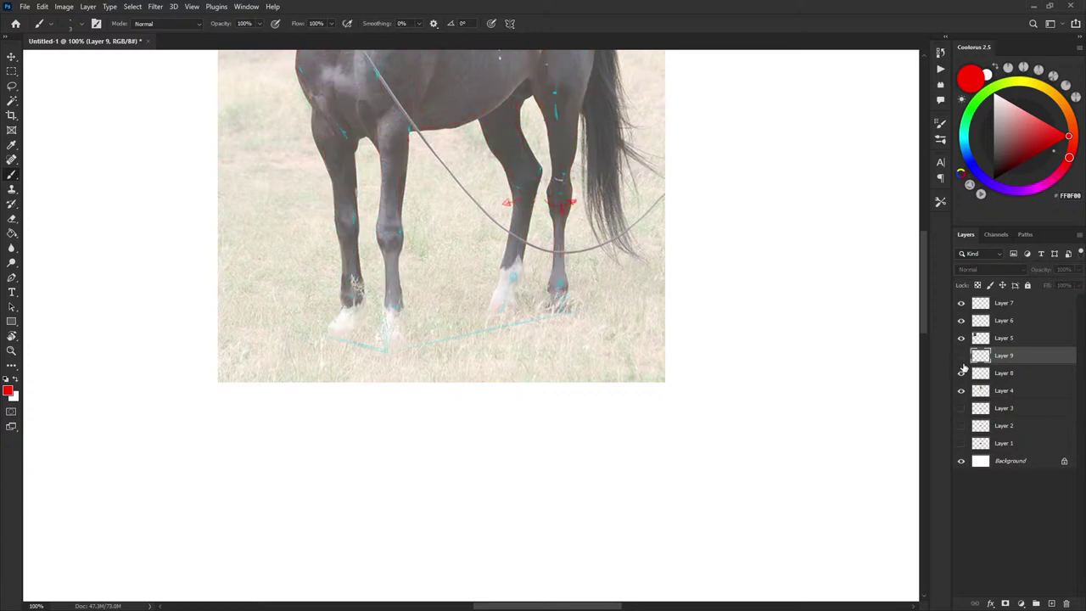
pyautogui.click(962, 357)
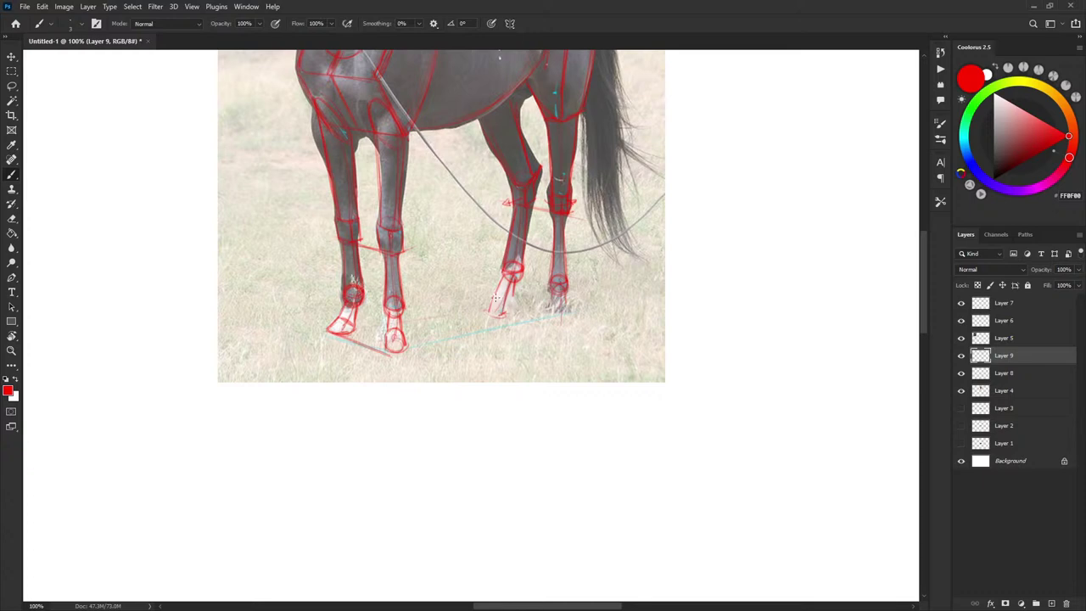
pyautogui.moveTo(490, 300)
pyautogui.mouseDown()
pyautogui.moveTo(506, 306)
pyautogui.moveTo(487, 313)
pyautogui.moveTo(510, 312)
pyautogui.mouseUp()
pyautogui.click(962, 358)
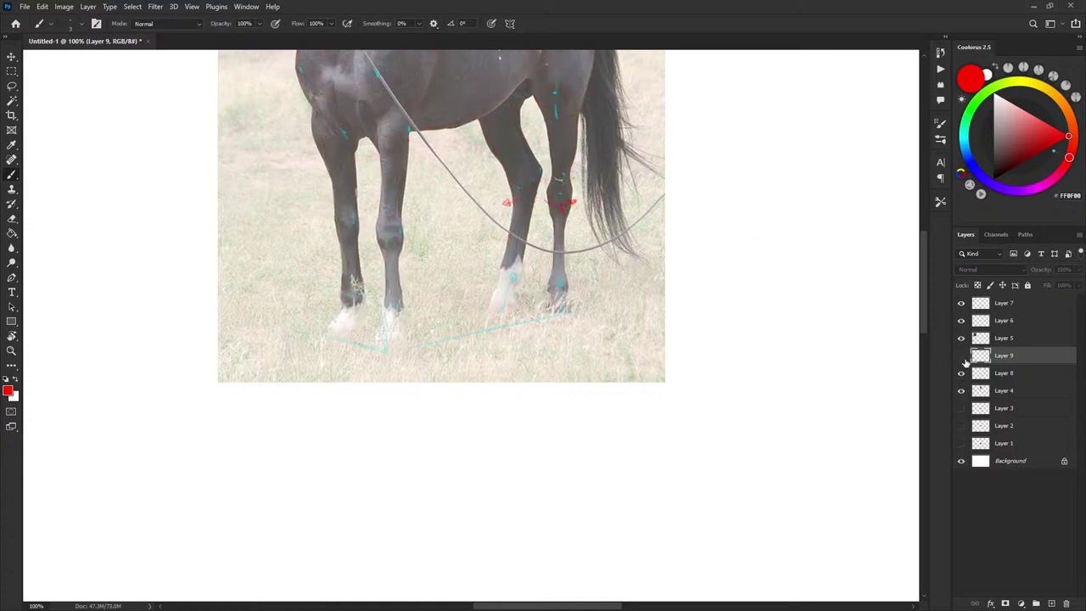
pyautogui.click(962, 356)
# Lasso and delete the hoof and lower pastern lines of the white-footed hind leg on Layer 9.
pyautogui.press('l')
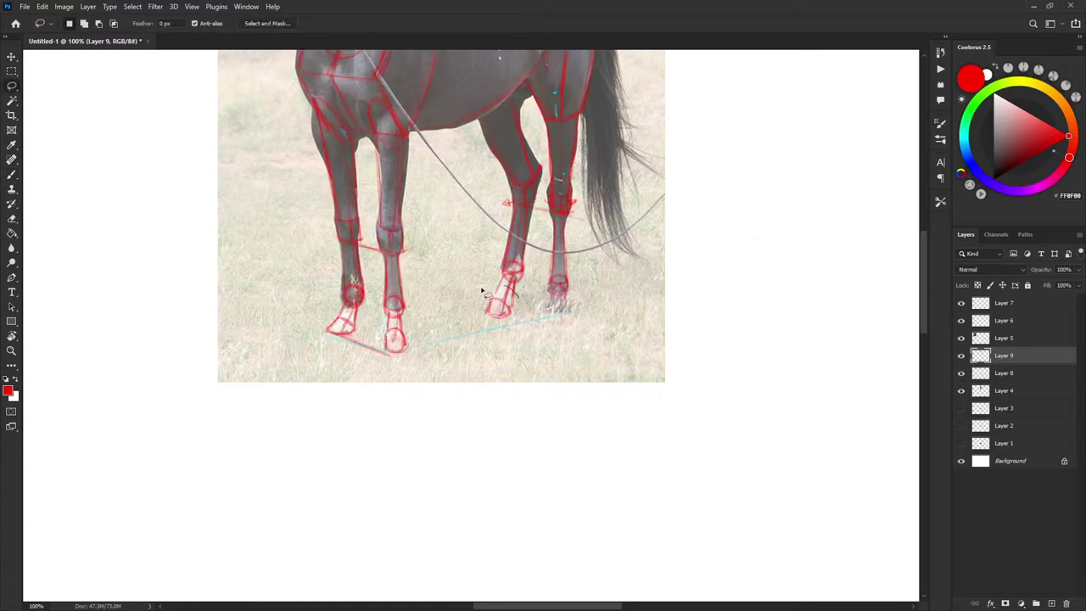
pyautogui.moveTo(482, 289); pyautogui.dragTo(521, 278)
pyautogui.press('Delete')
pyautogui.hotkey('ctrl', 'd')
pyautogui.press('b')
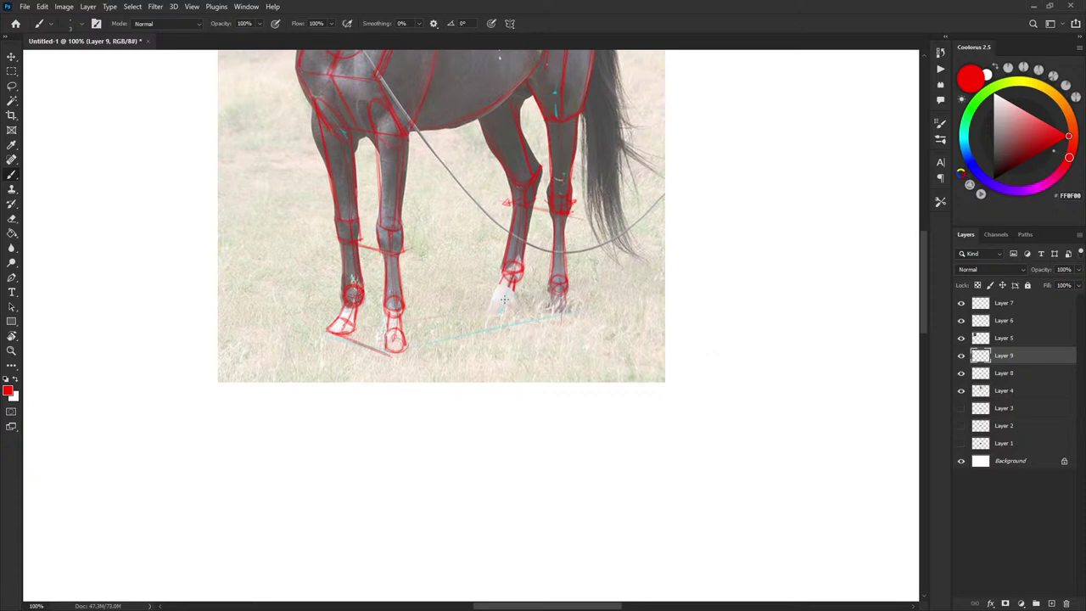
# Lower the photo's fill on Layer 4 to 76% and redraw the white hind hoof's base line on Layer 9.
pyautogui.click(1009, 389)
pyautogui.moveTo(1078, 285)
pyautogui.mouseDown()
pyautogui.moveTo(1058, 301)
pyautogui.moveTo(1074, 300)
pyautogui.mouseUp()
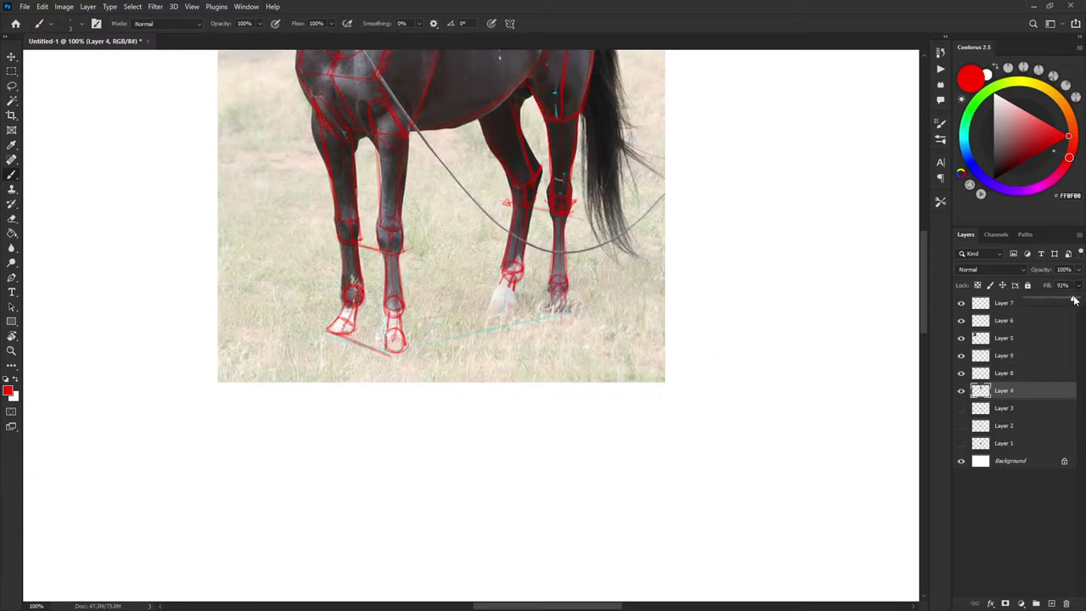
pyautogui.moveTo(1070, 300); pyautogui.dragTo(1063, 305)
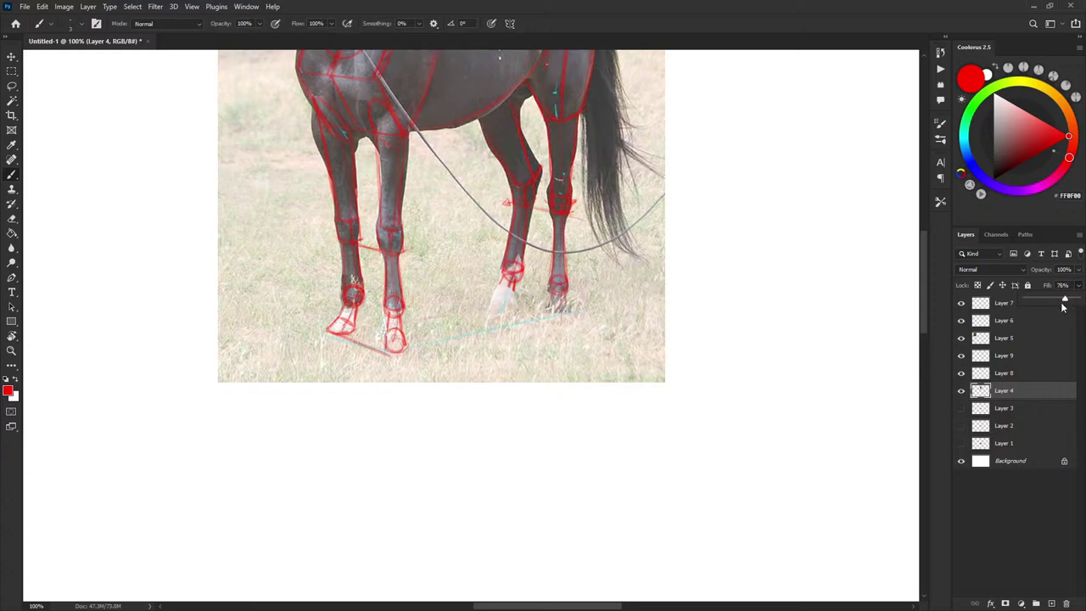
pyautogui.click(1006, 355)
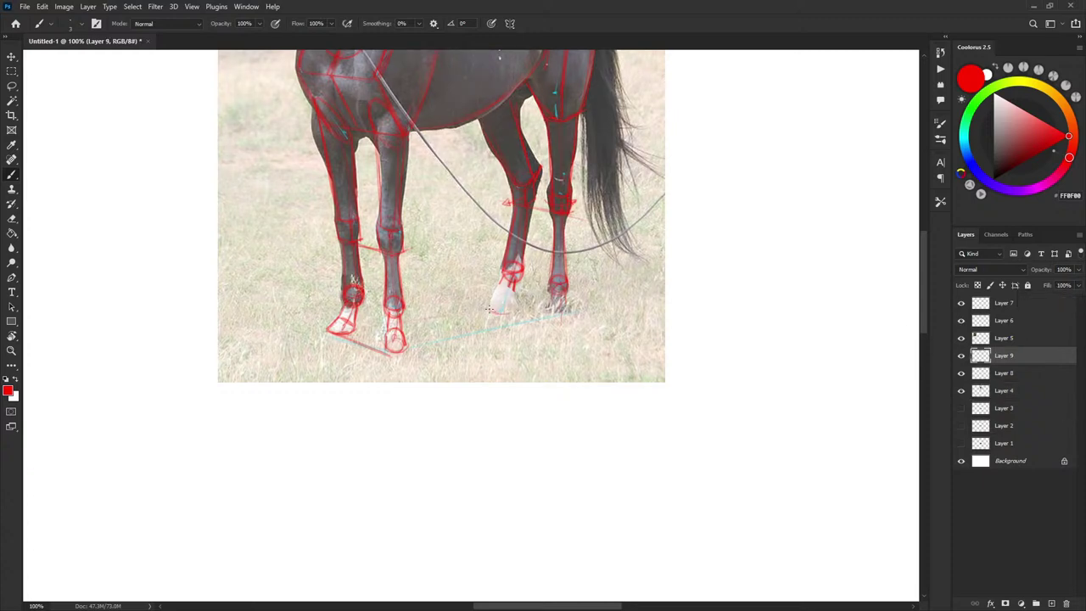
pyautogui.moveTo(489, 310); pyautogui.dragTo(513, 314)
# Sketch a tapered cylinder and a wedge-ended box beside the photo as simplified hoof forms.
pyautogui.moveTo(680, 270); pyautogui.dragTo(641, 281)
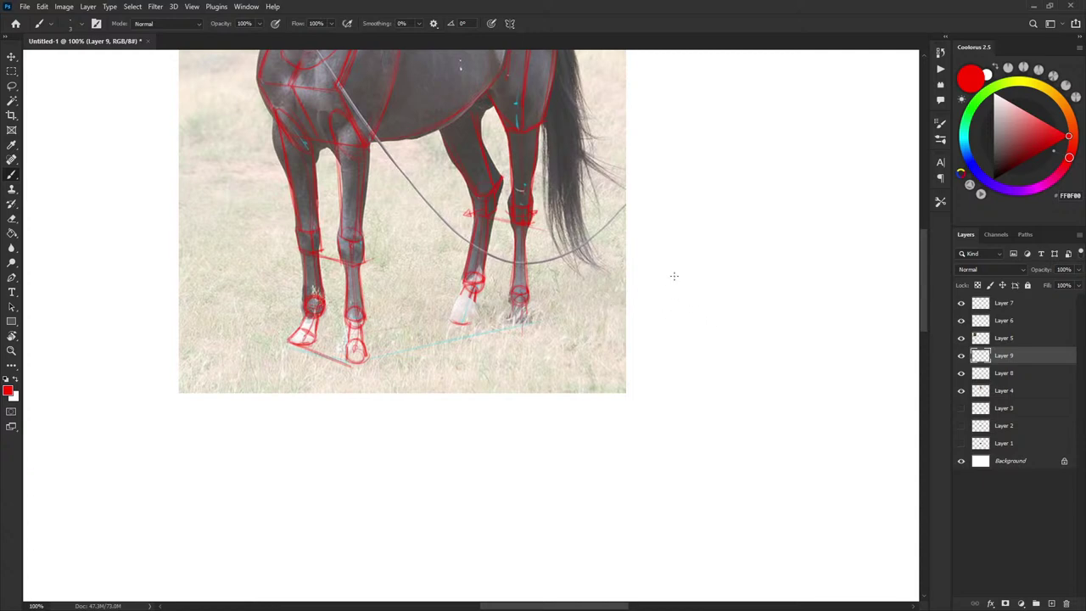
pyautogui.moveTo(704, 283)
pyautogui.mouseDown()
pyautogui.moveTo(668, 268)
pyautogui.moveTo(660, 284)
pyautogui.moveTo(701, 289)
pyautogui.mouseUp()
pyautogui.moveTo(670, 206)
pyautogui.mouseDown()
pyautogui.moveTo(679, 189)
pyautogui.moveTo(693, 212)
pyautogui.moveTo(723, 200)
pyautogui.moveTo(700, 192)
pyautogui.moveTo(722, 200)
pyautogui.moveTo(690, 211)
pyautogui.moveTo(712, 205)
pyautogui.moveTo(674, 198)
pyautogui.moveTo(706, 189)
pyautogui.mouseUp()
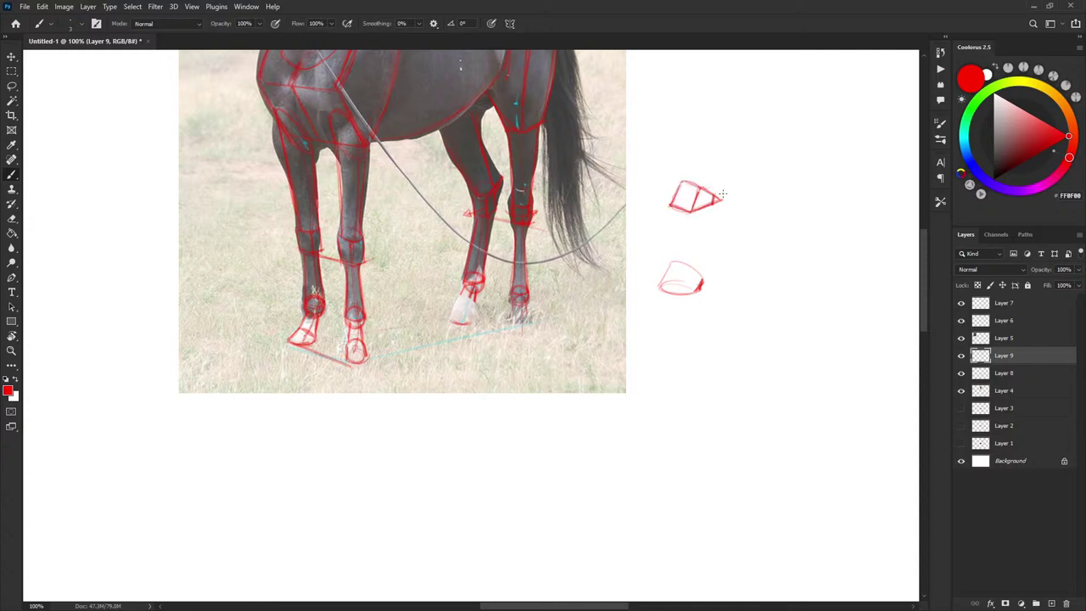
pyautogui.moveTo(673, 212)
pyautogui.mouseDown()
pyautogui.moveTo(659, 218)
pyautogui.moveTo(723, 194)
pyautogui.moveTo(726, 205)
pyautogui.mouseUp()
pyautogui.press('e')
pyautogui.press('b')
# Draw the pasterns and hooves of both hind legs down to the ground line.
pyautogui.moveTo(452, 309); pyautogui.dragTo(472, 320)
pyautogui.moveTo(464, 291)
pyautogui.mouseDown()
pyautogui.moveTo(452, 314)
pyautogui.moveTo(466, 285)
pyautogui.mouseUp()
pyautogui.moveTo(456, 309); pyautogui.dragTo(473, 316)
pyautogui.moveTo(525, 321)
pyautogui.mouseDown()
pyautogui.moveTo(528, 331)
pyautogui.moveTo(510, 332)
pyautogui.mouseUp()
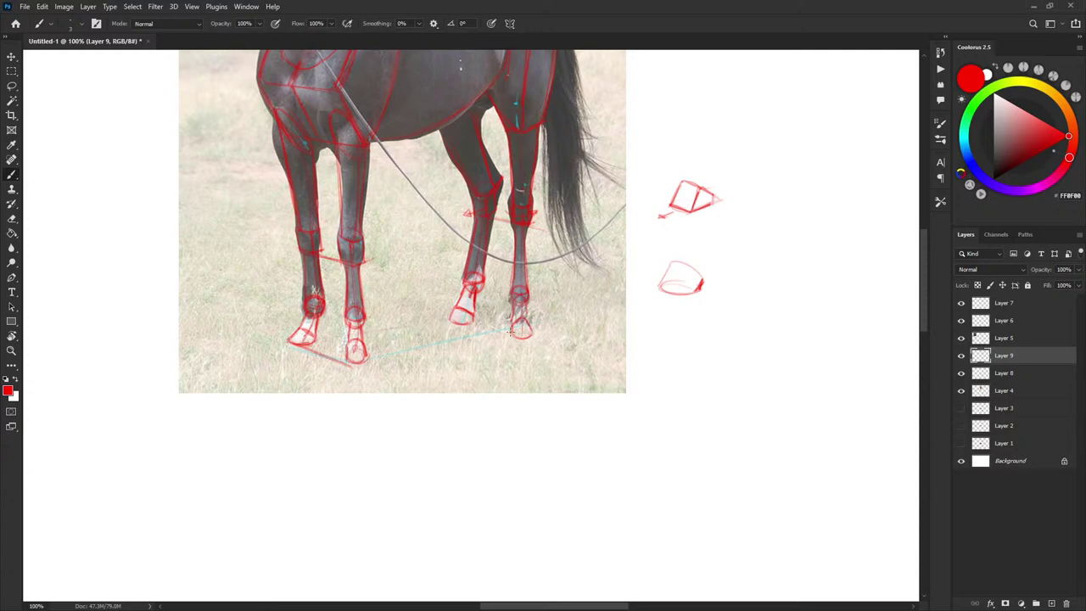
# Draw the brow line across the horse's forehead and circle the eye in red.
pyautogui.moveTo(537, 285); pyautogui.dragTo(529, 376)
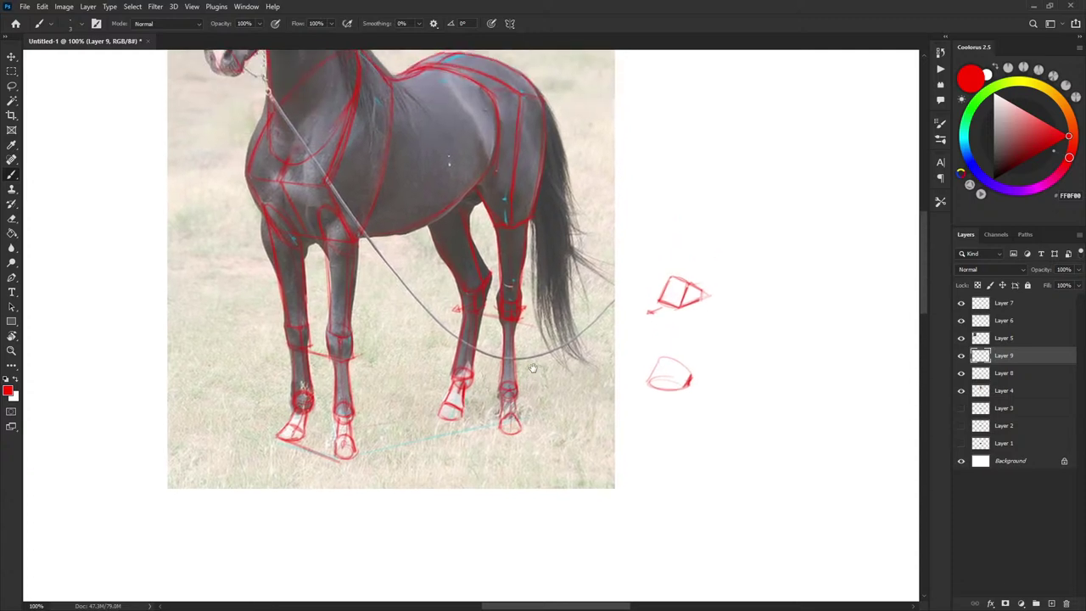
pyautogui.moveTo(602, 239)
pyautogui.mouseDown()
pyautogui.moveTo(593, 344)
pyautogui.moveTo(592, 335)
pyautogui.mouseUp()
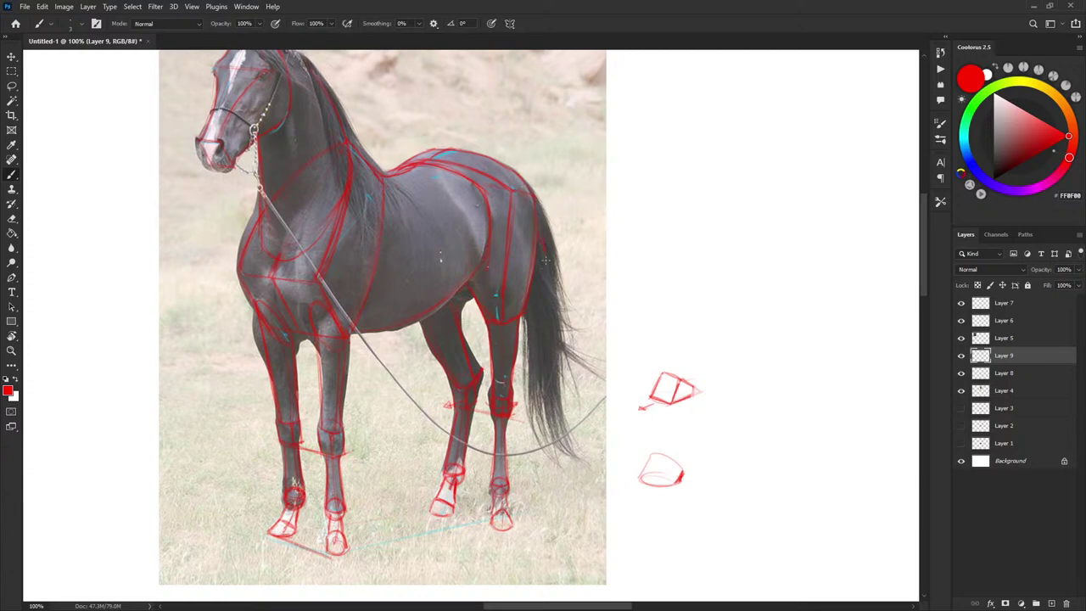
pyautogui.scroll(2, 485, 197)
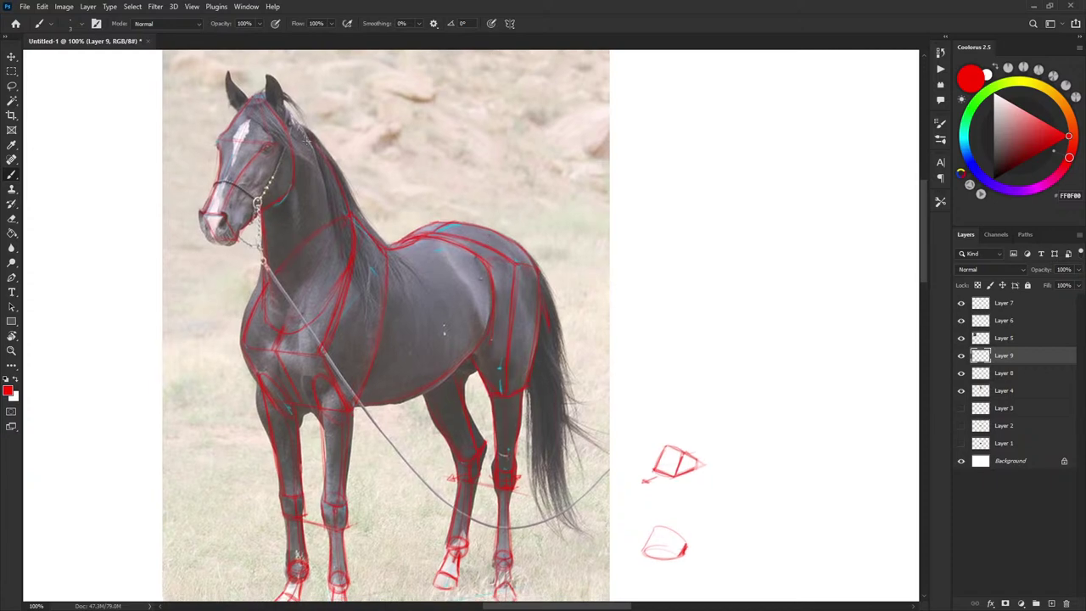
pyautogui.moveTo(268, 116); pyautogui.dragTo(277, 123)
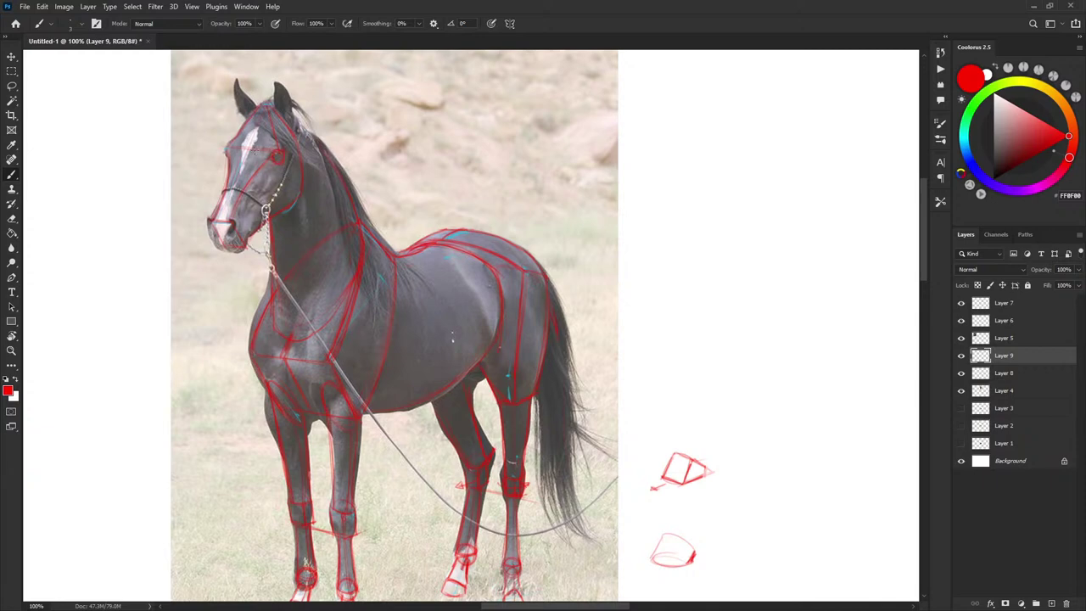
pyautogui.moveTo(248, 146)
pyautogui.mouseDown()
pyautogui.moveTo(263, 157)
pyautogui.moveTo(267, 146)
pyautogui.moveTo(285, 147)
pyautogui.mouseUp()
pyautogui.moveTo(276, 156); pyautogui.dragTo(323, 161)
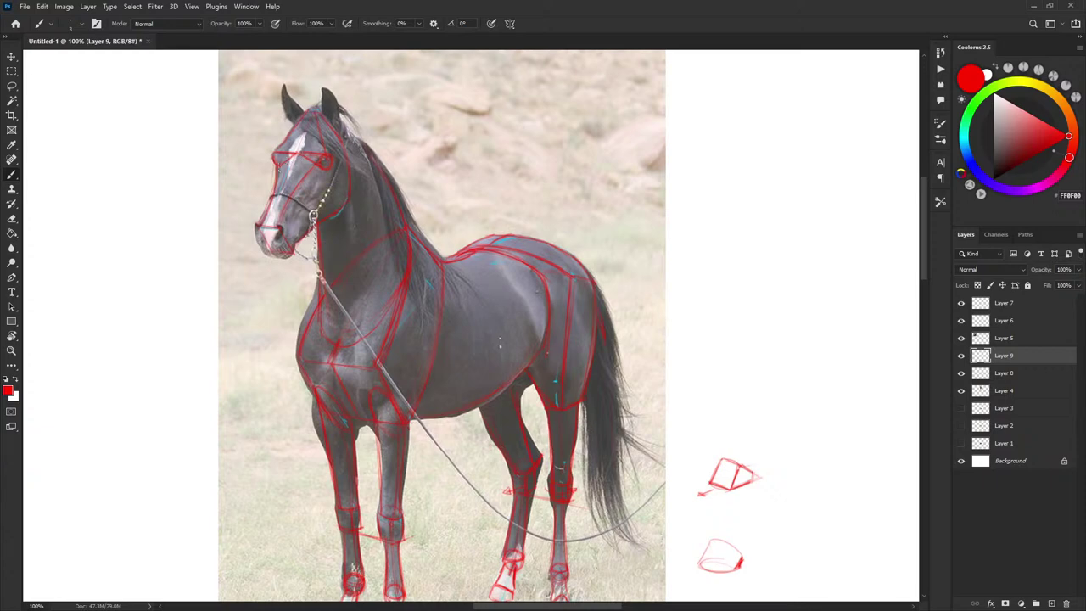
# Sketch a horizontal brow cylinder with a peaked ridge and a tapering muzzle wedge in the blank area beside the head.
pyautogui.moveTo(500, 343); pyautogui.dragTo(639, 369)
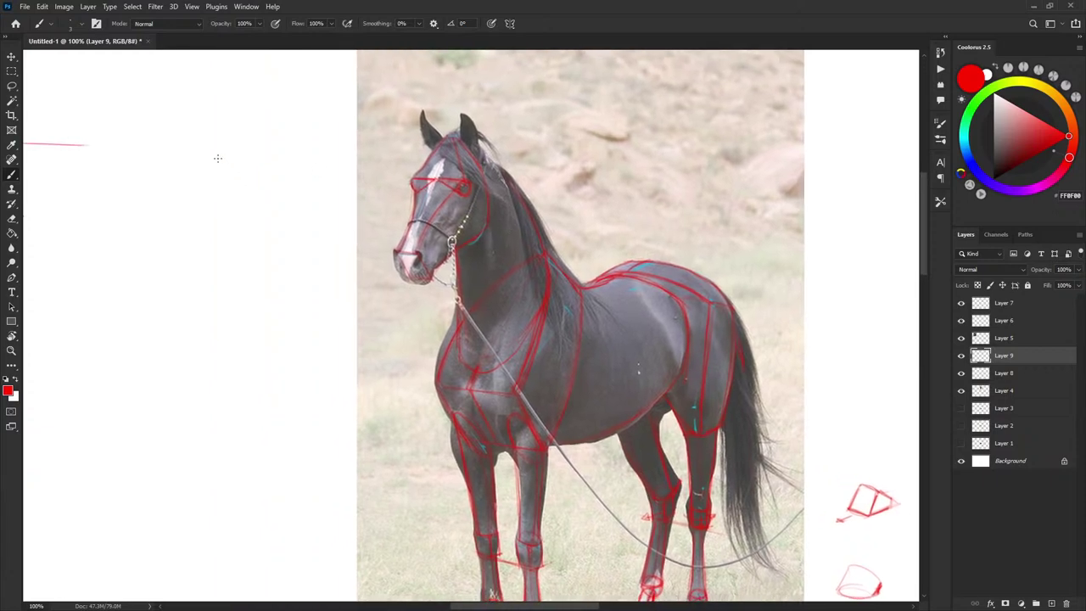
pyautogui.moveTo(228, 158)
pyautogui.mouseDown()
pyautogui.moveTo(229, 177)
pyautogui.moveTo(271, 181)
pyautogui.moveTo(282, 158)
pyautogui.mouseUp()
pyautogui.hotkey('ctrl', 'z')
pyautogui.moveTo(222, 176)
pyautogui.mouseDown()
pyautogui.moveTo(253, 159)
pyautogui.moveTo(264, 174)
pyautogui.mouseUp()
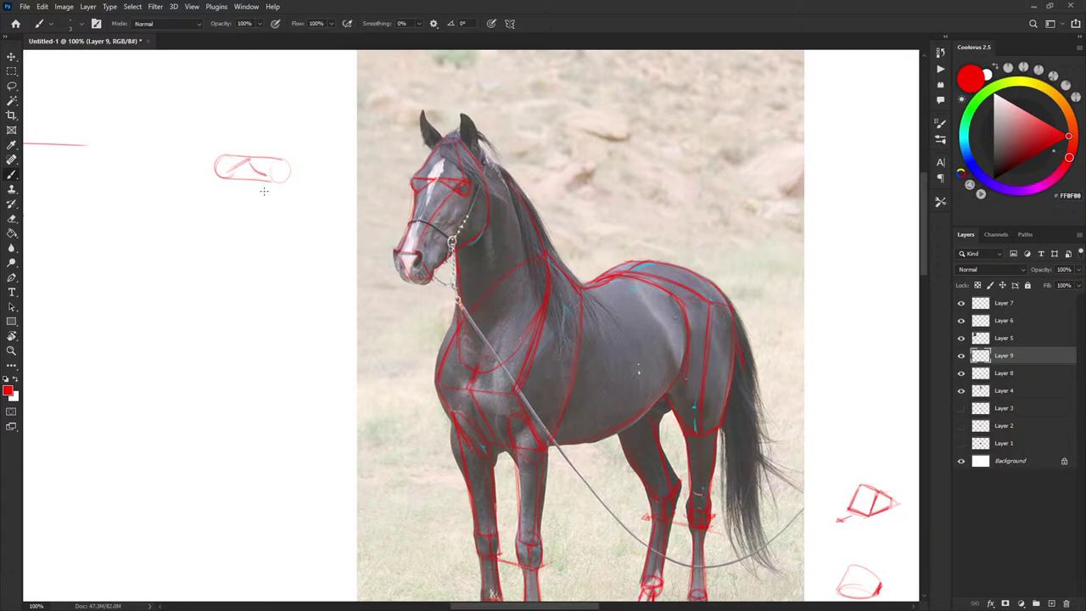
pyautogui.moveTo(228, 173)
pyautogui.mouseDown()
pyautogui.moveTo(264, 178)
pyautogui.moveTo(226, 173)
pyautogui.moveTo(212, 241)
pyautogui.mouseUp()
pyautogui.moveTo(263, 175); pyautogui.dragTo(212, 241)
# Erase the surplus lines inside the brow cylinder sketch and strengthen its end circles and peaked ridge.
pyautogui.press('e')
pyautogui.moveTo(232, 178)
pyautogui.mouseDown()
pyautogui.moveTo(274, 181)
pyautogui.moveTo(282, 160)
pyautogui.mouseUp()
pyautogui.press('b')
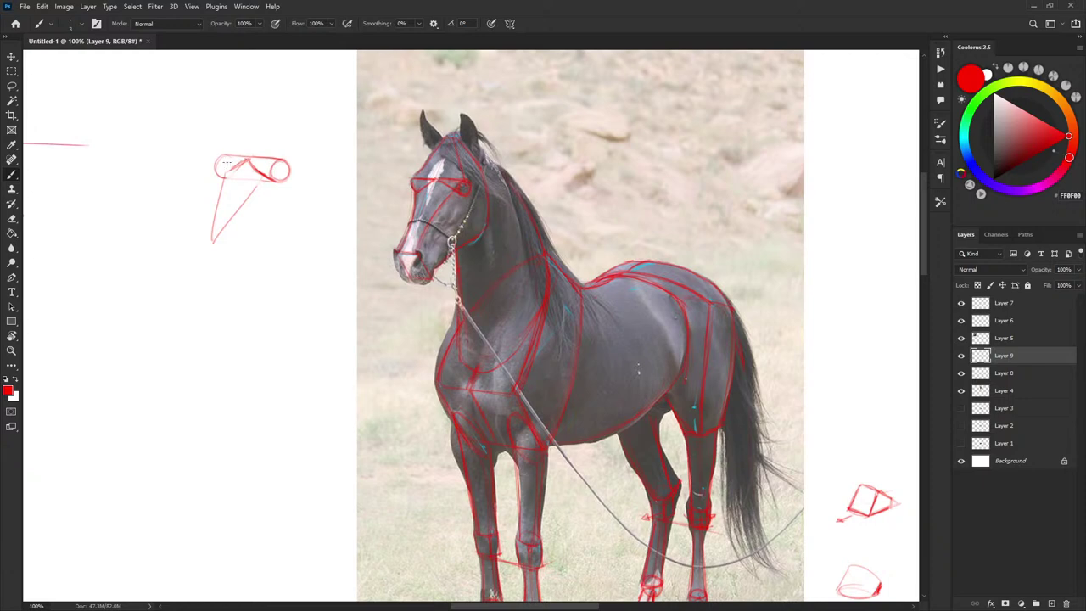
pyautogui.moveTo(217, 170)
pyautogui.mouseDown()
pyautogui.moveTo(227, 178)
pyautogui.moveTo(250, 156)
pyautogui.mouseUp()
# Outline both of the horse's ears in red.
pyautogui.moveTo(549, 262); pyautogui.dragTo(531, 245)
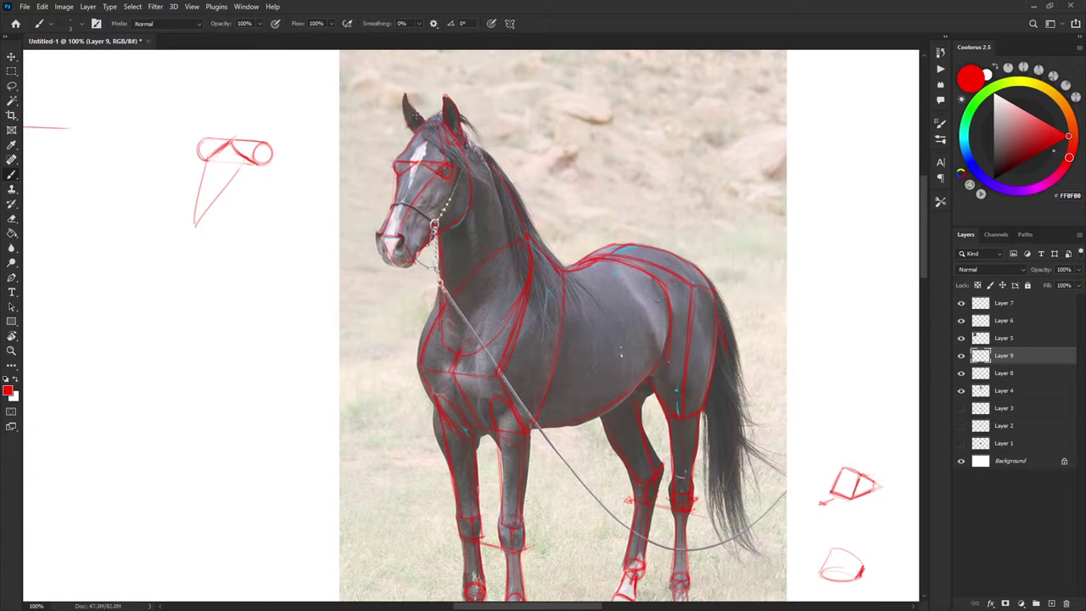
pyautogui.moveTo(705, 219); pyautogui.dragTo(585, 151)
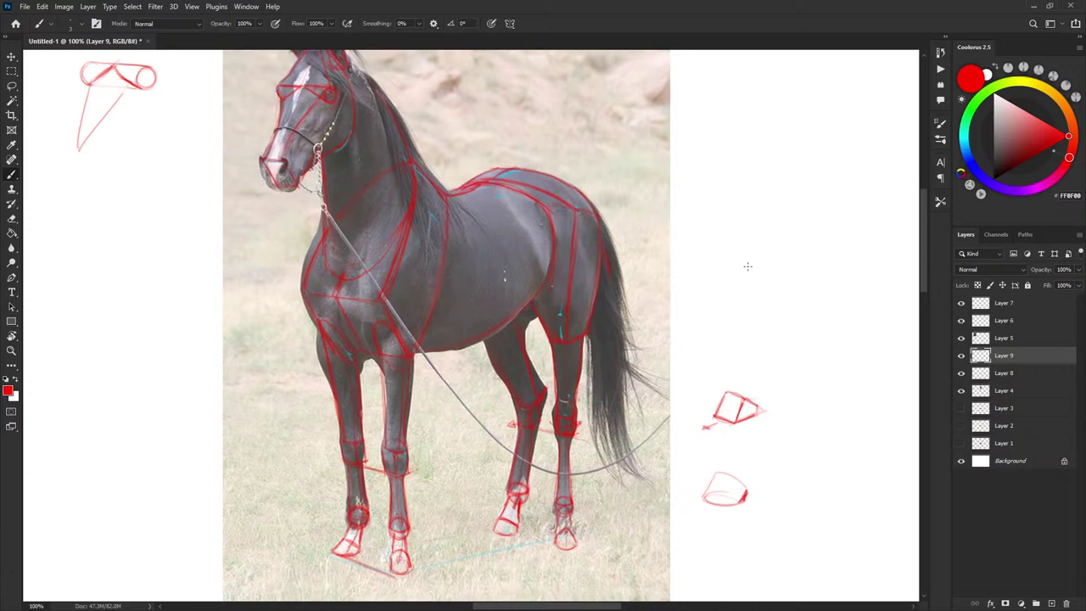
# Hide the photo on Layer 4 and toggle Layer 9 to review the whole red horse construction.
pyautogui.hotkey('ctrl', '-')
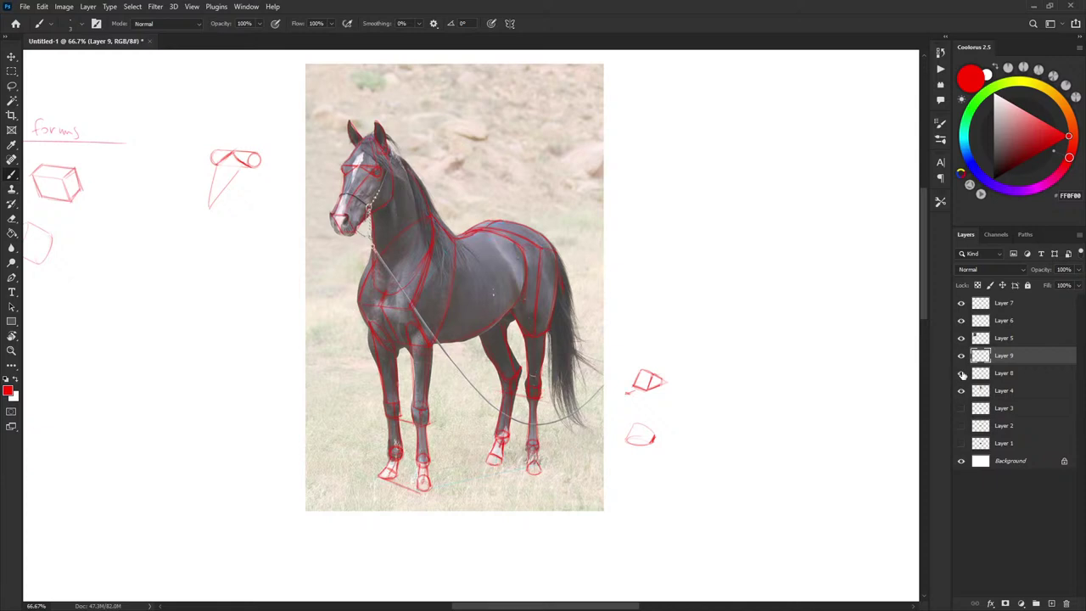
pyautogui.click(961, 390)
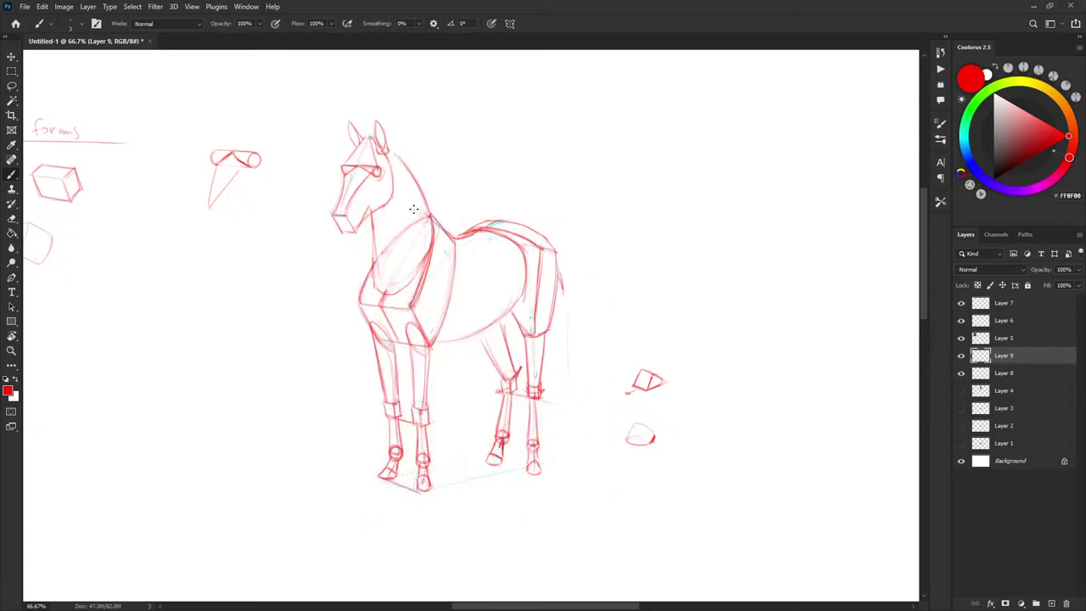
pyautogui.click(961, 356)
pyautogui.click(961, 356)
pyautogui.click(961, 356)
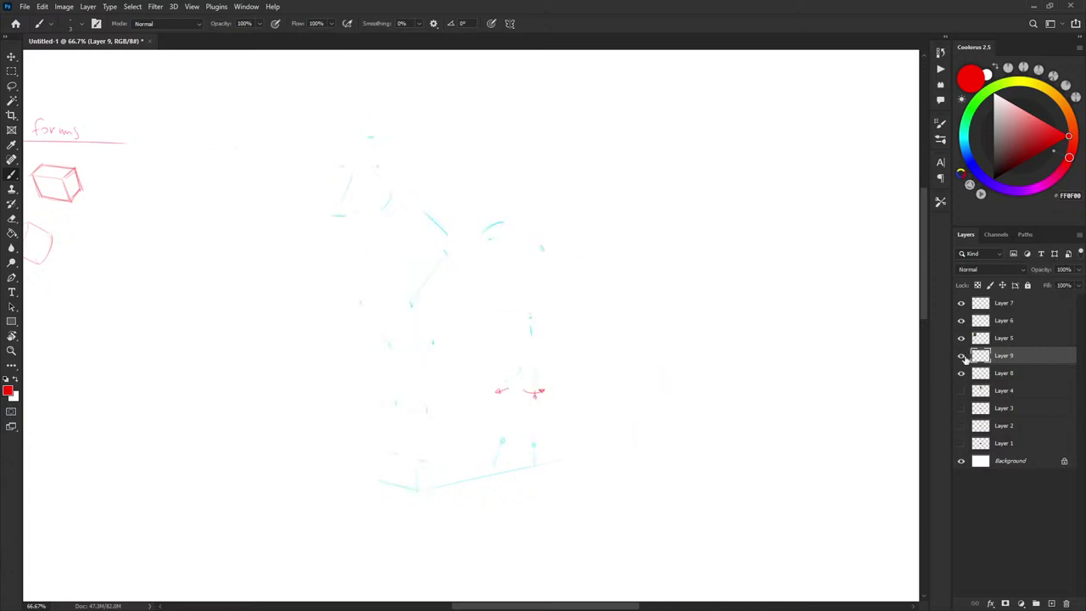
pyautogui.click(962, 356)
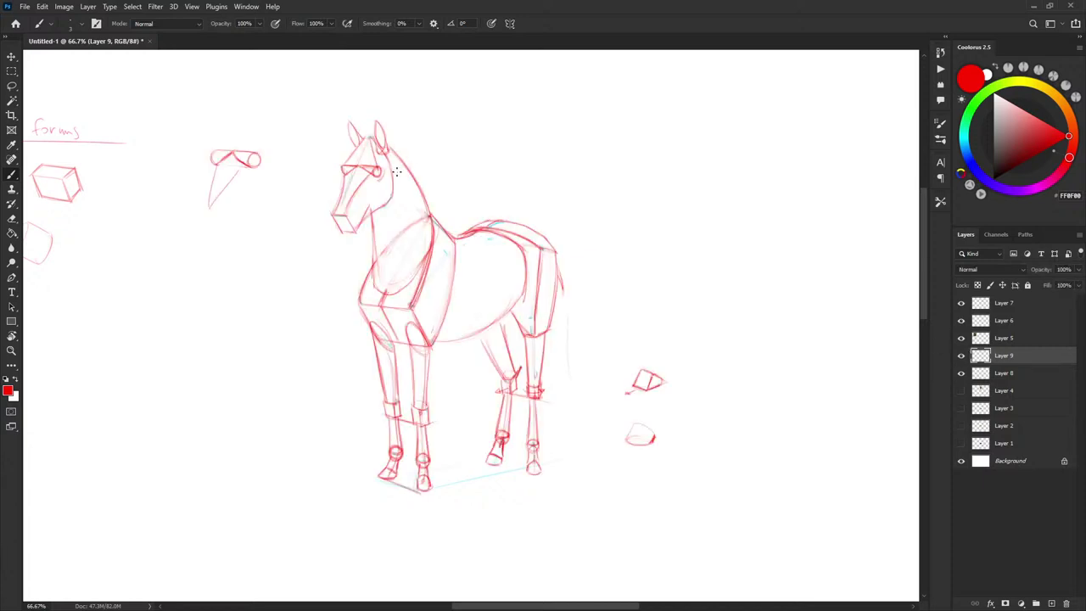
# Look over the whole red horse construction and its side form sketches on the blank canvas without the photo.
pyautogui.moveTo(533, 176); pyautogui.dragTo(535, 165)
pyautogui.moveTo(600, 236); pyautogui.dragTo(639, 192)
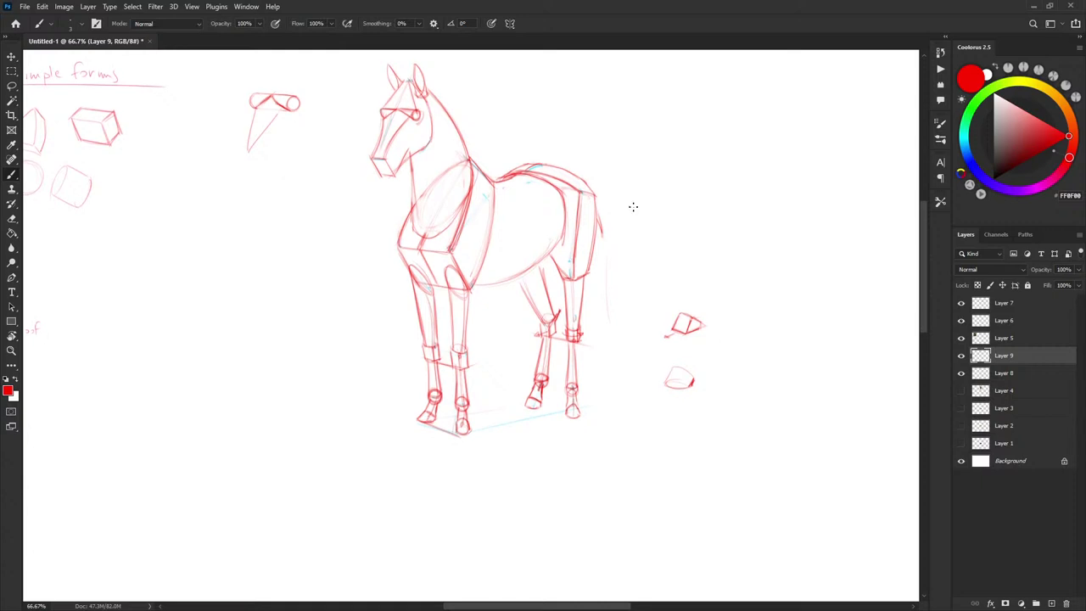
pyautogui.scroll(-1, 615, 270)
pyautogui.hscroll(-1, 623, 279)
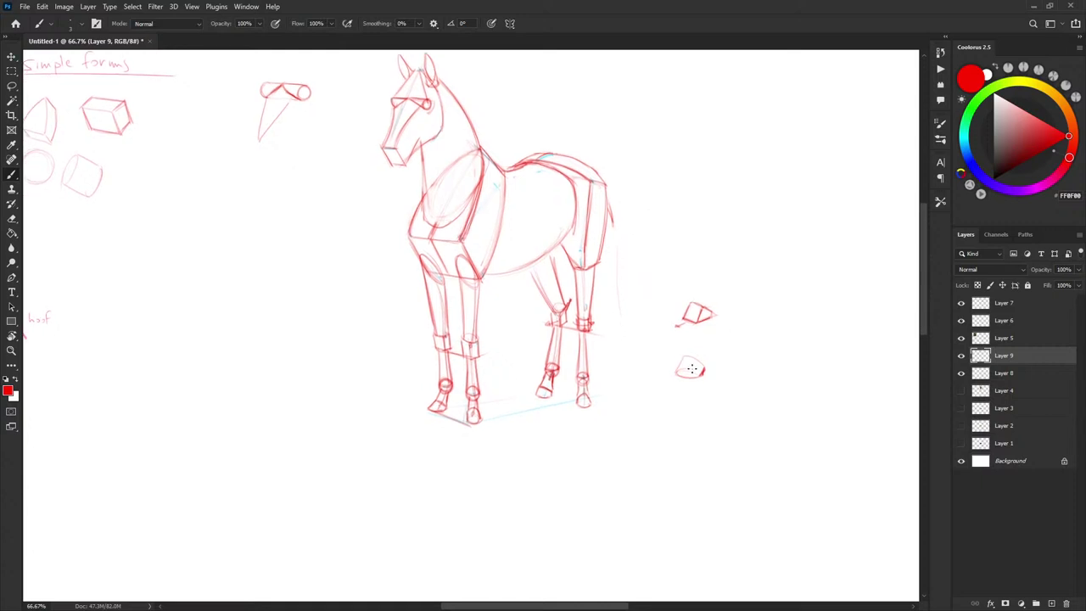
pyautogui.hscroll(-10, 686, 371)
pyautogui.scroll(-1, 686, 371)
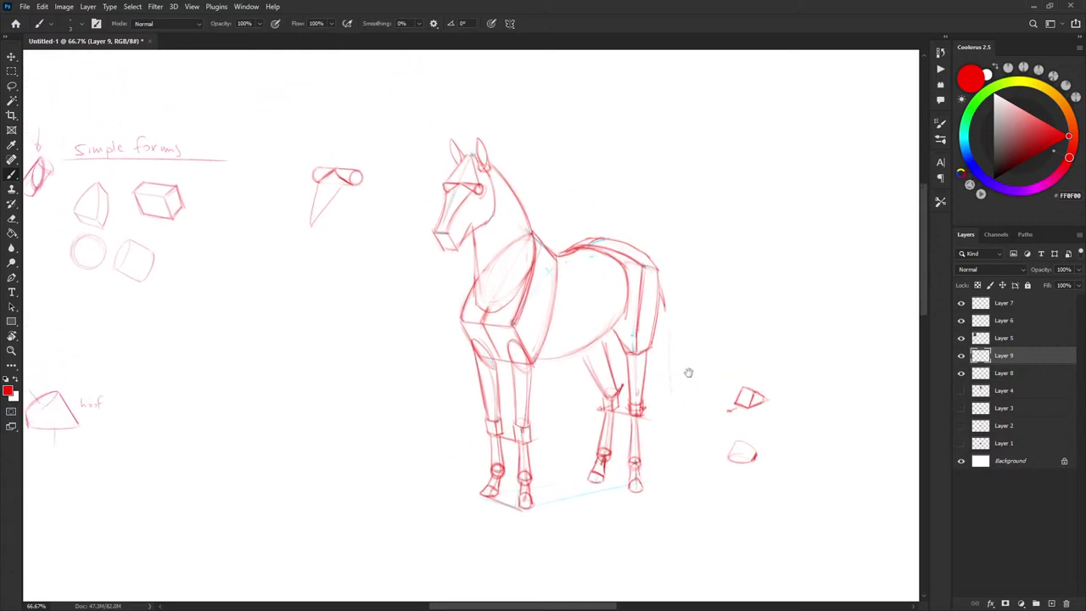
pyautogui.moveTo(822, 280)
pyautogui.mouseDown()
pyautogui.moveTo(742, 347)
pyautogui.moveTo(645, 323)
pyautogui.mouseUp()
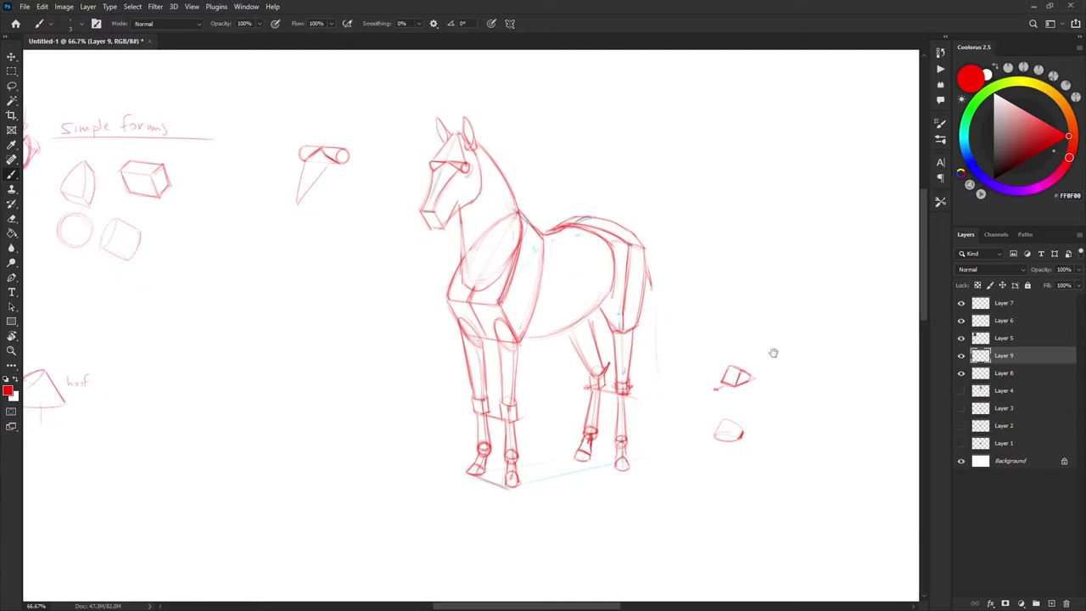
pyautogui.moveTo(748, 363); pyautogui.dragTo(731, 352)
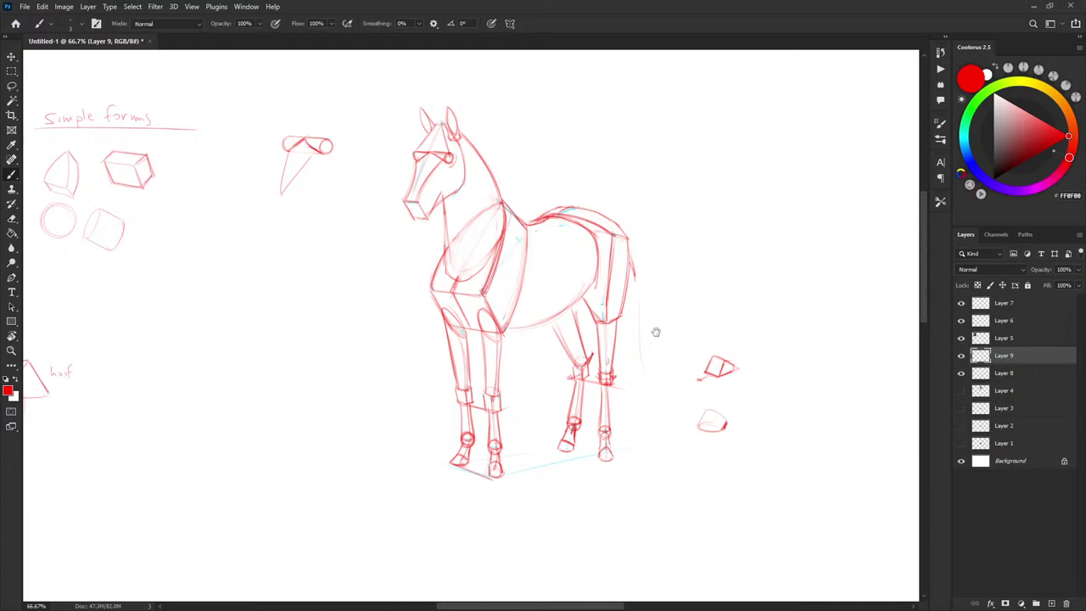
pyautogui.moveTo(655, 332); pyautogui.dragTo(829, 388)
pyautogui.hotkey('ctrl', '-')
pyautogui.moveTo(660, 410)
pyautogui.mouseDown()
pyautogui.moveTo(708, 349)
pyautogui.moveTo(602, 335)
pyautogui.mouseUp()
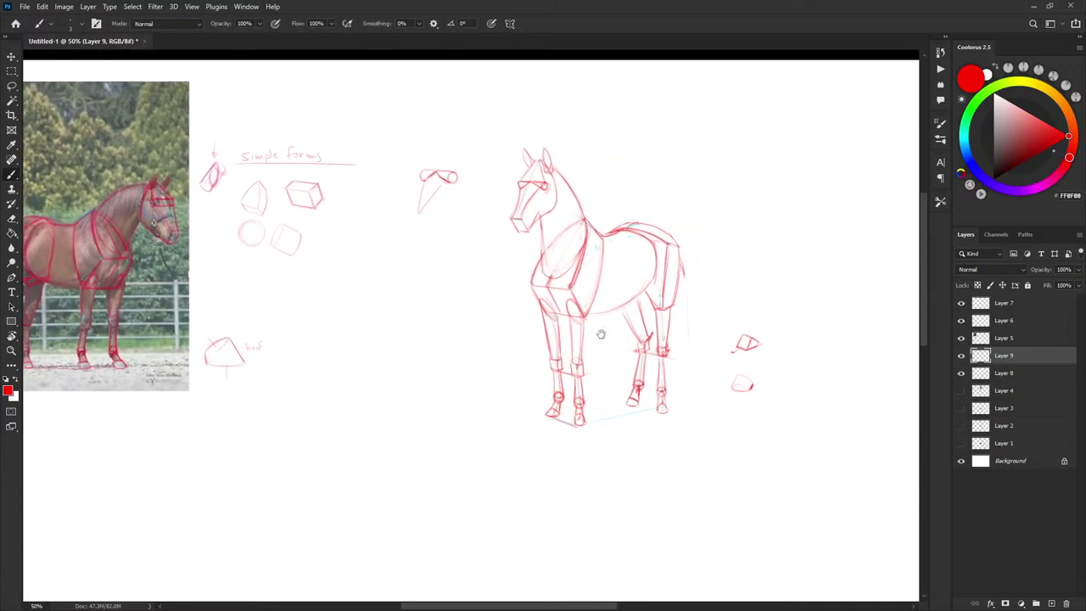
# Show the photos on Layer 4 and Layer 2 again, keeping the photo on Layer 3 hidden.
pyautogui.click(962, 390)
pyautogui.click(962, 390)
pyautogui.click(961, 390)
pyautogui.moveTo(962, 390); pyautogui.dragTo(961, 410)
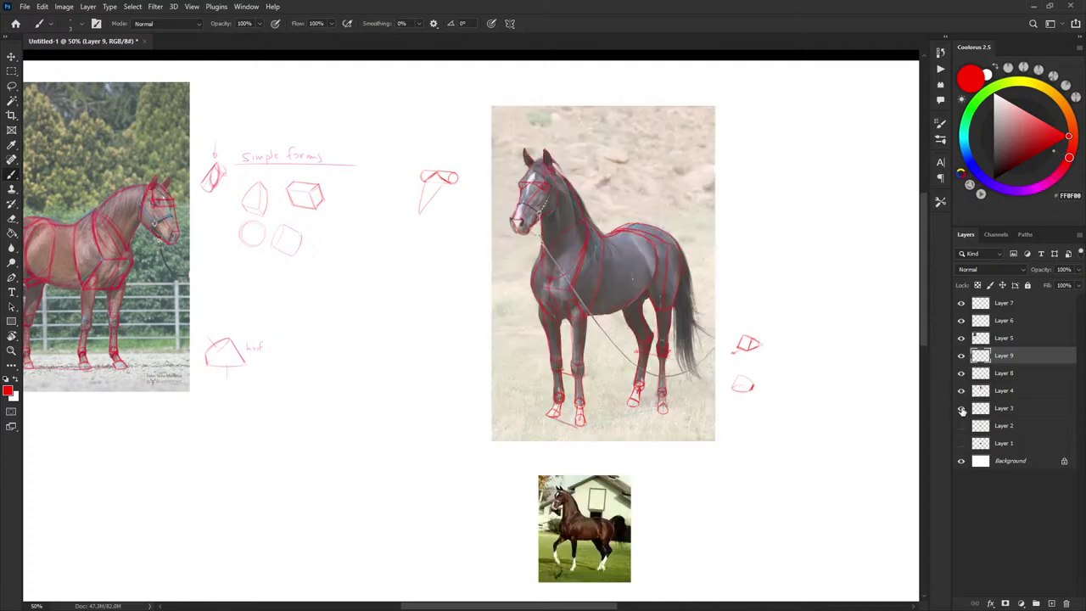
pyautogui.click(962, 409)
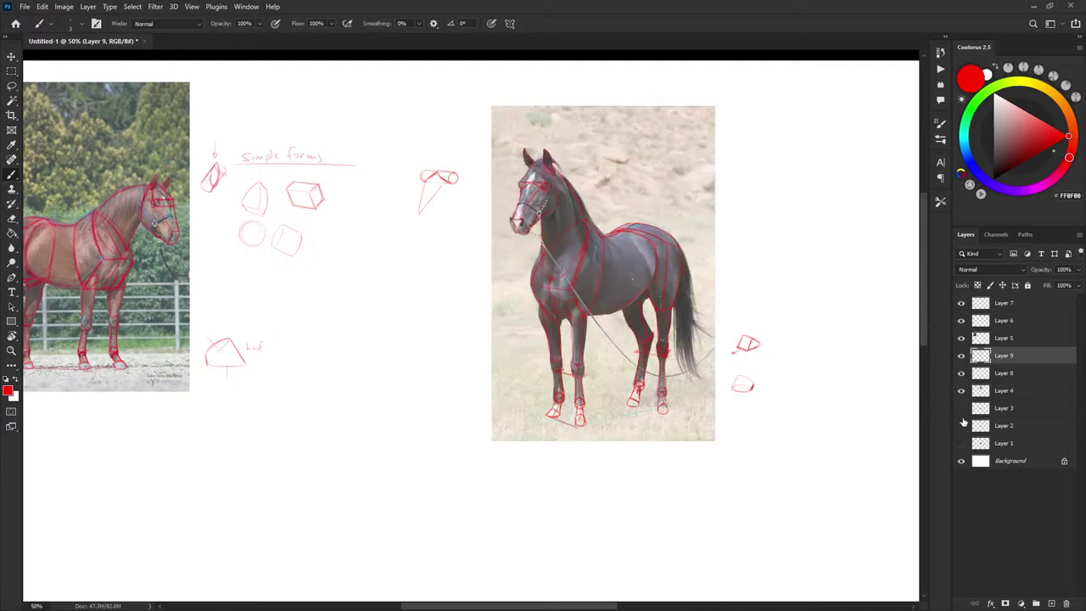
pyautogui.click(961, 425)
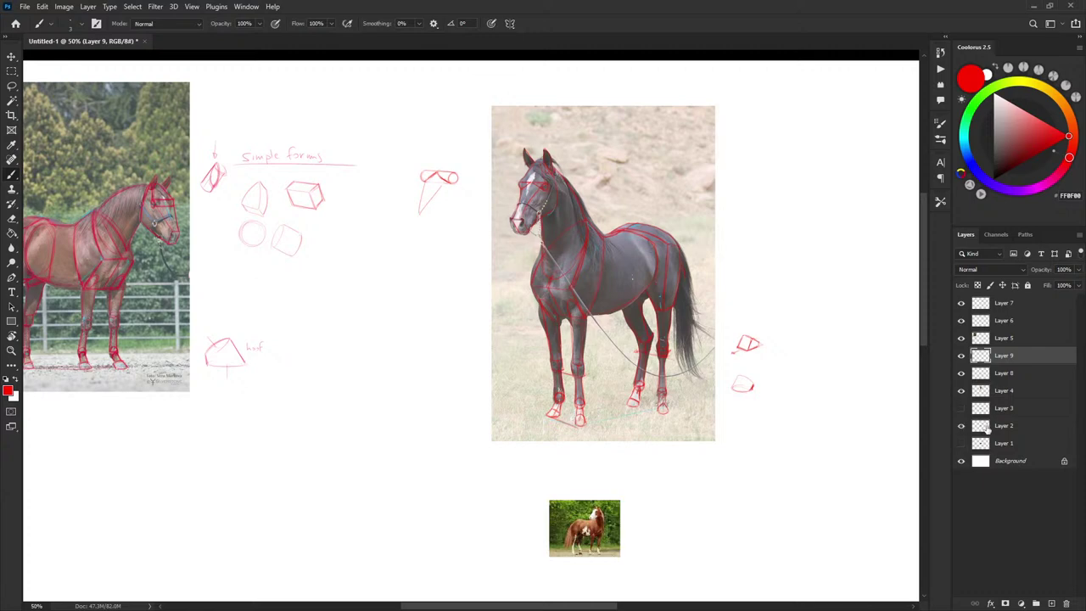
# Enlarge the chestnut horse photo on Layer 2 to about four times its size and place it in the blank area below the hoof sketch.
pyautogui.click(989, 425)
pyautogui.scroll(-3, 675, 481)
pyautogui.hotkey('ctrl', 't')
pyautogui.moveTo(594, 427); pyautogui.dragTo(788, 582)
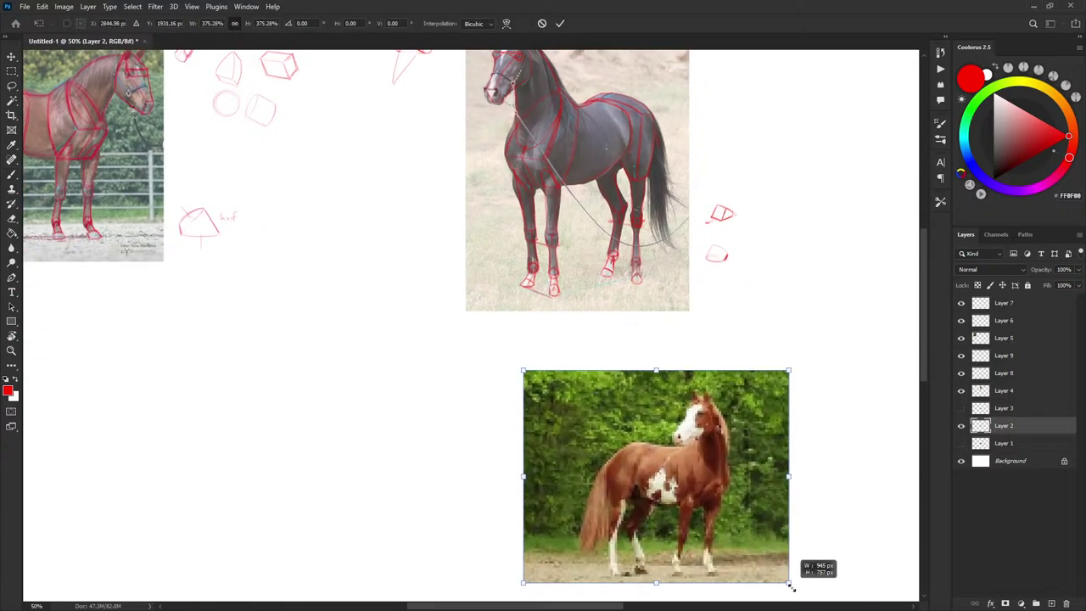
pyautogui.moveTo(700, 492)
pyautogui.mouseDown()
pyautogui.moveTo(434, 413)
pyautogui.moveTo(357, 405)
pyautogui.mouseUp()
pyautogui.moveTo(455, 280); pyautogui.dragTo(470, 269)
pyautogui.moveTo(396, 367); pyautogui.dragTo(378, 388)
pyautogui.press('Return')
pyautogui.moveTo(524, 361); pyautogui.dragTo(586, 299)
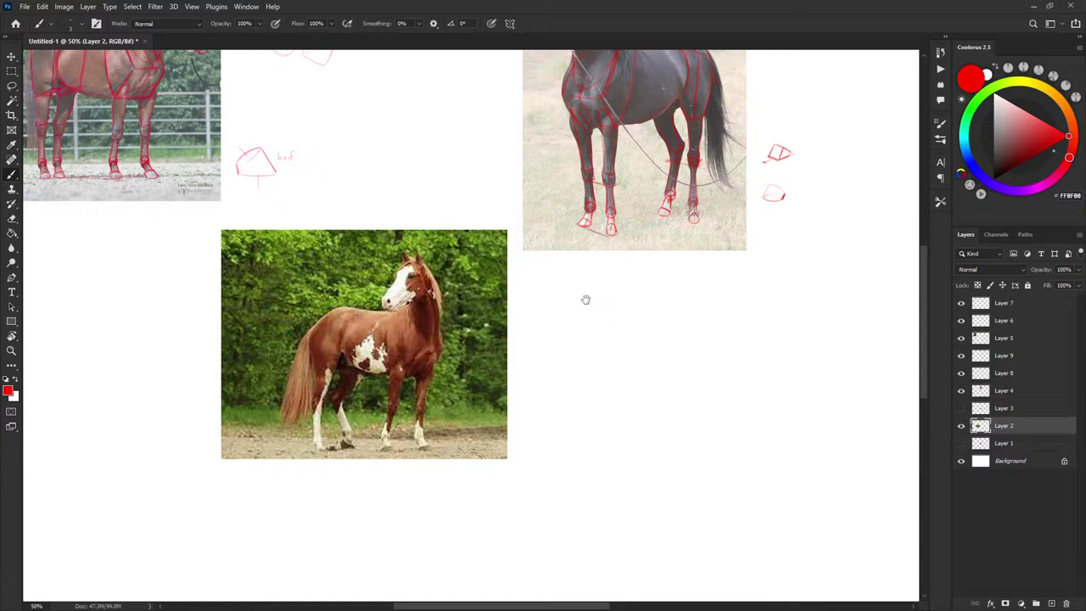
# Add a new layer above Layer 2, fade the Layer 2 photo to 55% fill, and make the new layer active.
pyautogui.scroll(3, 597, 322)
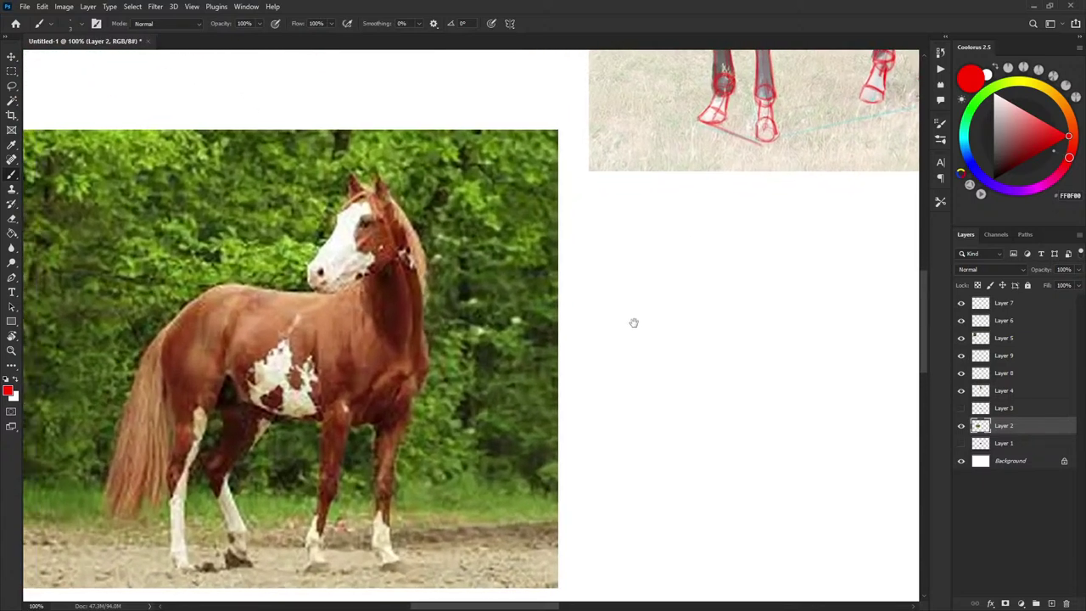
pyautogui.moveTo(633, 323)
pyautogui.mouseDown()
pyautogui.moveTo(699, 286)
pyautogui.moveTo(674, 327)
pyautogui.mouseUp()
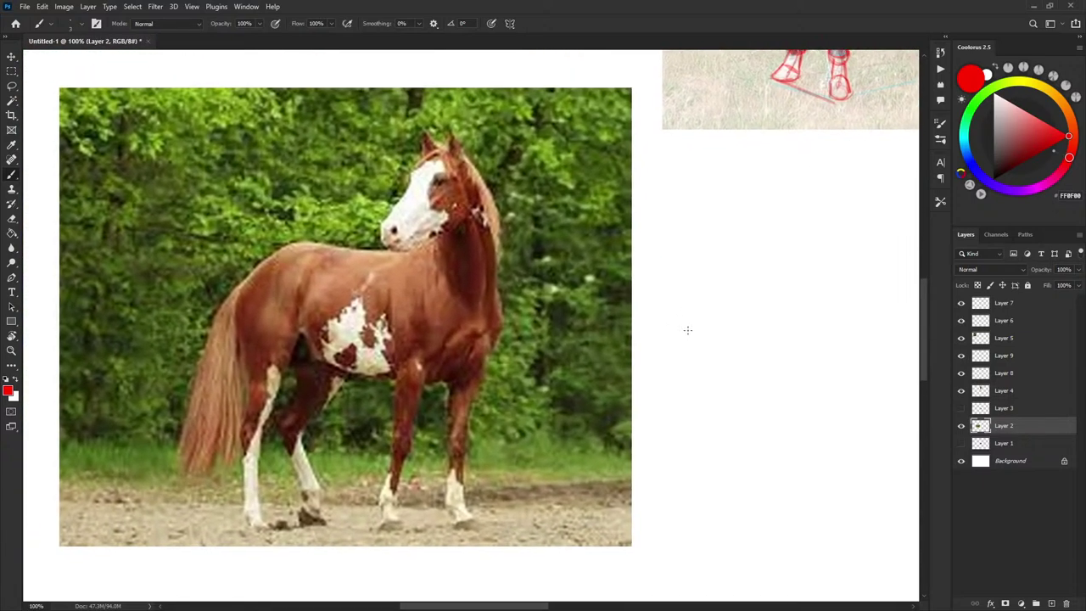
pyautogui.click(1051, 604)
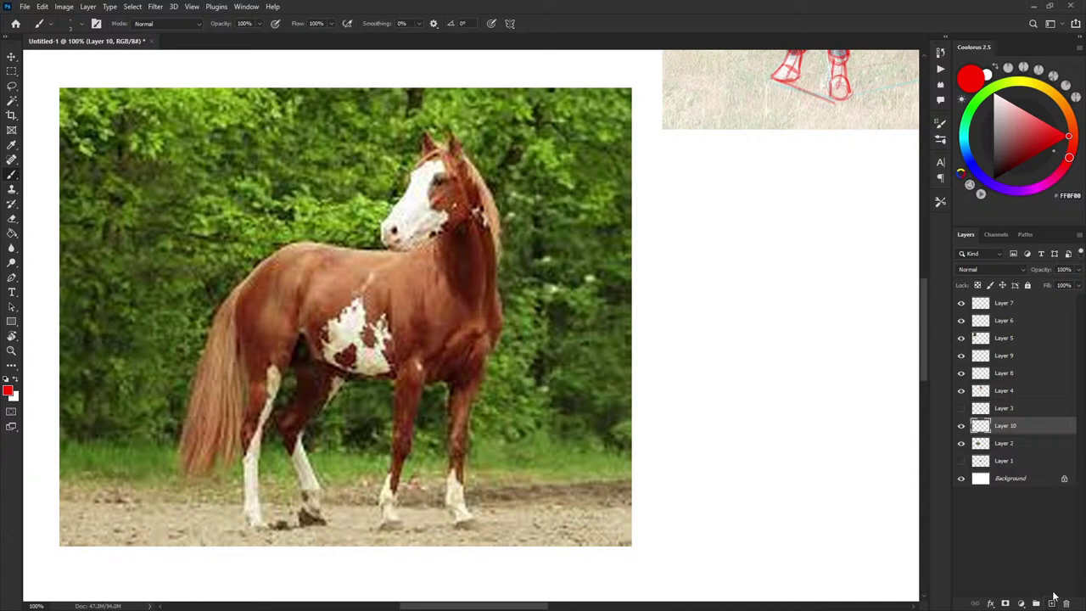
pyautogui.click(1006, 445)
pyautogui.click(1078, 286)
pyautogui.moveTo(1075, 297); pyautogui.dragTo(1055, 304)
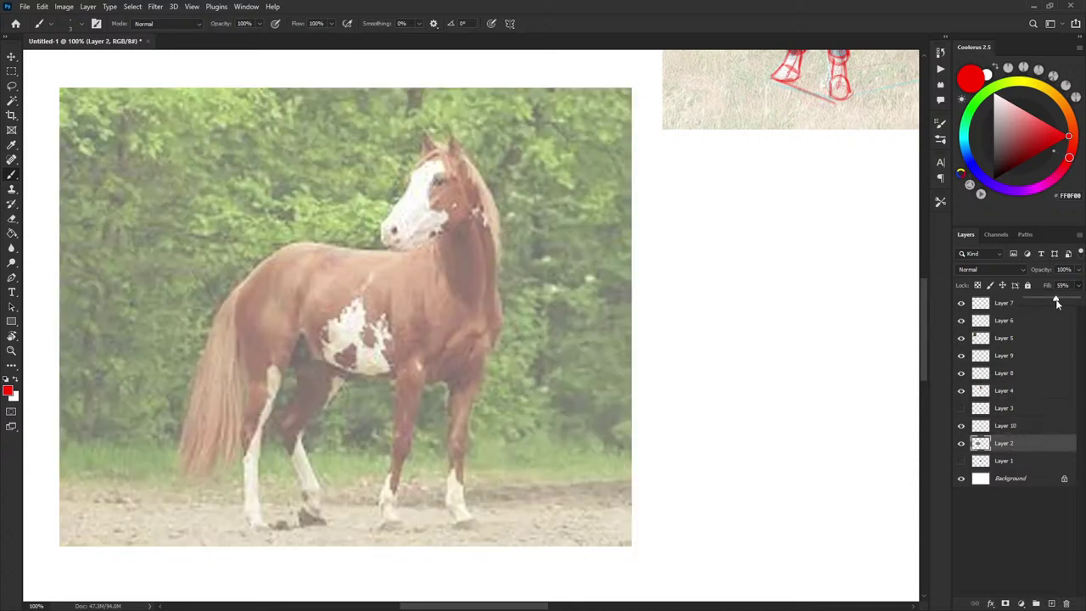
pyautogui.click(1006, 427)
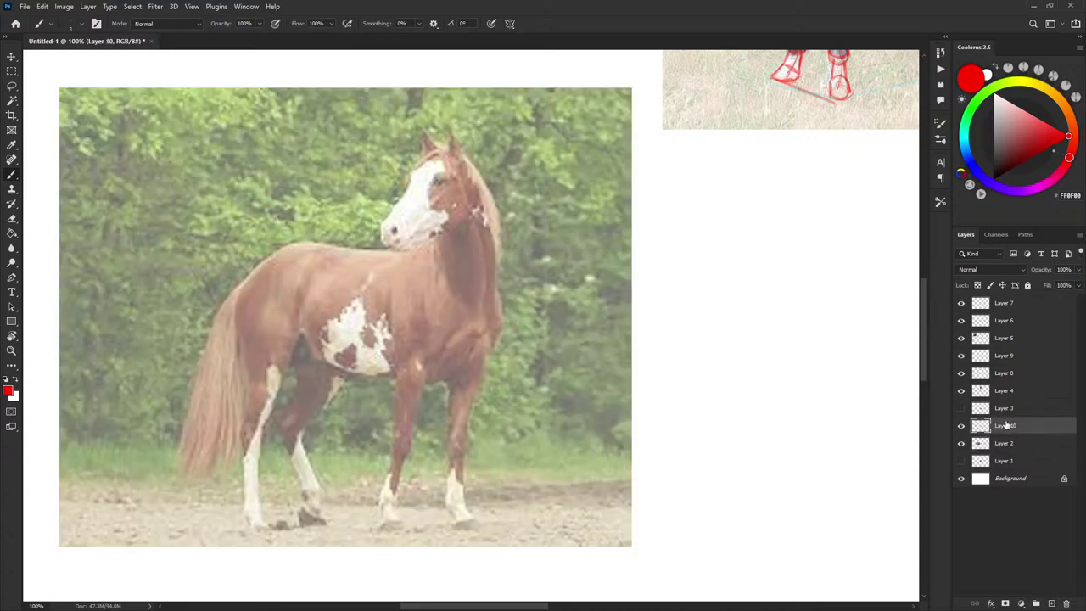
pyautogui.moveTo(524, 331); pyautogui.dragTo(539, 337)
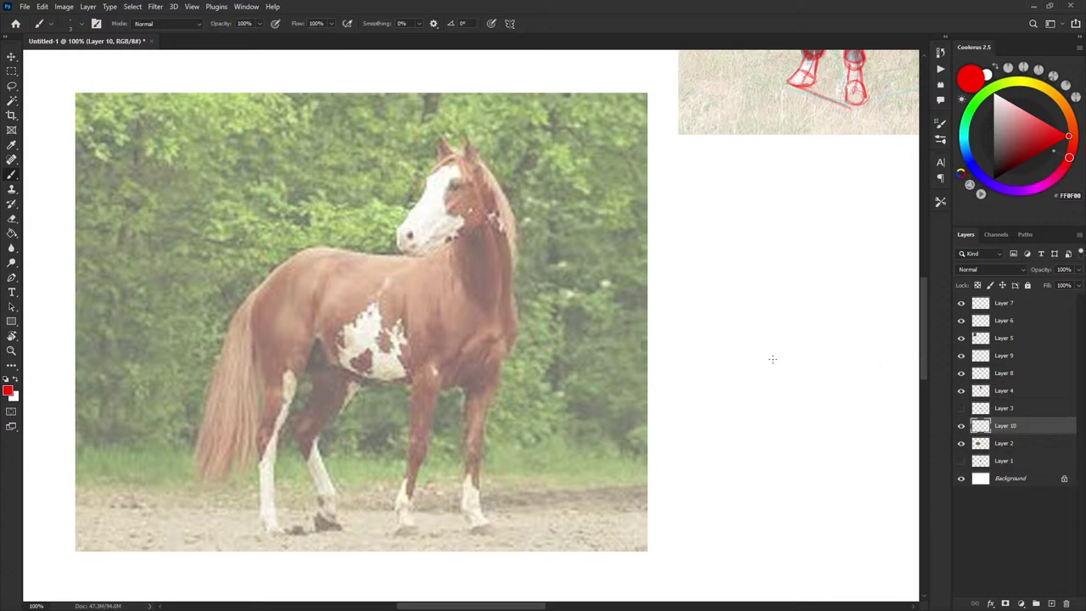
pyautogui.moveTo(440, 289); pyautogui.dragTo(463, 340)
pyautogui.hotkey('ctrl', 'z')
pyautogui.moveTo(435, 374); pyautogui.dragTo(519, 358)
pyautogui.hotkey('ctrl', 'z')
# Sketch a red ground-plane quadrilateral through the four hooves and compare it with the photo by toggling Layer 10.
pyautogui.scroll(-4, 516, 507)
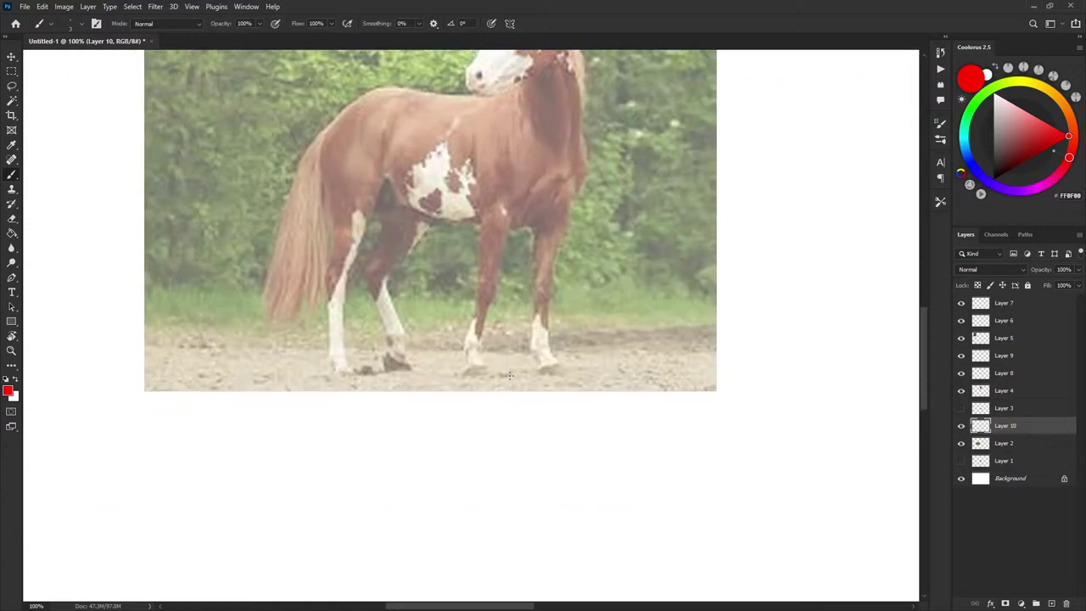
pyautogui.moveTo(580, 362); pyautogui.dragTo(499, 377)
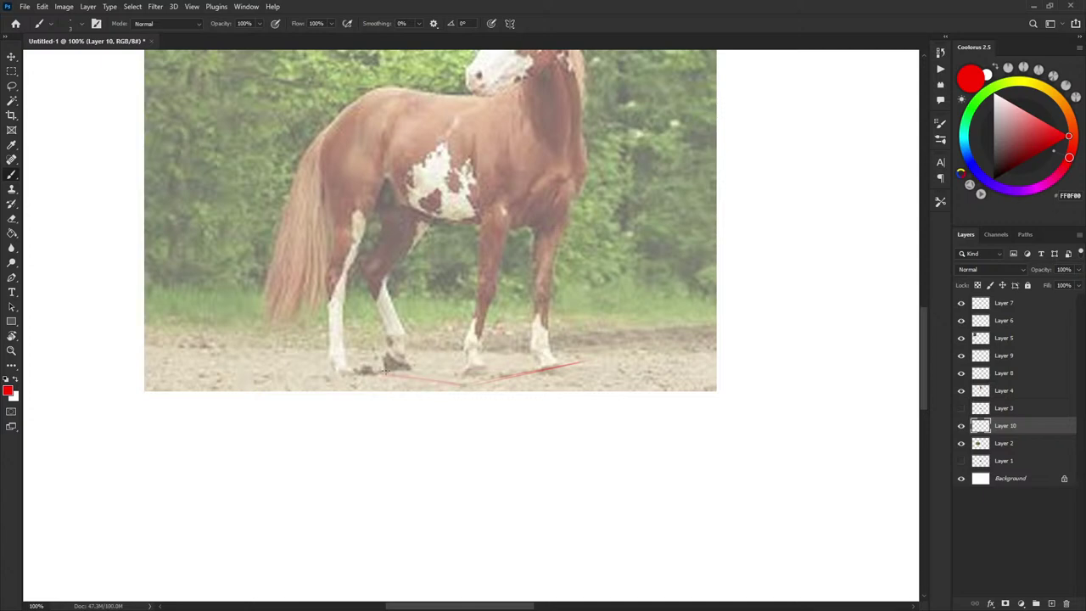
pyautogui.moveTo(411, 364); pyautogui.dragTo(525, 376)
pyautogui.moveTo(428, 364); pyautogui.dragTo(536, 371)
pyautogui.moveTo(327, 372); pyautogui.dragTo(458, 384)
pyautogui.moveTo(300, 376)
pyautogui.mouseDown()
pyautogui.moveTo(411, 361)
pyautogui.moveTo(464, 392)
pyautogui.mouseUp()
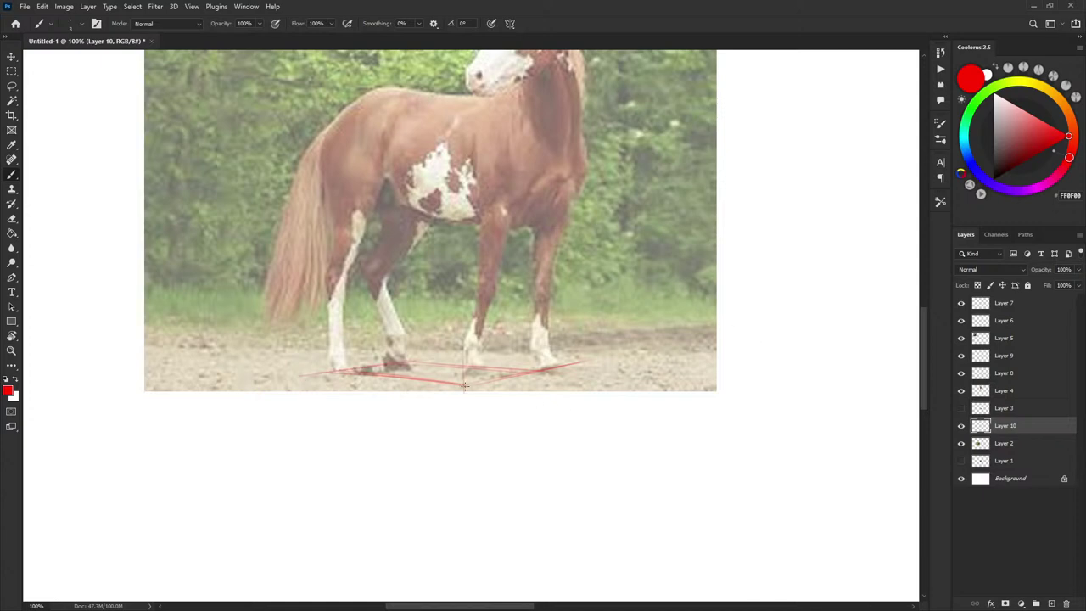
pyautogui.moveTo(617, 283); pyautogui.dragTo(585, 376)
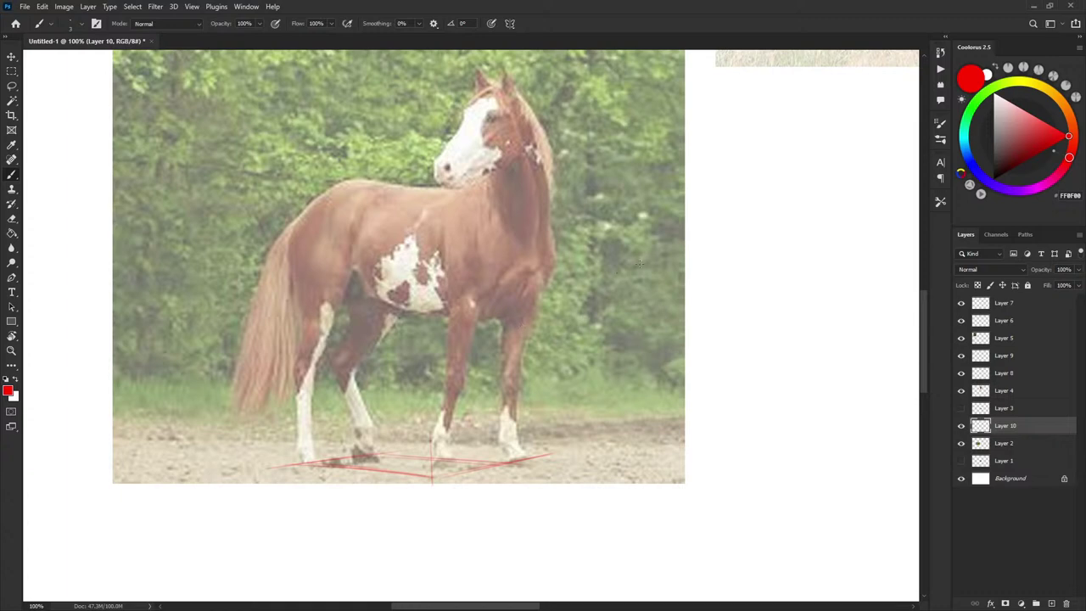
pyautogui.click(961, 427)
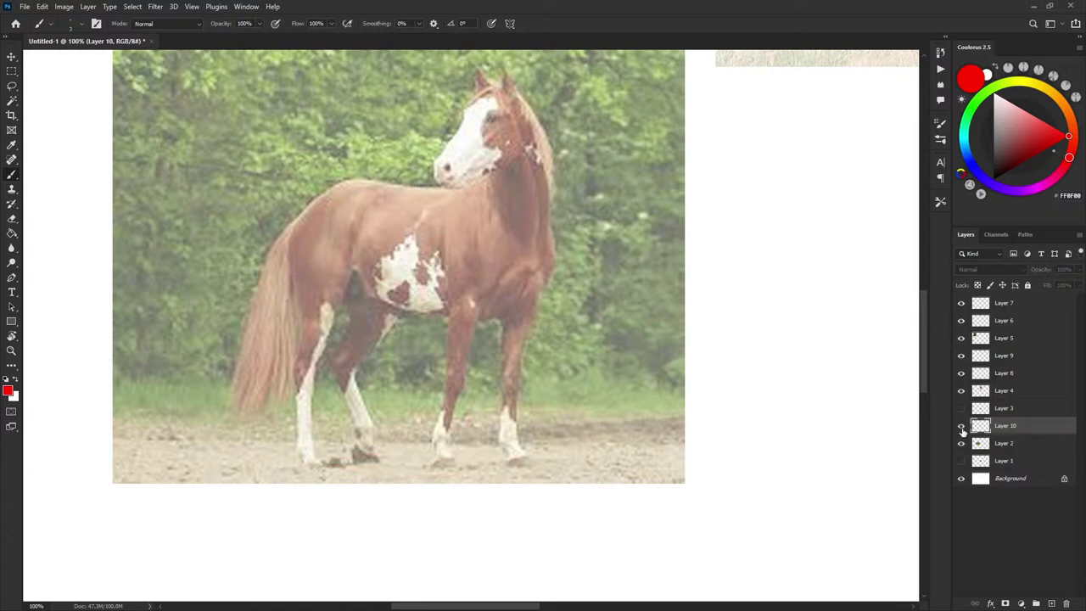
pyautogui.click(962, 426)
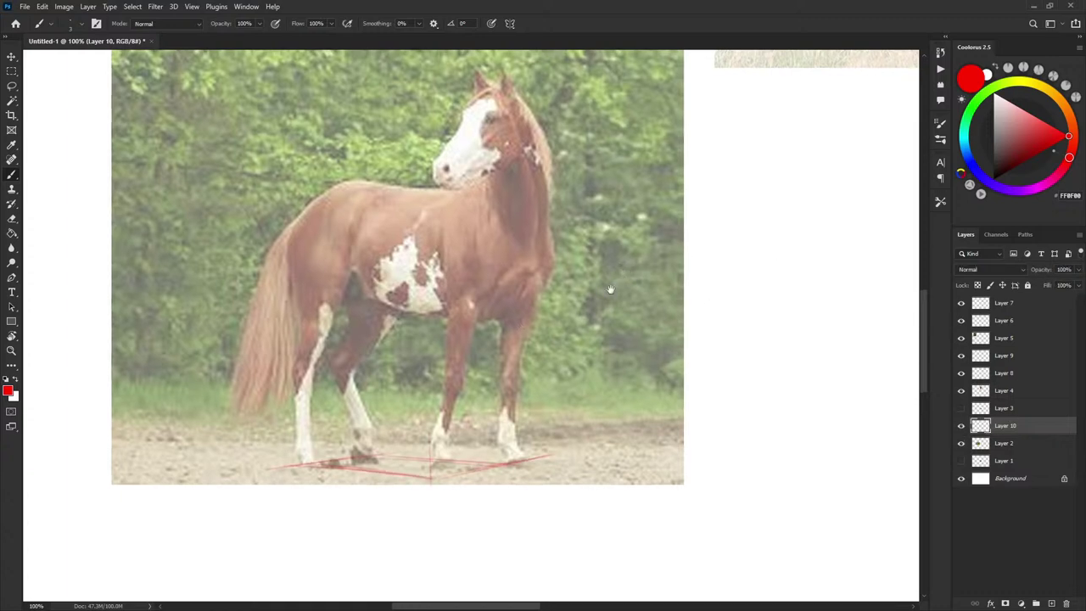
# Draw the shoulder's two curved edges, the far curve at the neck base, and the chest's upper edge in red.
pyautogui.scroll(1, 598, 295)
pyautogui.hscroll(1, 598, 295)
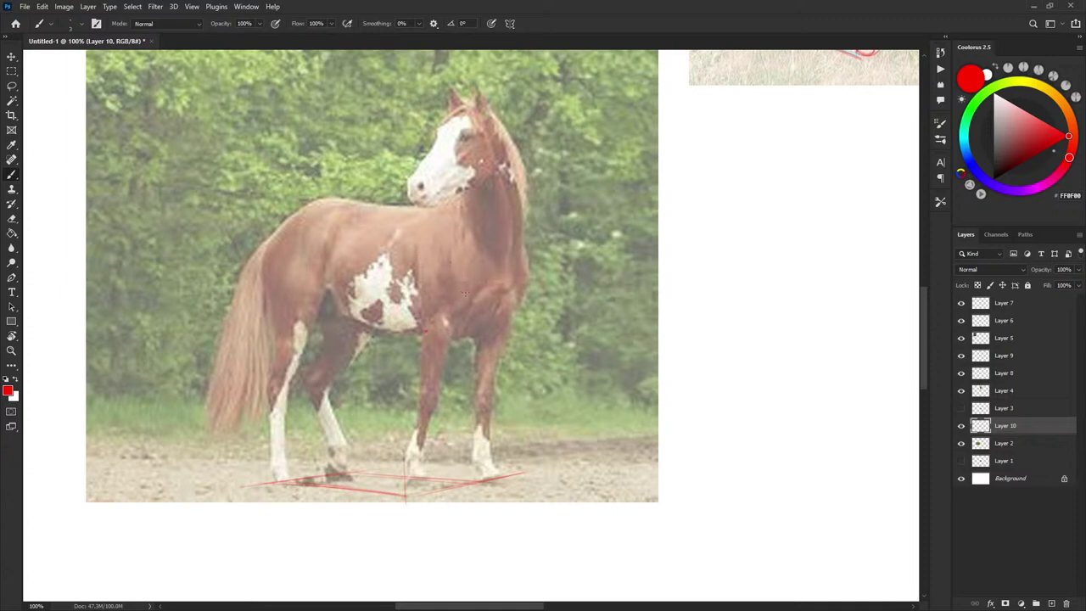
pyautogui.moveTo(464, 293); pyautogui.dragTo(453, 201)
pyautogui.moveTo(452, 252); pyautogui.dragTo(455, 205)
pyautogui.moveTo(524, 272); pyautogui.dragTo(527, 277)
pyautogui.moveTo(425, 324)
pyautogui.mouseDown()
pyautogui.moveTo(417, 255)
pyautogui.moveTo(438, 212)
pyautogui.mouseUp()
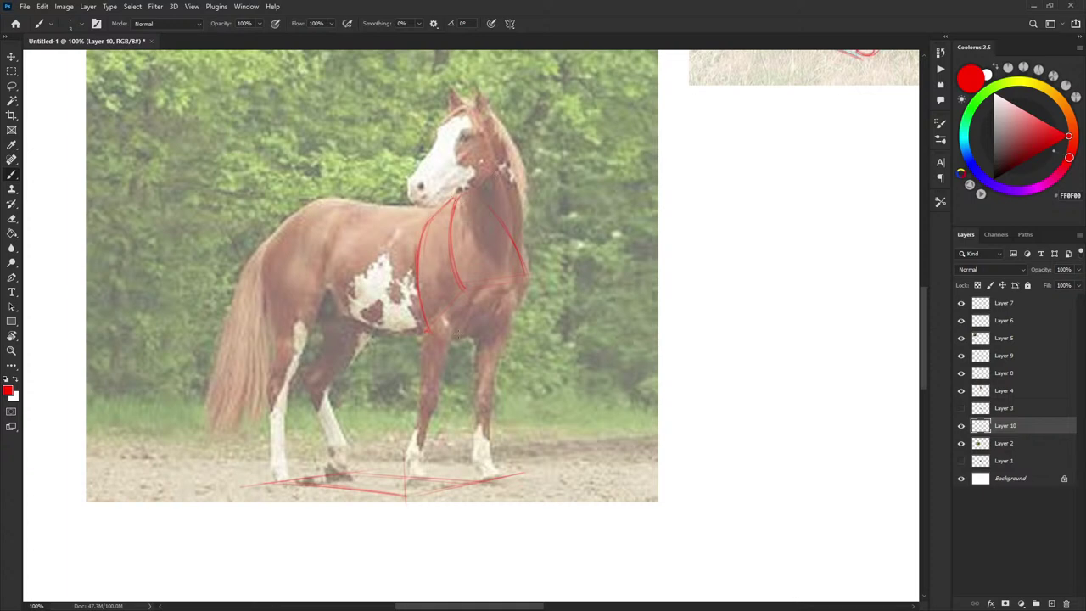
# Close the chest block with its lower edge and slanted far side, and strengthen the curve at the neck base.
pyautogui.moveTo(484, 259); pyautogui.dragTo(480, 257)
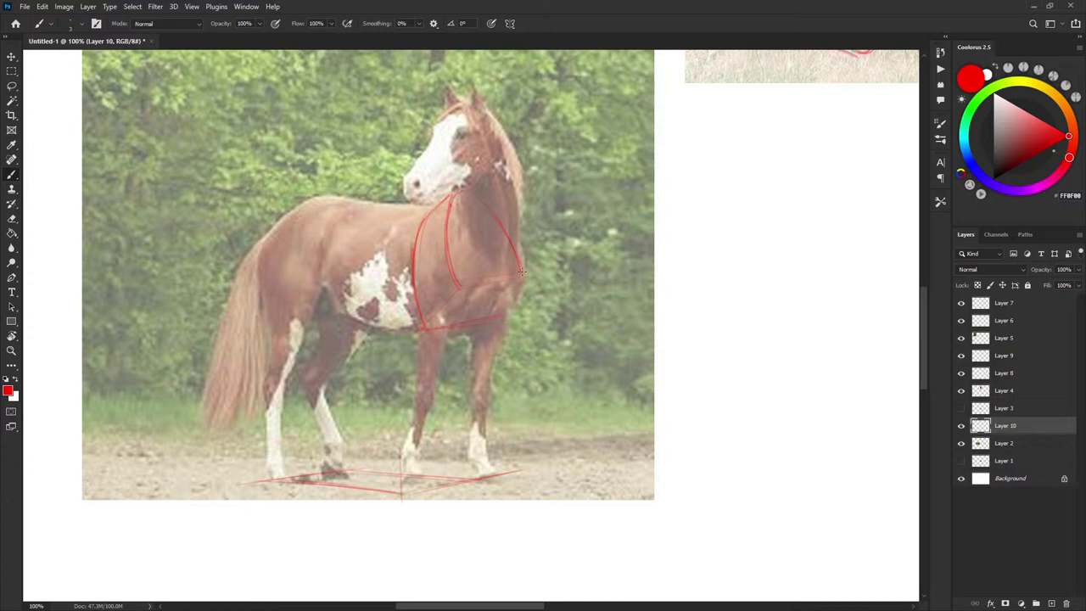
pyautogui.moveTo(522, 272); pyautogui.dragTo(498, 317)
pyautogui.moveTo(519, 283); pyautogui.dragTo(501, 317)
pyautogui.moveTo(495, 215); pyautogui.dragTo(525, 268)
# Add the chest block's center line and slanted near edge, and check the block against the photo by toggling Layer 10.
pyautogui.press('e')
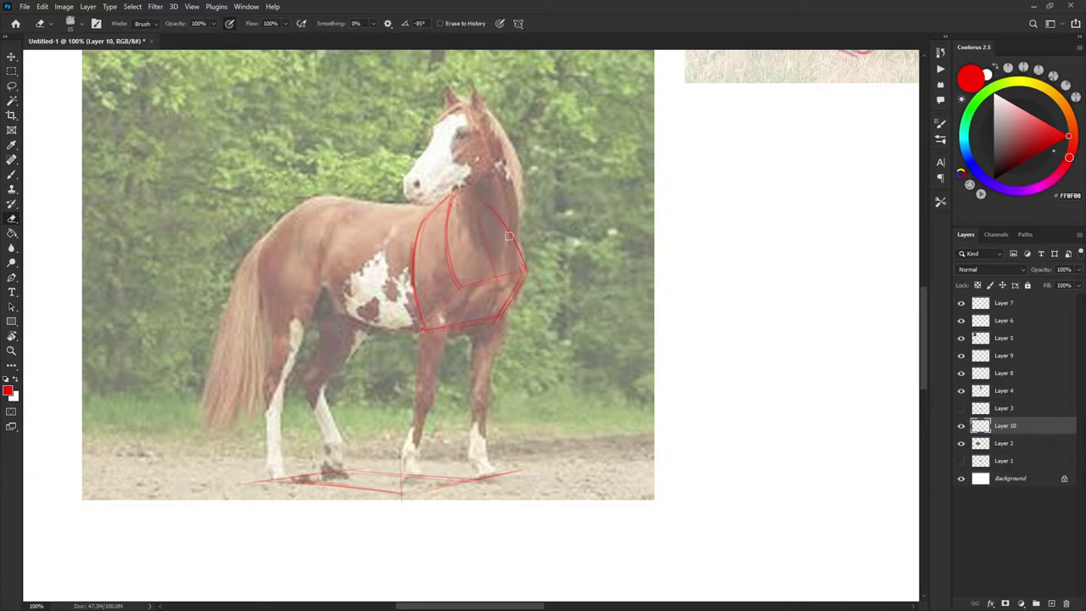
pyautogui.press('b')
pyautogui.moveTo(476, 218); pyautogui.dragTo(503, 274)
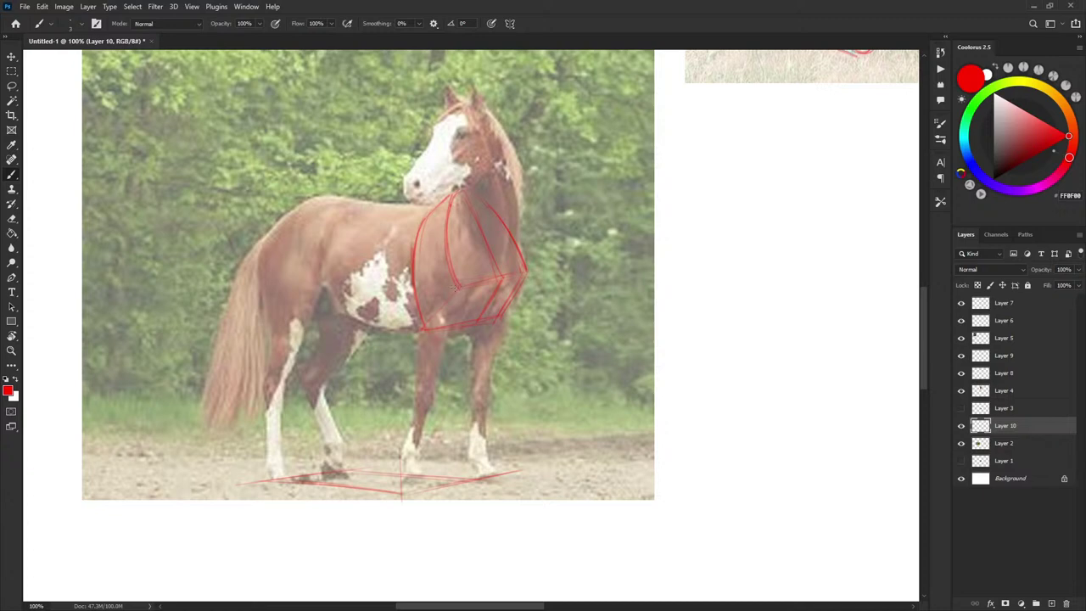
pyautogui.moveTo(434, 324); pyautogui.dragTo(459, 284)
pyautogui.press('e')
pyautogui.moveTo(501, 281); pyautogui.dragTo(481, 319)
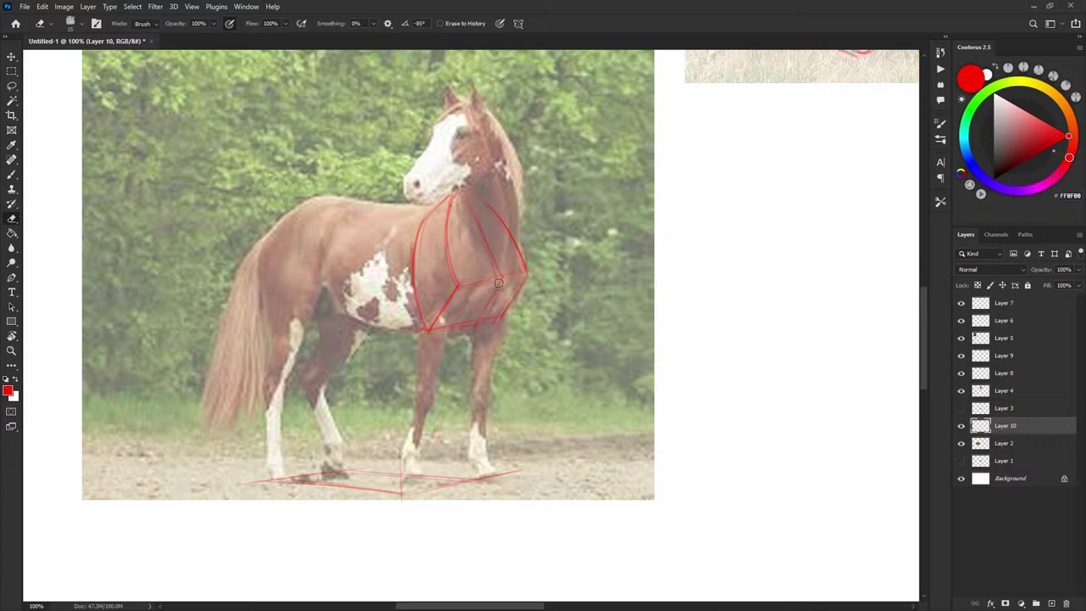
pyautogui.press('b')
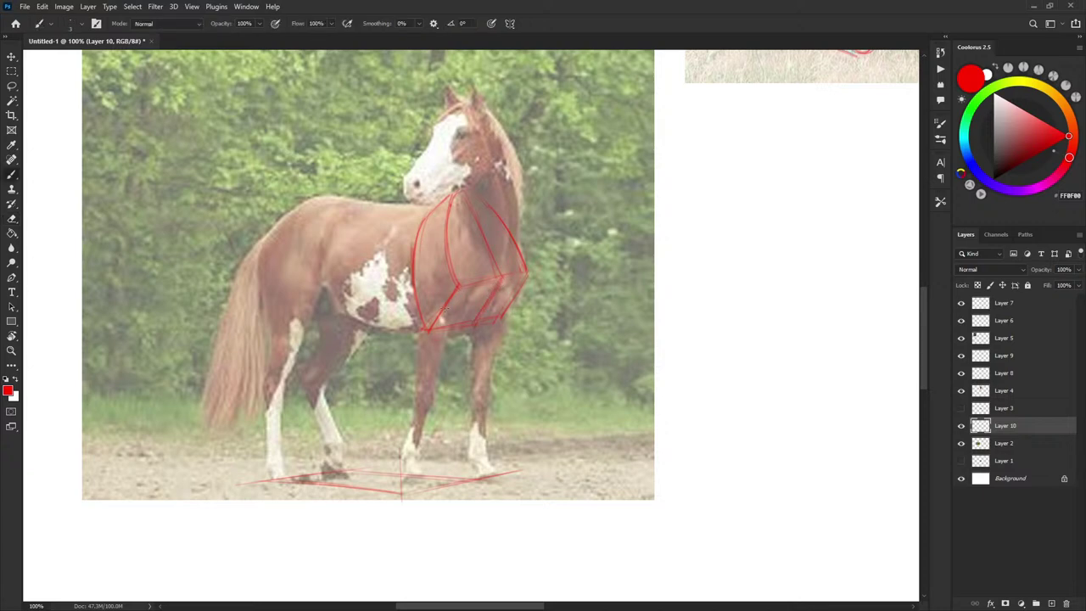
pyautogui.moveTo(442, 313); pyautogui.dragTo(431, 329)
pyautogui.click(963, 426)
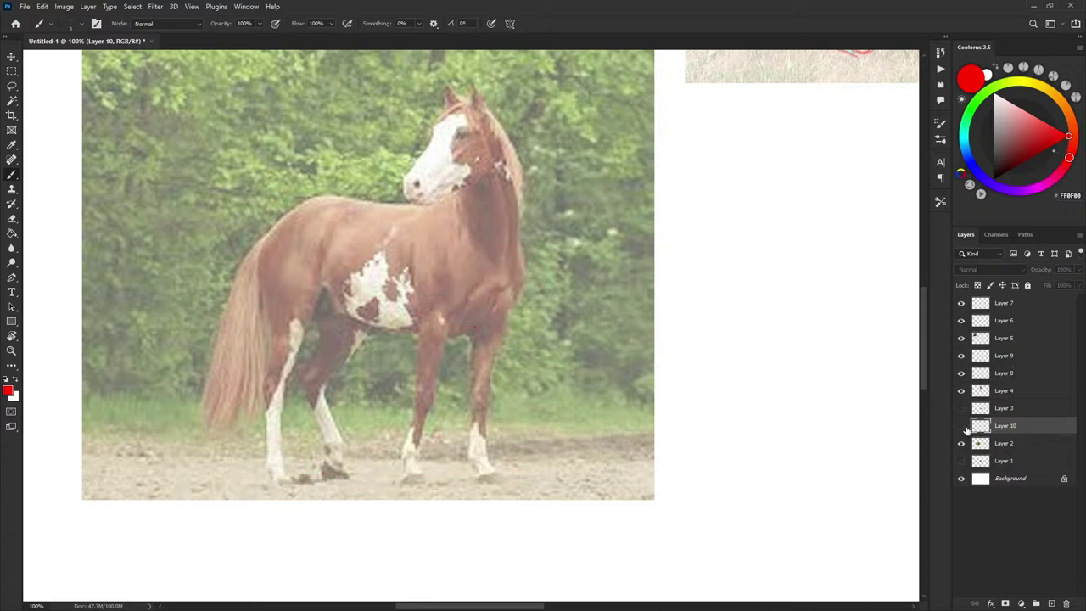
pyautogui.click(963, 426)
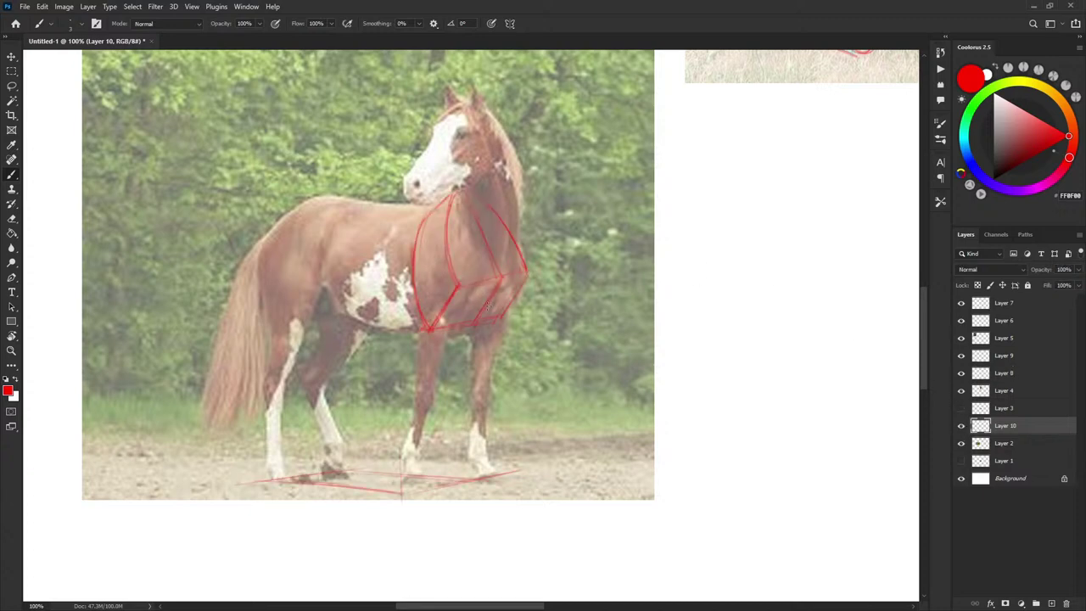
pyautogui.click(962, 426)
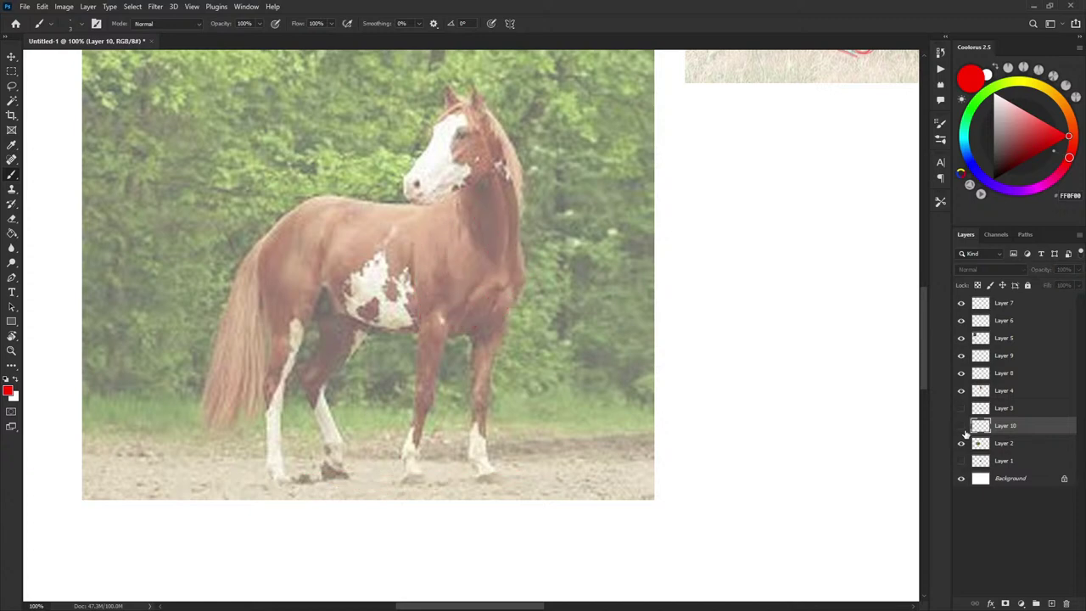
pyautogui.click(962, 426)
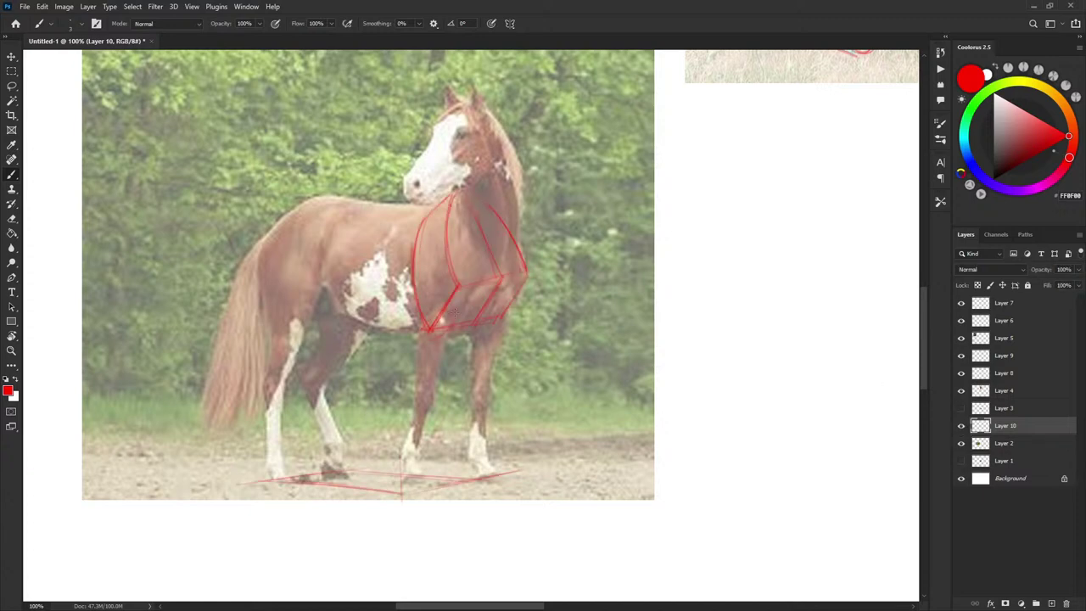
pyautogui.moveTo(443, 345); pyautogui.dragTo(434, 380)
pyautogui.hotkey('ctrl', 'z')
pyautogui.hotkey('ctrl', 'z')
# Draw both upper front legs with elbow ovals and rounded knee ends in red, and check them against the photo by toggling Layer 10.
pyautogui.moveTo(420, 375); pyautogui.dragTo(421, 348)
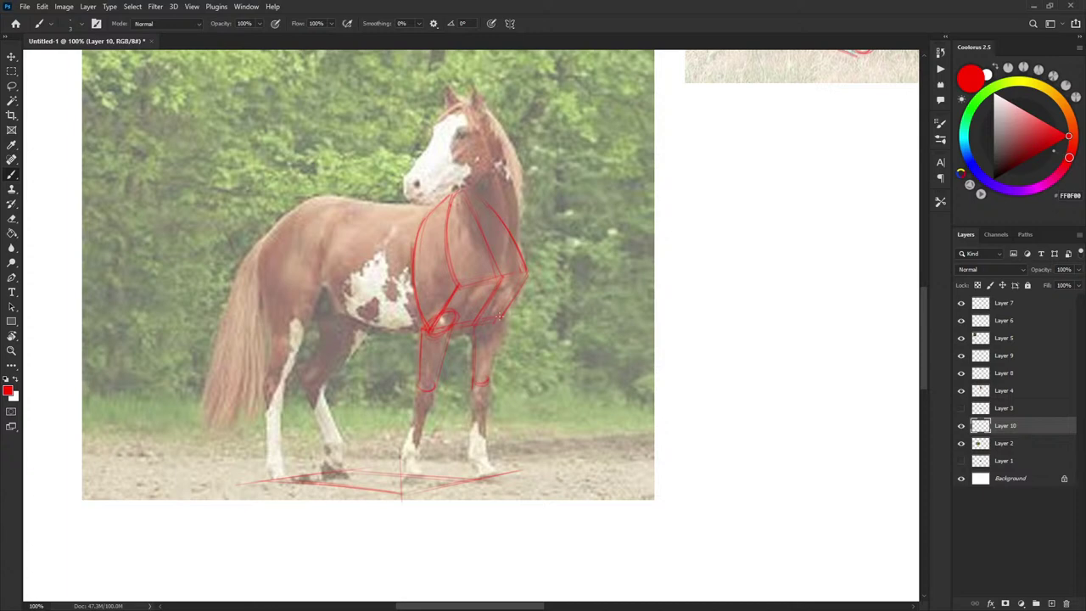
pyautogui.moveTo(501, 317); pyautogui.dragTo(488, 387)
pyautogui.click(962, 425)
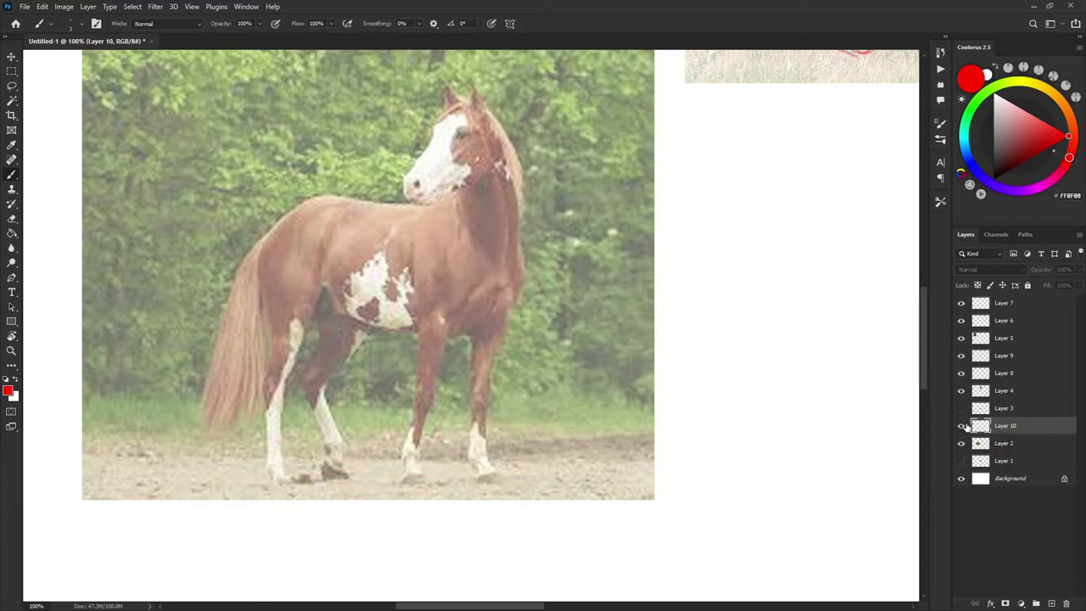
pyautogui.click(961, 425)
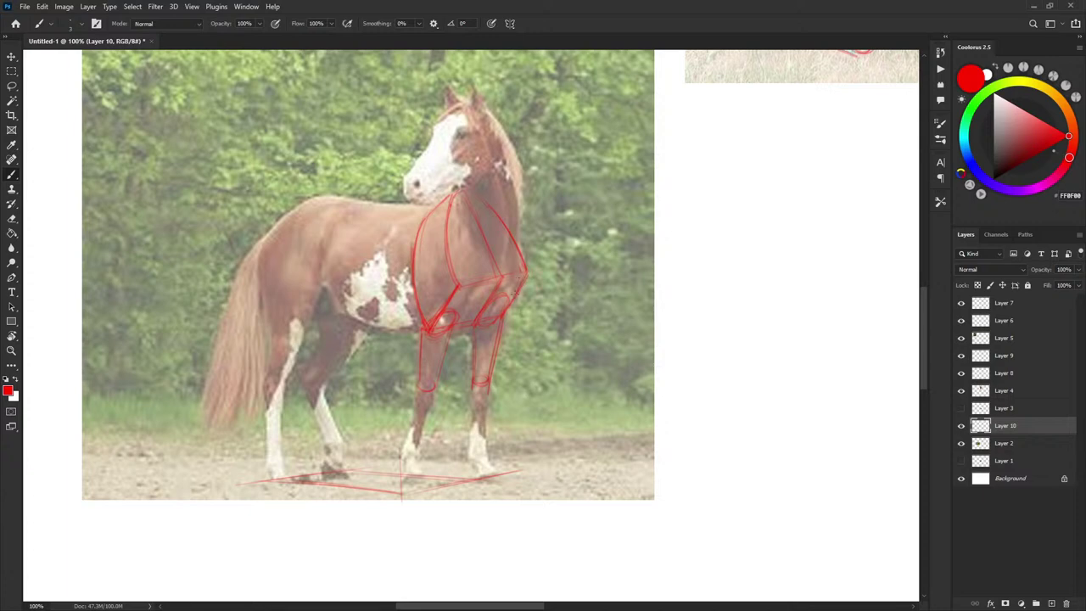
# Draw the neck's base curve and the long curved mane-side edge from the poll, and extend the chest block's upper edge.
pyautogui.moveTo(459, 191)
pyautogui.mouseDown()
pyautogui.moveTo(455, 219)
pyautogui.moveTo(503, 272)
pyautogui.mouseUp()
pyautogui.moveTo(517, 224); pyautogui.dragTo(515, 258)
pyautogui.moveTo(492, 127); pyautogui.dragTo(514, 193)
pyautogui.moveTo(501, 146); pyautogui.dragTo(515, 219)
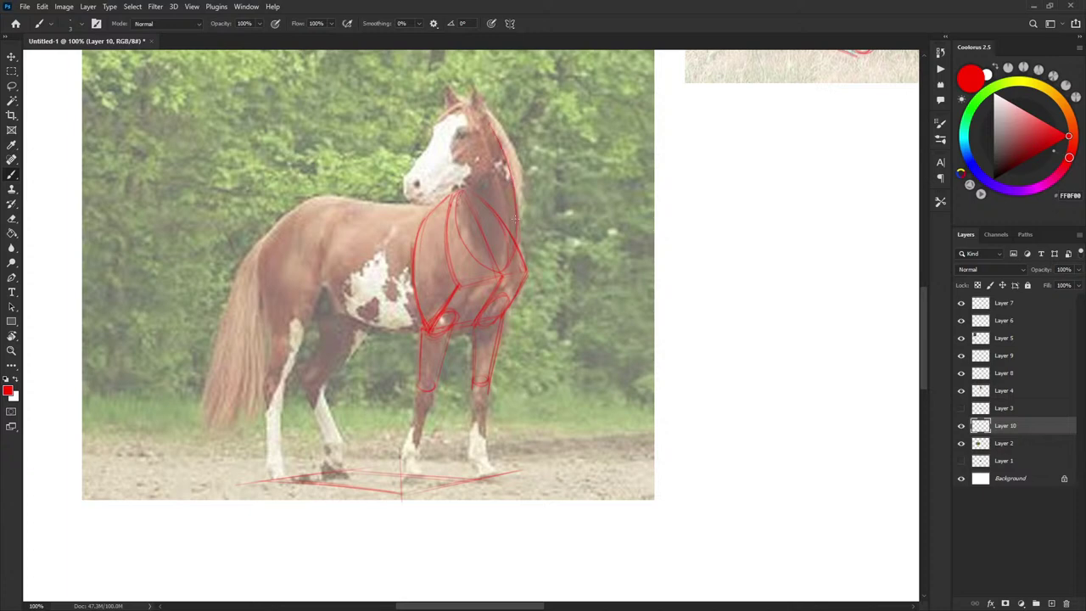
pyautogui.moveTo(506, 158); pyautogui.dragTo(517, 240)
pyautogui.moveTo(491, 278); pyautogui.dragTo(536, 269)
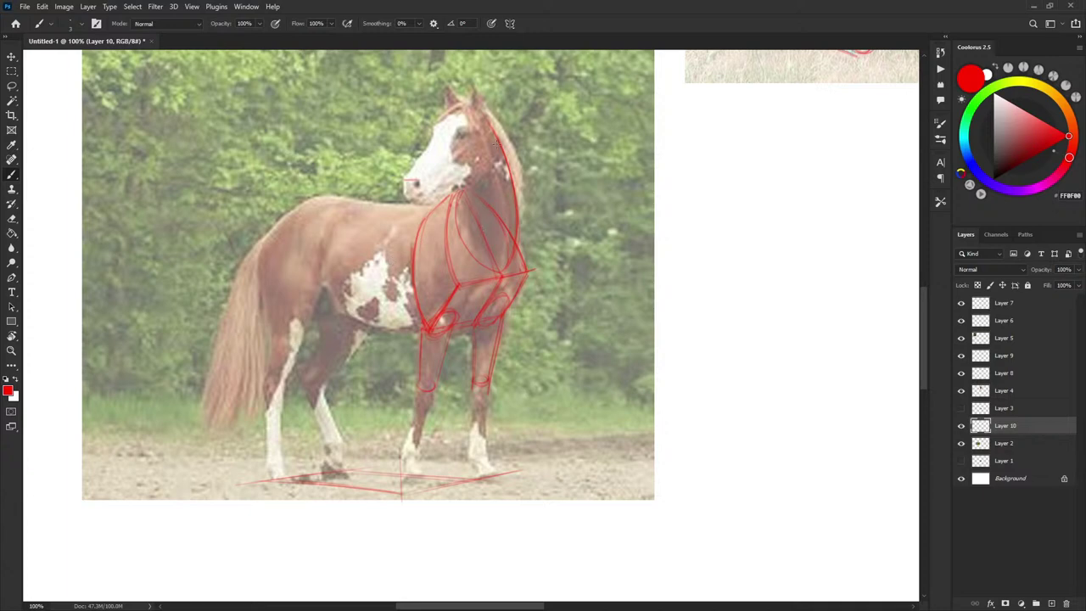
# Block in the muzzle's front plane, the brow line between the eyes, and the face edges connecting them.
pyautogui.moveTo(416, 181)
pyautogui.mouseDown()
pyautogui.moveTo(429, 200)
pyautogui.moveTo(416, 199)
pyautogui.mouseUp()
pyautogui.moveTo(458, 129); pyautogui.dragTo(437, 129)
pyautogui.hotkey('ctrl', 'z')
pyautogui.moveTo(434, 128)
pyautogui.mouseDown()
pyautogui.moveTo(468, 125)
pyautogui.moveTo(406, 180)
pyautogui.moveTo(458, 129)
pyautogui.mouseUp()
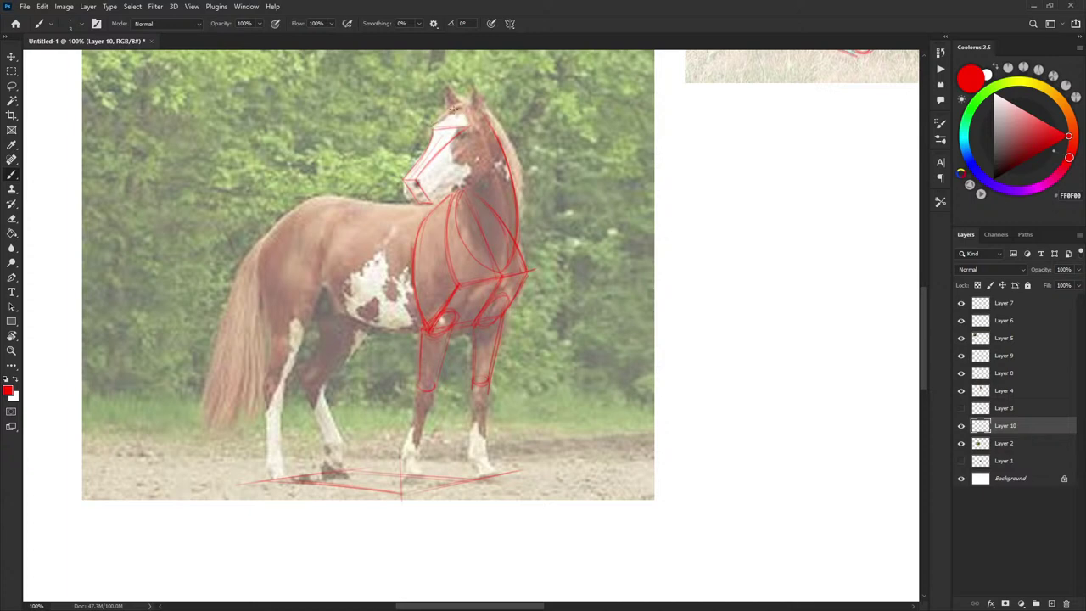
# Draw the forehead plane, jaw underside and back of the head, and outline both pointed ears.
pyautogui.moveTo(456, 107); pyautogui.dragTo(472, 128)
pyautogui.moveTo(436, 198); pyautogui.dragTo(455, 187)
pyautogui.moveTo(474, 103); pyautogui.dragTo(496, 152)
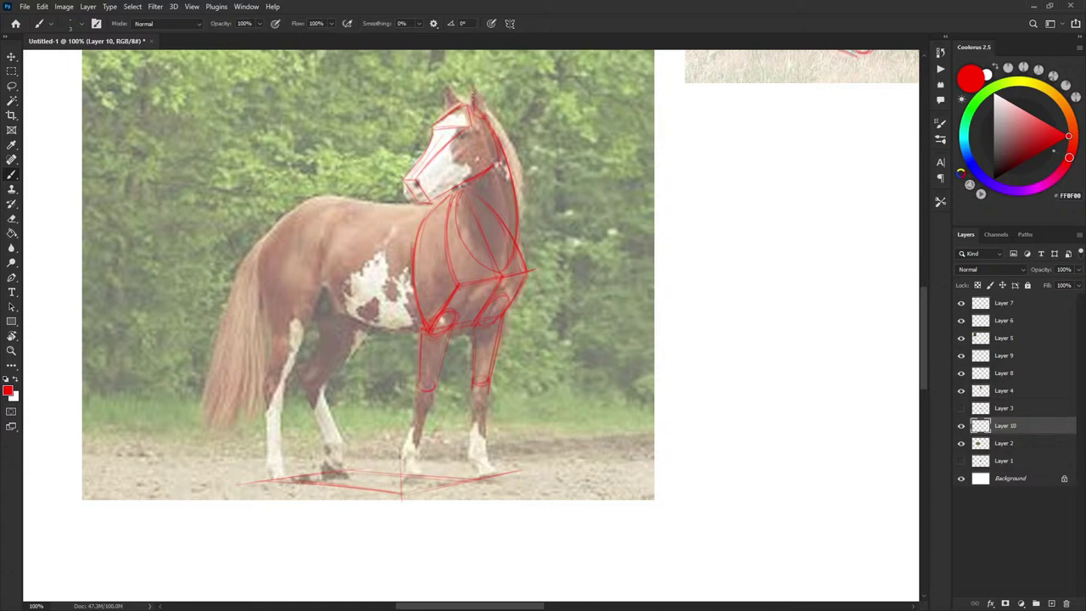
pyautogui.moveTo(475, 107)
pyautogui.mouseDown()
pyautogui.moveTo(479, 84)
pyautogui.moveTo(483, 114)
pyautogui.moveTo(458, 105)
pyautogui.moveTo(515, 181)
pyautogui.moveTo(495, 165)
pyautogui.mouseUp()
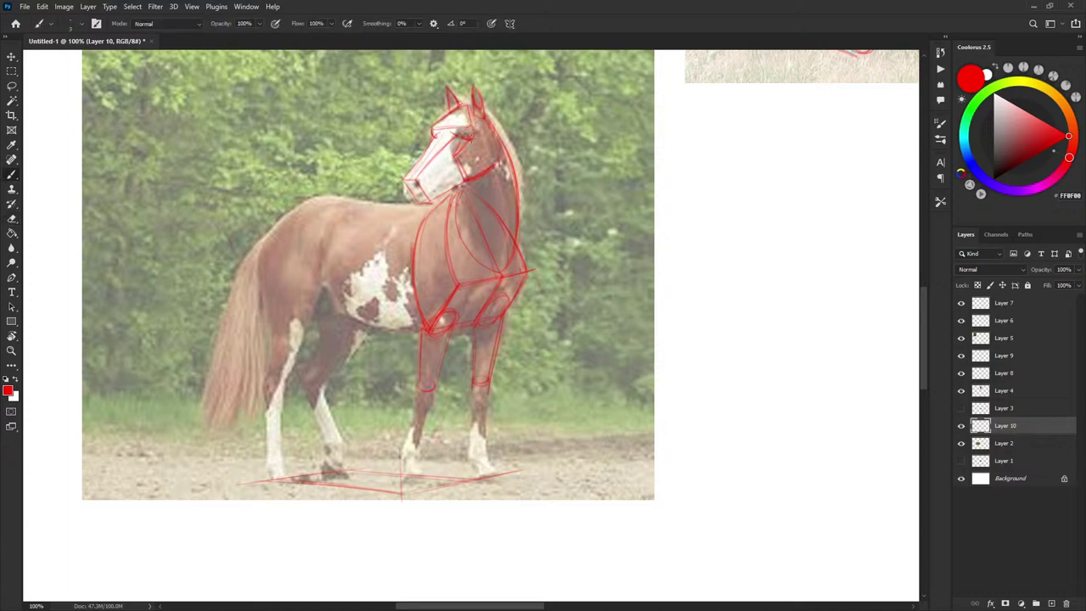
# Add the eye socket circle and close the muzzle box, comparing the head with the photo by toggling Layer 10.
pyautogui.moveTo(474, 134); pyautogui.dragTo(463, 131)
pyautogui.moveTo(416, 191)
pyautogui.mouseDown()
pyautogui.moveTo(404, 185)
pyautogui.moveTo(418, 192)
pyautogui.moveTo(418, 180)
pyautogui.moveTo(421, 203)
pyautogui.mouseUp()
pyautogui.click(961, 425)
pyautogui.click(961, 426)
pyautogui.moveTo(432, 204); pyautogui.dragTo(440, 195)
# Draw the barrel's rear curve, belly line and back line to connect the ribcage with the shoulder.
pyautogui.moveTo(543, 307); pyautogui.dragTo(545, 303)
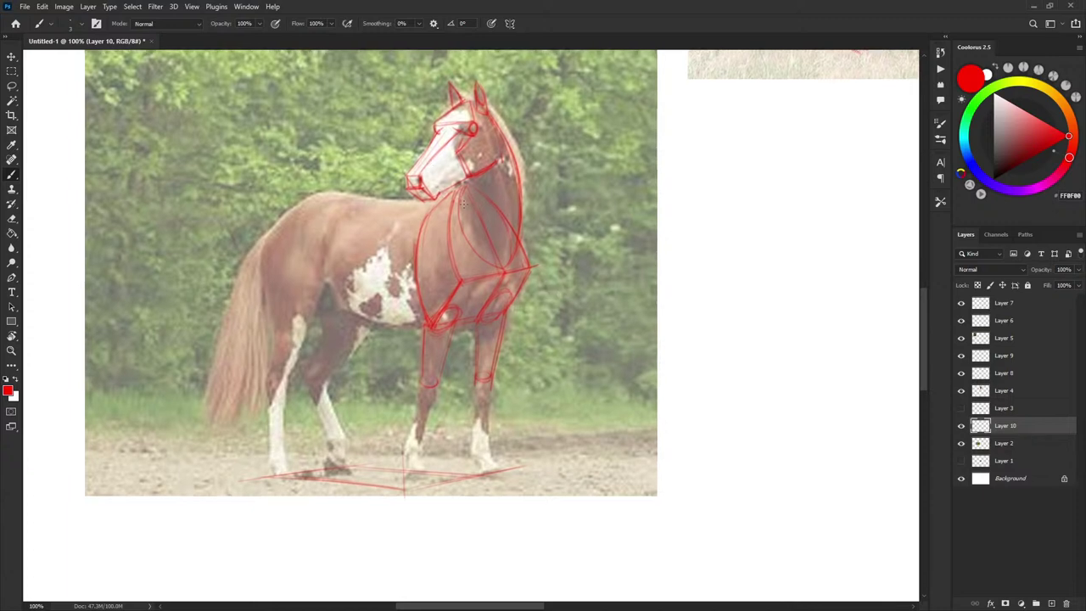
pyautogui.moveTo(467, 212); pyautogui.dragTo(469, 204)
pyautogui.scroll(-1, 527, 258)
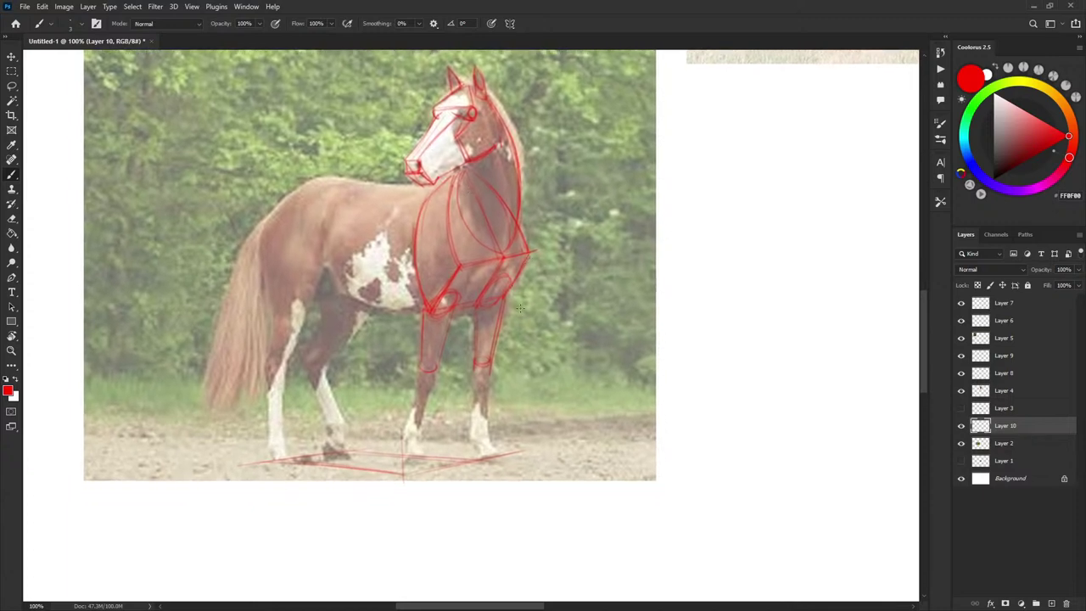
pyautogui.scroll(-4, 582, 269)
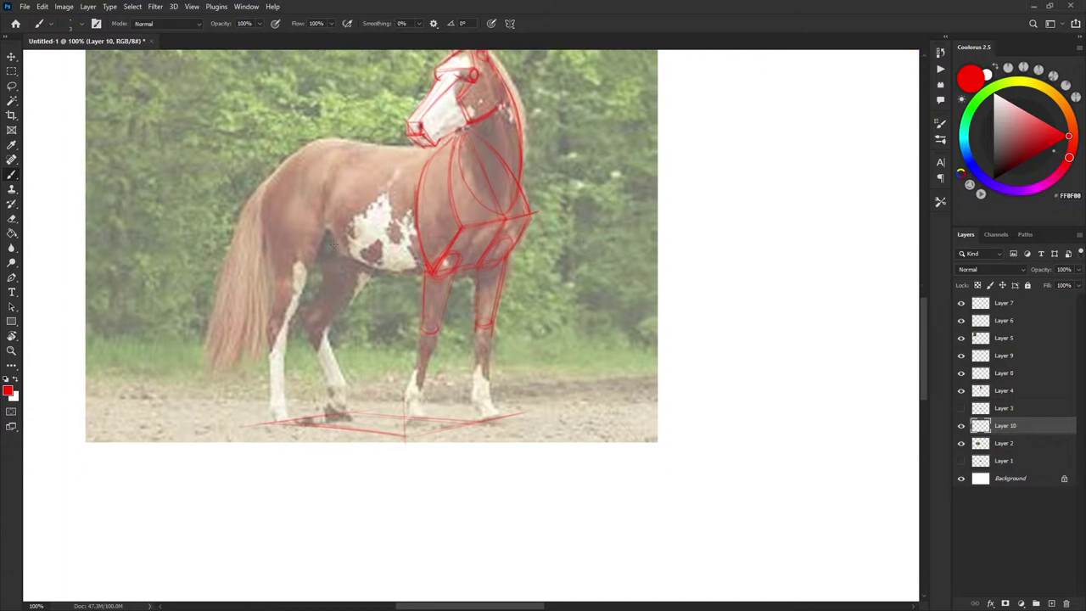
pyautogui.moveTo(346, 255)
pyautogui.mouseDown()
pyautogui.moveTo(423, 273)
pyautogui.moveTo(399, 272)
pyautogui.mouseUp()
pyautogui.moveTo(352, 151)
pyautogui.mouseDown()
pyautogui.moveTo(363, 215)
pyautogui.moveTo(339, 254)
pyautogui.moveTo(334, 177)
pyautogui.moveTo(324, 223)
pyautogui.moveTo(359, 152)
pyautogui.moveTo(408, 148)
pyautogui.moveTo(363, 147)
pyautogui.moveTo(413, 148)
pyautogui.moveTo(361, 143)
pyautogui.moveTo(415, 148)
pyautogui.mouseUp()
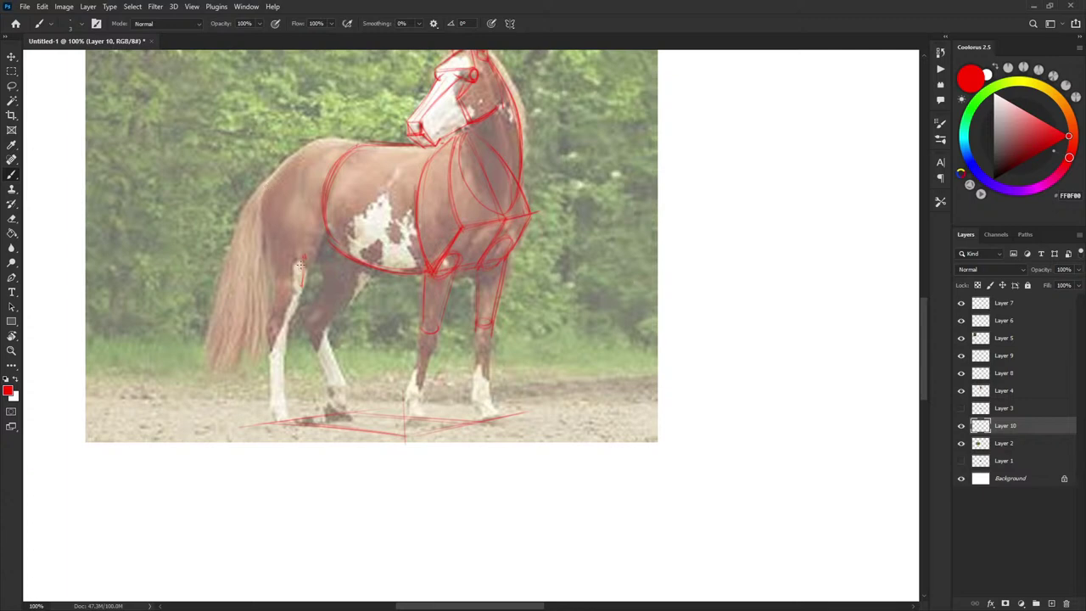
# Block in the hindquarters with a vertical side plane, a slanted lower edge, the flank line and the curved croup.
pyautogui.moveTo(301, 201)
pyautogui.mouseDown()
pyautogui.moveTo(302, 259)
pyautogui.moveTo(276, 289)
pyautogui.mouseUp()
pyautogui.moveTo(262, 213)
pyautogui.mouseDown()
pyautogui.moveTo(274, 287)
pyautogui.moveTo(287, 272)
pyautogui.moveTo(273, 291)
pyautogui.moveTo(302, 266)
pyautogui.mouseUp()
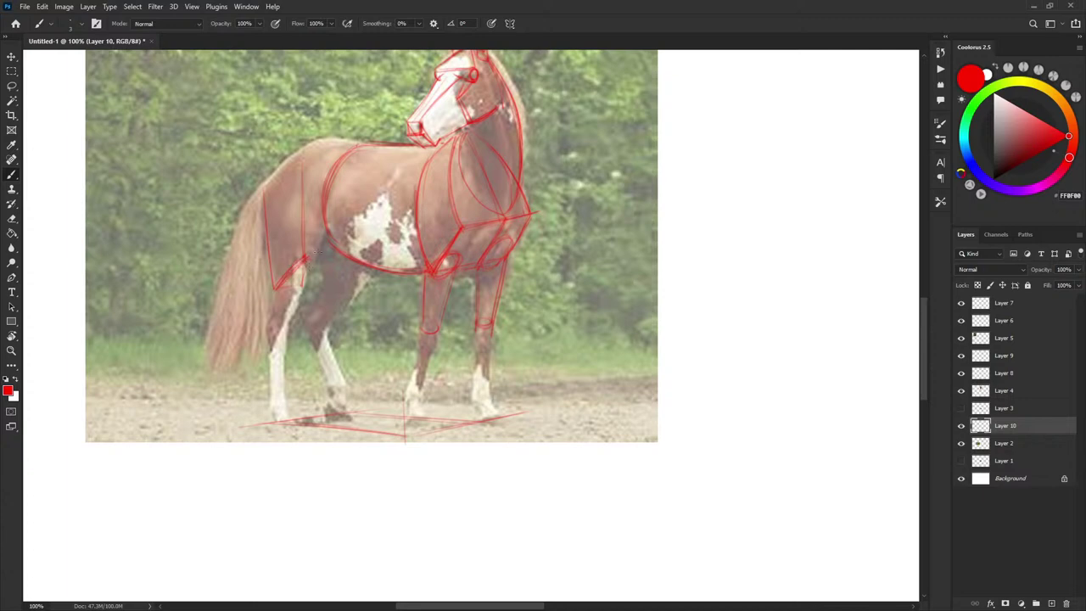
pyautogui.moveTo(324, 237); pyautogui.dragTo(313, 257)
pyautogui.moveTo(266, 192)
pyautogui.mouseDown()
pyautogui.moveTo(303, 160)
pyautogui.moveTo(356, 143)
pyautogui.mouseUp()
pyautogui.moveTo(273, 179)
pyautogui.mouseDown()
pyautogui.moveTo(306, 145)
pyautogui.moveTo(356, 142)
pyautogui.moveTo(306, 146)
pyautogui.mouseUp()
# Draw both hind legs from the thighs down to rounded hock ends as tapered forms.
pyautogui.press('space')
pyautogui.moveTo(331, 281); pyautogui.dragTo(343, 244)
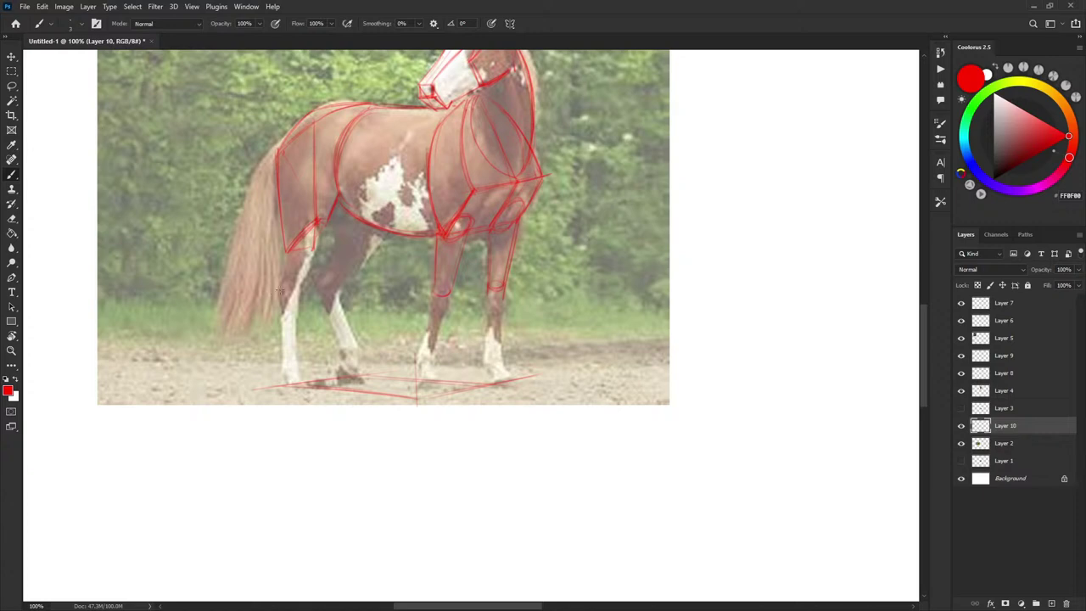
pyautogui.moveTo(284, 290); pyautogui.dragTo(300, 295)
pyautogui.moveTo(287, 253); pyautogui.dragTo(282, 291)
pyautogui.moveTo(310, 261)
pyautogui.mouseDown()
pyautogui.moveTo(301, 294)
pyautogui.moveTo(327, 289)
pyautogui.mouseUp()
pyautogui.moveTo(379, 242); pyautogui.dragTo(345, 293)
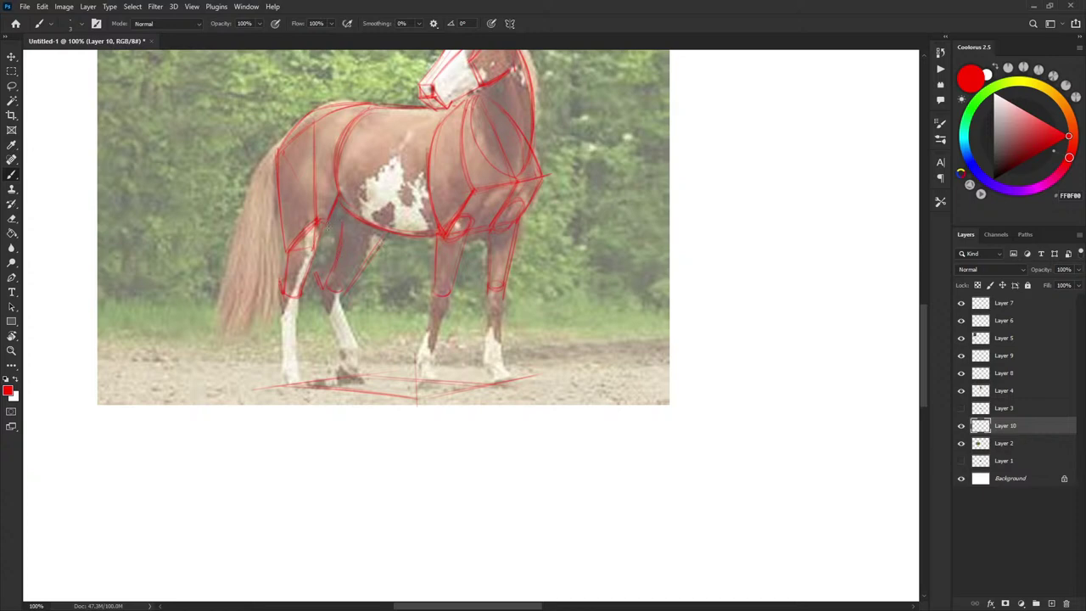
# Strengthen the chest's center line, add the far thigh's upper edge, and check the sketch by toggling Layer 10 and Layer 2.
pyautogui.click(962, 427)
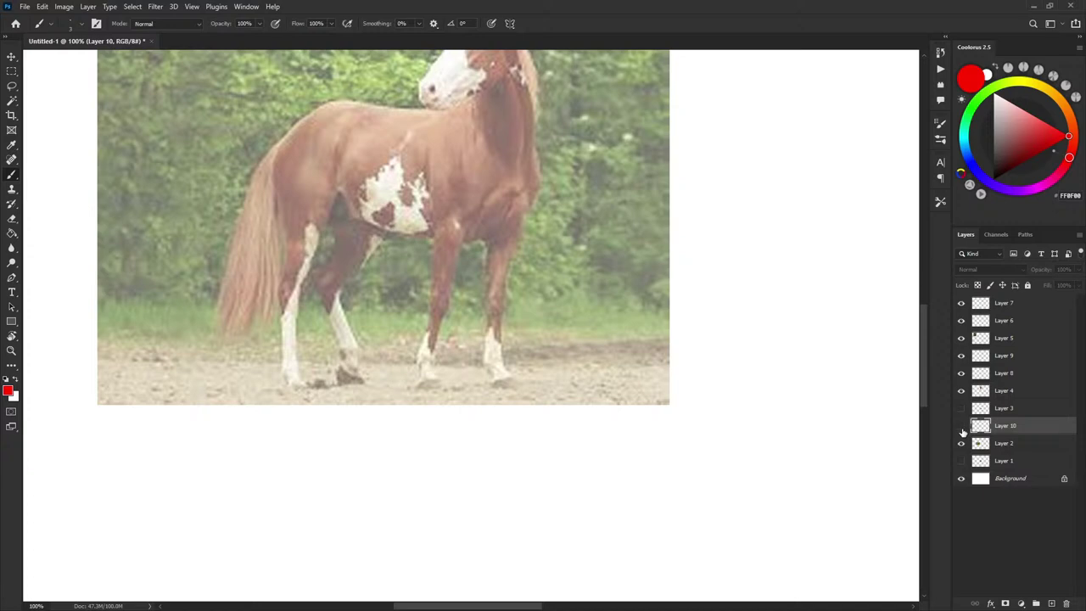
pyautogui.click(963, 428)
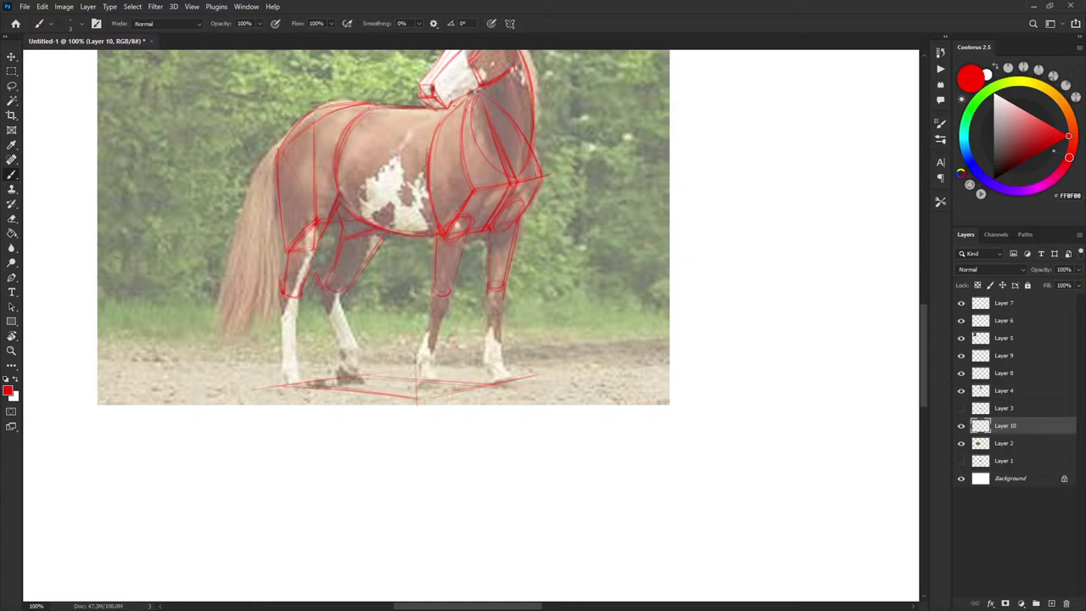
pyautogui.moveTo(443, 291); pyautogui.dragTo(420, 342)
pyautogui.click(963, 446)
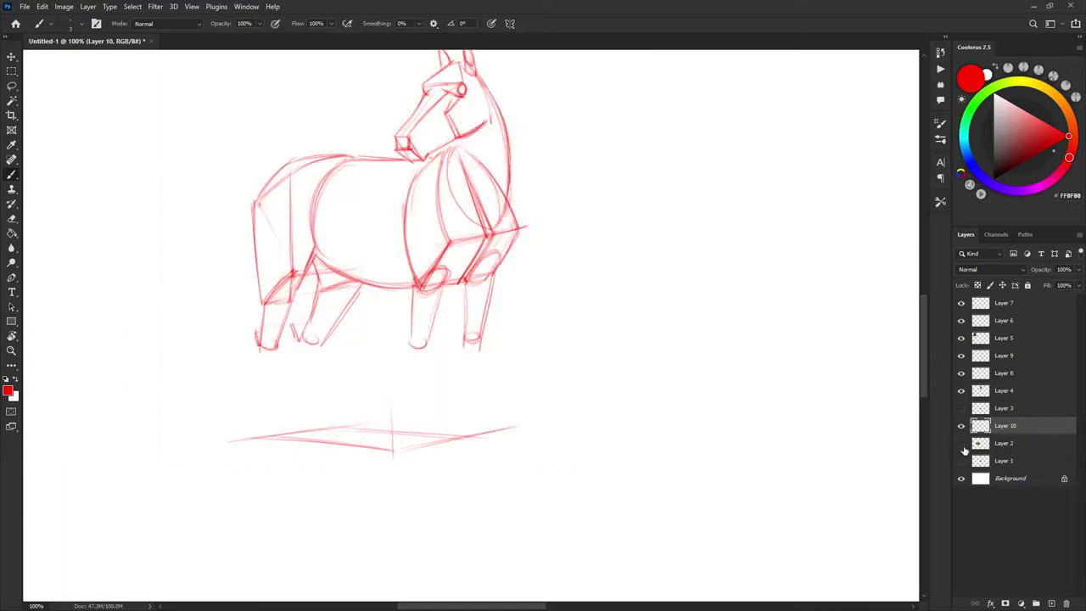
pyautogui.click(964, 446)
pyautogui.moveTo(542, 341); pyautogui.dragTo(543, 337)
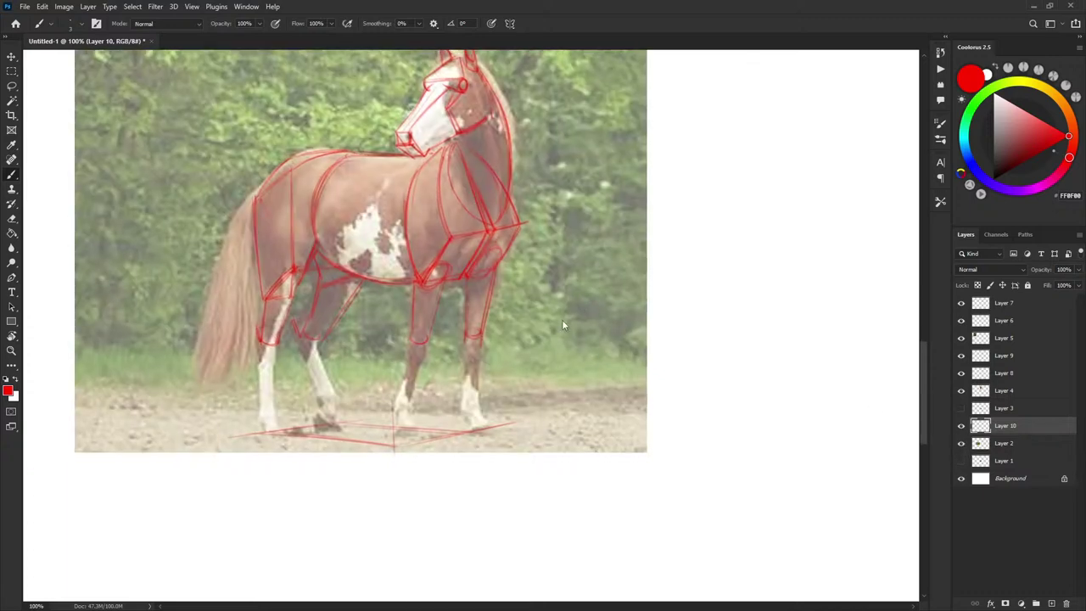
# Open the document in a new window, close the original one, and return to the chestnut horse at 100% zoom.
pyautogui.click(248, 7)
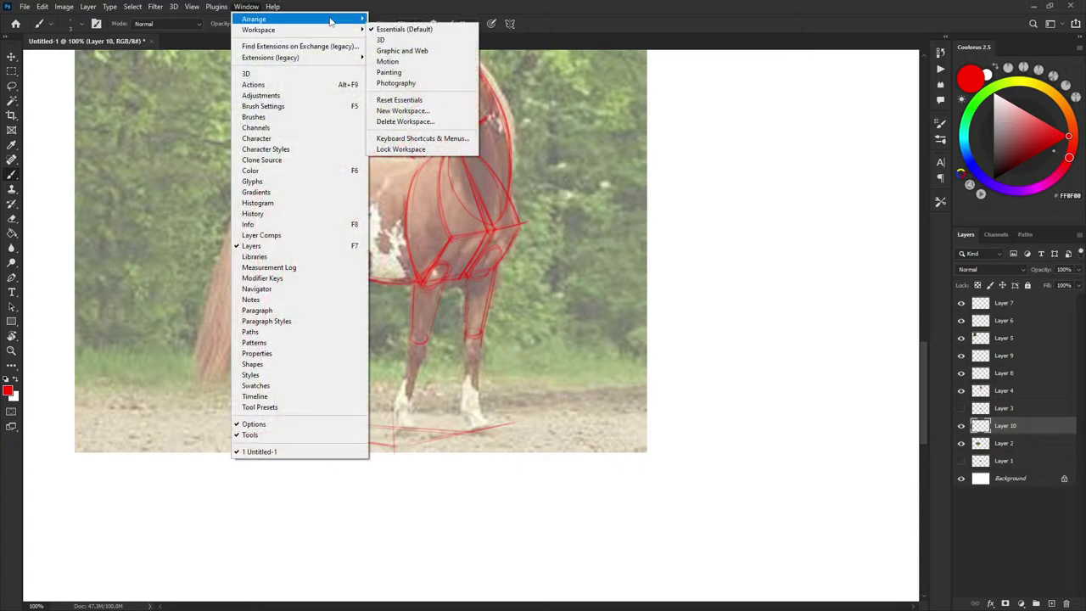
pyautogui.moveTo(255, 19)
pyautogui.click(431, 231)
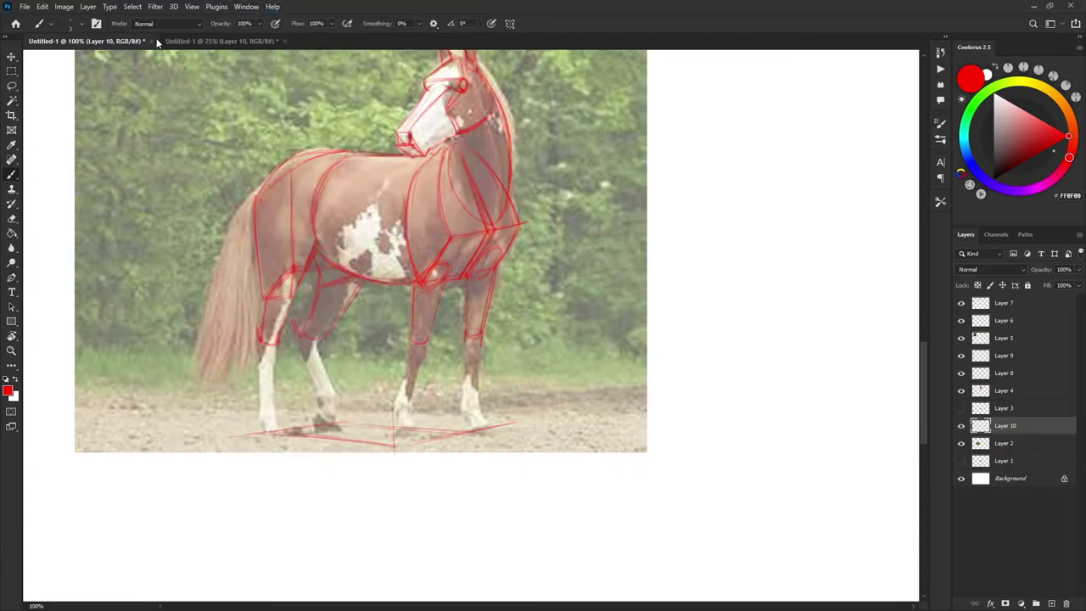
pyautogui.moveTo(178, 41); pyautogui.dragTo(168, 41)
pyautogui.moveTo(410, 263); pyautogui.dragTo(417, 232)
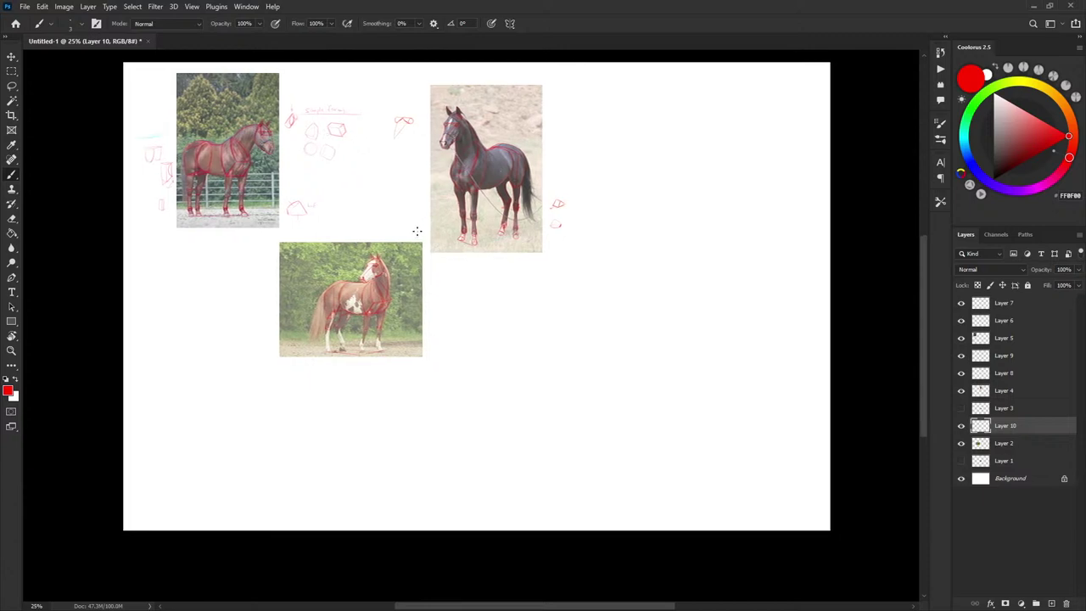
pyautogui.hotkey('ctrl', '+')
pyautogui.hotkey('ctrl', '+')
pyautogui.hotkey('ctrl', '+')
pyautogui.scroll(2, 305, 286)
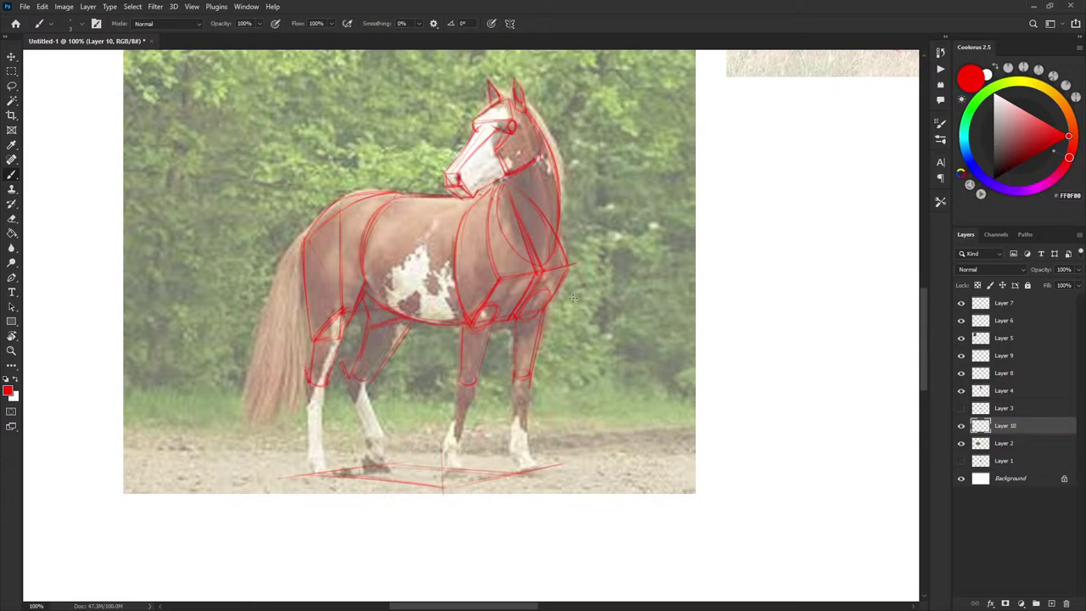
# Extend the ground plane's near front edge far past the hooves, and add the hock blocks with perspective guides at joint height.
pyautogui.moveTo(500, 395); pyautogui.dragTo(531, 334)
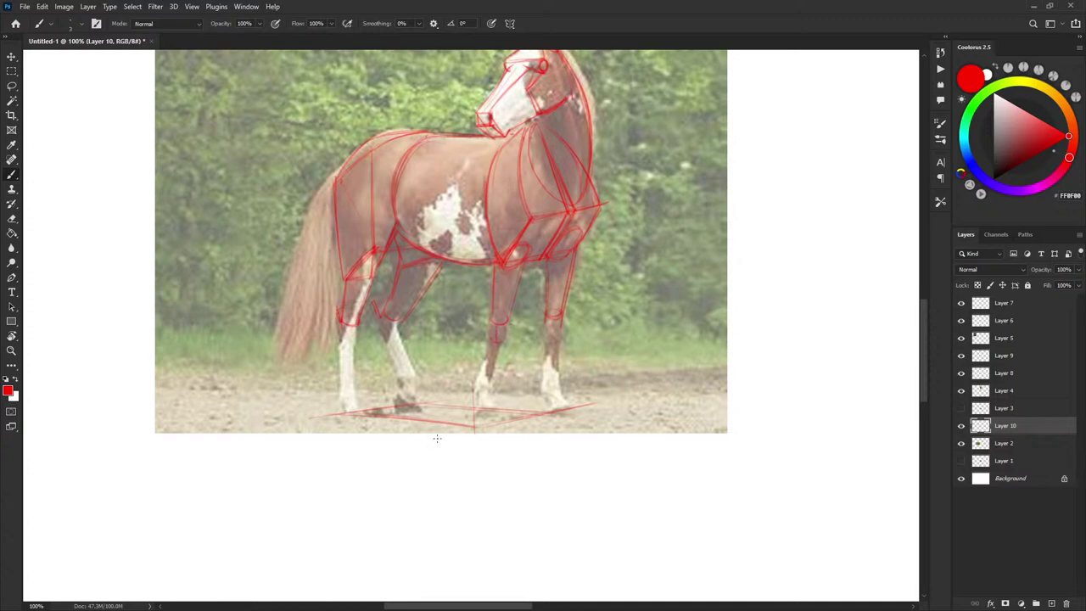
pyautogui.moveTo(477, 429); pyautogui.dragTo(737, 376)
pyautogui.moveTo(356, 326); pyautogui.dragTo(354, 343)
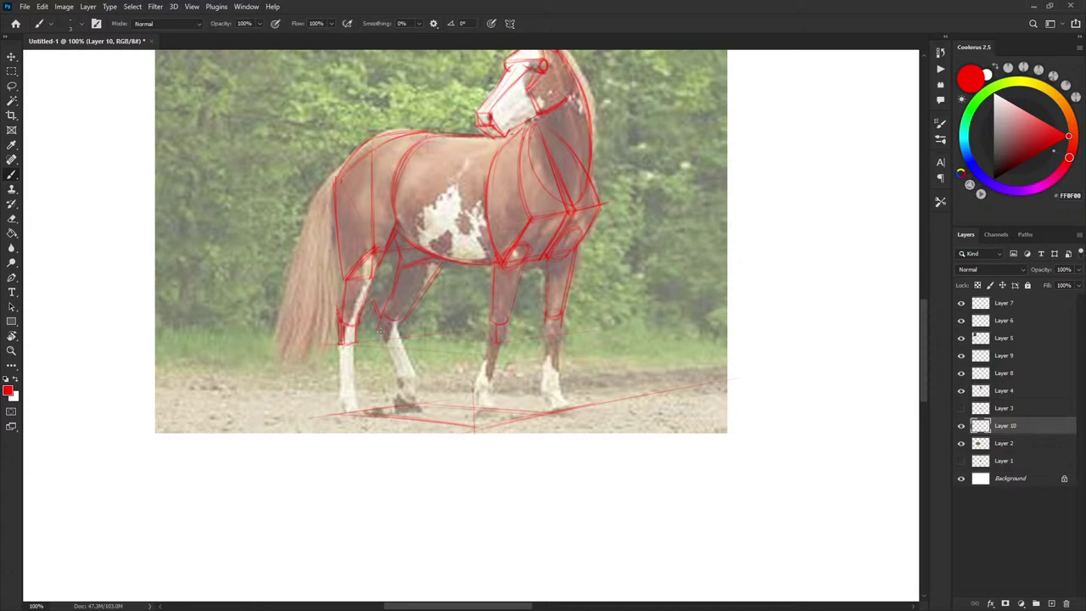
pyautogui.moveTo(394, 333); pyautogui.dragTo(398, 323)
# Draw both hind cannons as cylinders ending in fetlock circles, and check them against the photo by toggling Layer 10.
pyautogui.moveTo(341, 344)
pyautogui.mouseDown()
pyautogui.moveTo(339, 395)
pyautogui.moveTo(355, 401)
pyautogui.moveTo(339, 396)
pyautogui.moveTo(354, 389)
pyautogui.moveTo(351, 348)
pyautogui.moveTo(415, 379)
pyautogui.moveTo(394, 370)
pyautogui.moveTo(390, 347)
pyautogui.moveTo(395, 371)
pyautogui.mouseUp()
pyautogui.moveTo(396, 332); pyautogui.dragTo(413, 370)
pyautogui.moveTo(437, 355); pyautogui.dragTo(438, 346)
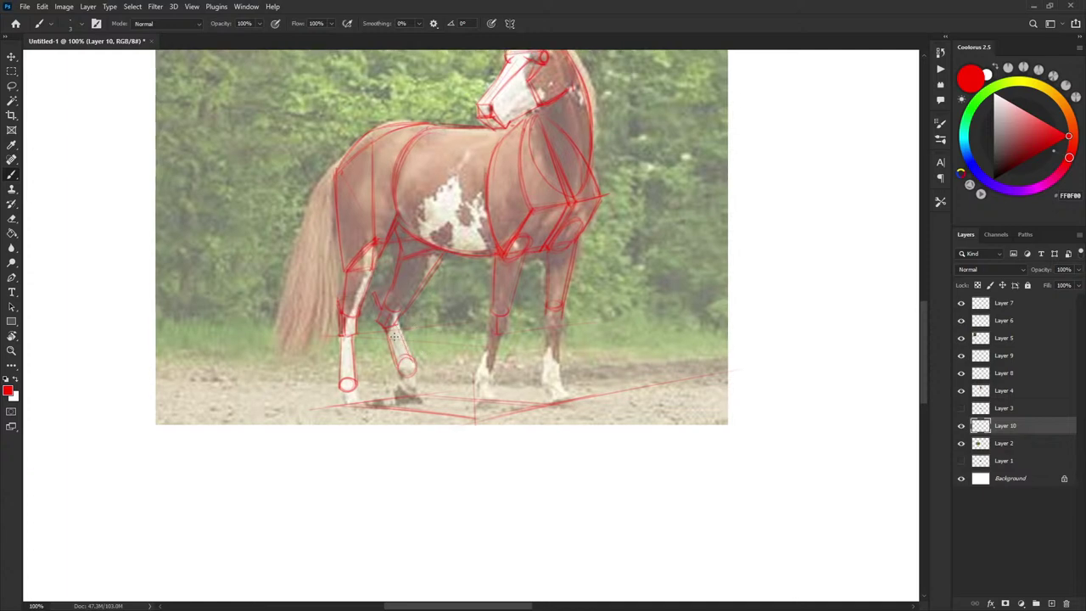
pyautogui.scroll(-3, 433, 309)
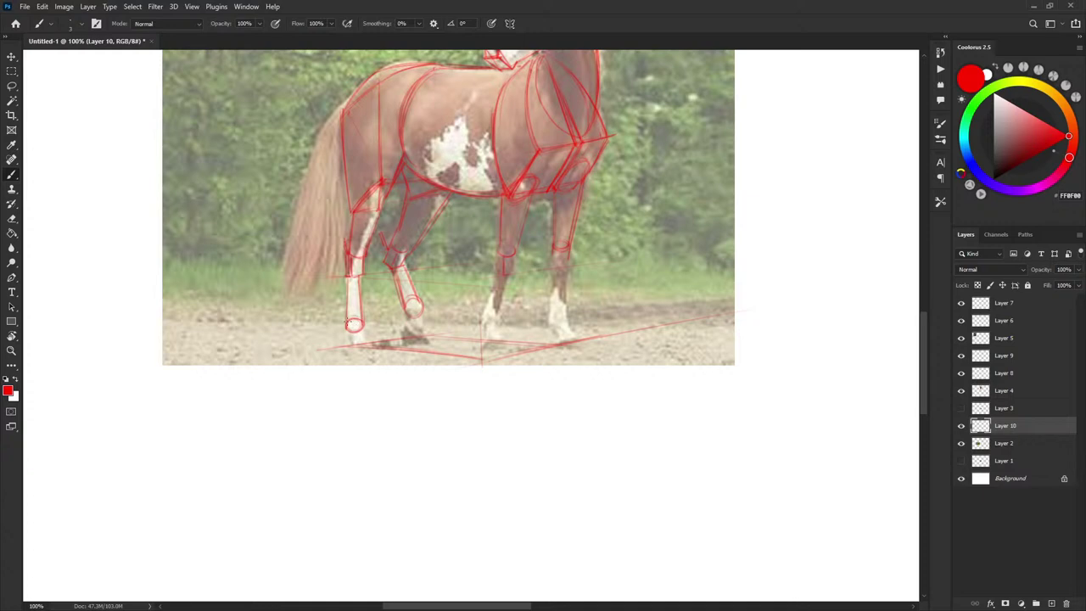
pyautogui.moveTo(350, 321); pyautogui.dragTo(356, 316)
pyautogui.click(962, 425)
pyautogui.click(962, 425)
pyautogui.moveTo(406, 313); pyautogui.dragTo(420, 310)
pyautogui.moveTo(400, 273); pyautogui.dragTo(406, 307)
# Add the pasterns and hooves to both hind legs below the fetlock circles.
pyautogui.moveTo(468, 295); pyautogui.dragTo(480, 264)
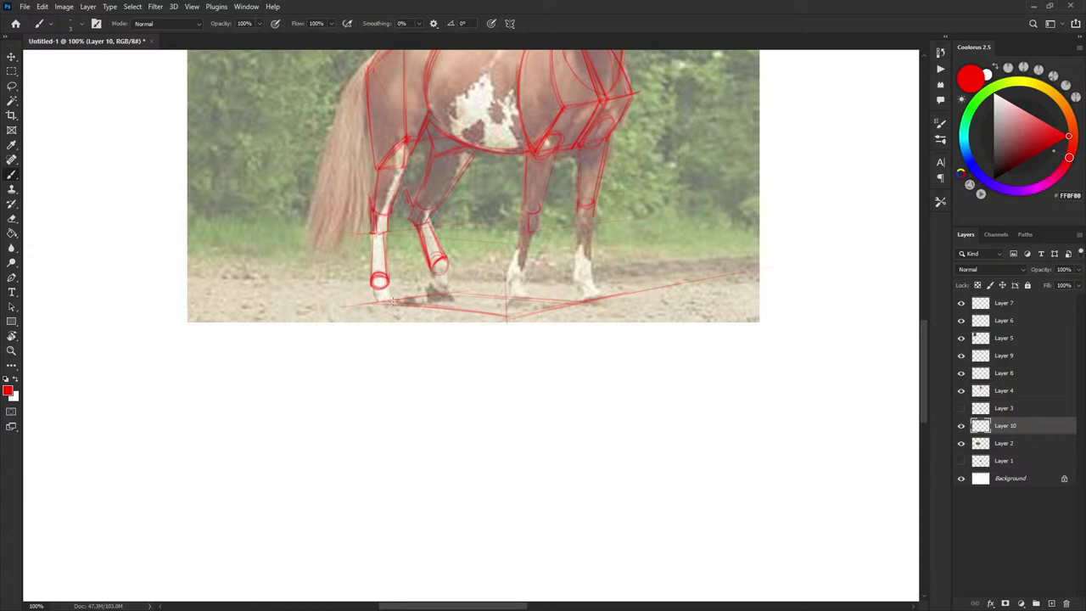
pyautogui.moveTo(377, 300); pyautogui.dragTo(394, 301)
pyautogui.moveTo(391, 294); pyautogui.dragTo(379, 281)
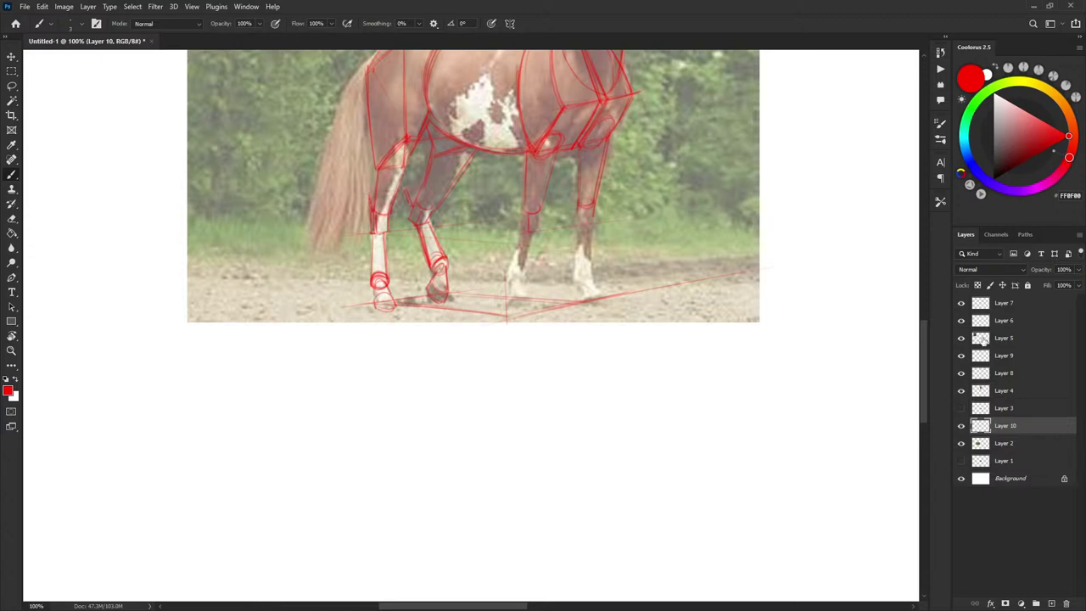
# Draw the front knee blocks, cannons and fetlock circles, comparing them with the photo by toggling Layer 10.
pyautogui.moveTo(515, 265)
pyautogui.mouseDown()
pyautogui.moveTo(511, 280)
pyautogui.moveTo(525, 268)
pyautogui.mouseUp()
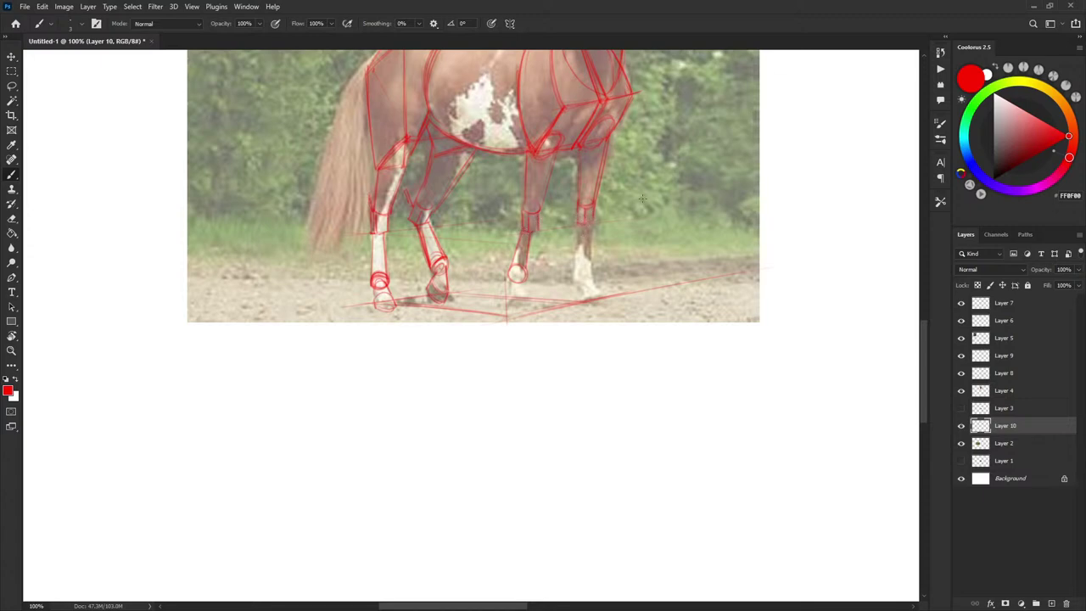
pyautogui.click(962, 427)
pyautogui.click(965, 429)
pyautogui.moveTo(587, 281)
pyautogui.mouseDown()
pyautogui.moveTo(575, 272)
pyautogui.moveTo(592, 270)
pyautogui.mouseUp()
pyautogui.moveTo(592, 226)
pyautogui.mouseDown()
pyautogui.moveTo(593, 267)
pyautogui.moveTo(577, 267)
pyautogui.moveTo(582, 278)
pyautogui.moveTo(593, 270)
pyautogui.mouseUp()
# Reinforce the near front fetlock and draw the front pasterns and hooves on the ground plane.
pyautogui.moveTo(511, 271); pyautogui.dragTo(523, 269)
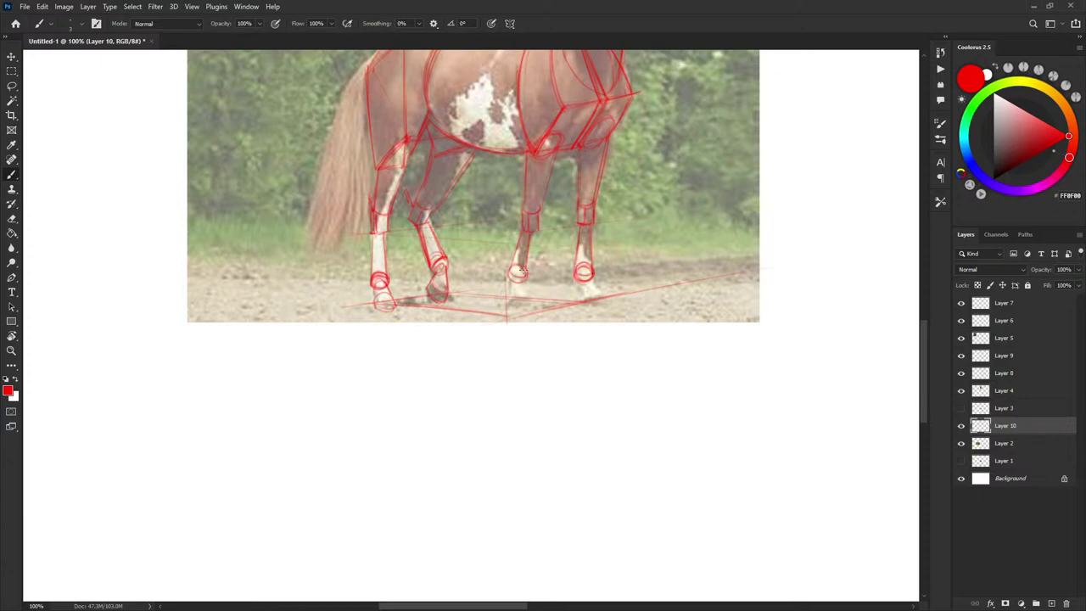
pyautogui.keyDown('alt'); pyautogui.click(961, 427); pyautogui.keyUp('alt')
pyautogui.keyDown('alt'); pyautogui.click(962, 427); pyautogui.keyUp('alt')
pyautogui.moveTo(513, 297); pyautogui.dragTo(525, 298)
pyautogui.moveTo(595, 298)
pyautogui.mouseDown()
pyautogui.moveTo(588, 295)
pyautogui.moveTo(604, 297)
pyautogui.moveTo(592, 304)
pyautogui.moveTo(611, 297)
pyautogui.mouseUp()
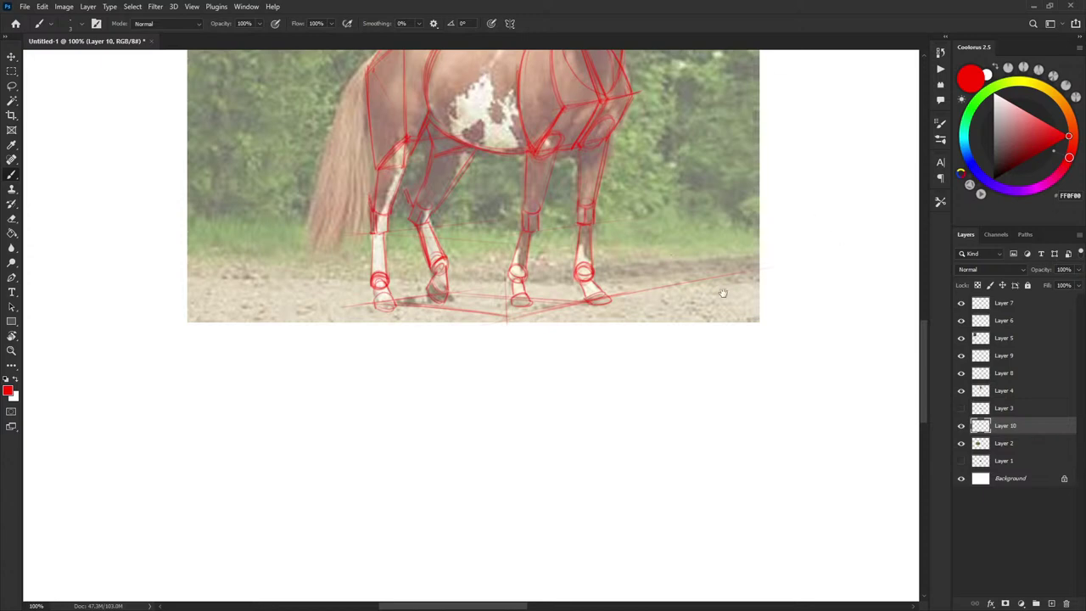
# Outline the tail lightly, compare the sketch using Layer 10, and view it at 50% with the Layer 2 photo hidden.
pyautogui.moveTo(723, 293); pyautogui.dragTo(649, 441)
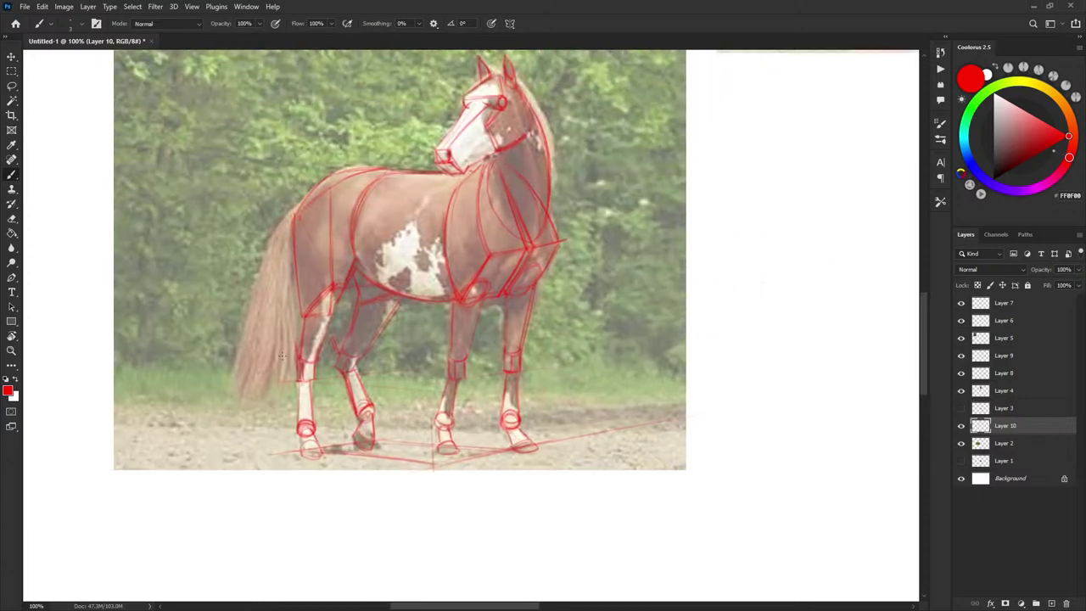
pyautogui.click(962, 425)
pyautogui.click(962, 426)
pyautogui.click(961, 443)
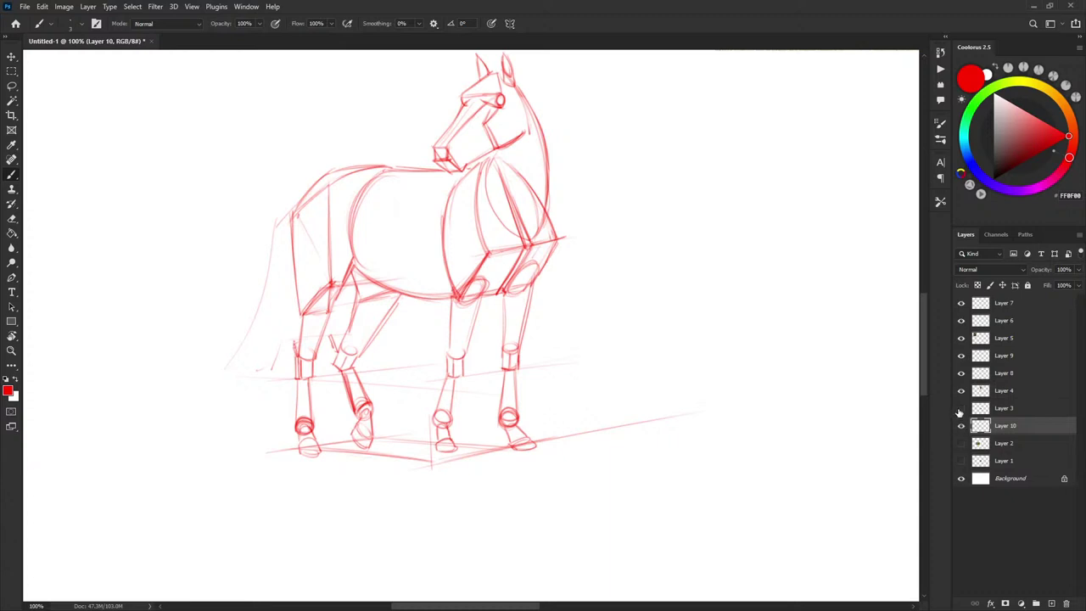
pyautogui.hotkey('ctrl', '-')
pyautogui.hotkey('ctrl', '-')
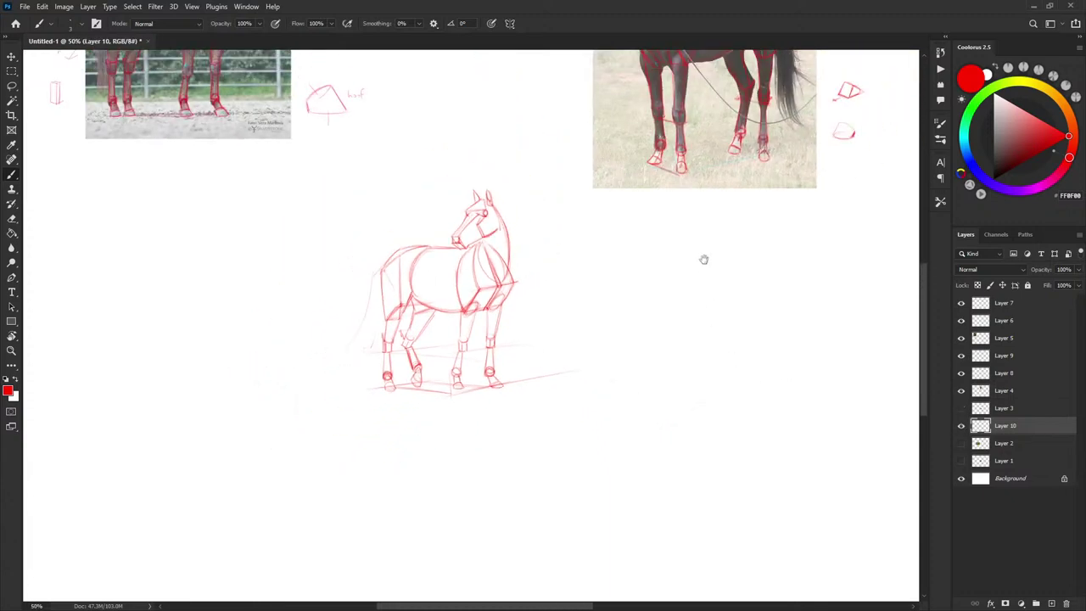
# Show the Layer 2 photo, group Layer 2 through Layer 7 into one group, and briefly toggle Layer 1's visibility.
pyautogui.moveTo(704, 259); pyautogui.dragTo(670, 426)
pyautogui.moveTo(661, 354); pyautogui.dragTo(668, 379)
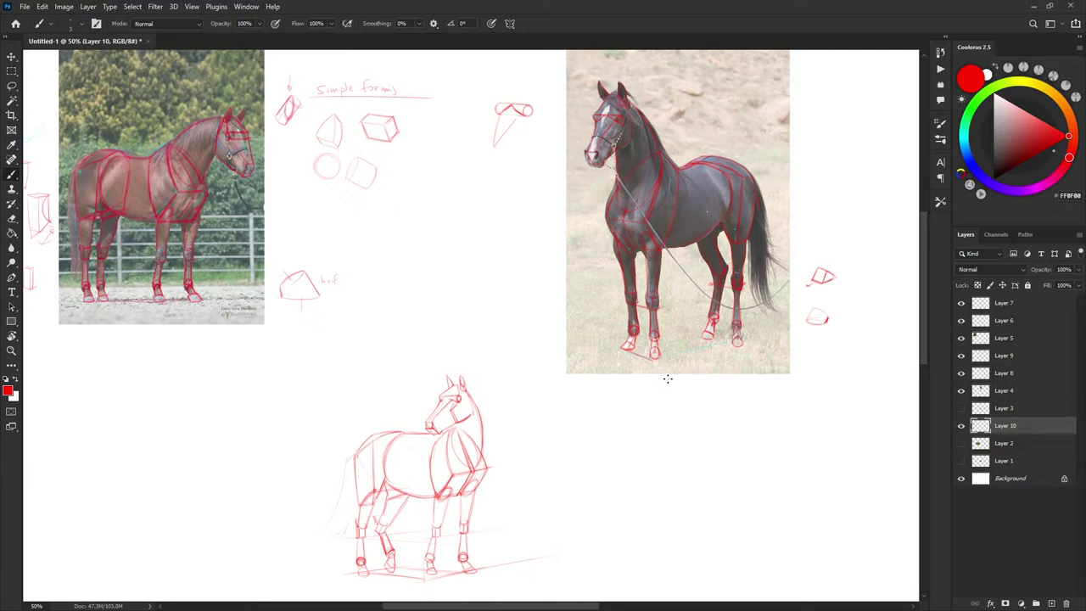
pyautogui.click(963, 444)
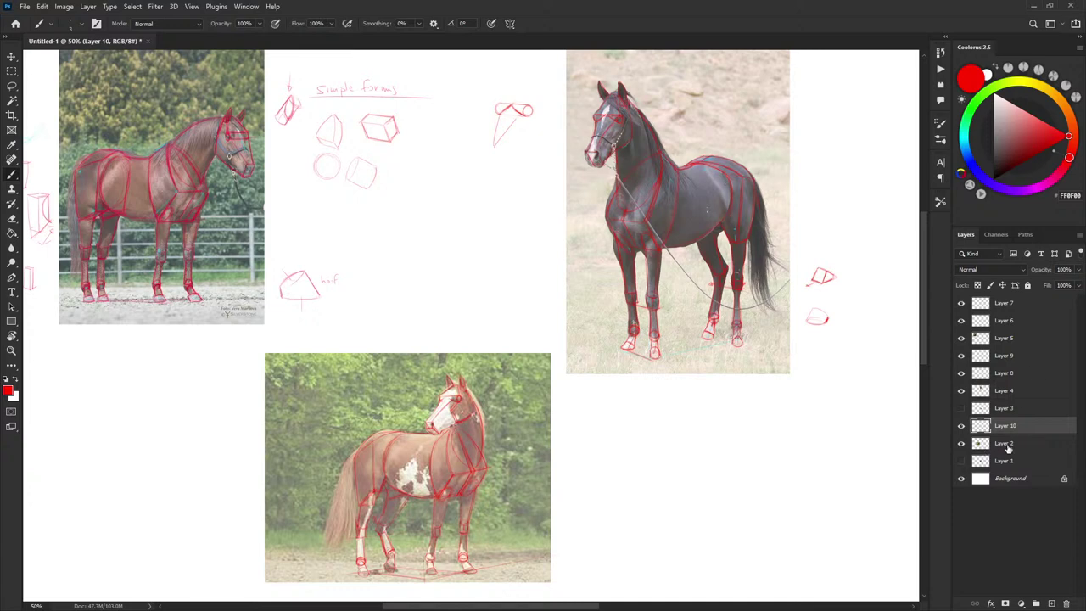
pyautogui.click(1008, 445)
pyautogui.keyDown('shift'); pyautogui.click(1002, 307); pyautogui.keyUp('shift')
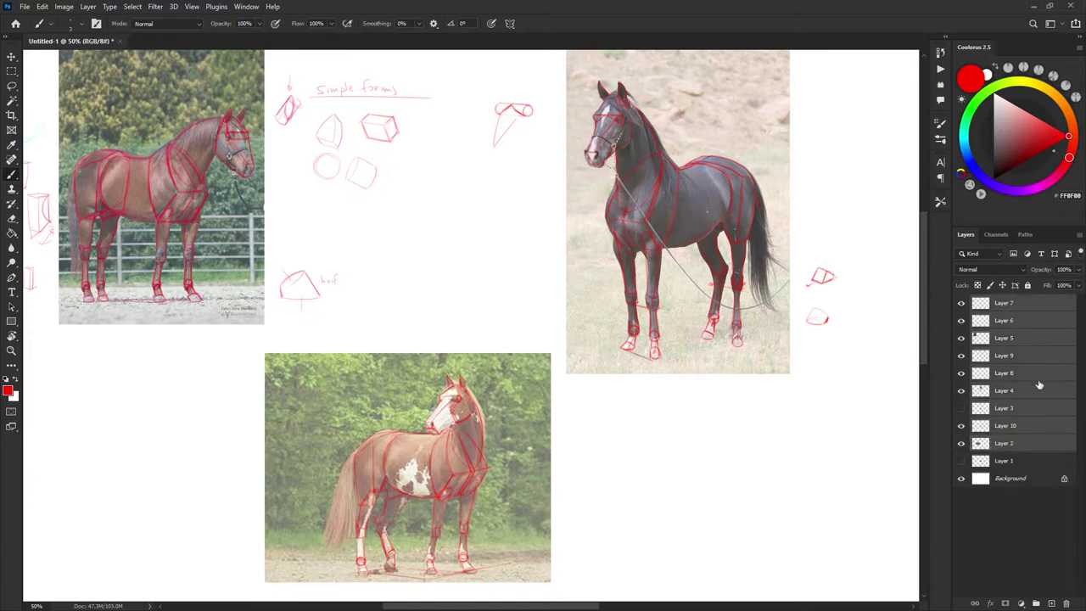
pyautogui.hotkey('ctrl', 'g')
pyautogui.click(967, 319)
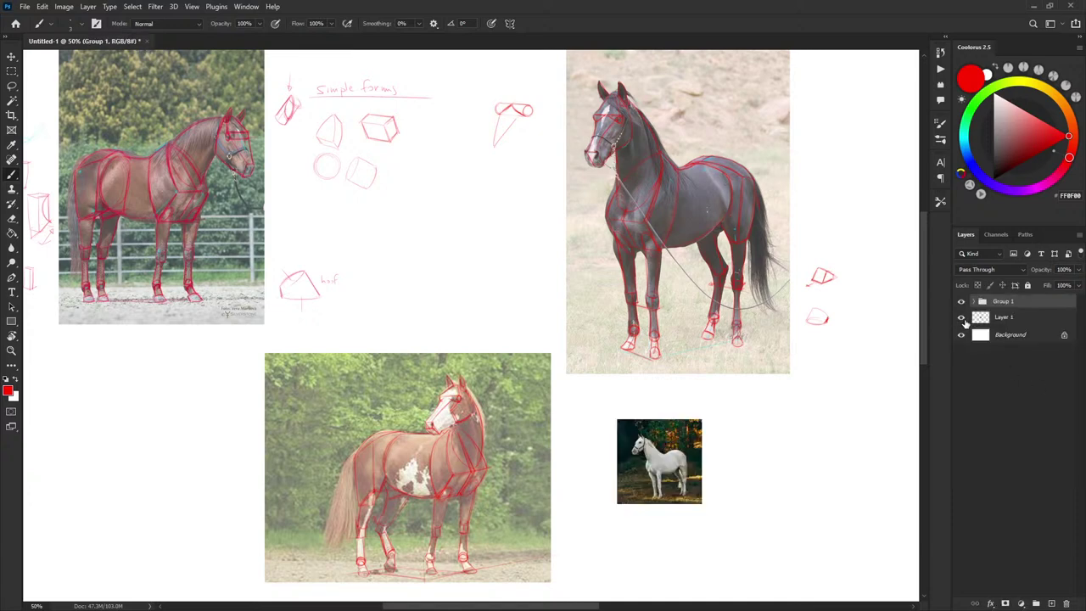
pyautogui.click(966, 320)
# Paste the rear-view photo of the brown horse into the empty canvas area and move it over beside the black horse photo.
pyautogui.moveTo(781, 289); pyautogui.dragTo(735, 313)
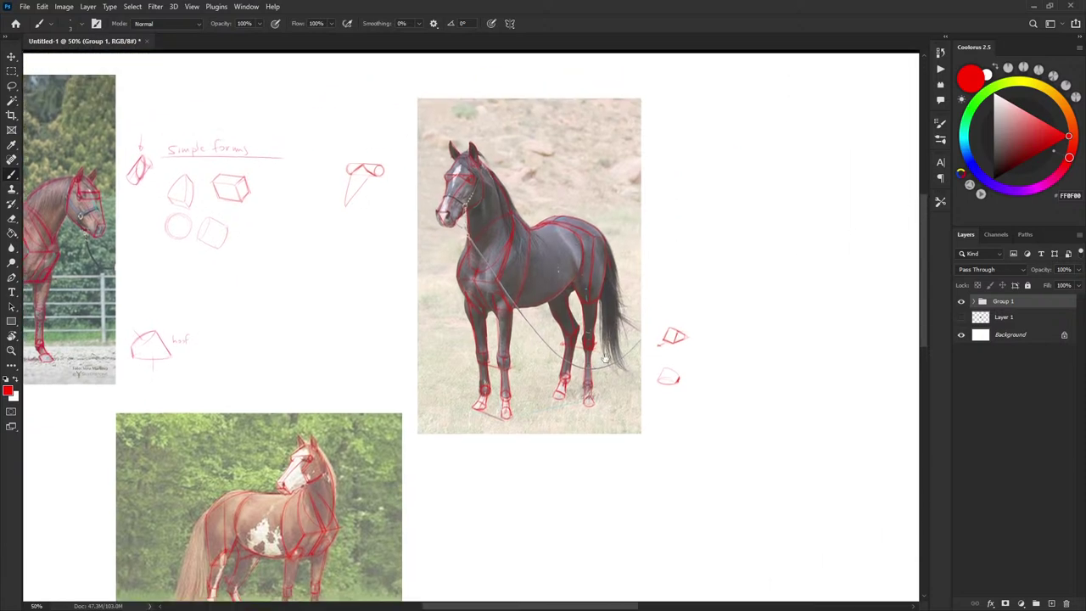
pyautogui.hotkey('ctrl', '-')
pyautogui.hotkey('ctrl', '-')
pyautogui.moveTo(715, 357); pyautogui.dragTo(645, 315)
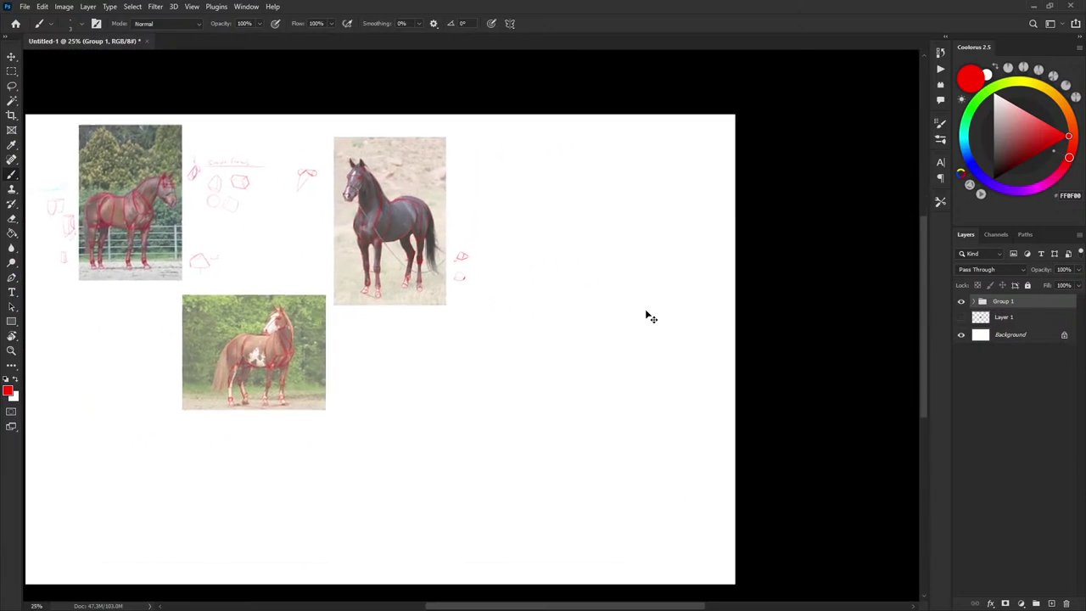
pyautogui.hotkey('ctrl', '+')
pyautogui.hotkey('ctrl', '+')
pyautogui.moveTo(739, 244); pyautogui.dragTo(611, 325)
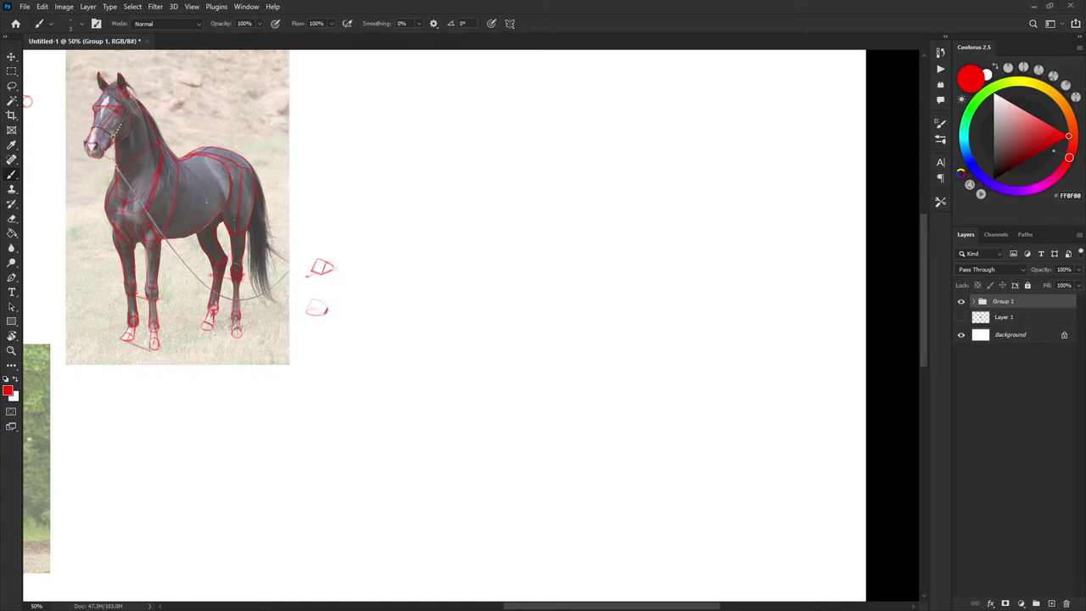
pyautogui.hotkey('ctrl', 'v')
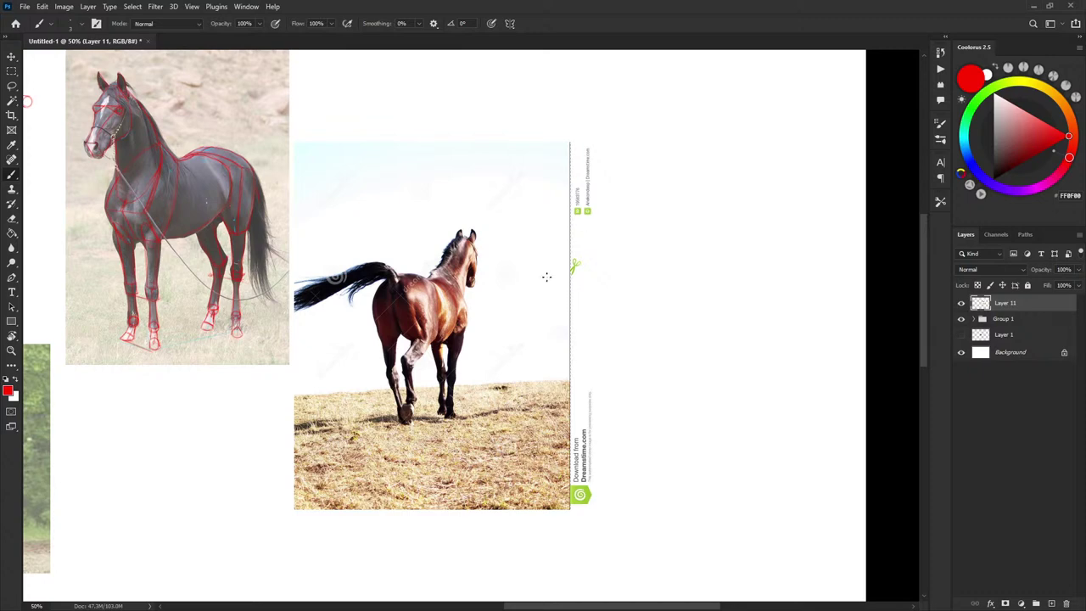
pyautogui.press('v')
pyautogui.moveTo(506, 332); pyautogui.dragTo(456, 308)
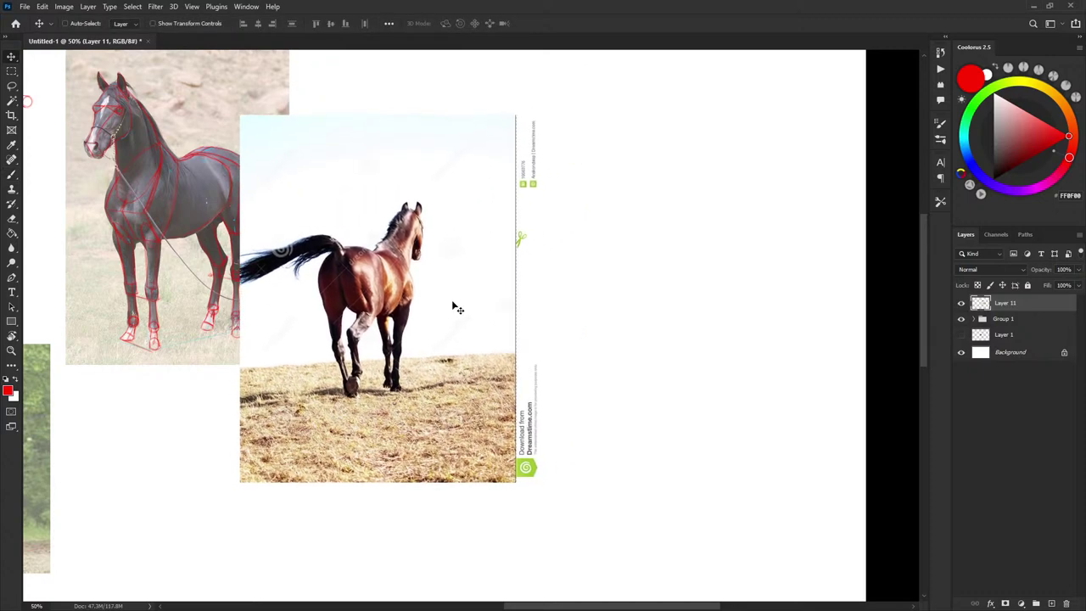
# Add a new layer above the pasted photo and lightly sketch the horse's rump oval, back, neck and head direction in red beside it.
pyautogui.click(1052, 603)
pyautogui.moveTo(641, 302); pyautogui.dragTo(636, 307)
pyautogui.hotkey('ctrl', '+')
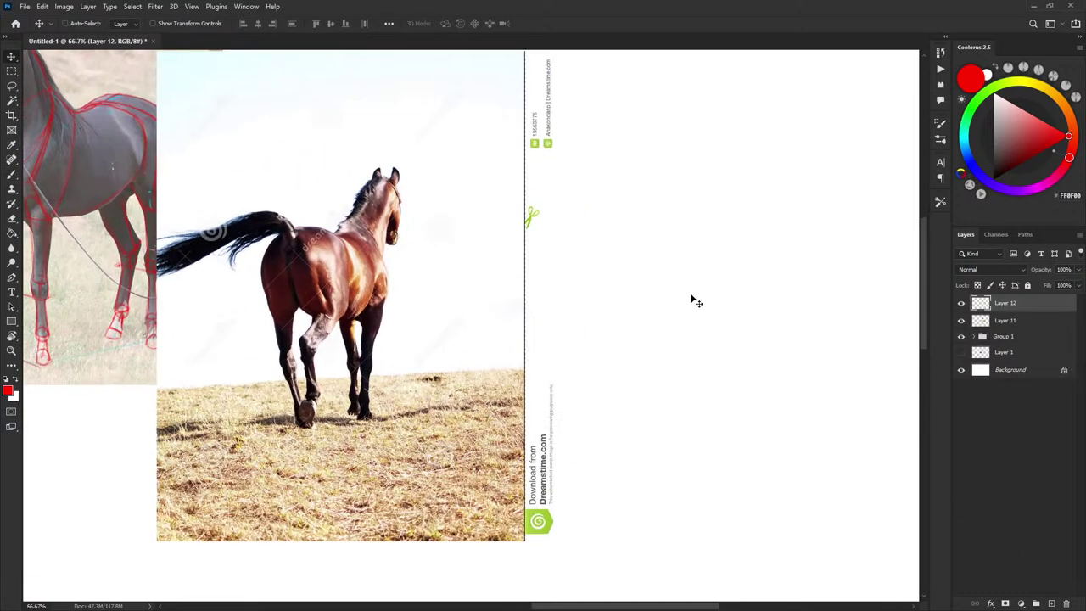
pyautogui.moveTo(745, 265); pyautogui.dragTo(670, 292)
pyautogui.press('b')
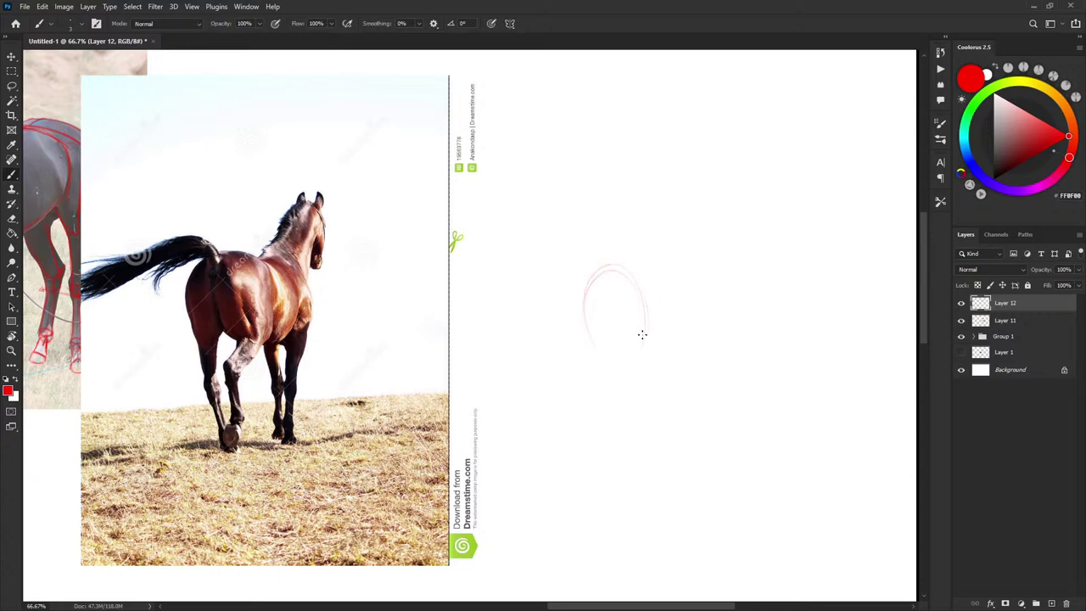
pyautogui.moveTo(647, 290); pyautogui.dragTo(657, 350)
pyautogui.moveTo(677, 253)
pyautogui.mouseDown()
pyautogui.moveTo(695, 221)
pyautogui.moveTo(723, 262)
pyautogui.mouseUp()
pyautogui.moveTo(699, 211)
pyautogui.mouseDown()
pyautogui.moveTo(661, 280)
pyautogui.moveTo(716, 315)
pyautogui.mouseUp()
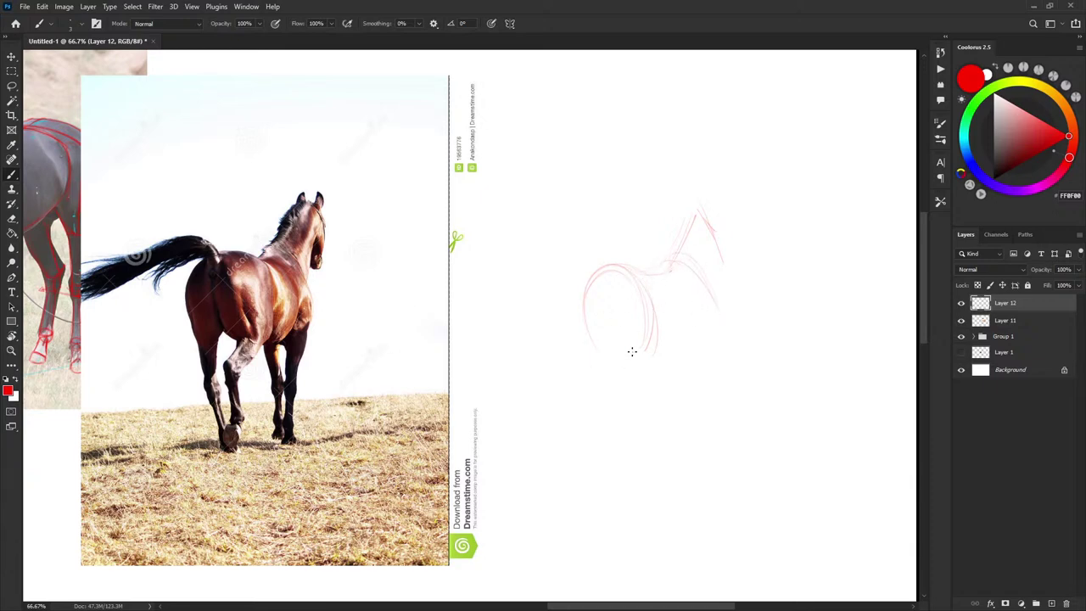
# Sketch the lower rump curve and the gesture lines of the supporting hind leg down to its hoof.
pyautogui.scroll(-1, 688, 334)
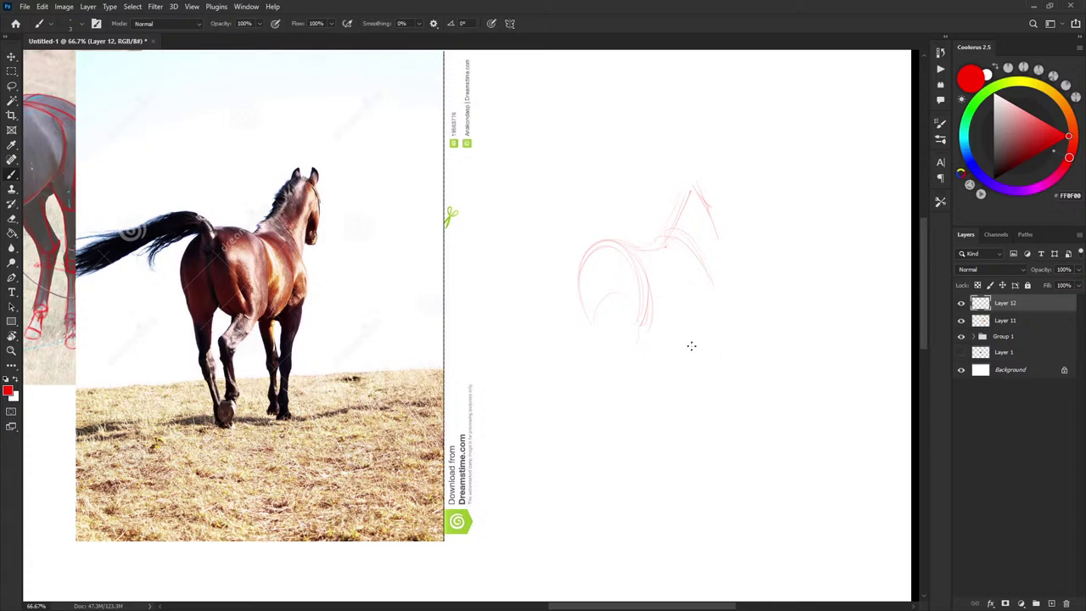
pyautogui.moveTo(684, 337); pyautogui.dragTo(680, 334)
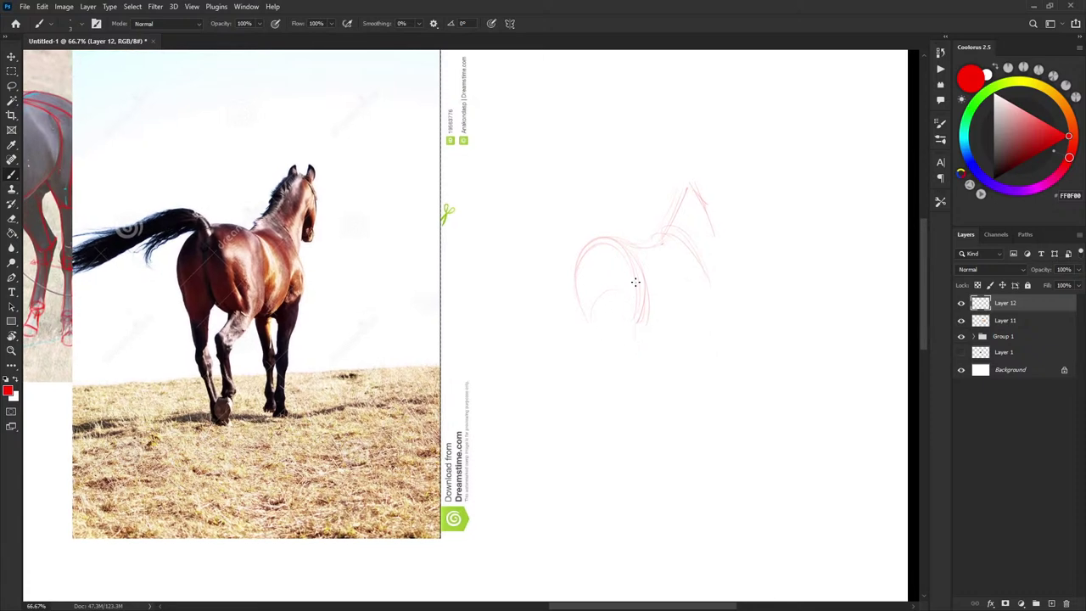
pyautogui.moveTo(635, 282)
pyautogui.mouseDown()
pyautogui.moveTo(645, 291)
pyautogui.moveTo(630, 348)
pyautogui.mouseUp()
pyautogui.moveTo(587, 281); pyautogui.dragTo(608, 401)
pyautogui.moveTo(592, 338); pyautogui.dragTo(626, 436)
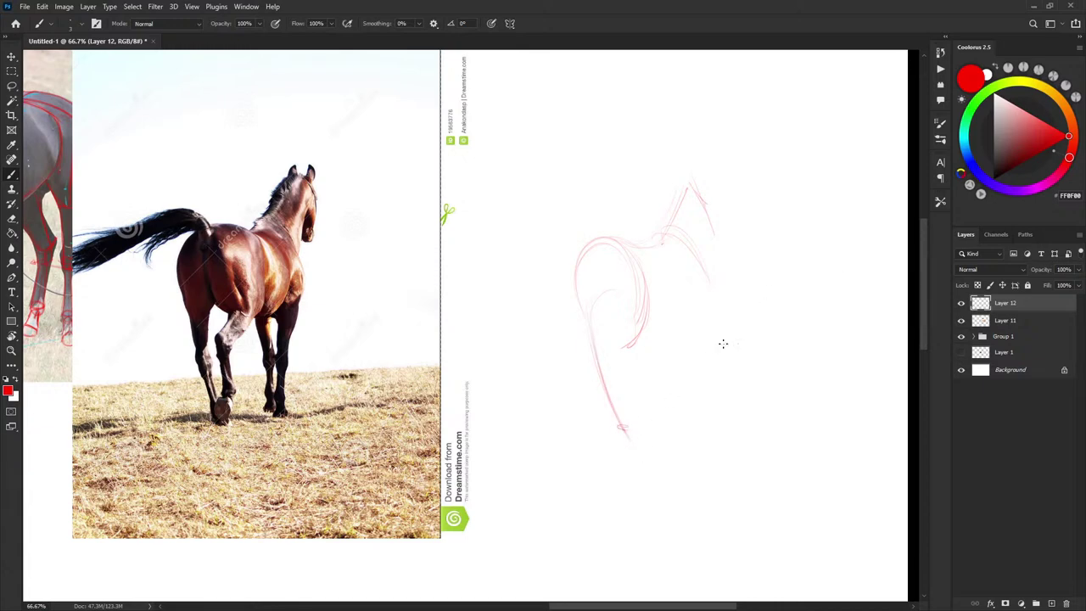
pyautogui.click(621, 428)
pyautogui.moveTo(639, 324); pyautogui.dragTo(625, 336)
pyautogui.moveTo(620, 373)
pyautogui.mouseDown()
pyautogui.moveTo(616, 341)
pyautogui.moveTo(622, 401)
pyautogui.mouseUp()
# Sketch the raised tail, belly and chest curves, and lighten the inner line of the hind legs with the Eraser.
pyautogui.moveTo(582, 224); pyautogui.dragTo(604, 254)
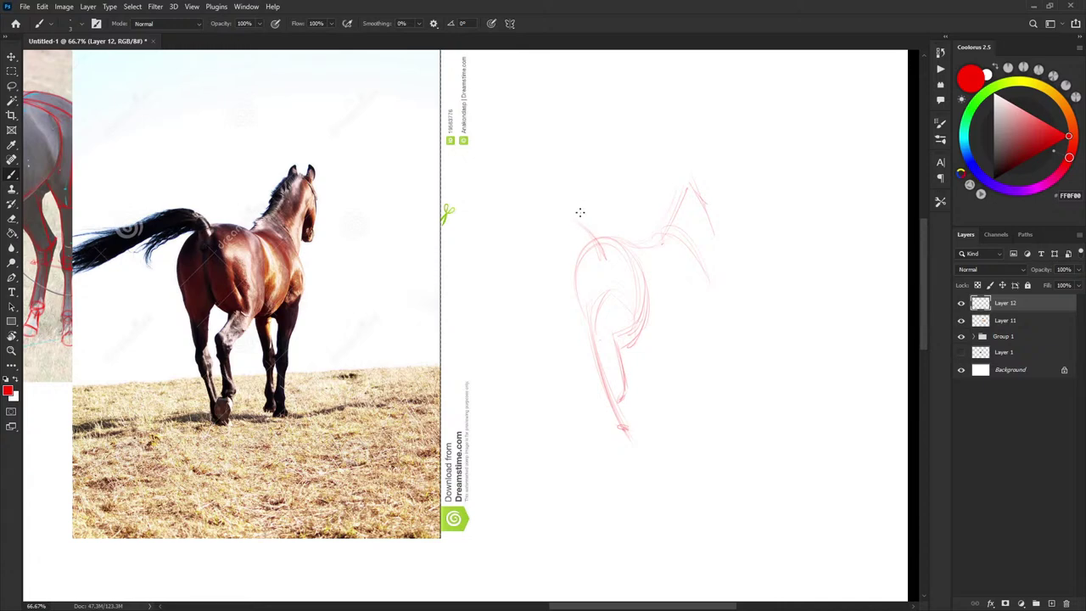
pyautogui.moveTo(567, 228)
pyautogui.mouseDown()
pyautogui.moveTo(462, 302)
pyautogui.moveTo(556, 246)
pyautogui.mouseUp()
pyautogui.moveTo(694, 260); pyautogui.dragTo(701, 316)
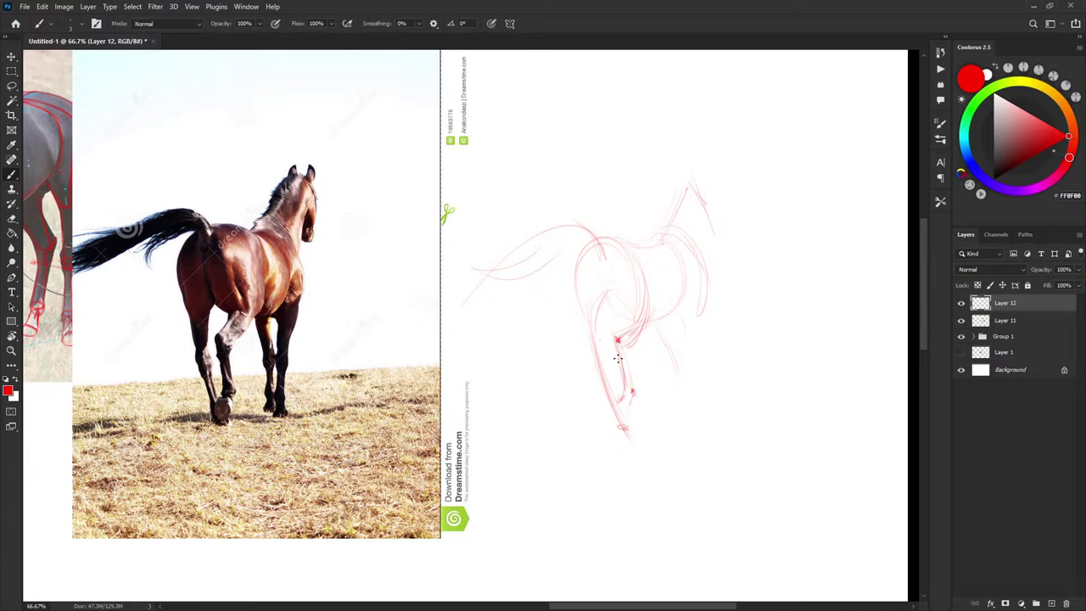
pyautogui.press('e')
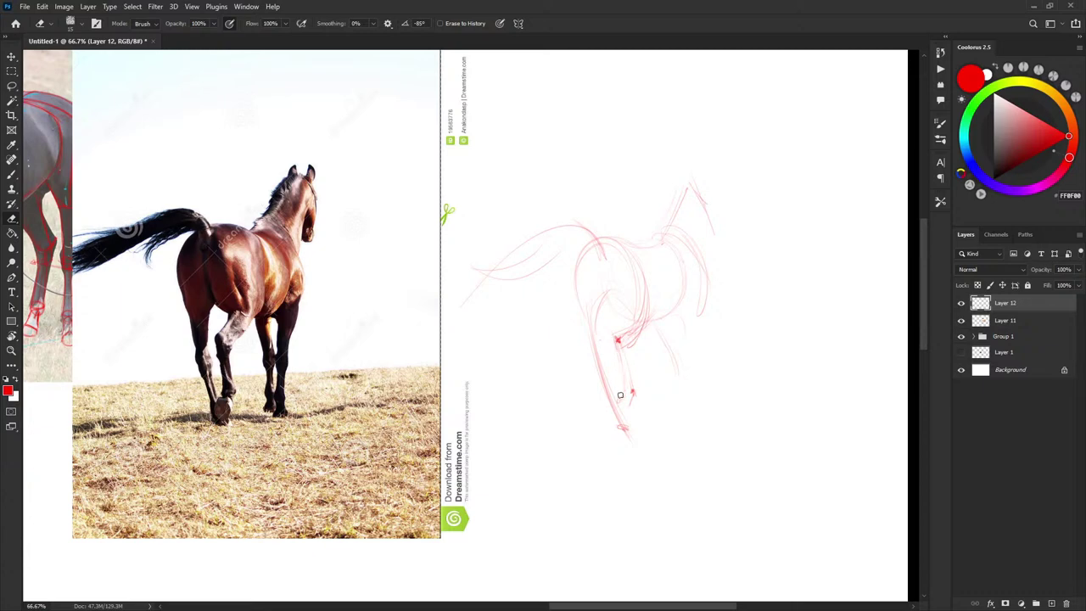
pyautogui.press('b')
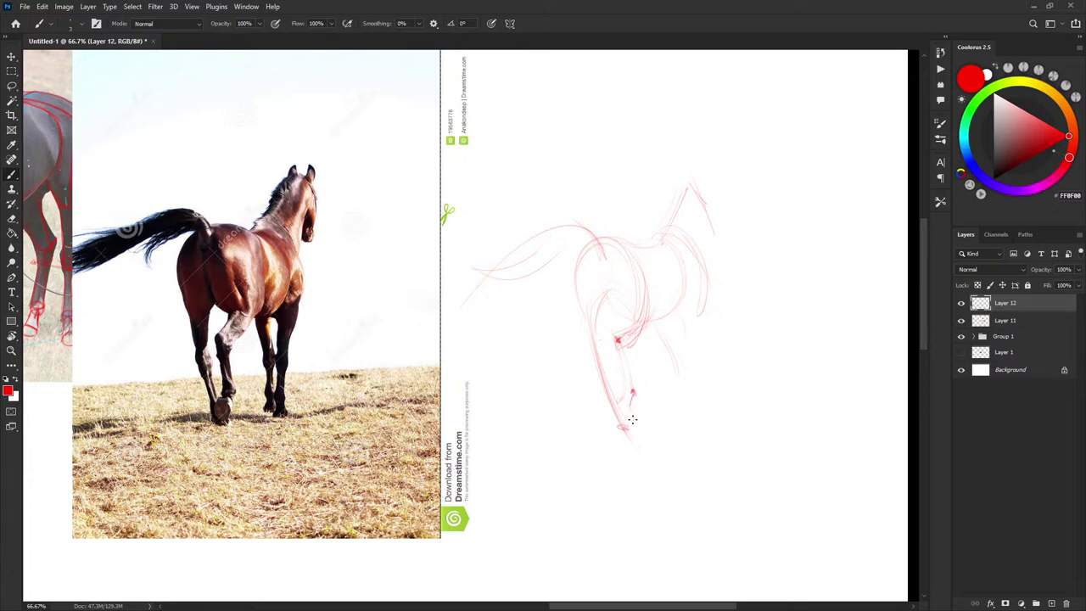
# Rough in the raised hind hoof and the perspective ground lines running from the hind feet toward the front feet.
pyautogui.moveTo(624, 423); pyautogui.dragTo(638, 401)
pyautogui.moveTo(674, 369); pyautogui.dragTo(676, 401)
pyautogui.moveTo(602, 425); pyautogui.dragTo(651, 436)
pyautogui.moveTo(637, 423); pyautogui.dragTo(740, 394)
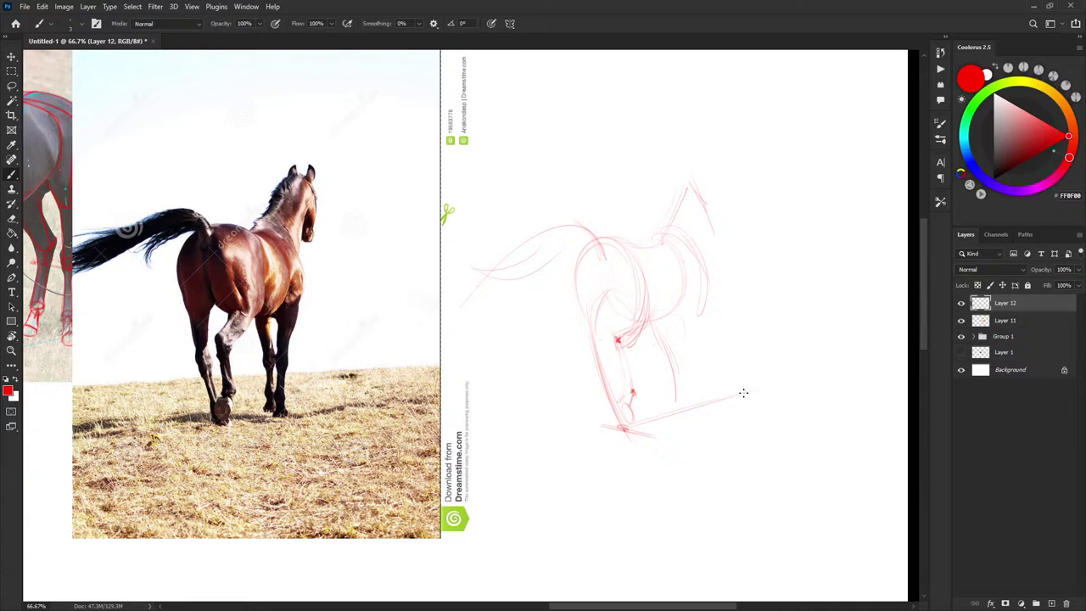
pyautogui.moveTo(721, 401)
pyautogui.mouseDown()
pyautogui.moveTo(757, 395)
pyautogui.moveTo(717, 354)
pyautogui.mouseUp()
# Draw the gesture lines of both front legs from the shoulder down to the ground line.
pyautogui.moveTo(700, 273); pyautogui.dragTo(686, 408)
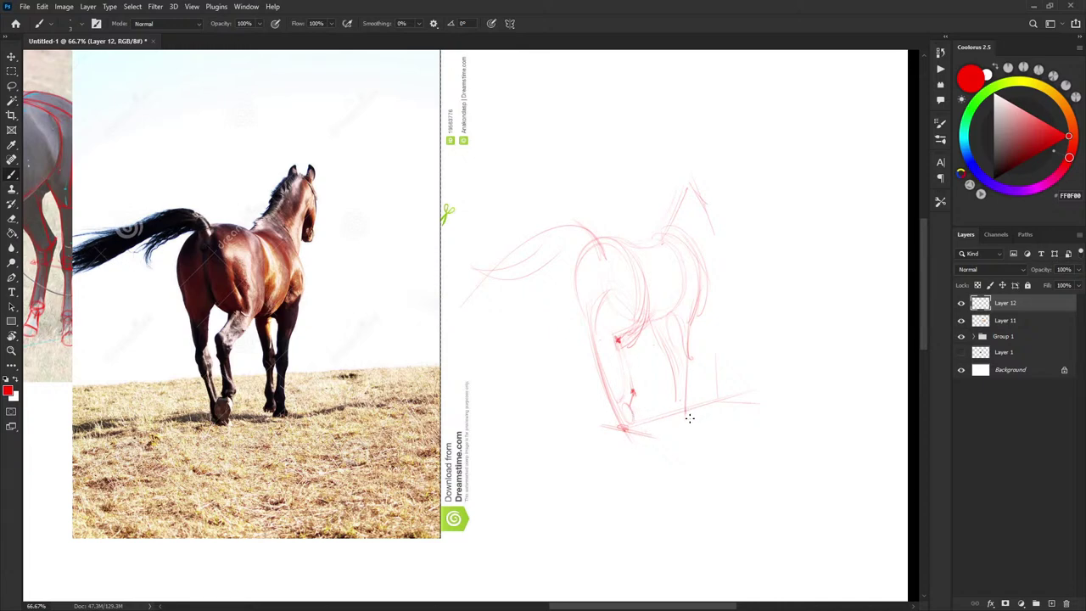
pyautogui.moveTo(688, 379)
pyautogui.mouseDown()
pyautogui.moveTo(691, 417)
pyautogui.moveTo(701, 419)
pyautogui.mouseUp()
pyautogui.moveTo(677, 355); pyautogui.dragTo(675, 399)
pyautogui.moveTo(689, 323); pyautogui.dragTo(694, 416)
pyautogui.moveTo(689, 339); pyautogui.dragTo(683, 394)
pyautogui.moveTo(692, 321); pyautogui.dragTo(685, 366)
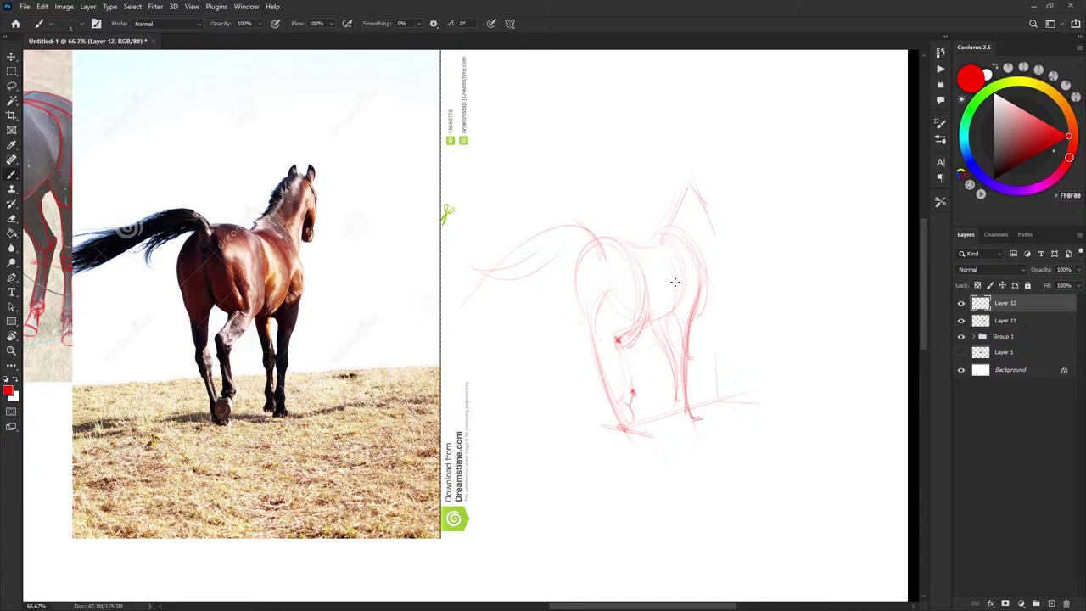
# Build the hindquarters as a box, with a top plane, a center line on the rear and a darkened side plane.
pyautogui.moveTo(676, 280); pyautogui.dragTo(670, 315)
pyautogui.moveTo(597, 247); pyautogui.dragTo(663, 236)
pyautogui.moveTo(609, 279); pyautogui.dragTo(611, 270)
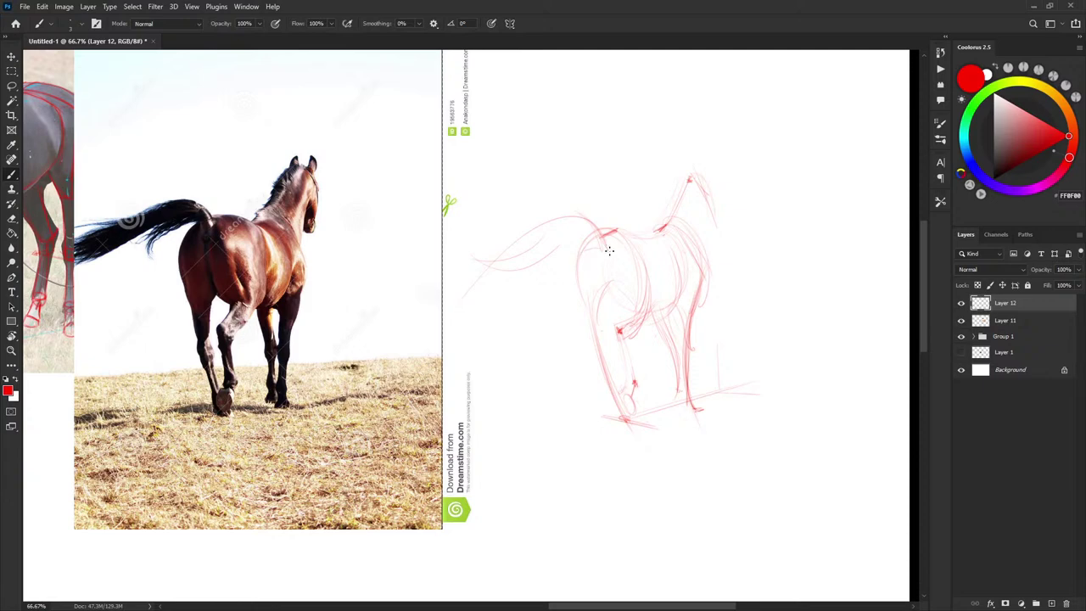
pyautogui.moveTo(584, 254); pyautogui.dragTo(630, 250)
pyautogui.moveTo(626, 250)
pyautogui.mouseDown()
pyautogui.moveTo(606, 230)
pyautogui.moveTo(643, 242)
pyautogui.moveTo(577, 250)
pyautogui.moveTo(597, 232)
pyautogui.moveTo(573, 250)
pyautogui.moveTo(635, 248)
pyautogui.moveTo(623, 249)
pyautogui.moveTo(606, 307)
pyautogui.moveTo(599, 257)
pyautogui.moveTo(612, 299)
pyautogui.mouseUp()
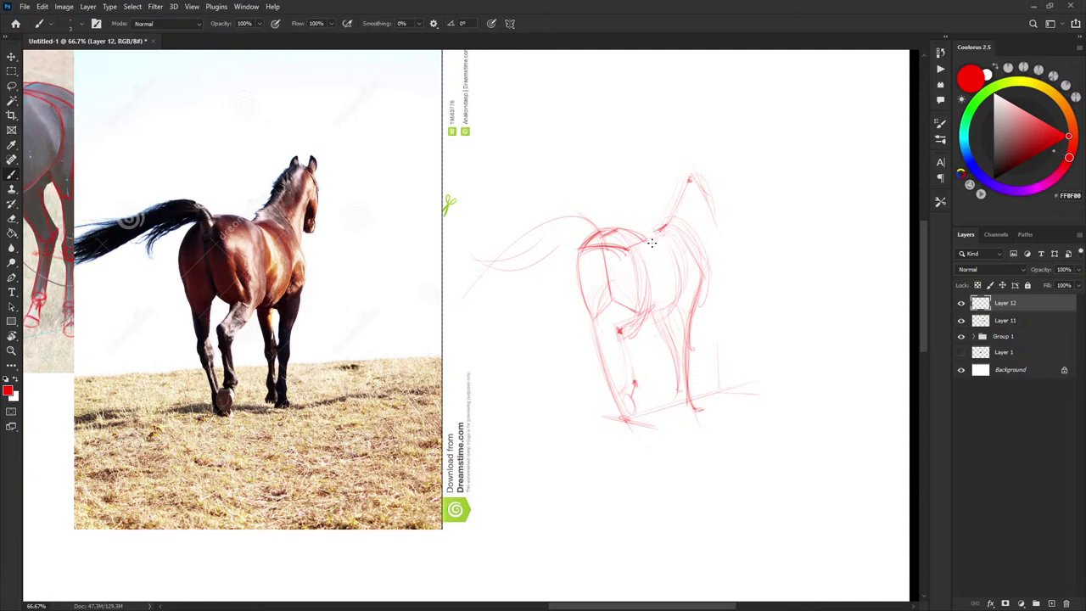
pyautogui.moveTo(627, 252)
pyautogui.mouseDown()
pyautogui.moveTo(654, 251)
pyautogui.moveTo(653, 239)
pyautogui.moveTo(657, 310)
pyautogui.mouseUp()
pyautogui.moveTo(628, 252); pyautogui.dragTo(644, 311)
pyautogui.moveTo(630, 251); pyautogui.dragTo(642, 310)
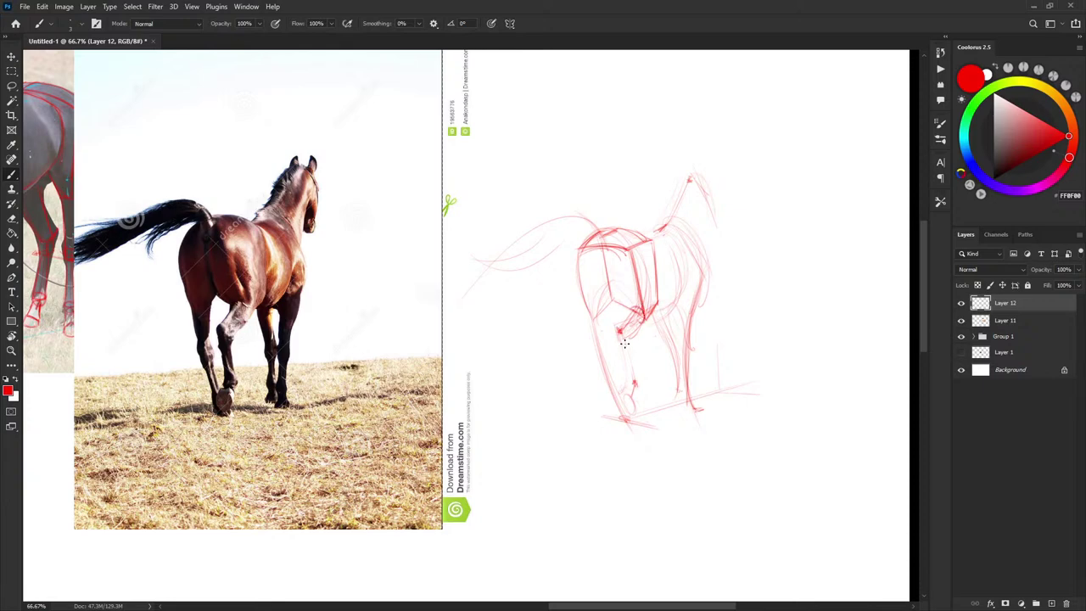
# Construct the raised hind leg with a lower thigh form, hock block, cannon, fetlock circle and upturned hoof.
pyautogui.moveTo(625, 343)
pyautogui.mouseDown()
pyautogui.moveTo(641, 323)
pyautogui.moveTo(636, 310)
pyautogui.mouseUp()
pyautogui.moveTo(626, 324)
pyautogui.mouseDown()
pyautogui.moveTo(636, 309)
pyautogui.moveTo(618, 337)
pyautogui.moveTo(626, 330)
pyautogui.mouseUp()
pyautogui.moveTo(620, 339); pyautogui.dragTo(629, 348)
pyautogui.moveTo(622, 341); pyautogui.dragTo(634, 383)
pyautogui.moveTo(636, 379)
pyautogui.mouseDown()
pyautogui.moveTo(627, 351)
pyautogui.moveTo(635, 387)
pyautogui.mouseUp()
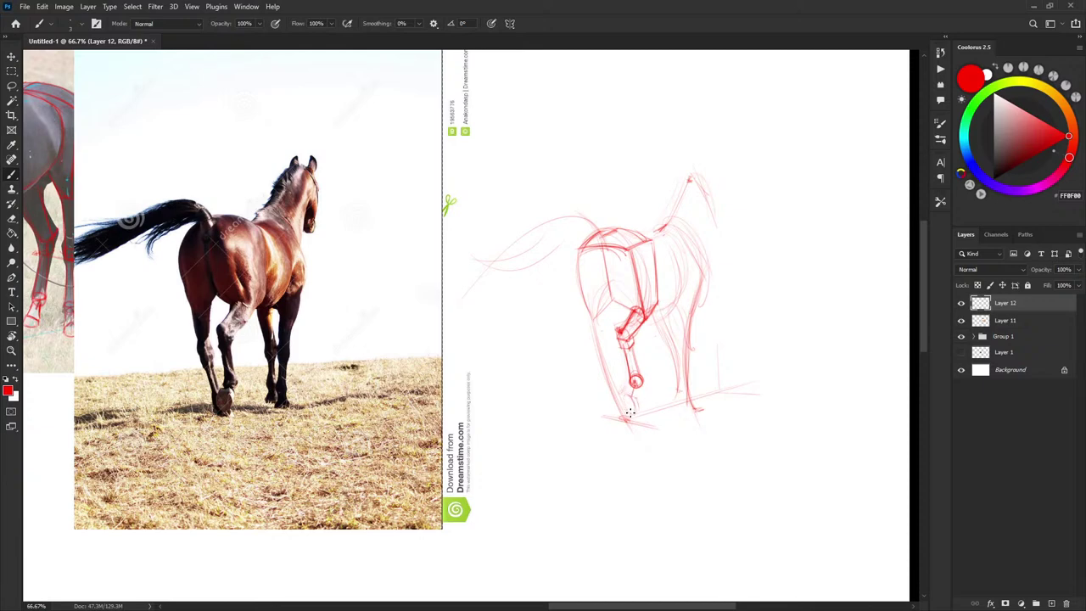
pyautogui.moveTo(629, 396); pyautogui.dragTo(636, 402)
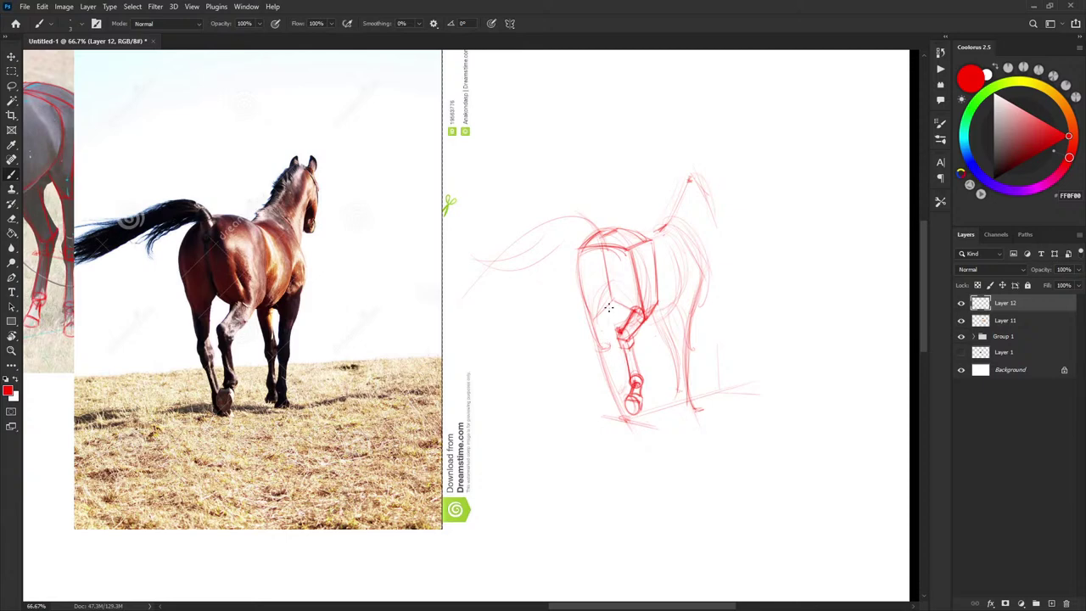
# Construct the supporting hind leg's hock, cannon and hoof, and reinforce its outer thigh contour.
pyautogui.moveTo(608, 307); pyautogui.dragTo(612, 357)
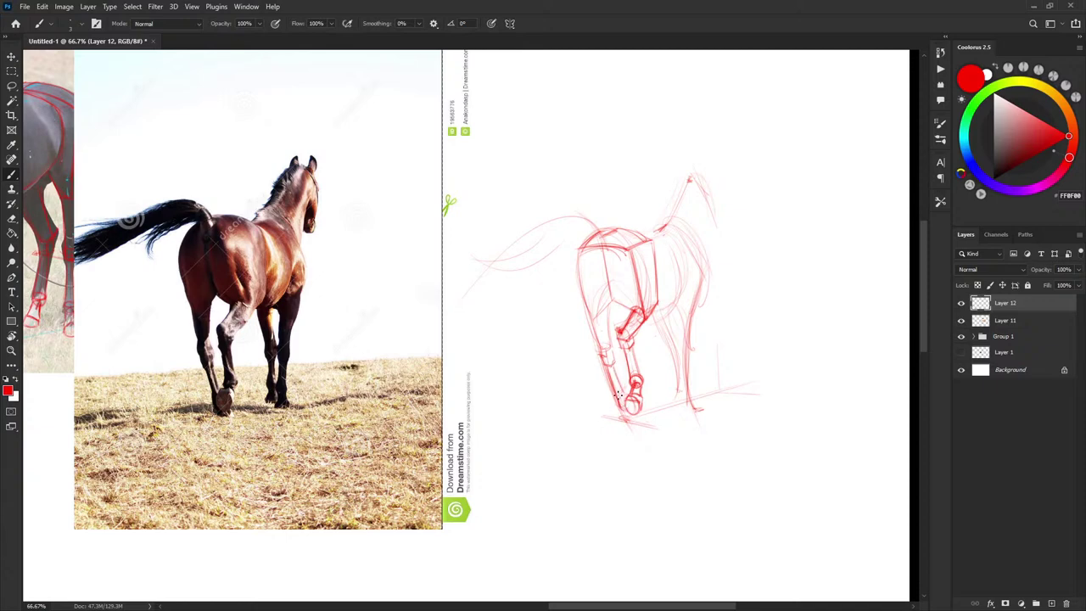
pyautogui.moveTo(622, 402); pyautogui.dragTo(628, 415)
pyautogui.moveTo(578, 253)
pyautogui.mouseDown()
pyautogui.moveTo(586, 314)
pyautogui.moveTo(611, 348)
pyautogui.mouseUp()
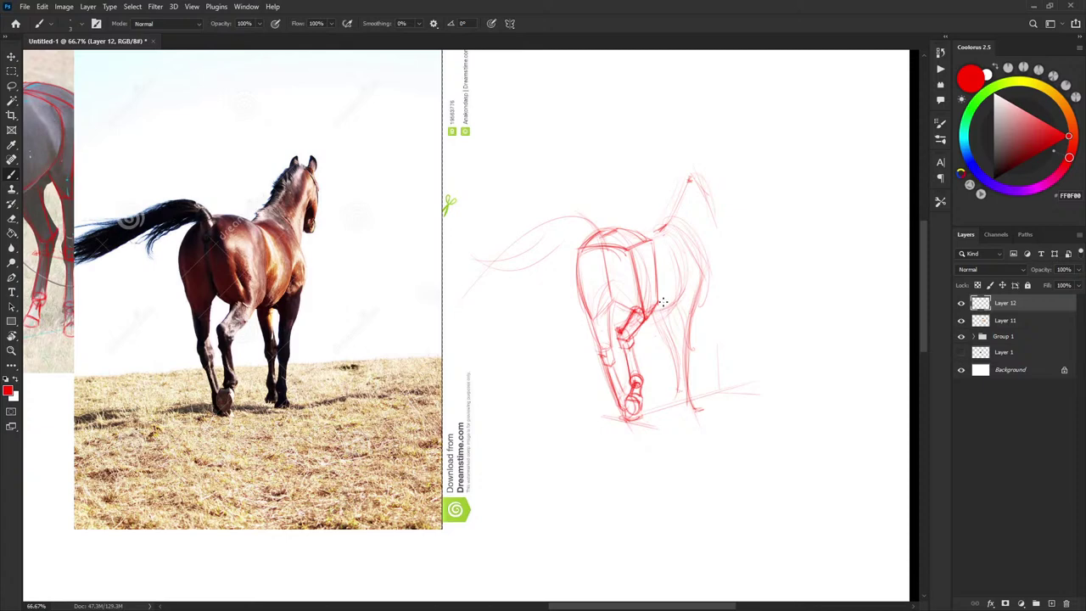
# Firm up the rounded ribcage curve in front of the hindquarters and clean up stray lines with the Eraser.
pyautogui.moveTo(664, 304); pyautogui.dragTo(682, 268)
pyautogui.moveTo(654, 235)
pyautogui.mouseDown()
pyautogui.moveTo(677, 265)
pyautogui.moveTo(680, 292)
pyautogui.mouseUp()
pyautogui.press('e')
pyautogui.press('b')
# Draw the shoulder form with darker withers and chest lines, its rear edge and the lower chest corner.
pyautogui.moveTo(679, 233); pyautogui.dragTo(704, 270)
pyautogui.moveTo(670, 226); pyautogui.dragTo(700, 273)
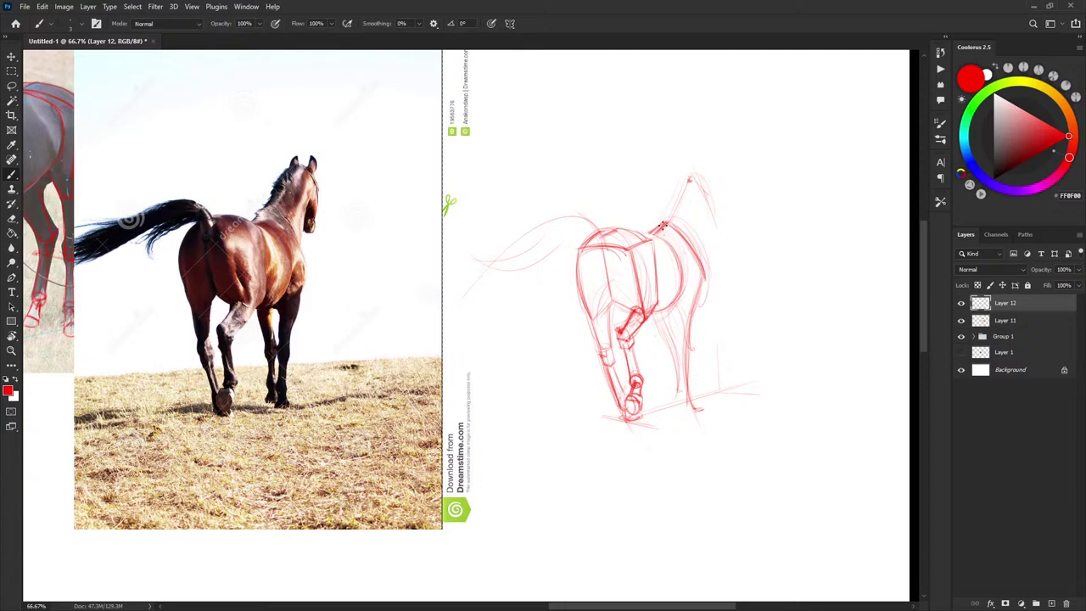
pyautogui.moveTo(675, 246); pyautogui.dragTo(691, 294)
pyautogui.moveTo(677, 247); pyautogui.dragTo(690, 293)
pyautogui.moveTo(705, 281); pyautogui.dragTo(690, 301)
# Draw the neck contours, the ears and the narrow head seen from behind.
pyautogui.moveTo(688, 181)
pyautogui.mouseDown()
pyautogui.moveTo(664, 227)
pyautogui.moveTo(684, 181)
pyautogui.moveTo(674, 204)
pyautogui.moveTo(681, 190)
pyautogui.moveTo(704, 209)
pyautogui.mouseUp()
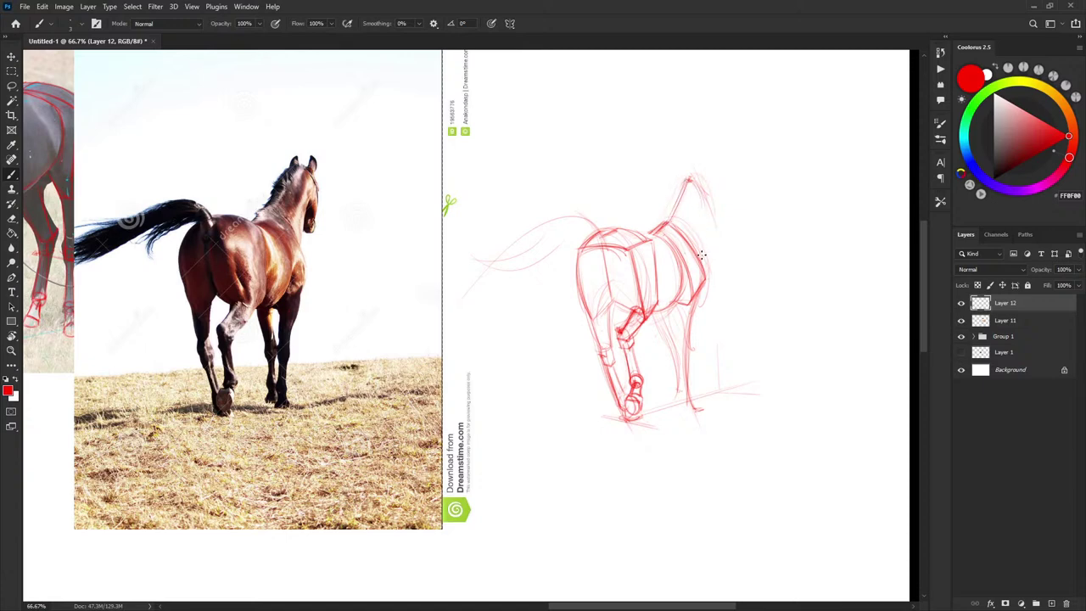
pyautogui.moveTo(704, 261)
pyautogui.mouseDown()
pyautogui.moveTo(706, 200)
pyautogui.moveTo(693, 171)
pyautogui.moveTo(688, 178)
pyautogui.moveTo(707, 177)
pyautogui.moveTo(685, 182)
pyautogui.moveTo(692, 167)
pyautogui.moveTo(685, 179)
pyautogui.moveTo(691, 170)
pyautogui.moveTo(713, 177)
pyautogui.moveTo(702, 179)
pyautogui.moveTo(709, 164)
pyautogui.moveTo(706, 185)
pyautogui.moveTo(697, 176)
pyautogui.moveTo(711, 202)
pyautogui.mouseUp()
pyautogui.moveTo(715, 235)
pyautogui.mouseDown()
pyautogui.moveTo(714, 180)
pyautogui.moveTo(718, 228)
pyautogui.mouseUp()
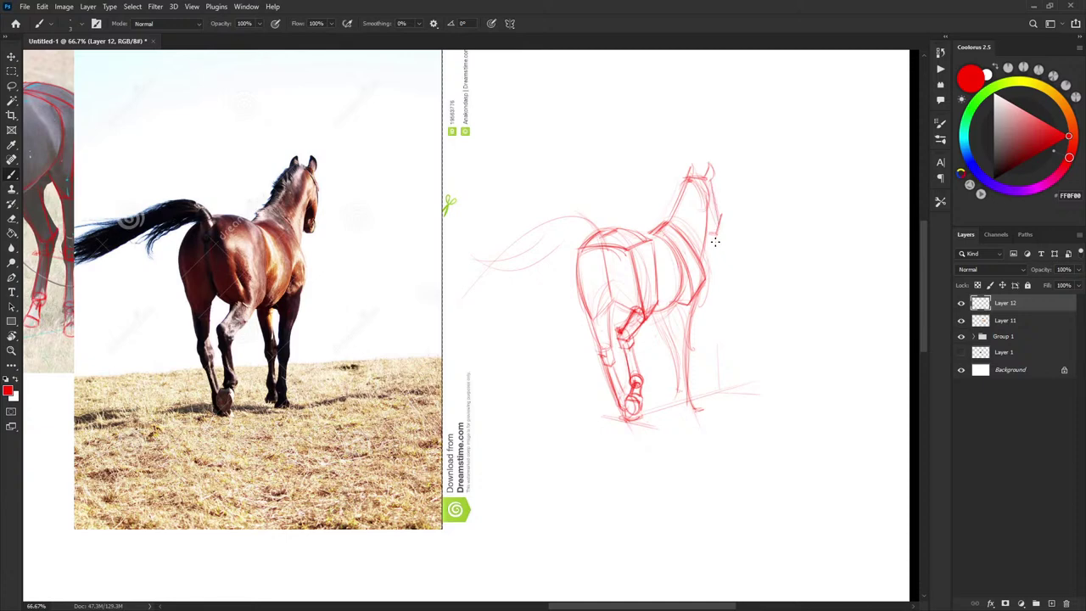
# Construct both front legs with forearms, knee blocks, cannons, fetlock circles and hooves, undoing one misplaced cannon stroke.
pyautogui.scroll(-1, 737, 264)
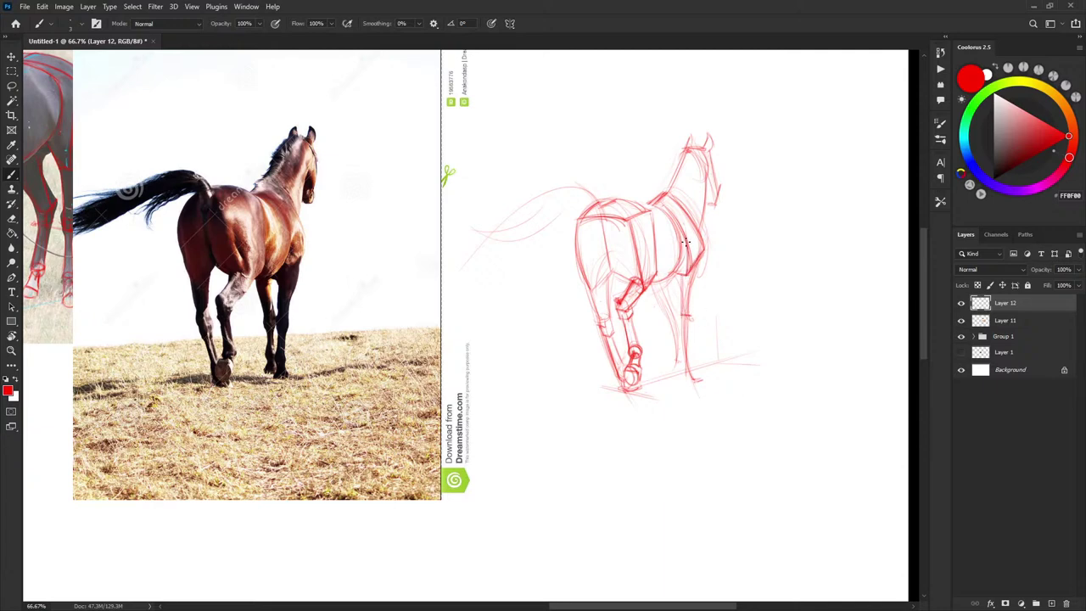
pyautogui.moveTo(697, 263); pyautogui.dragTo(690, 319)
pyautogui.moveTo(654, 284); pyautogui.dragTo(667, 312)
pyautogui.moveTo(670, 285); pyautogui.dragTo(680, 315)
pyautogui.moveTo(690, 305)
pyautogui.mouseDown()
pyautogui.moveTo(689, 355)
pyautogui.moveTo(680, 351)
pyautogui.moveTo(694, 363)
pyautogui.moveTo(687, 350)
pyautogui.mouseUp()
pyautogui.hotkey('ctrl', 'z')
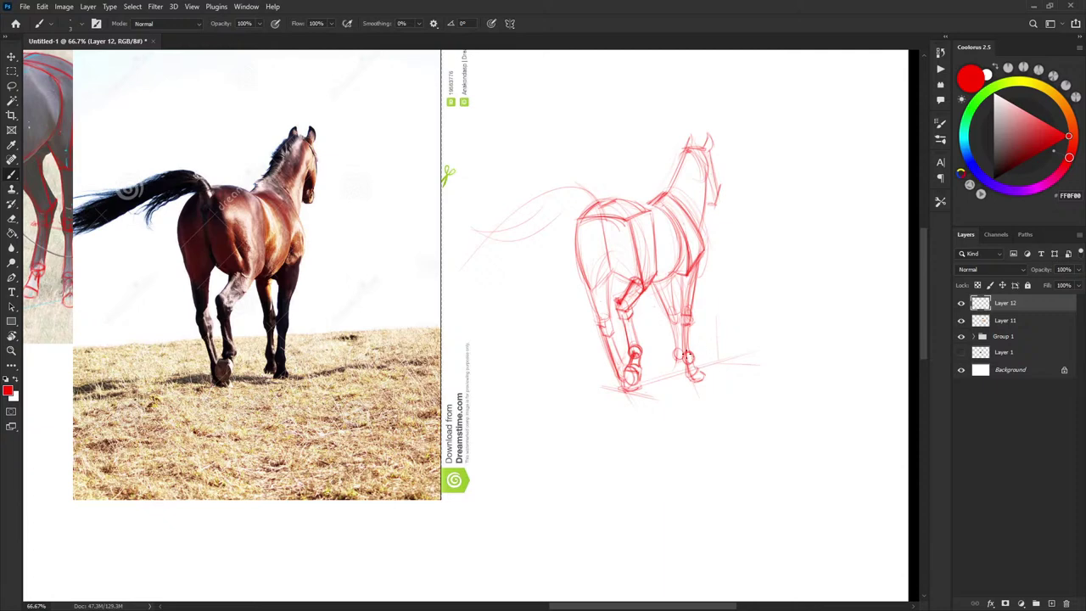
pyautogui.moveTo(688, 331); pyautogui.dragTo(693, 352)
pyautogui.moveTo(760, 258)
pyautogui.mouseDown()
pyautogui.moveTo(725, 313)
pyautogui.moveTo(730, 305)
pyautogui.moveTo(734, 316)
pyautogui.mouseUp()
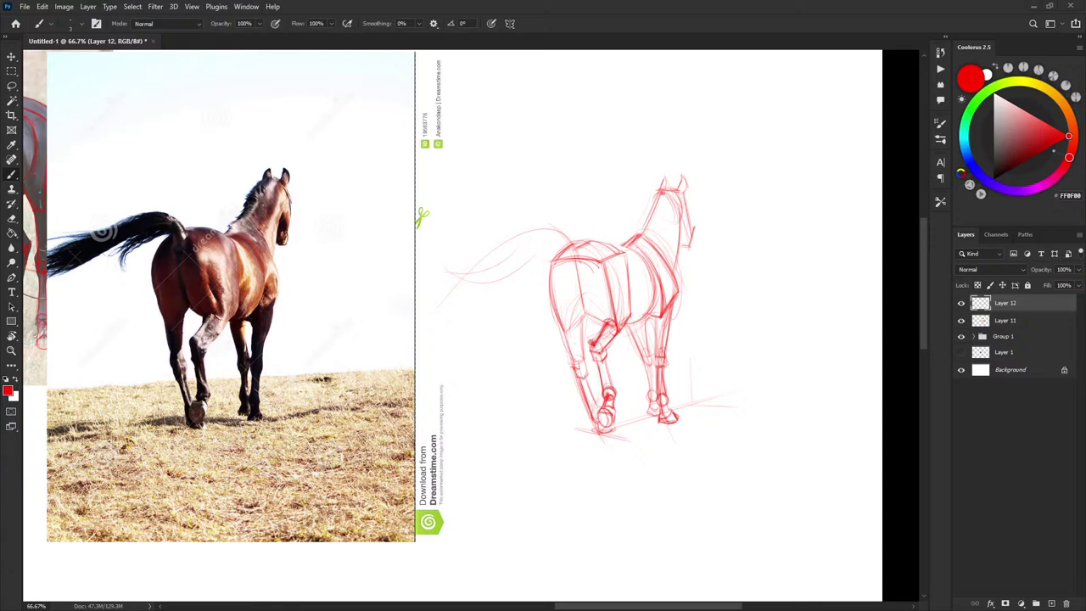
# Paste the galloping pale horse photo into empty canvas below the previous reference, then enlarge and reposition it.
pyautogui.moveTo(594, 450); pyautogui.dragTo(739, 116)
pyautogui.hotkey('ctrl', 'v')
pyautogui.moveTo(683, 339); pyautogui.dragTo(685, 324)
pyautogui.hotkey('ctrl', 't')
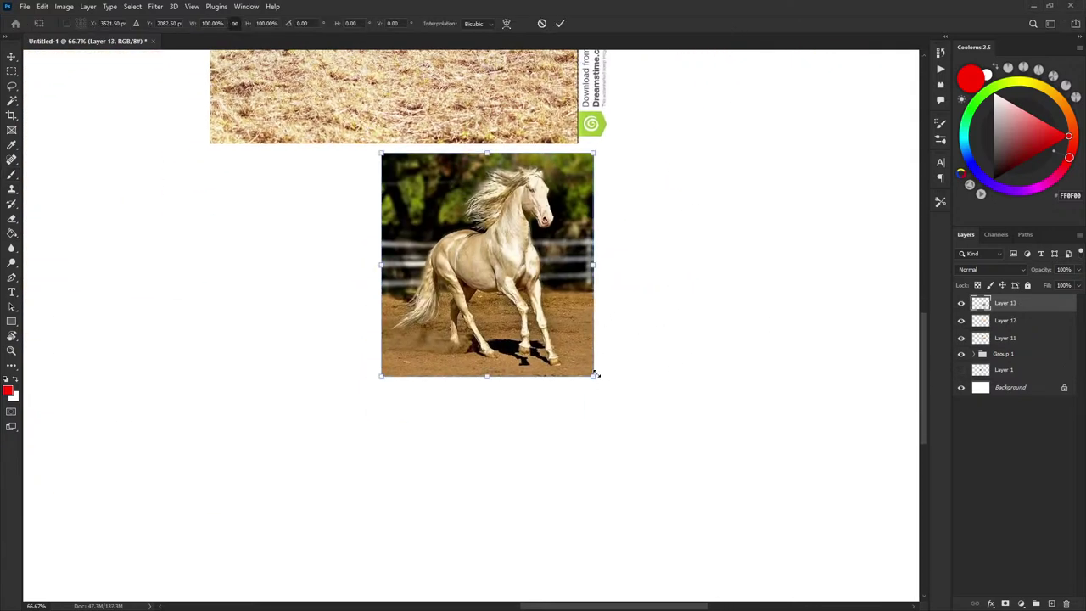
pyautogui.moveTo(596, 378); pyautogui.dragTo(695, 501)
pyautogui.moveTo(654, 397); pyautogui.dragTo(575, 435)
pyautogui.press('Return')
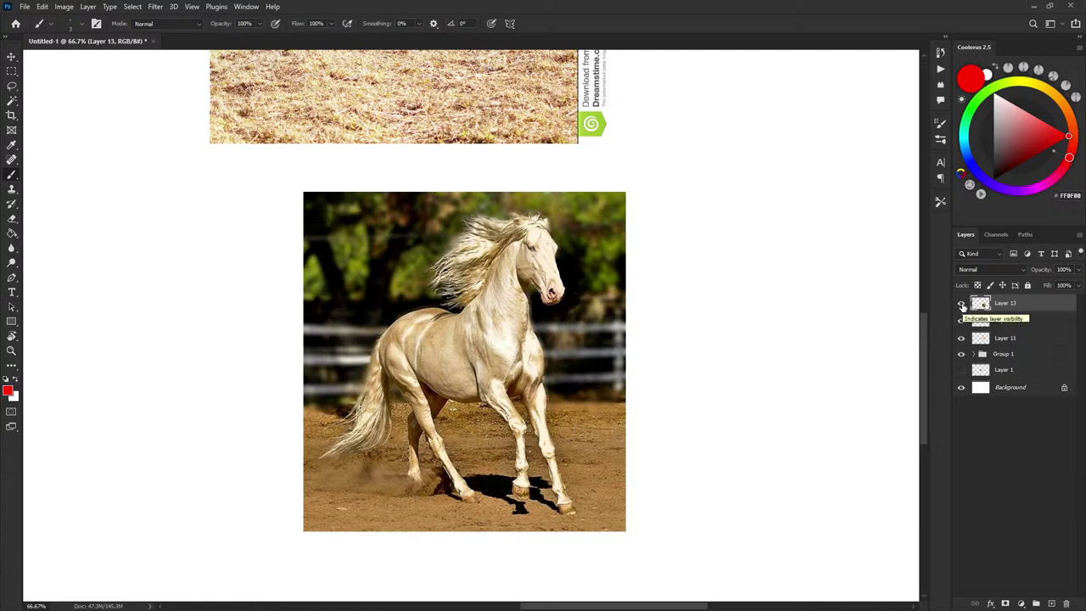
# Check which layer holds the pasted photo and move Layer 13 beneath Layer 12 in the stacking order.
pyautogui.click(962, 303)
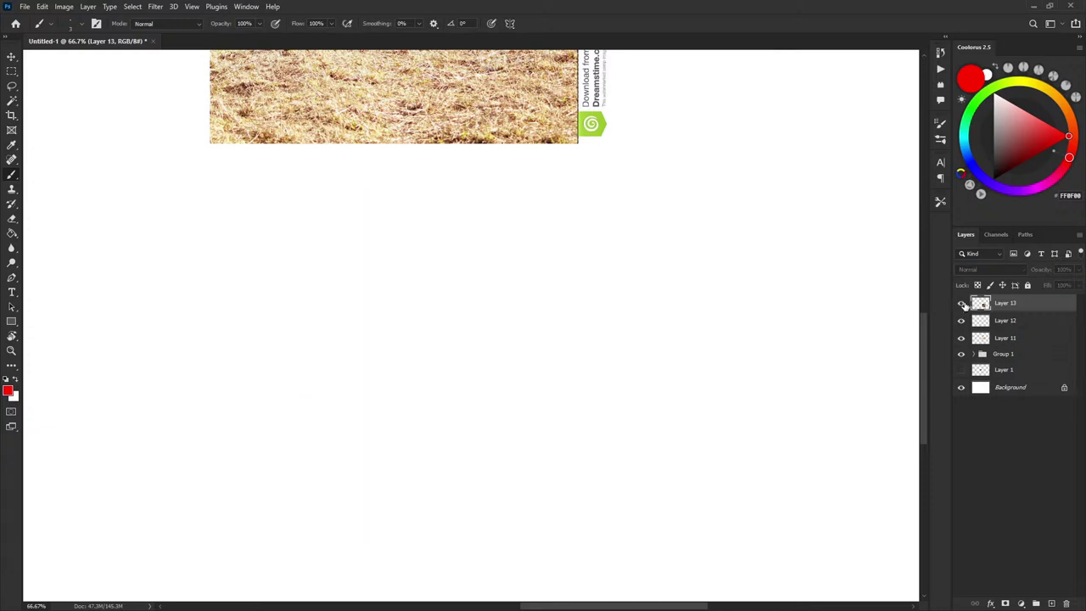
pyautogui.click(961, 303)
pyautogui.moveTo(1006, 305); pyautogui.dragTo(1007, 331)
pyautogui.moveTo(801, 250); pyautogui.dragTo(629, 438)
pyautogui.click(962, 303)
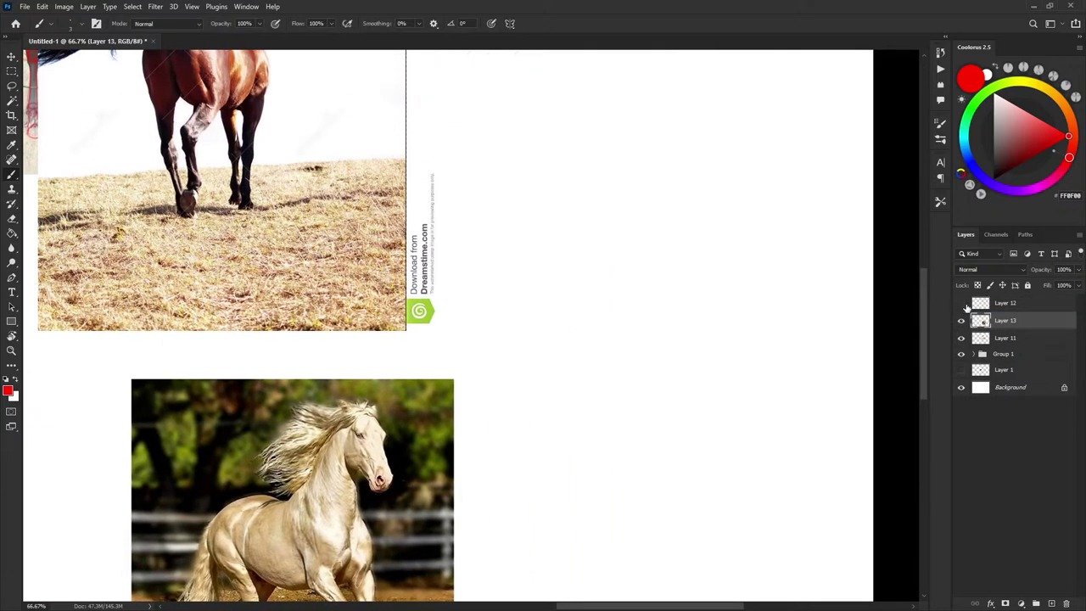
pyautogui.click(962, 303)
pyautogui.moveTo(661, 507); pyautogui.dragTo(762, 308)
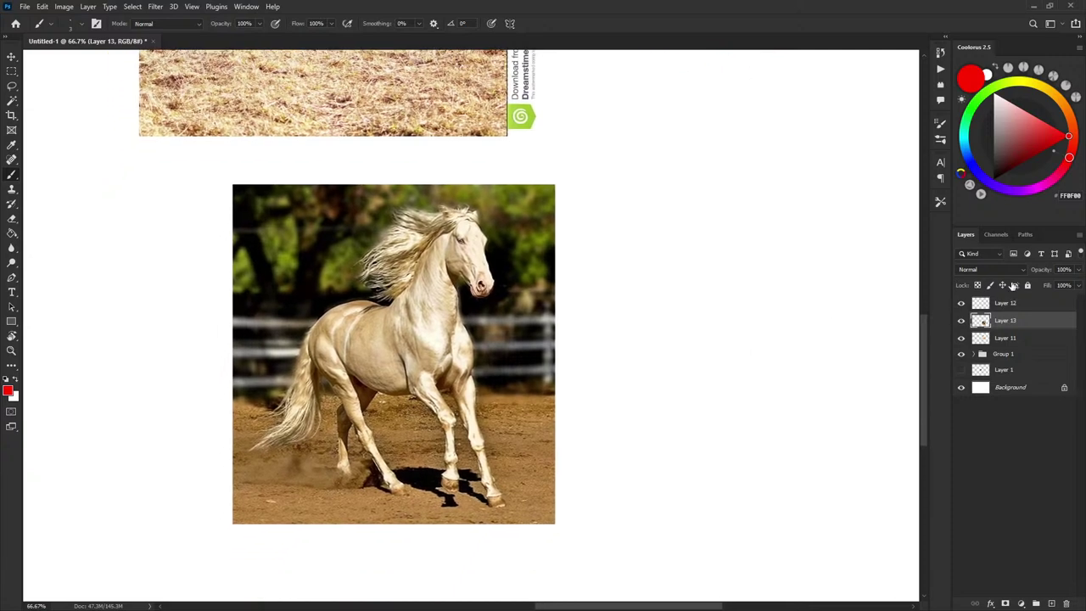
# Make Layer 12 active and set the brush color to a crimson red near #FF003A.
pyautogui.click(1010, 303)
pyautogui.click(965, 137)
pyautogui.moveTo(640, 354); pyautogui.dragTo(537, 282)
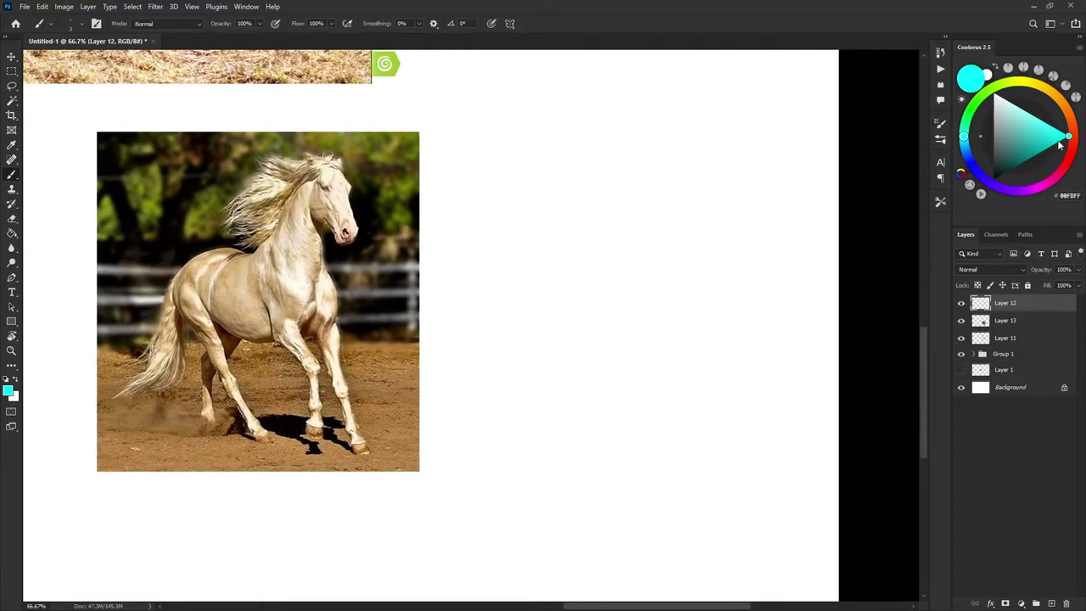
pyautogui.click(1065, 168)
pyautogui.click(1061, 171)
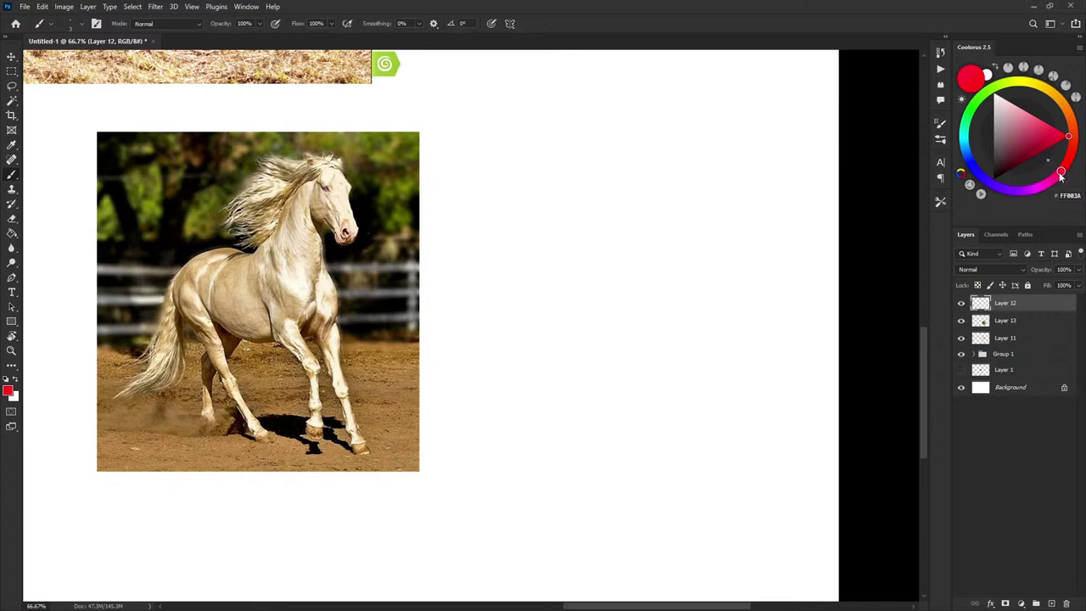
# Sketch light gesture lines beside the photo for the horse's back, arched neck, face direction and chest.
pyautogui.moveTo(531, 353); pyautogui.dragTo(529, 349)
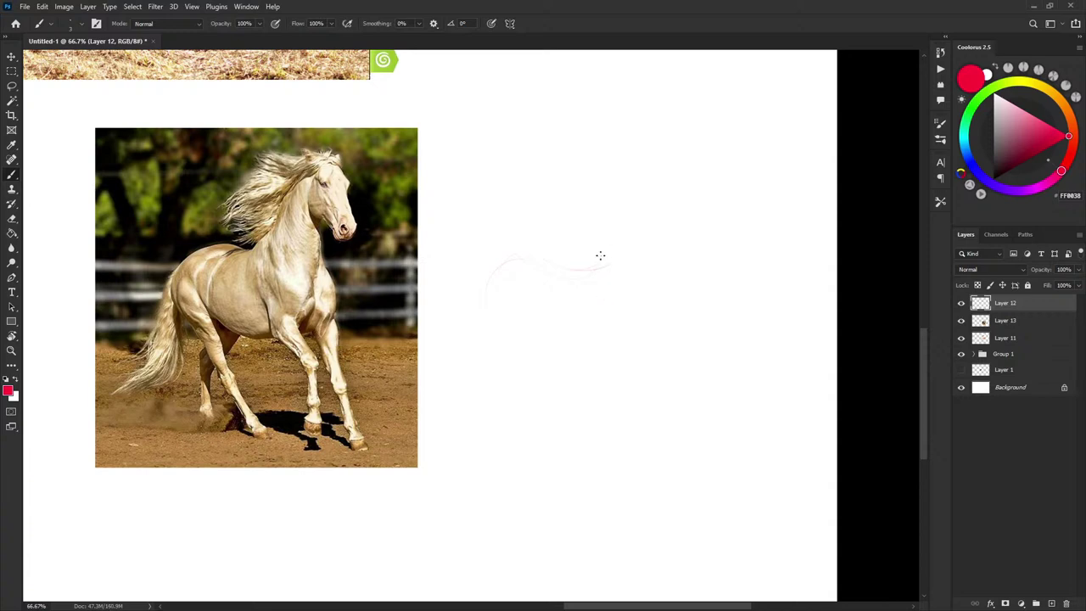
pyautogui.moveTo(614, 280); pyautogui.dragTo(636, 157)
pyautogui.moveTo(650, 161); pyautogui.dragTo(685, 217)
pyautogui.moveTo(638, 219); pyautogui.dragTo(665, 281)
pyautogui.moveTo(611, 244); pyautogui.dragTo(602, 268)
pyautogui.moveTo(670, 266); pyautogui.dragTo(695, 298)
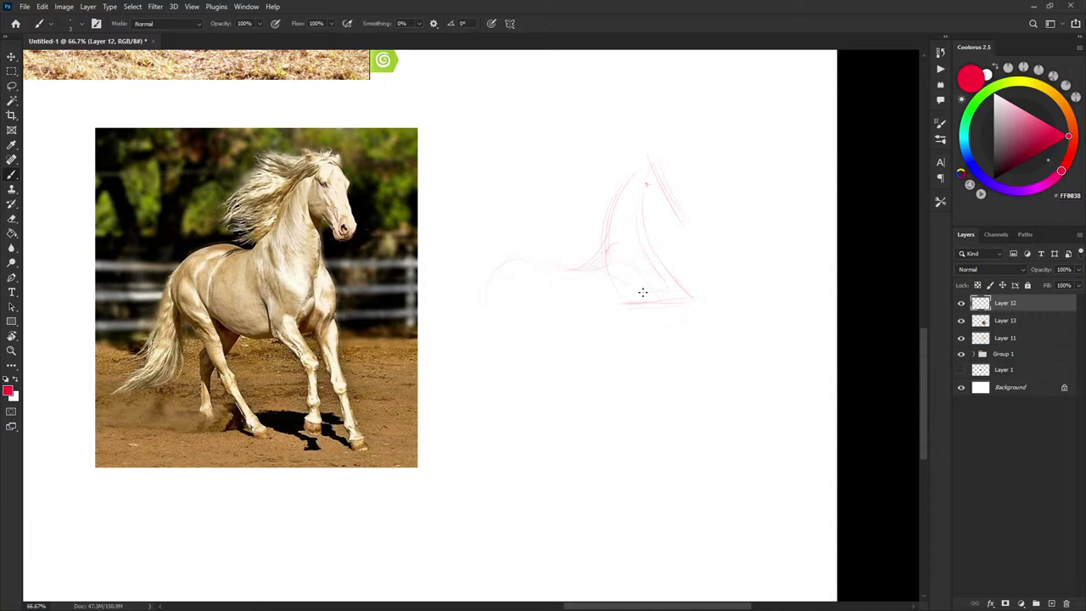
# Add loose gesture lines for the lower chest, the belly curve and the two front legs.
pyautogui.moveTo(651, 292); pyautogui.dragTo(622, 337)
pyautogui.moveTo(620, 340)
pyautogui.mouseDown()
pyautogui.moveTo(656, 375)
pyautogui.moveTo(609, 337)
pyautogui.moveTo(653, 380)
pyautogui.moveTo(671, 420)
pyautogui.mouseUp()
pyautogui.moveTo(677, 305); pyautogui.dragTo(699, 416)
pyautogui.moveTo(679, 340); pyautogui.dragTo(726, 461)
pyautogui.moveTo(676, 315); pyautogui.dragTo(735, 461)
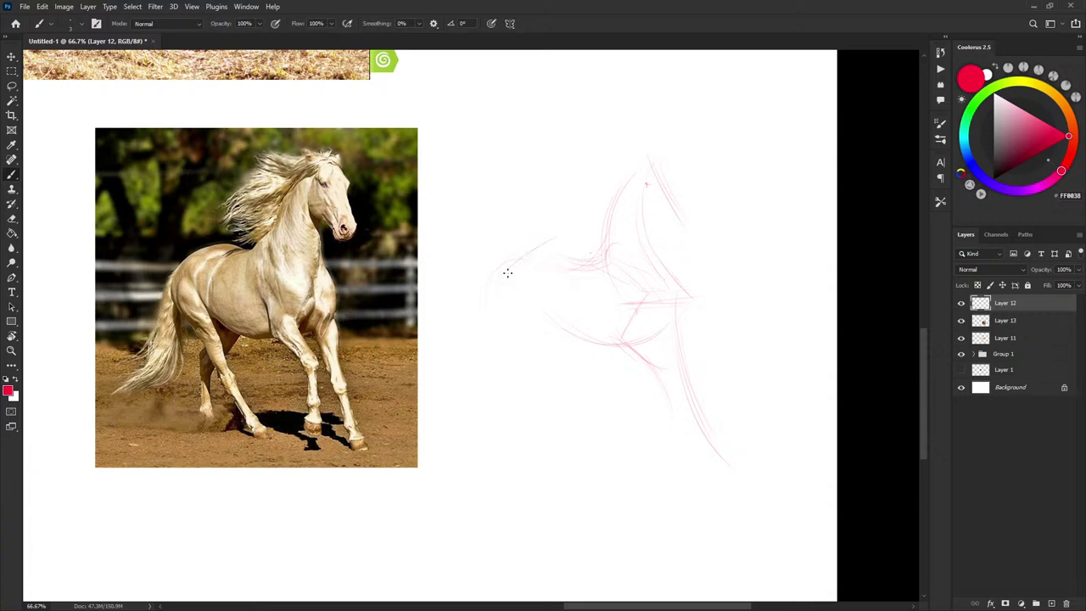
# Sketch the sloping croup, the flank and thigh curves, and gesture lines for both hind legs.
pyautogui.moveTo(508, 273); pyautogui.dragTo(553, 246)
pyautogui.scroll(-1, 611, 318)
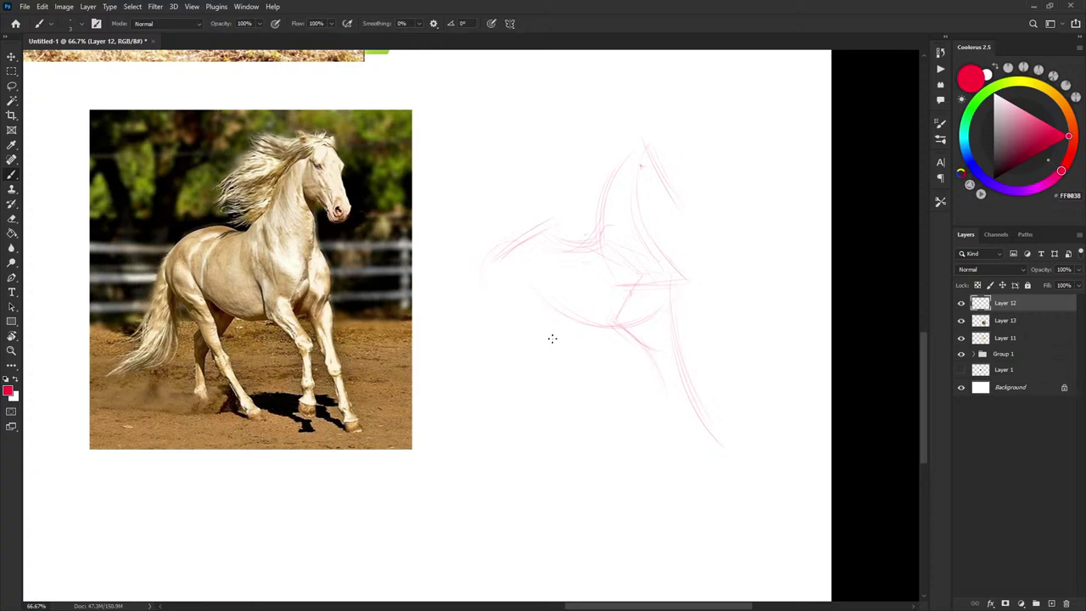
pyautogui.moveTo(533, 288); pyautogui.dragTo(572, 320)
pyautogui.moveTo(539, 240)
pyautogui.mouseDown()
pyautogui.moveTo(564, 312)
pyautogui.moveTo(492, 286)
pyautogui.mouseUp()
pyautogui.moveTo(580, 370); pyautogui.dragTo(623, 431)
pyautogui.moveTo(557, 328); pyautogui.dragTo(544, 346)
pyautogui.moveTo(533, 336); pyautogui.dragTo(540, 400)
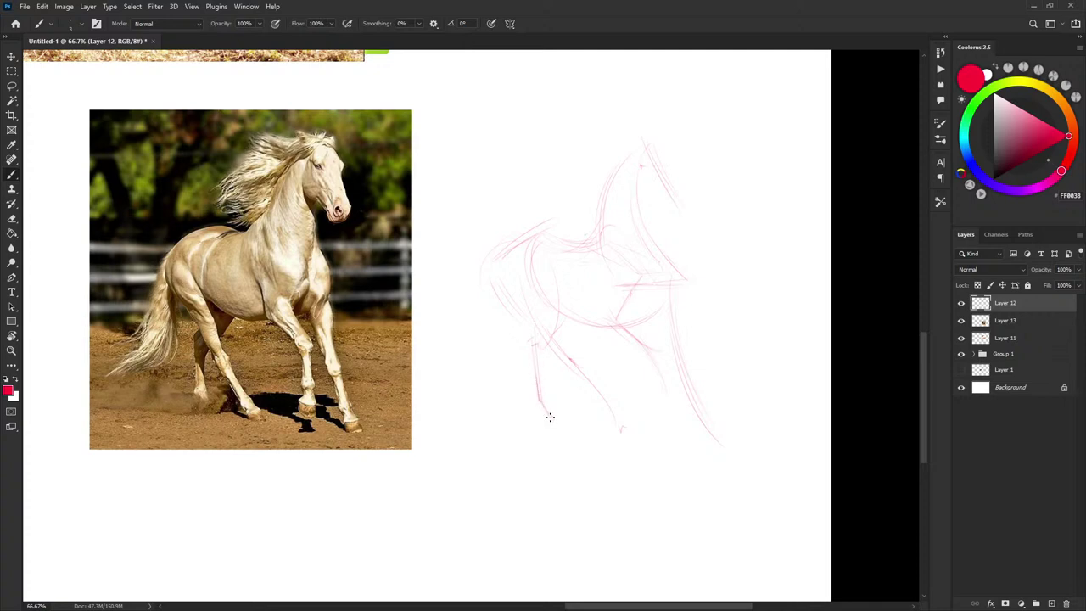
# Sketch the hanging tail, the flowing mane and the basic angled shape of the head.
pyautogui.moveTo(496, 244); pyautogui.dragTo(475, 371)
pyautogui.moveTo(579, 181); pyautogui.dragTo(557, 190)
pyautogui.moveTo(668, 194); pyautogui.dragTo(675, 204)
pyautogui.moveTo(641, 165)
pyautogui.mouseDown()
pyautogui.moveTo(641, 193)
pyautogui.moveTo(669, 217)
pyautogui.moveTo(691, 202)
pyautogui.mouseUp()
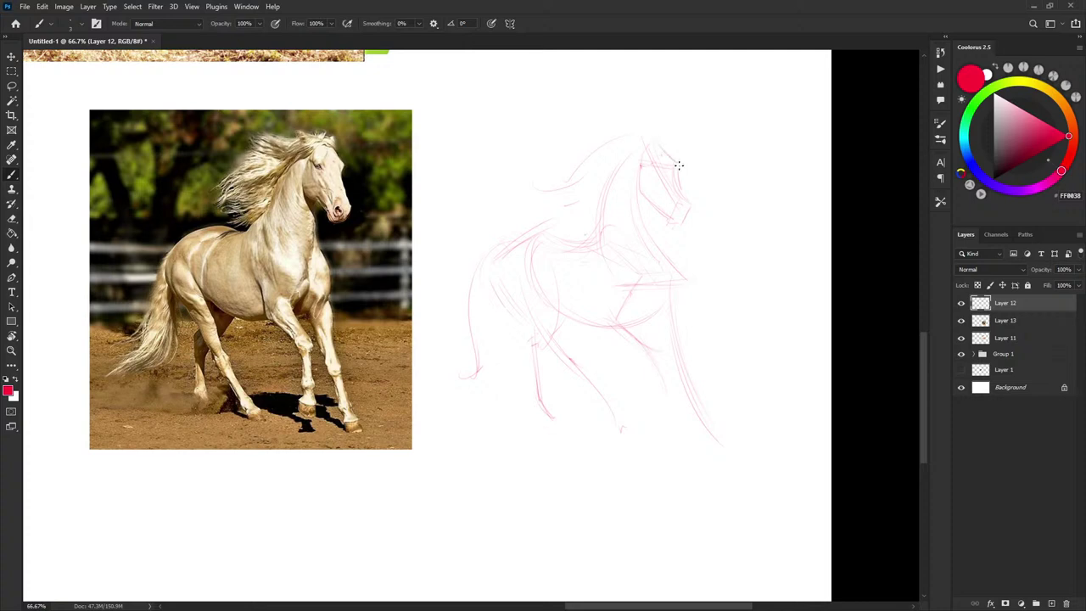
# Define the head with a darker cheek and jaw, the brow and eye area, the face plane and the muzzle.
pyautogui.moveTo(706, 233); pyautogui.dragTo(696, 228)
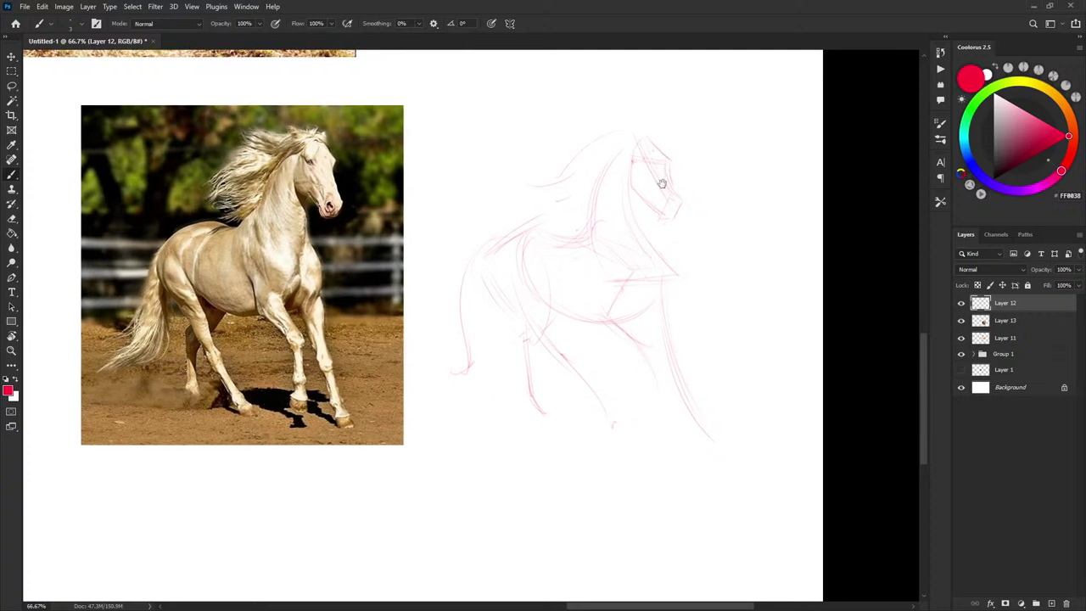
pyautogui.moveTo(662, 183); pyautogui.dragTo(659, 185)
pyautogui.scroll(1, 628, 220)
pyautogui.hscroll(1, 628, 221)
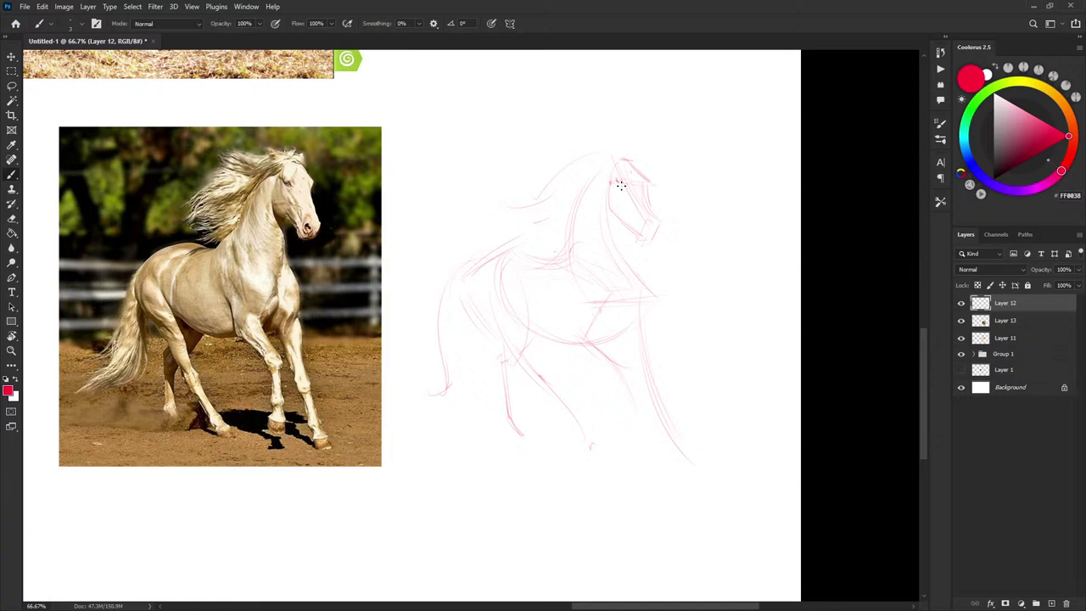
pyautogui.moveTo(619, 182)
pyautogui.mouseDown()
pyautogui.moveTo(646, 195)
pyautogui.moveTo(654, 233)
pyautogui.mouseUp()
pyautogui.moveTo(619, 181)
pyautogui.mouseDown()
pyautogui.moveTo(630, 184)
pyautogui.moveTo(622, 191)
pyautogui.mouseUp()
pyautogui.moveTo(647, 192); pyautogui.dragTo(652, 246)
pyautogui.moveTo(614, 184); pyautogui.dragTo(620, 169)
pyautogui.moveTo(611, 183)
pyautogui.mouseDown()
pyautogui.moveTo(611, 216)
pyautogui.moveTo(609, 185)
pyautogui.moveTo(624, 221)
pyautogui.moveTo(609, 213)
pyautogui.moveTo(635, 234)
pyautogui.moveTo(631, 205)
pyautogui.mouseUp()
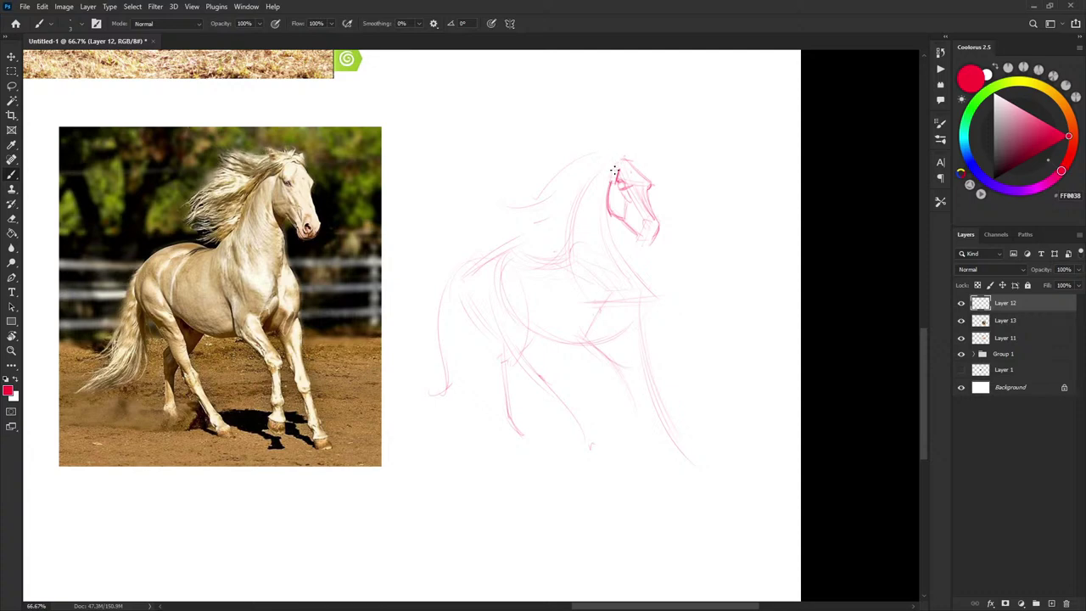
# Draw the ears, the throat line, the neck crest and the curved base of the neck.
pyautogui.moveTo(614, 169); pyautogui.dragTo(609, 162)
pyautogui.moveTo(602, 154); pyautogui.dragTo(612, 162)
pyautogui.moveTo(622, 217)
pyautogui.mouseDown()
pyautogui.moveTo(620, 256)
pyautogui.moveTo(633, 268)
pyautogui.mouseUp()
pyautogui.moveTo(575, 248); pyautogui.dragTo(639, 296)
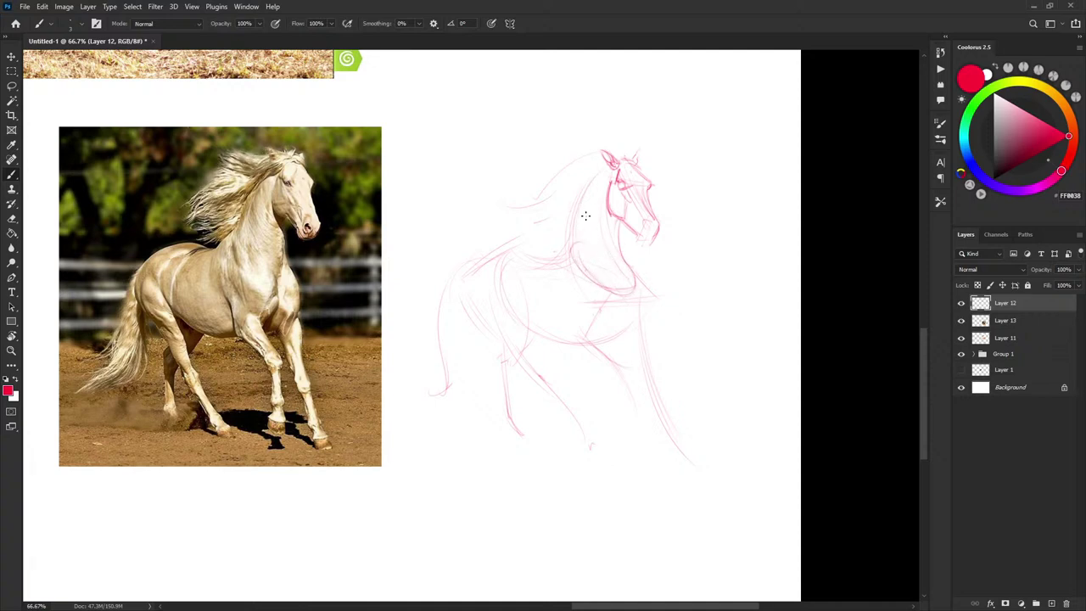
pyautogui.moveTo(585, 185); pyautogui.dragTo(577, 224)
pyautogui.moveTo(599, 280); pyautogui.dragTo(620, 289)
# Construct the chest as an angular box with front and side planes, joined to the shoulder's front edge.
pyautogui.moveTo(596, 302); pyautogui.dragTo(628, 302)
pyautogui.moveTo(568, 246)
pyautogui.mouseDown()
pyautogui.moveTo(592, 300)
pyautogui.moveTo(573, 246)
pyautogui.moveTo(602, 305)
pyautogui.moveTo(611, 294)
pyautogui.moveTo(648, 297)
pyautogui.moveTo(629, 279)
pyautogui.moveTo(631, 295)
pyautogui.moveTo(613, 285)
pyautogui.moveTo(628, 303)
pyautogui.moveTo(609, 325)
pyautogui.moveTo(610, 301)
pyautogui.moveTo(599, 302)
pyautogui.moveTo(580, 335)
pyautogui.mouseUp()
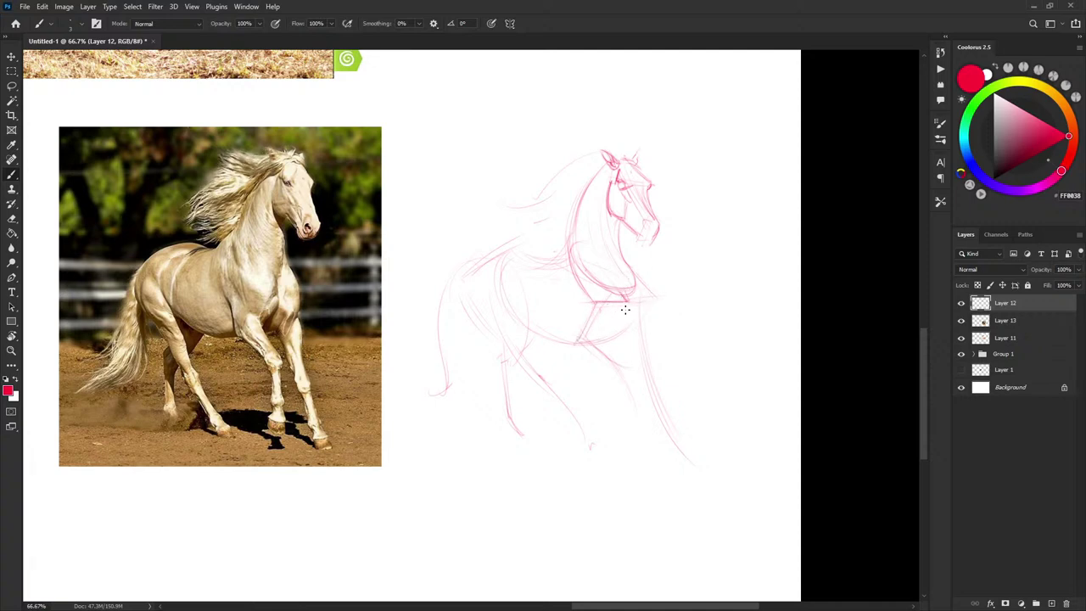
pyautogui.moveTo(626, 303)
pyautogui.mouseDown()
pyautogui.moveTo(602, 339)
pyautogui.moveTo(627, 304)
pyautogui.mouseUp()
pyautogui.moveTo(637, 284)
pyautogui.mouseDown()
pyautogui.moveTo(655, 303)
pyautogui.moveTo(626, 310)
pyautogui.moveTo(608, 343)
pyautogui.mouseUp()
pyautogui.moveTo(613, 340)
pyautogui.mouseDown()
pyautogui.moveTo(636, 335)
pyautogui.moveTo(648, 311)
pyautogui.moveTo(637, 336)
pyautogui.mouseUp()
pyautogui.moveTo(599, 303); pyautogui.dragTo(577, 345)
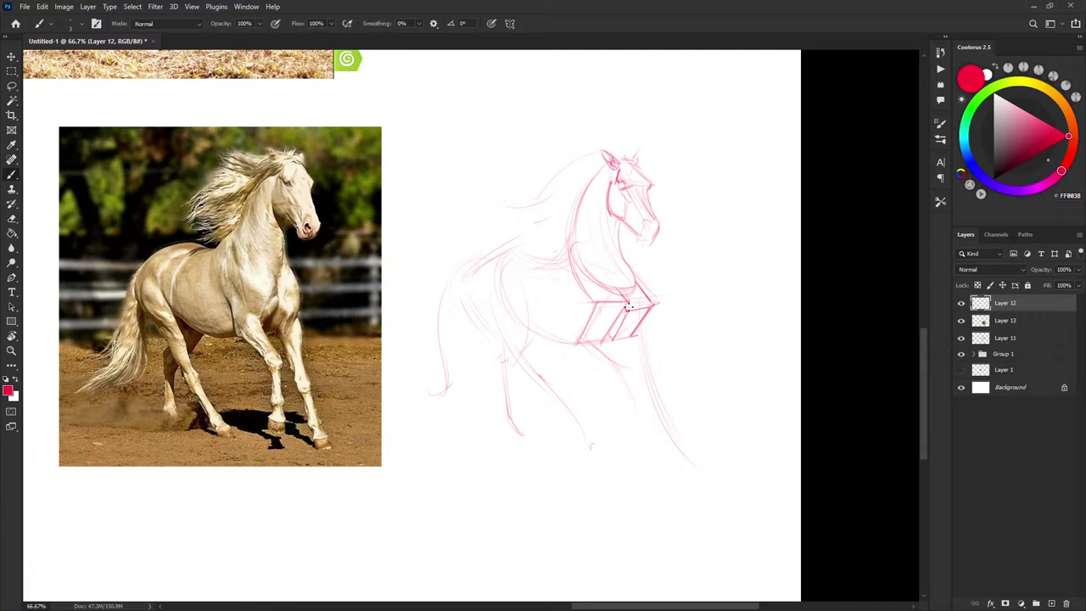
pyautogui.moveTo(628, 308); pyautogui.dragTo(653, 302)
# Draw the shoulder's rear edge and redo the withers line so it flows up into the neck crest.
pyautogui.moveTo(572, 254); pyautogui.dragTo(578, 285)
pyautogui.moveTo(552, 258); pyautogui.dragTo(580, 349)
pyautogui.moveTo(551, 276)
pyautogui.mouseDown()
pyautogui.moveTo(556, 295)
pyautogui.moveTo(571, 233)
pyautogui.mouseUp()
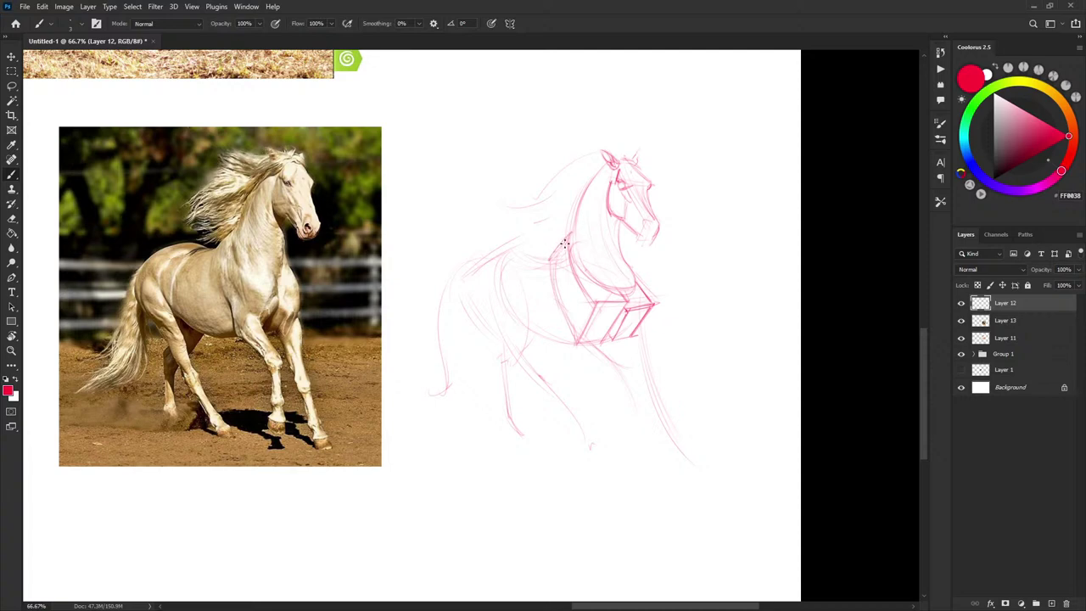
pyautogui.scroll(-1, 564, 246)
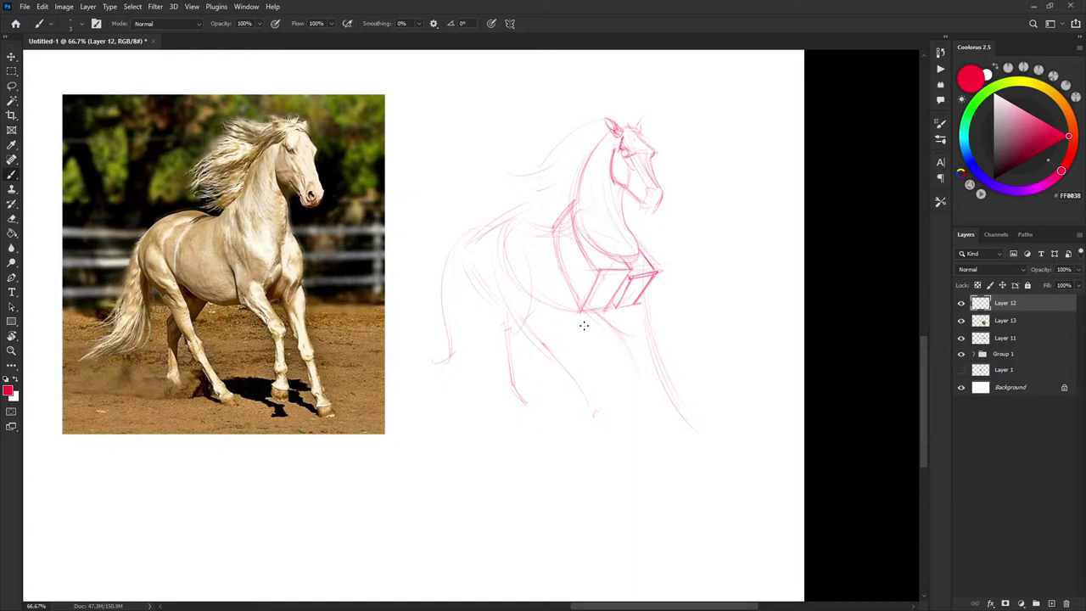
pyautogui.moveTo(602, 203); pyautogui.dragTo(606, 206)
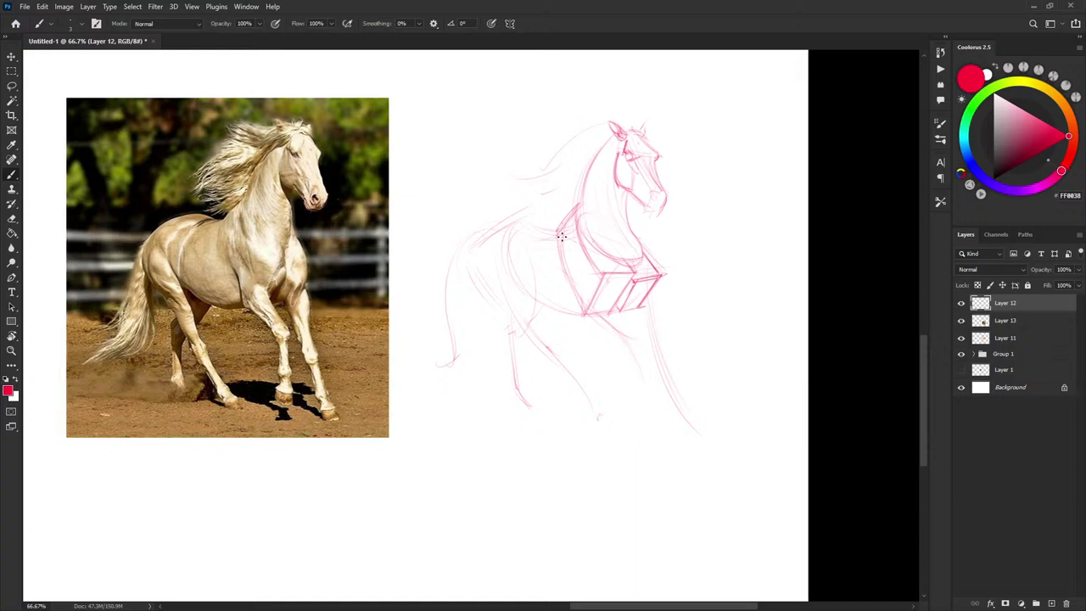
pyautogui.hotkey('ctrl', 'z')
pyautogui.hotkey('ctrl', 'z')
pyautogui.moveTo(561, 232); pyautogui.dragTo(595, 153)
pyautogui.moveTo(577, 204); pyautogui.dragTo(596, 151)
# Draw the rounded ribcage, then define the hindquarters with firmer flank, buttock and croup lines.
pyautogui.moveTo(536, 228)
pyautogui.mouseDown()
pyautogui.moveTo(507, 247)
pyautogui.moveTo(536, 227)
pyautogui.moveTo(524, 256)
pyautogui.moveTo(514, 250)
pyautogui.moveTo(527, 292)
pyautogui.moveTo(516, 271)
pyautogui.moveTo(527, 248)
pyautogui.moveTo(513, 297)
pyautogui.mouseUp()
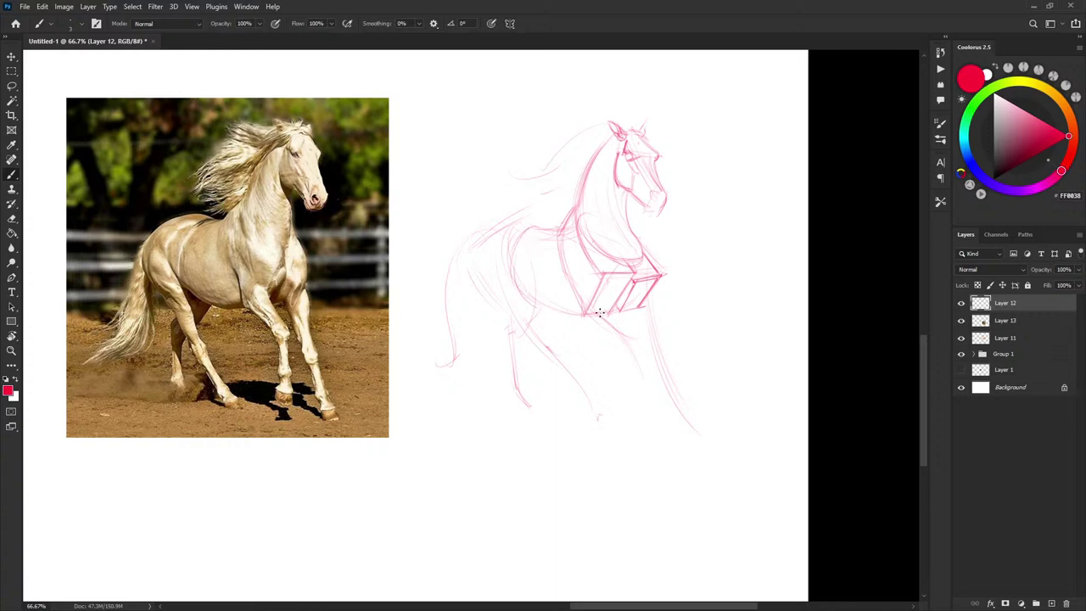
pyautogui.scroll(-1, 586, 316)
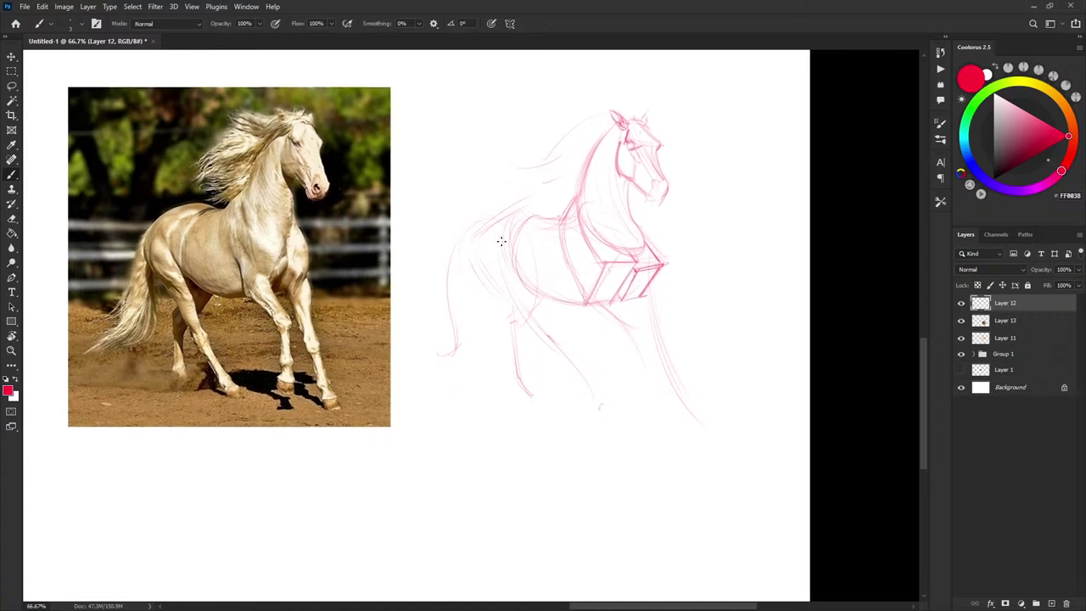
pyautogui.moveTo(507, 261)
pyautogui.mouseDown()
pyautogui.moveTo(501, 250)
pyautogui.moveTo(539, 322)
pyautogui.mouseUp()
pyautogui.moveTo(468, 250); pyautogui.dragTo(528, 321)
pyautogui.moveTo(522, 231)
pyautogui.mouseDown()
pyautogui.moveTo(514, 265)
pyautogui.moveTo(524, 282)
pyautogui.mouseUp()
pyautogui.moveTo(523, 213)
pyautogui.mouseDown()
pyautogui.moveTo(598, 194)
pyautogui.moveTo(538, 211)
pyautogui.moveTo(547, 218)
pyautogui.moveTo(514, 222)
pyautogui.moveTo(499, 239)
pyautogui.moveTo(535, 209)
pyautogui.mouseUp()
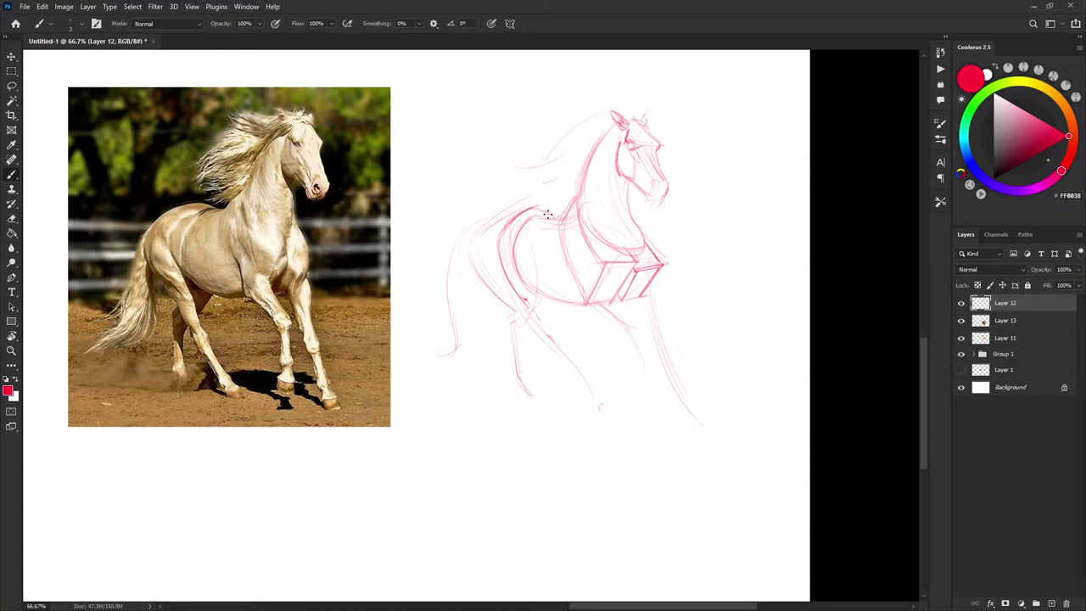
pyautogui.moveTo(483, 231); pyautogui.dragTo(528, 209)
pyautogui.moveTo(482, 236)
pyautogui.mouseDown()
pyautogui.moveTo(479, 253)
pyautogui.moveTo(483, 231)
pyautogui.mouseUp()
# Construct the near hind leg with a tapered upper segment, a hock block, the cannon and a fetlock circle.
pyautogui.moveTo(535, 302); pyautogui.dragTo(532, 315)
pyautogui.moveTo(524, 311)
pyautogui.mouseDown()
pyautogui.moveTo(548, 346)
pyautogui.moveTo(535, 305)
pyautogui.moveTo(547, 337)
pyautogui.mouseUp()
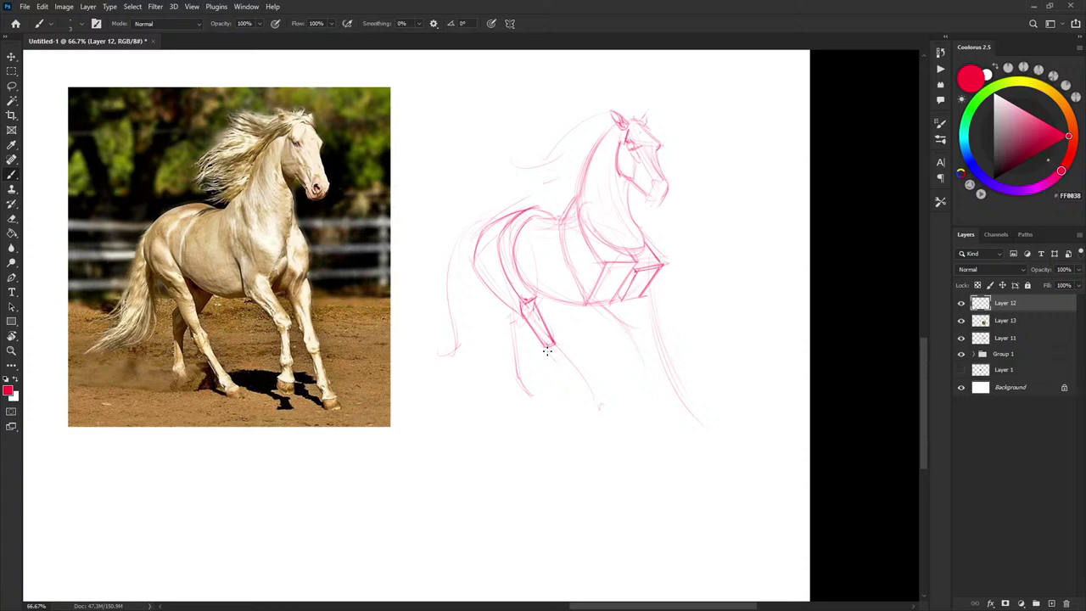
pyautogui.moveTo(551, 347); pyautogui.dragTo(564, 354)
pyautogui.moveTo(577, 364); pyautogui.dragTo(578, 362)
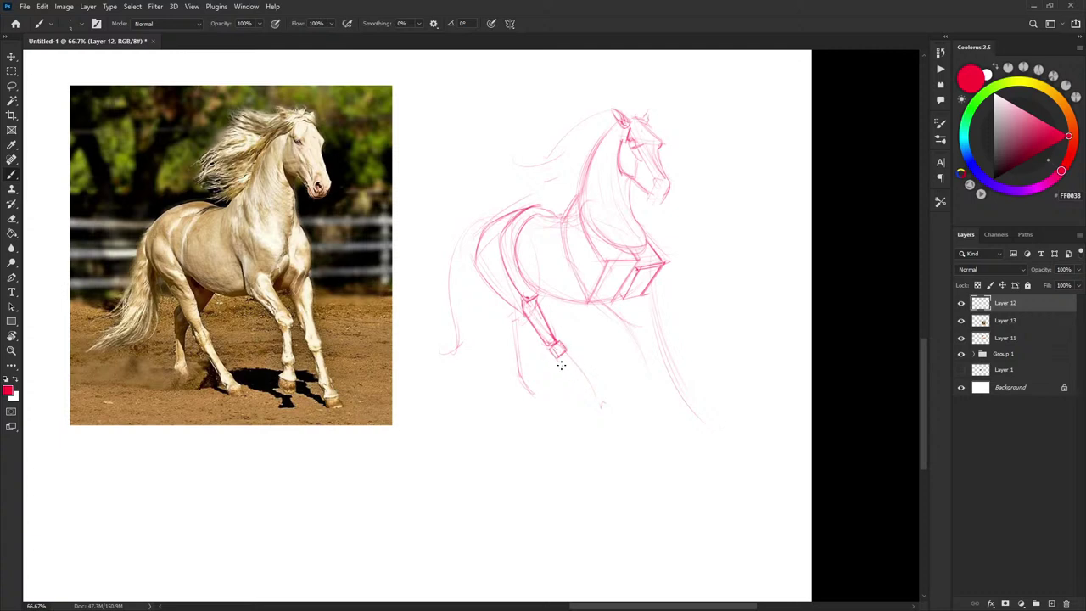
pyautogui.moveTo(561, 358)
pyautogui.mouseDown()
pyautogui.moveTo(583, 386)
pyautogui.moveTo(586, 373)
pyautogui.mouseUp()
pyautogui.moveTo(619, 350); pyautogui.dragTo(621, 324)
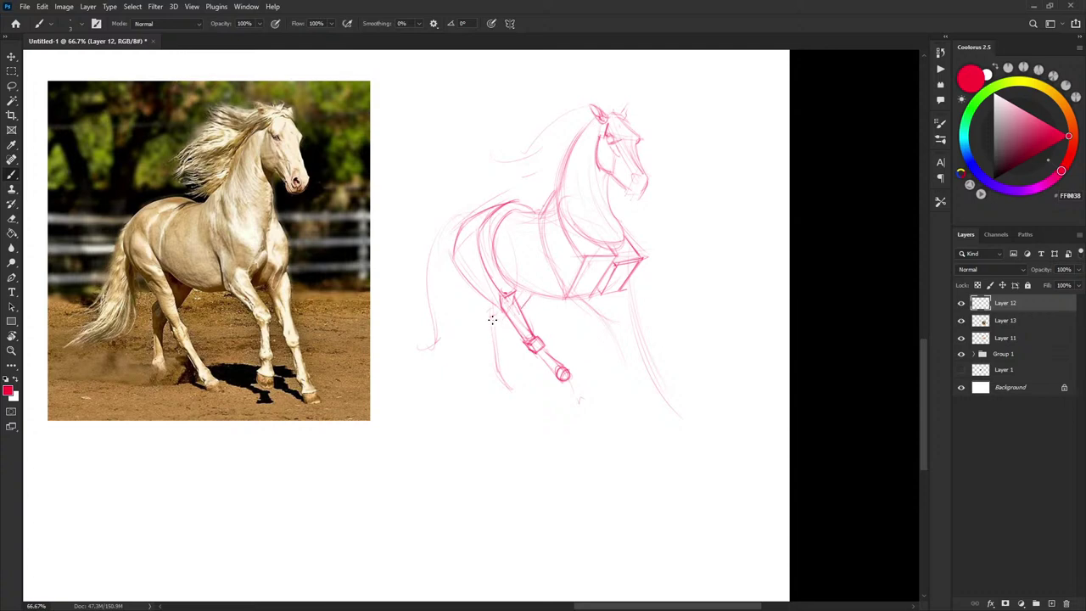
# Construct the far hind leg with hock, cannon, fetlock circle and hoof, and add the near hind hoof.
pyautogui.moveTo(492, 317)
pyautogui.mouseDown()
pyautogui.moveTo(495, 333)
pyautogui.moveTo(502, 319)
pyautogui.moveTo(508, 327)
pyautogui.moveTo(499, 315)
pyautogui.mouseUp()
pyautogui.moveTo(491, 343); pyautogui.dragTo(494, 361)
pyautogui.moveTo(493, 337); pyautogui.dragTo(502, 358)
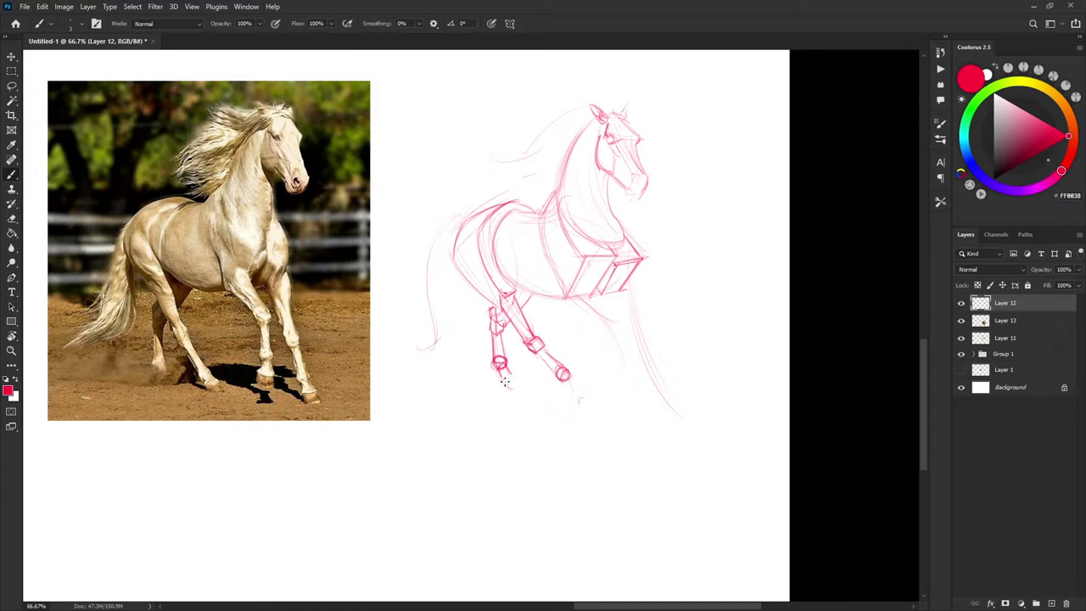
pyautogui.moveTo(503, 383); pyautogui.dragTo(518, 384)
pyautogui.moveTo(613, 391); pyautogui.dragTo(599, 369)
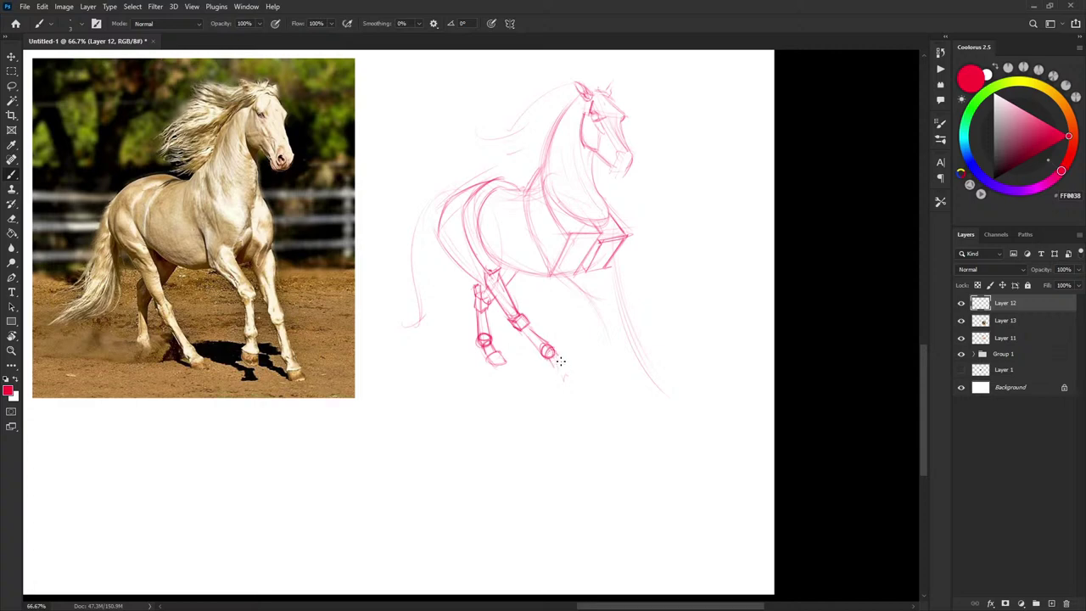
pyautogui.moveTo(552, 361)
pyautogui.mouseDown()
pyautogui.moveTo(556, 371)
pyautogui.moveTo(572, 364)
pyautogui.mouseUp()
pyautogui.hotkey('ctrl', 'z')
pyautogui.hscroll(2, 676, 347)
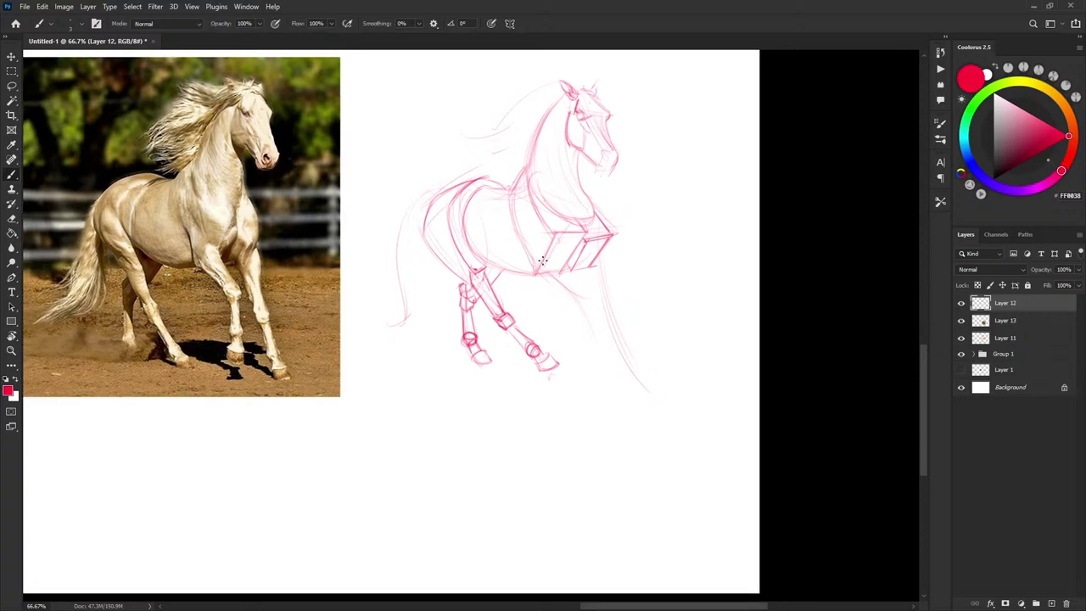
# Construct the raised near foreleg with an elbow circle, tapered forearm, knee block, slanted cannon and fetlock circle.
pyautogui.moveTo(526, 243)
pyautogui.mouseDown()
pyautogui.moveTo(549, 279)
pyautogui.moveTo(562, 247)
pyautogui.moveTo(554, 256)
pyautogui.moveTo(576, 294)
pyautogui.moveTo(554, 268)
pyautogui.moveTo(555, 283)
pyautogui.moveTo(541, 272)
pyautogui.moveTo(591, 297)
pyautogui.mouseUp()
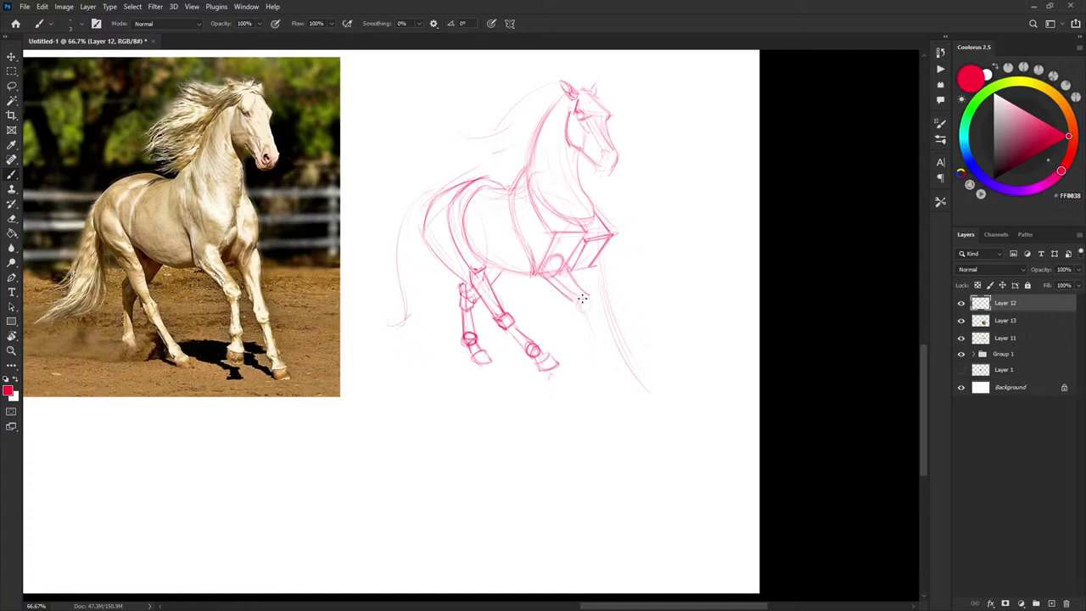
pyautogui.moveTo(589, 295)
pyautogui.mouseDown()
pyautogui.moveTo(579, 298)
pyautogui.moveTo(595, 307)
pyautogui.mouseUp()
pyautogui.moveTo(592, 341)
pyautogui.mouseDown()
pyautogui.moveTo(592, 311)
pyautogui.moveTo(602, 339)
pyautogui.mouseUp()
pyautogui.moveTo(594, 343)
pyautogui.mouseDown()
pyautogui.moveTo(602, 336)
pyautogui.moveTo(593, 341)
pyautogui.mouseUp()
pyautogui.moveTo(655, 257); pyautogui.dragTo(652, 260)
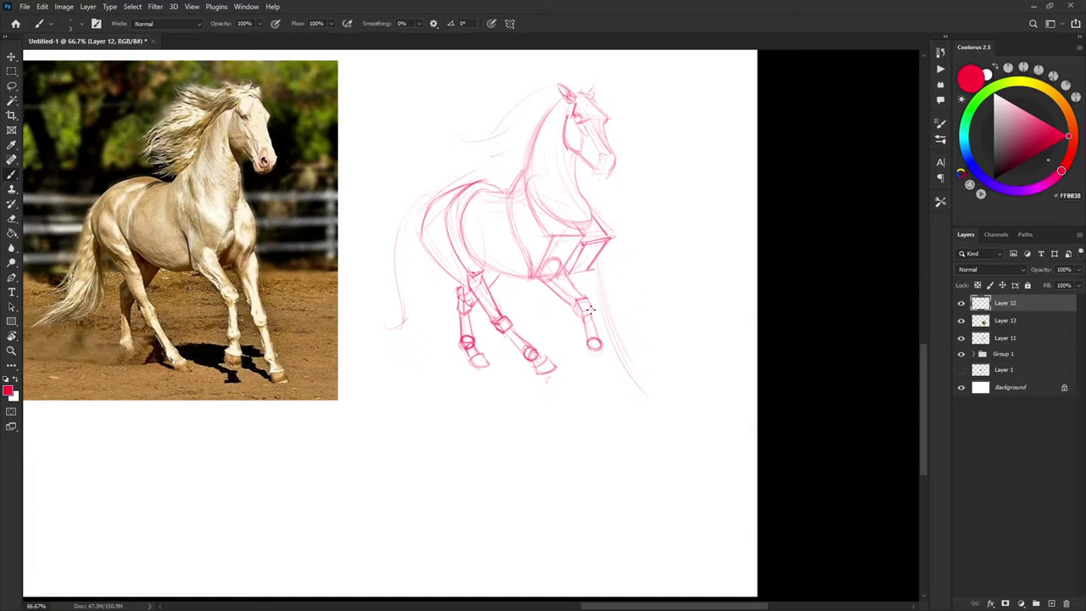
pyautogui.moveTo(590, 317); pyautogui.dragTo(595, 337)
pyautogui.moveTo(582, 357)
pyautogui.mouseDown()
pyautogui.moveTo(585, 346)
pyautogui.moveTo(582, 357)
pyautogui.mouseUp()
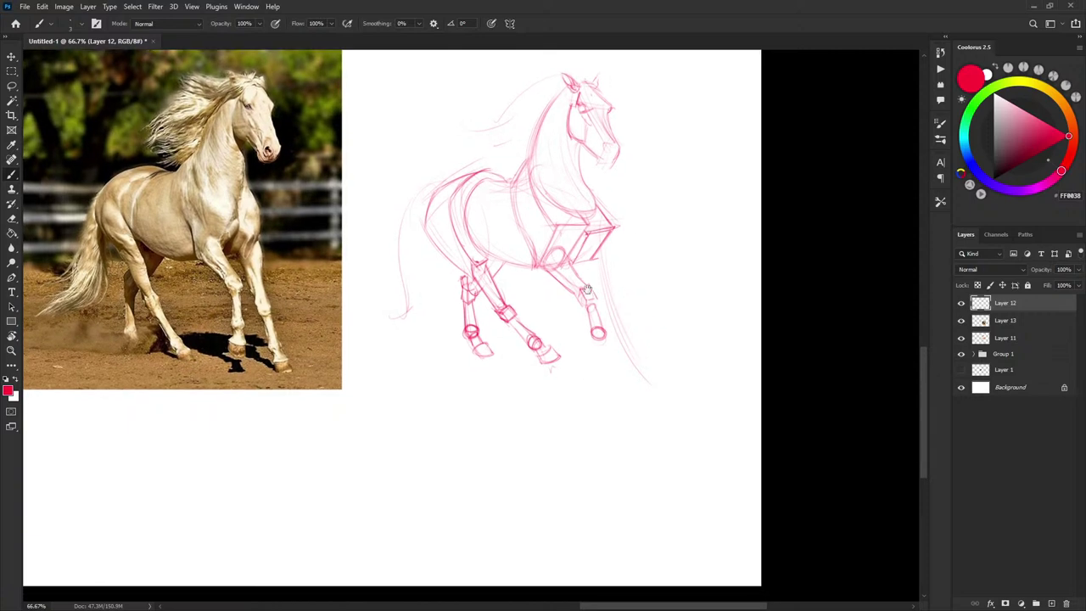
pyautogui.moveTo(589, 290); pyautogui.dragTo(590, 286)
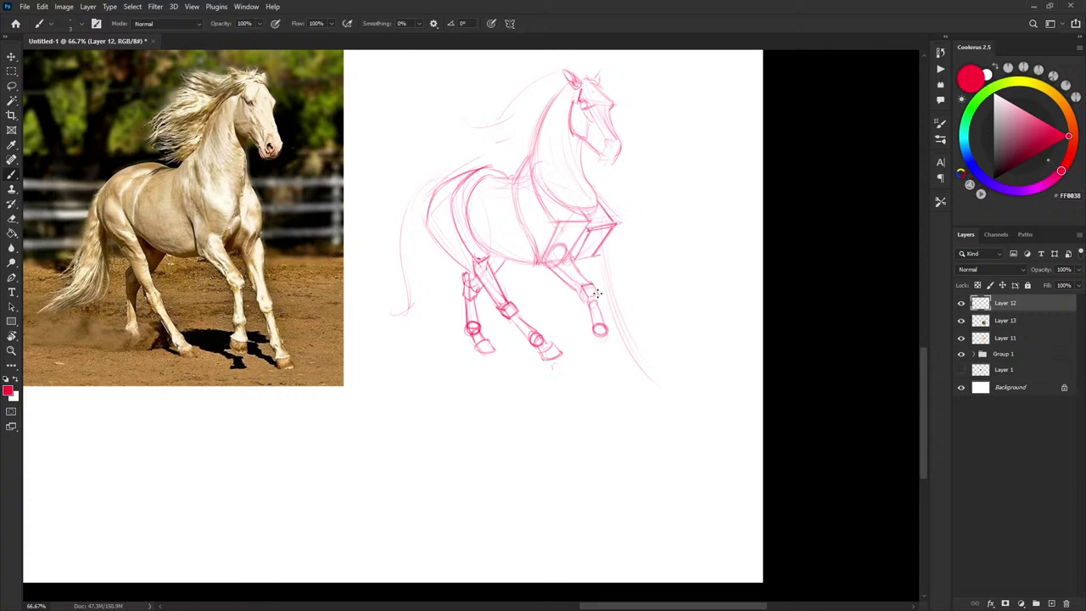
# Undo the slanted cannon and fetlock of the raised foreleg and redraw them hanging more vertically below the knee block.
pyautogui.hotkey('ctrl', 'z')
pyautogui.hotkey('ctrl', 'z')
pyautogui.moveTo(593, 296); pyautogui.dragTo(595, 332)
pyautogui.moveTo(589, 312)
pyautogui.mouseDown()
pyautogui.moveTo(594, 339)
pyautogui.moveTo(594, 322)
pyautogui.mouseUp()
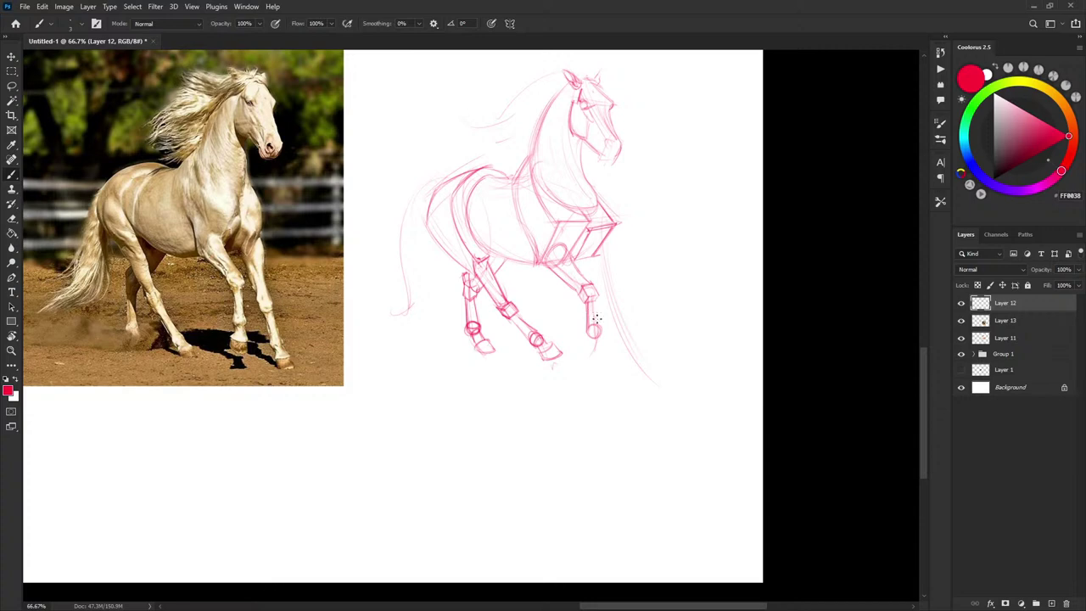
pyautogui.moveTo(597, 307)
pyautogui.mouseDown()
pyautogui.moveTo(599, 327)
pyautogui.moveTo(599, 302)
pyautogui.mouseUp()
# Lasso the near hind leg from hock to hoof and adjust its size and angle with Free Transform.
pyautogui.press('l')
pyautogui.moveTo(514, 290); pyautogui.dragTo(506, 284)
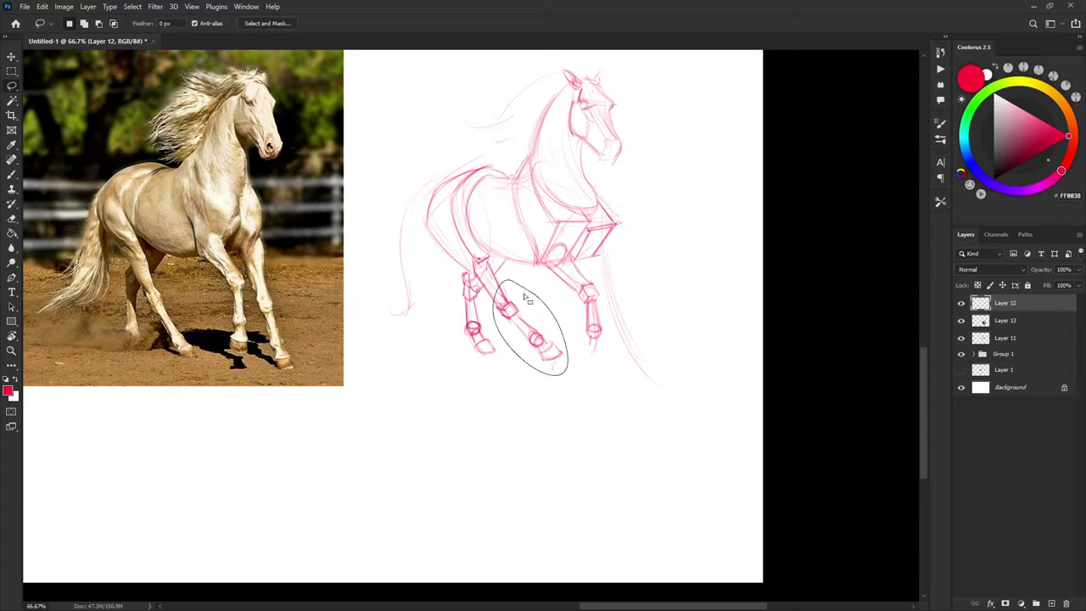
pyautogui.hotkey('ctrl', 't')
pyautogui.moveTo(568, 375); pyautogui.dragTo(574, 386)
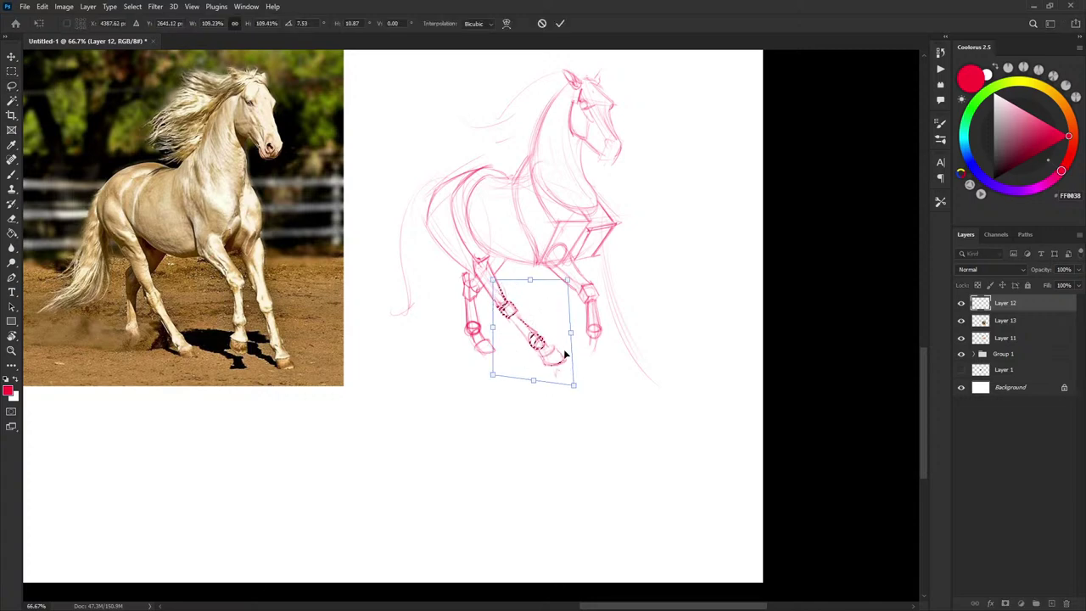
pyautogui.moveTo(566, 332); pyautogui.dragTo(562, 332)
pyautogui.press('Return')
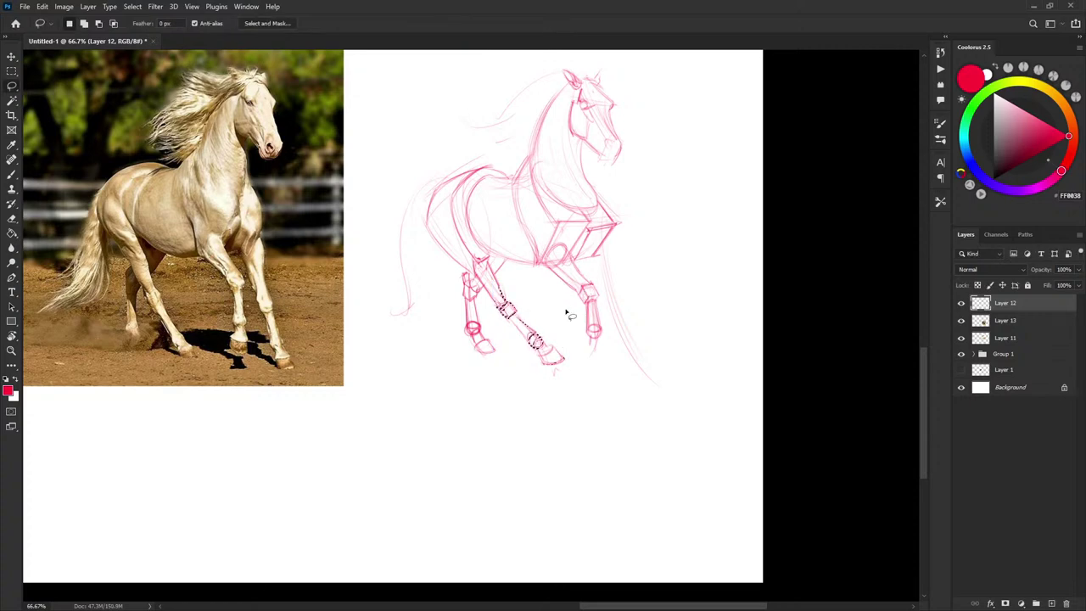
pyautogui.hotkey('ctrl', 't')
pyautogui.moveTo(580, 320); pyautogui.dragTo(552, 311)
pyautogui.press('Return')
pyautogui.hotkey('ctrl', 'd')
pyautogui.press('b')
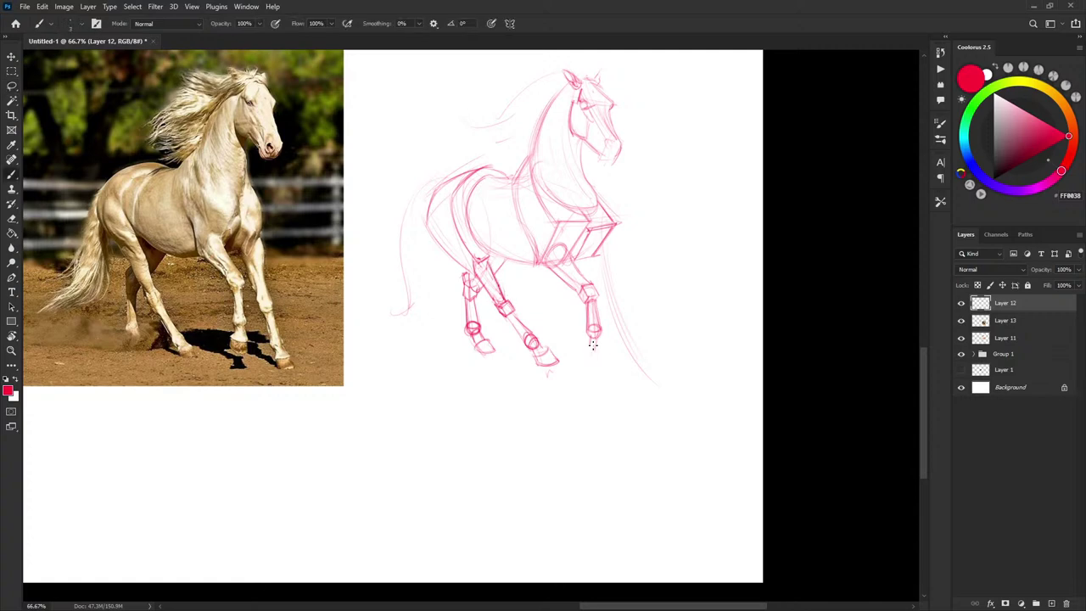
# Draw the pastern and hoof of the raised foreleg and reinforce the near hind fetlock and pastern.
pyautogui.moveTo(582, 358); pyautogui.dragTo(597, 363)
pyautogui.moveTo(585, 350)
pyautogui.mouseDown()
pyautogui.moveTo(600, 354)
pyautogui.moveTo(587, 344)
pyautogui.moveTo(597, 343)
pyautogui.moveTo(587, 352)
pyautogui.mouseUp()
pyautogui.moveTo(534, 335)
pyautogui.mouseDown()
pyautogui.moveTo(526, 344)
pyautogui.moveTo(546, 340)
pyautogui.moveTo(530, 339)
pyautogui.moveTo(547, 358)
pyautogui.moveTo(546, 349)
pyautogui.mouseUp()
pyautogui.press('e')
pyautogui.press('b')
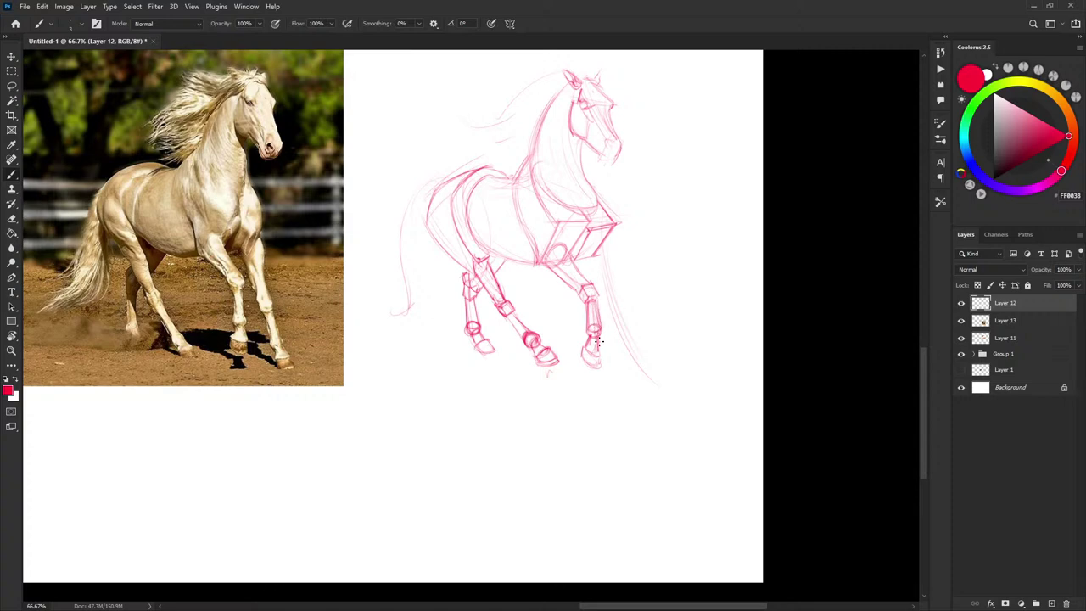
pyautogui.moveTo(598, 351)
pyautogui.mouseDown()
pyautogui.moveTo(587, 363)
pyautogui.moveTo(601, 359)
pyautogui.mouseUp()
# Draw an elbow oval on the front of the chest box and extend the leading foreleg's forearm edges from it.
pyautogui.moveTo(606, 241); pyautogui.dragTo(589, 260)
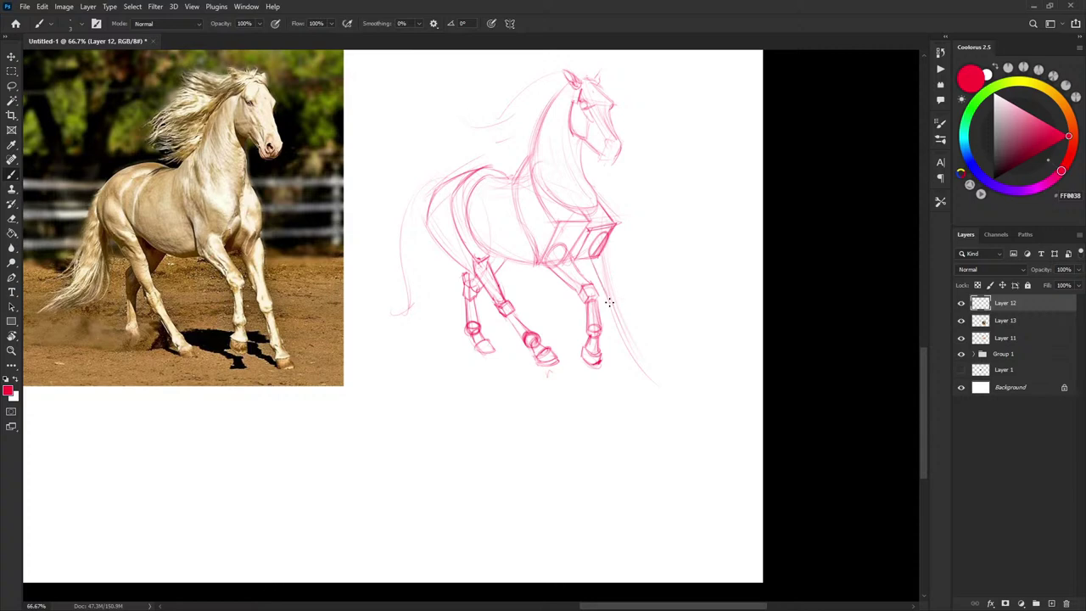
pyautogui.moveTo(612, 316); pyautogui.dragTo(604, 284)
pyautogui.moveTo(577, 249)
pyautogui.mouseDown()
pyautogui.moveTo(569, 256)
pyautogui.moveTo(591, 213)
pyautogui.mouseUp()
pyautogui.moveTo(608, 242); pyautogui.dragTo(613, 299)
# Lasso the raised foreleg's cannon, fetlock and hoof and shift them slightly backward under the knee.
pyautogui.press('l')
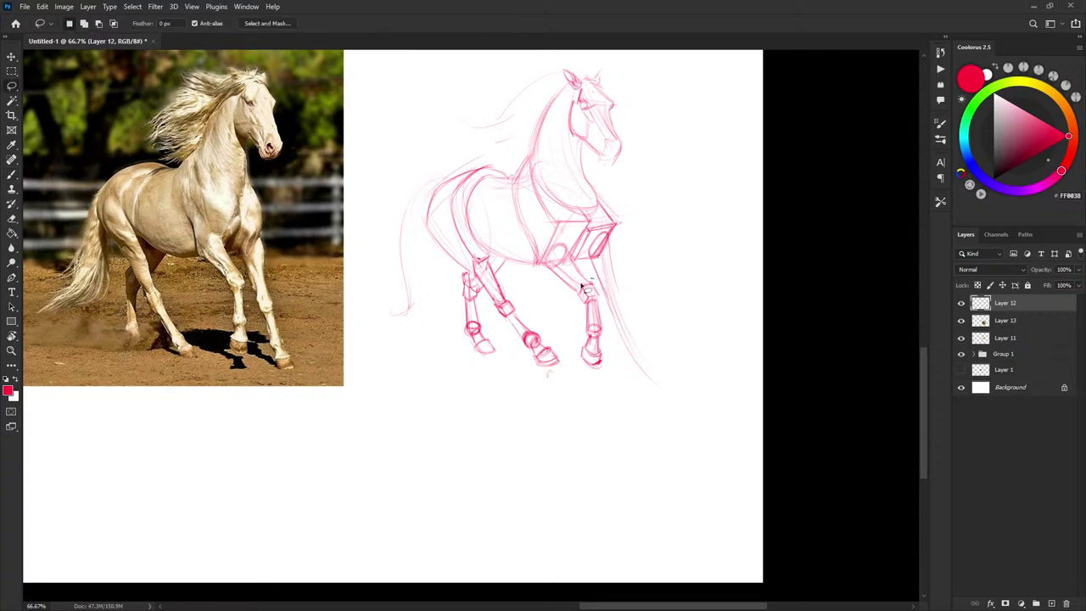
pyautogui.moveTo(592, 280)
pyautogui.mouseDown()
pyautogui.moveTo(612, 331)
pyautogui.moveTo(599, 291)
pyautogui.moveTo(596, 304)
pyautogui.mouseUp()
pyautogui.press('v')
pyautogui.hotkey('ctrl', 'd')
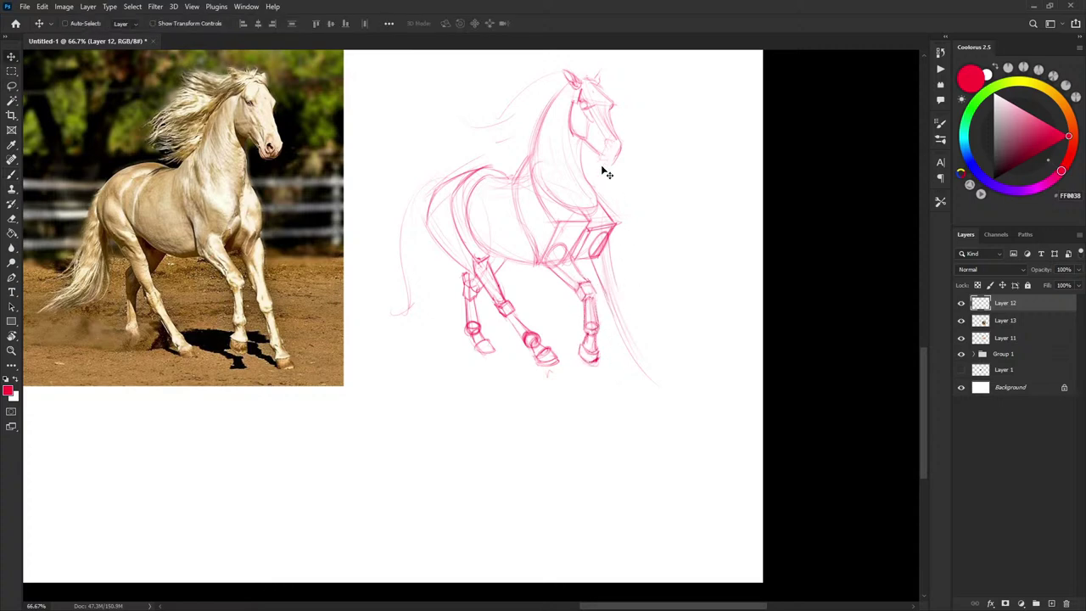
pyautogui.press('b')
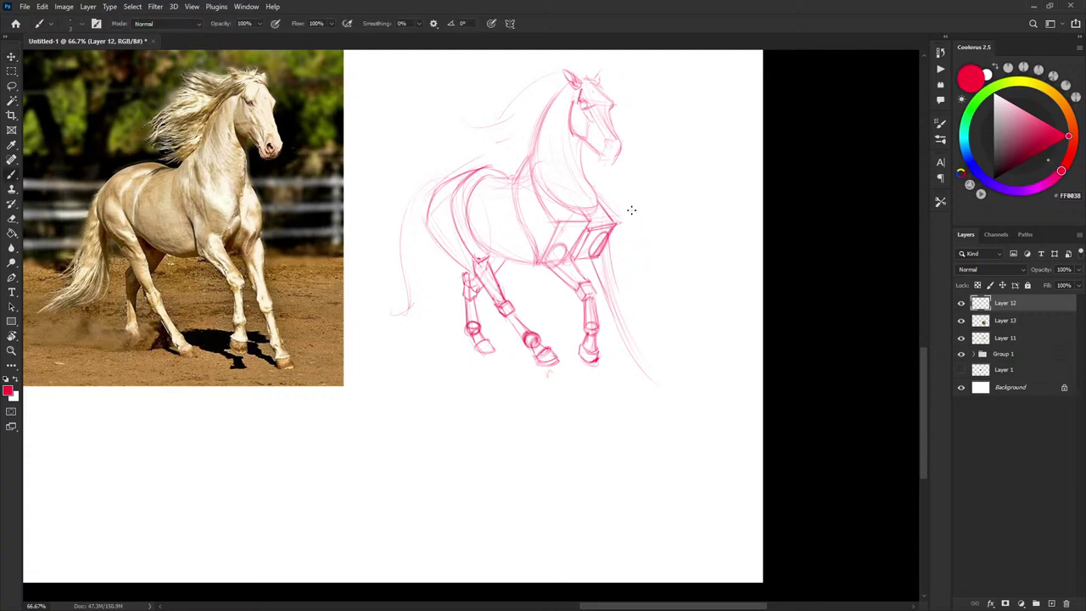
# Lasso the horse's head and move it slightly forward from the neck.
pyautogui.press('l')
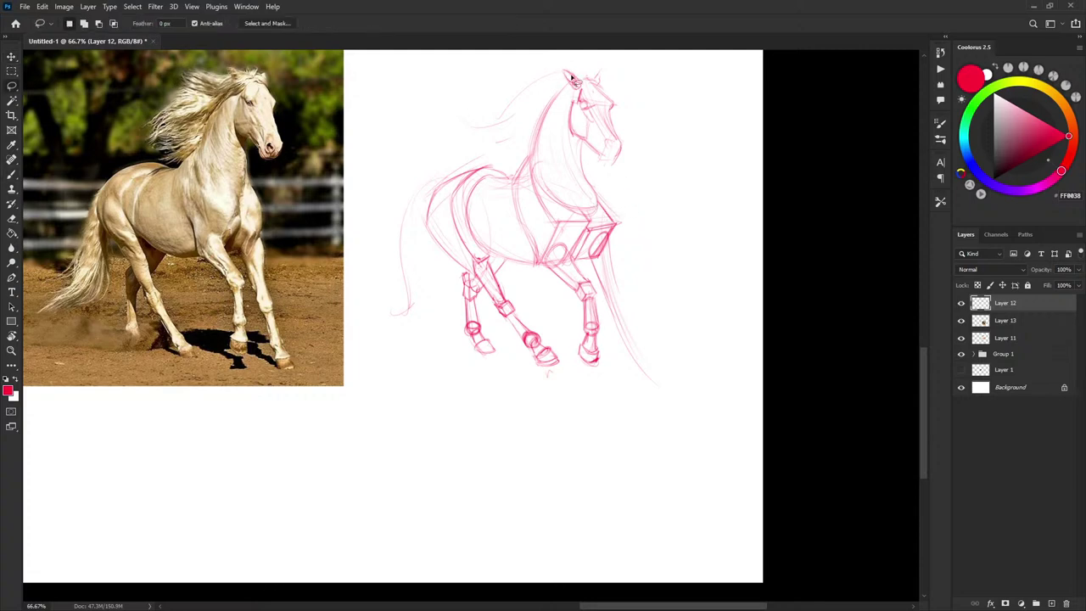
pyautogui.moveTo(574, 80)
pyautogui.mouseDown()
pyautogui.moveTo(642, 111)
pyautogui.moveTo(584, 66)
pyautogui.mouseUp()
pyautogui.press('v')
pyautogui.moveTo(632, 121); pyautogui.dragTo(643, 123)
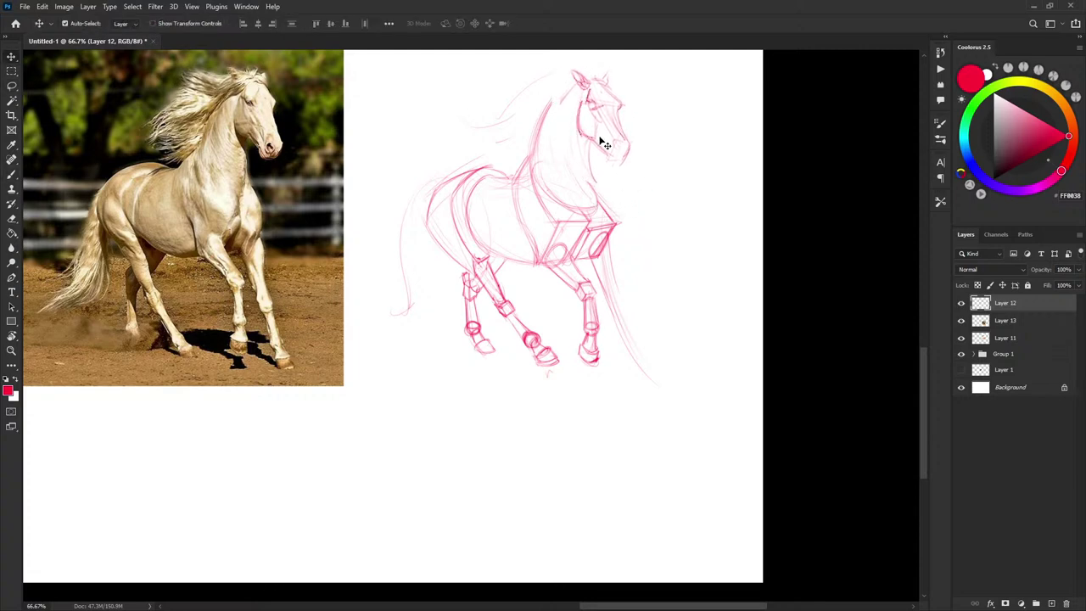
# Redraw the neck crest and throat lines so they connect to the repositioned head.
pyautogui.press('b')
pyautogui.moveTo(565, 96); pyautogui.dragTo(537, 158)
pyautogui.moveTo(570, 92); pyautogui.dragTo(540, 150)
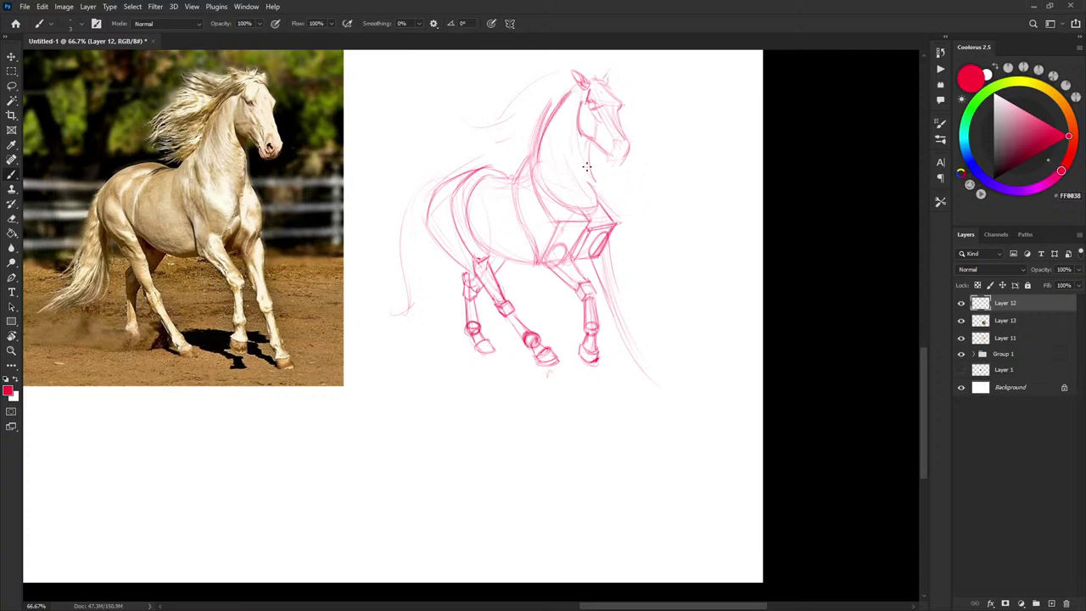
pyautogui.moveTo(594, 143); pyautogui.dragTo(592, 179)
pyautogui.moveTo(584, 217)
pyautogui.mouseDown()
pyautogui.moveTo(587, 160)
pyautogui.moveTo(586, 214)
pyautogui.mouseUp()
# Draw a large tilted oval for the shoulder at the base of the neck and erase the stray crest line.
pyautogui.moveTo(538, 166)
pyautogui.mouseDown()
pyautogui.moveTo(591, 205)
pyautogui.moveTo(572, 168)
pyautogui.moveTo(542, 156)
pyautogui.moveTo(590, 192)
pyautogui.mouseUp()
pyautogui.moveTo(552, 157); pyautogui.dragTo(591, 201)
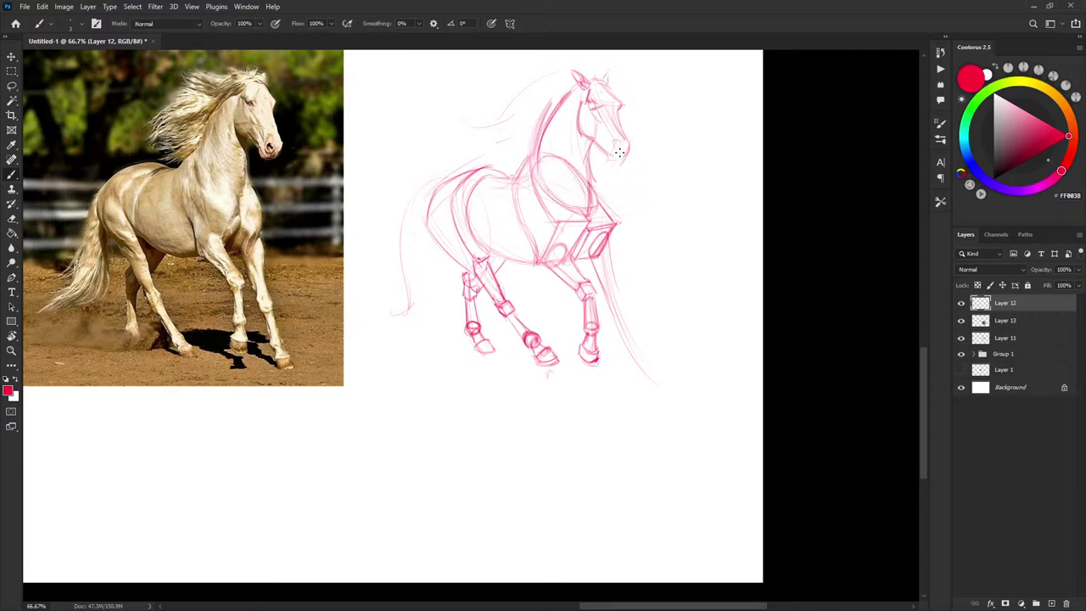
pyautogui.press('e')
pyautogui.moveTo(550, 102)
pyautogui.mouseDown()
pyautogui.moveTo(530, 151)
pyautogui.moveTo(547, 110)
pyautogui.mouseUp()
# Finish the leading foreleg's forearm with a knee block and strengthen the contours of the hindquarters.
pyautogui.press('b')
pyautogui.moveTo(618, 297); pyautogui.dragTo(614, 246)
pyautogui.moveTo(626, 311); pyautogui.dragTo(617, 316)
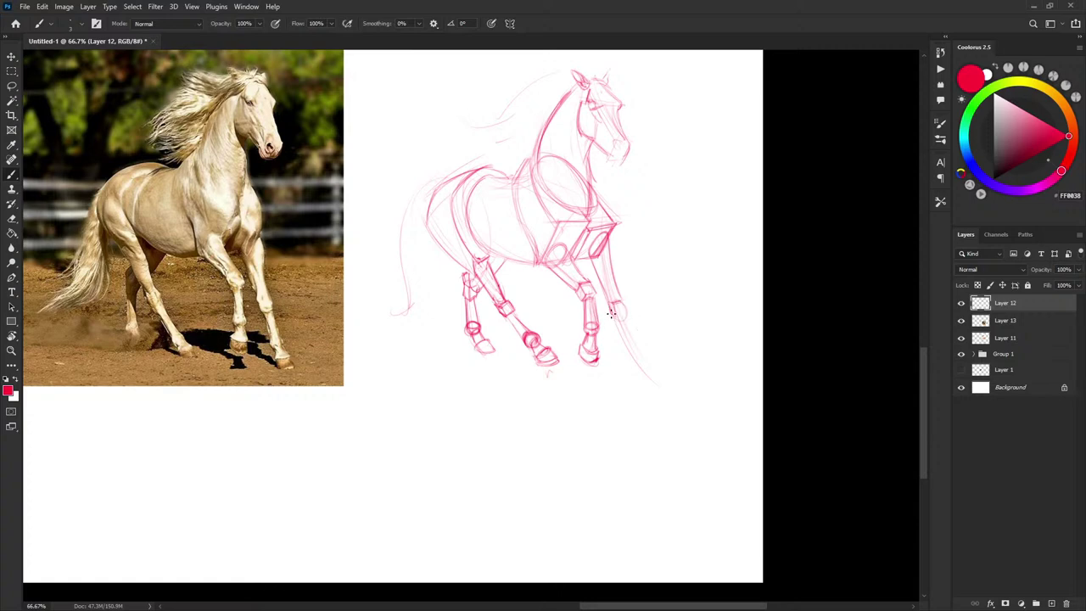
pyautogui.moveTo(611, 310)
pyautogui.mouseDown()
pyautogui.moveTo(625, 320)
pyautogui.moveTo(621, 301)
pyautogui.mouseUp()
pyautogui.moveTo(439, 186)
pyautogui.mouseDown()
pyautogui.moveTo(443, 236)
pyautogui.moveTo(461, 249)
pyautogui.moveTo(429, 225)
pyautogui.moveTo(465, 263)
pyautogui.mouseUp()
pyautogui.moveTo(430, 229); pyautogui.dragTo(471, 274)
# Construct the leading foreleg's cannon, fetlock circle, pastern and hoof, shifting the fetlock slightly up toward the knee.
pyautogui.moveTo(684, 255); pyautogui.dragTo(670, 242)
pyautogui.moveTo(599, 297); pyautogui.dragTo(614, 328)
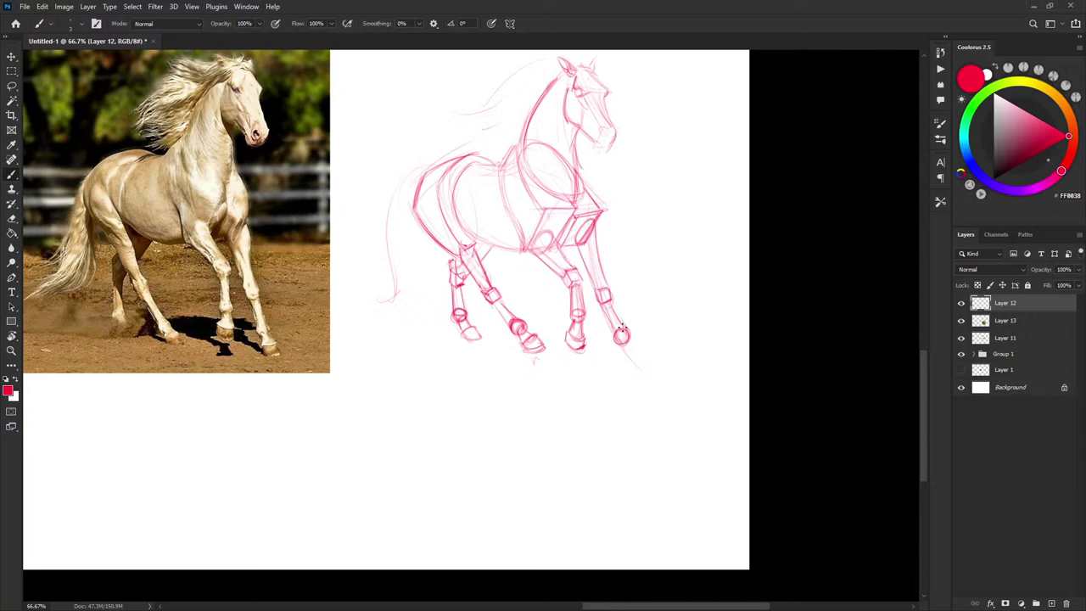
pyautogui.press('v')
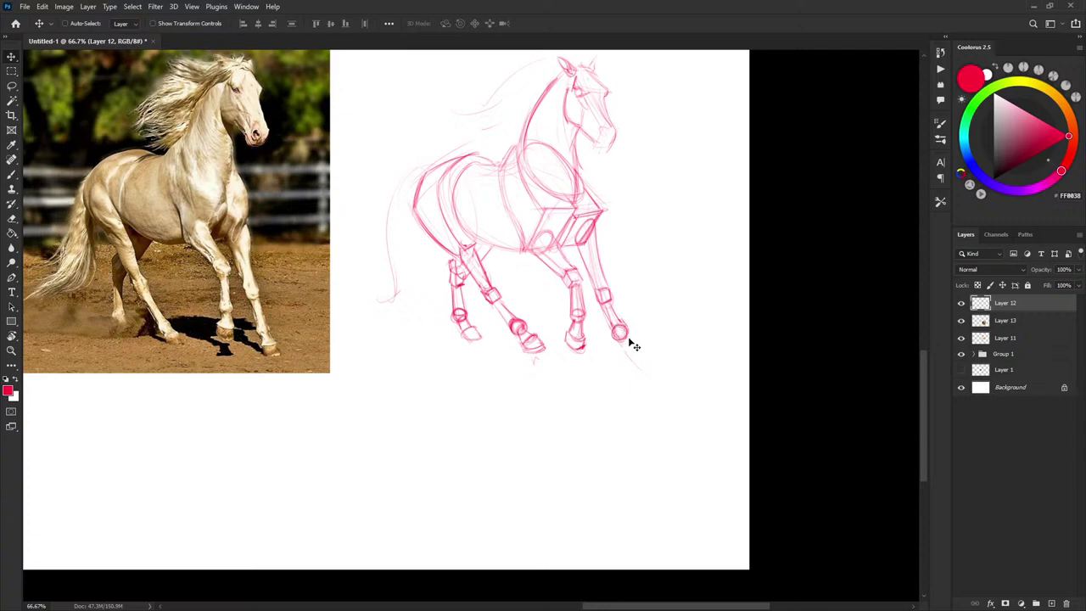
pyautogui.press('b')
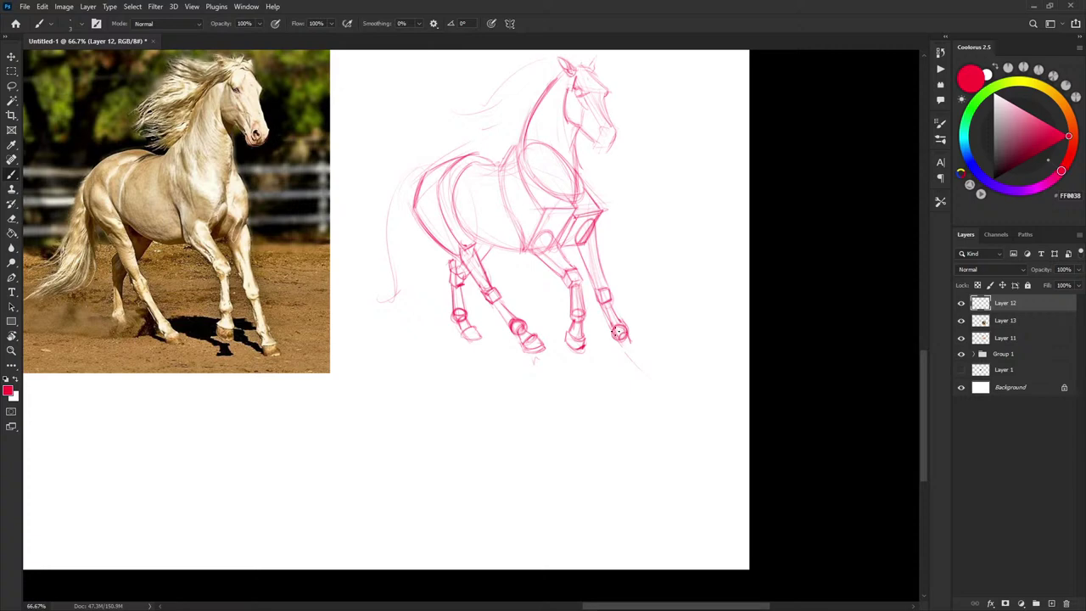
pyautogui.moveTo(610, 317); pyautogui.dragTo(617, 331)
pyautogui.moveTo(635, 342)
pyautogui.mouseDown()
pyautogui.moveTo(629, 355)
pyautogui.moveTo(642, 351)
pyautogui.mouseUp()
# Refine the forehead between the ears and sketch mane strands sweeping back from the neck crest.
pyautogui.moveTo(684, 277)
pyautogui.mouseDown()
pyautogui.moveTo(670, 339)
pyautogui.moveTo(696, 333)
pyautogui.mouseUp()
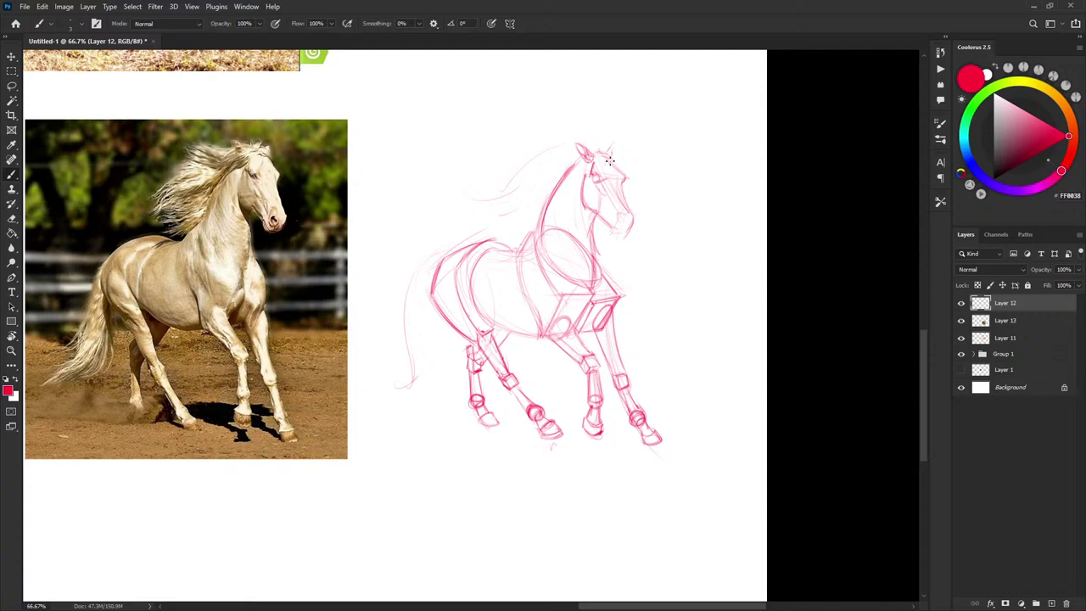
pyautogui.moveTo(616, 168)
pyautogui.mouseDown()
pyautogui.moveTo(624, 179)
pyautogui.moveTo(618, 163)
pyautogui.mouseUp()
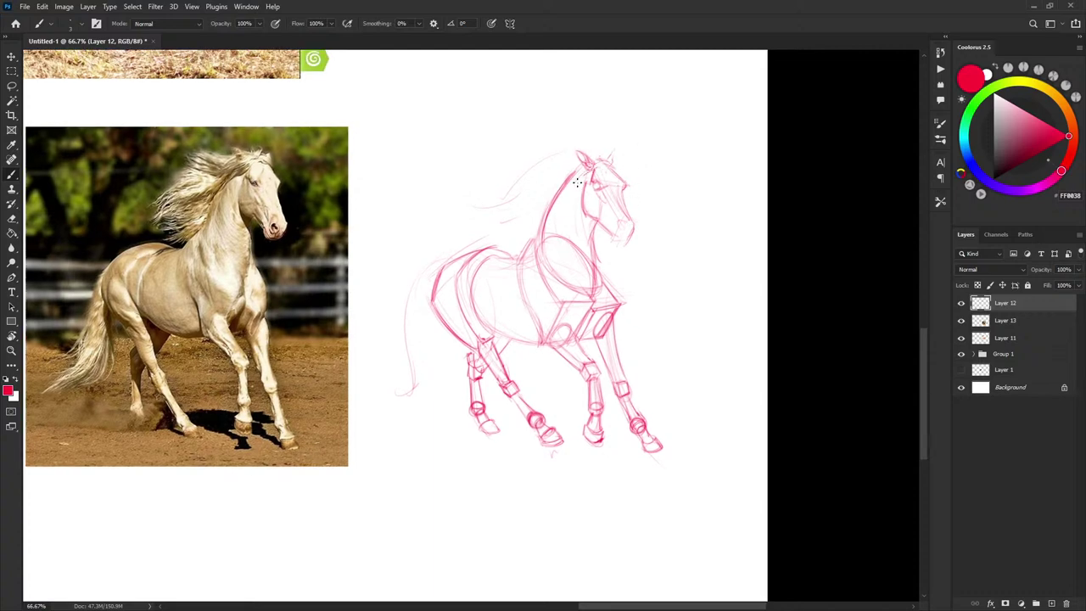
pyautogui.moveTo(565, 194); pyautogui.dragTo(497, 207)
pyautogui.moveTo(495, 267); pyautogui.dragTo(507, 263)
# Sketch the tail's inner edge and its trailing tip behind the hindquarters.
pyautogui.moveTo(212, 232)
pyautogui.mouseDown()
pyautogui.moveTo(272, 201)
pyautogui.moveTo(284, 227)
pyautogui.mouseUp()
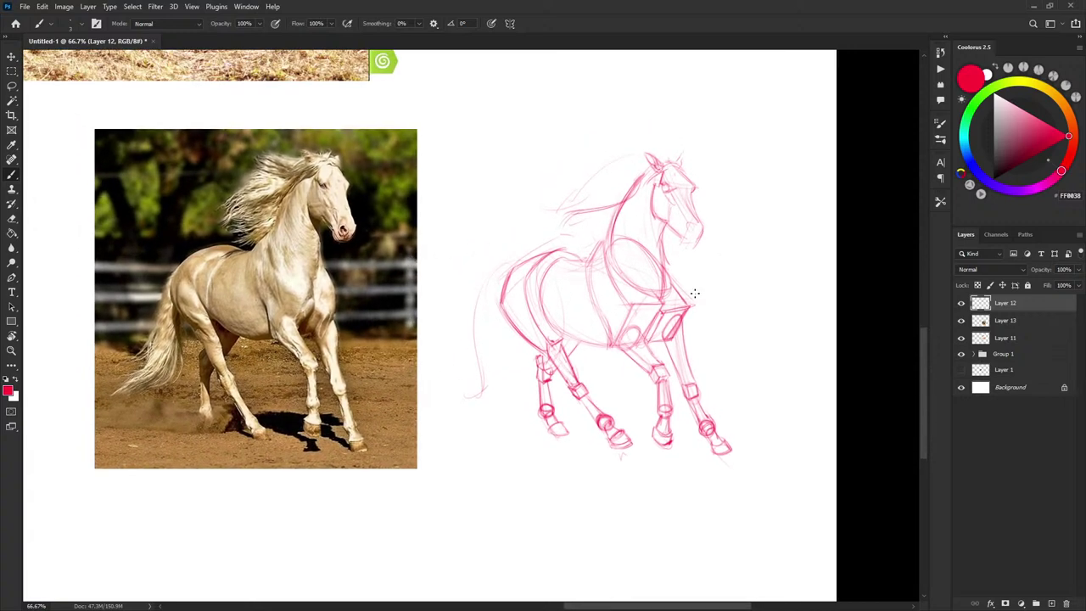
pyautogui.moveTo(399, 368); pyautogui.dragTo(398, 365)
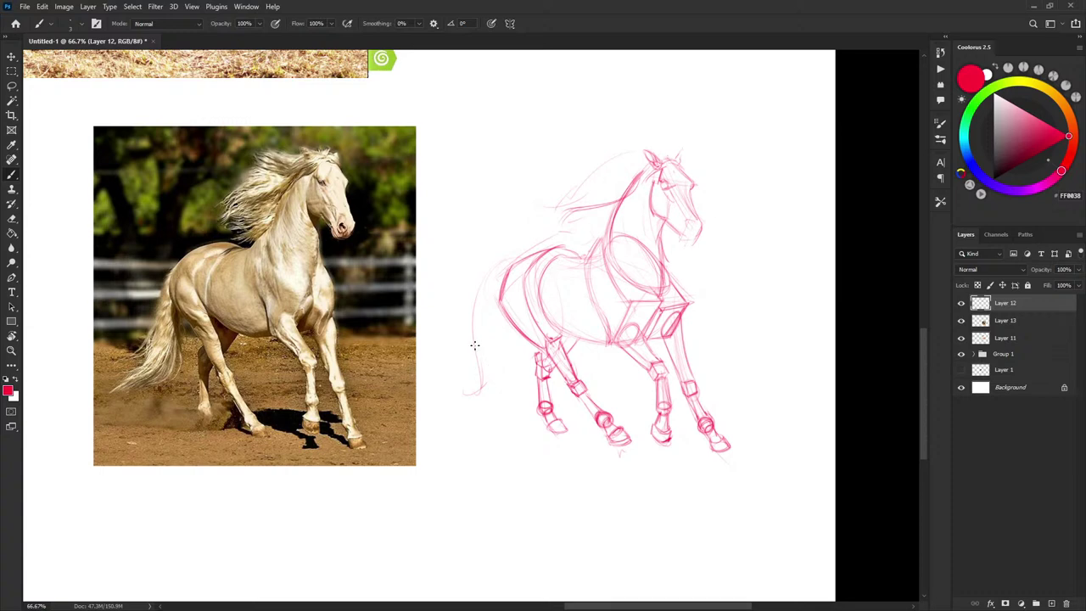
pyautogui.moveTo(492, 311); pyautogui.dragTo(511, 360)
pyautogui.moveTo(472, 396); pyautogui.dragTo(451, 390)
# Review the finished galloping horse sketch alongside its photo and the earlier rear-view horse study.
pyautogui.moveTo(732, 291); pyautogui.dragTo(699, 297)
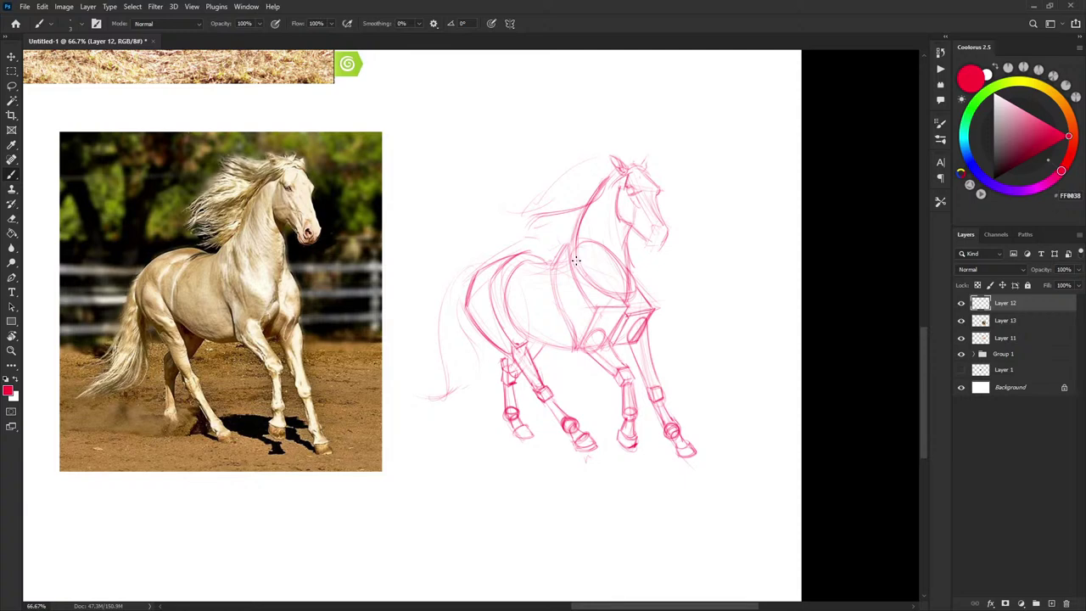
pyautogui.scroll(1, 672, 225)
pyautogui.hotkey('ctrl', '-')
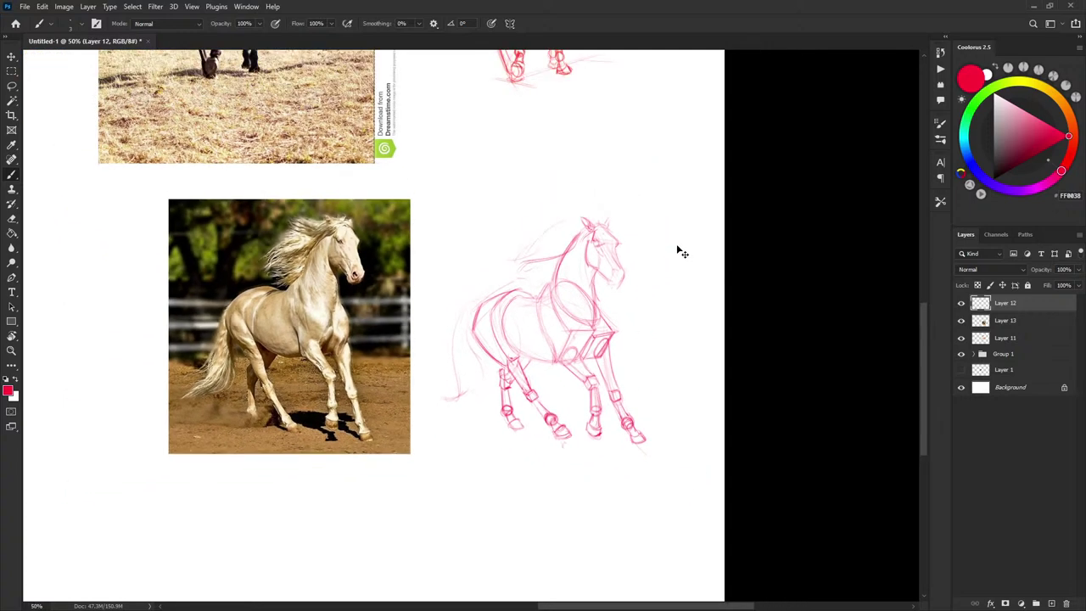
pyautogui.hotkey('ctrl', '-')
pyautogui.moveTo(636, 290); pyautogui.dragTo(760, 349)
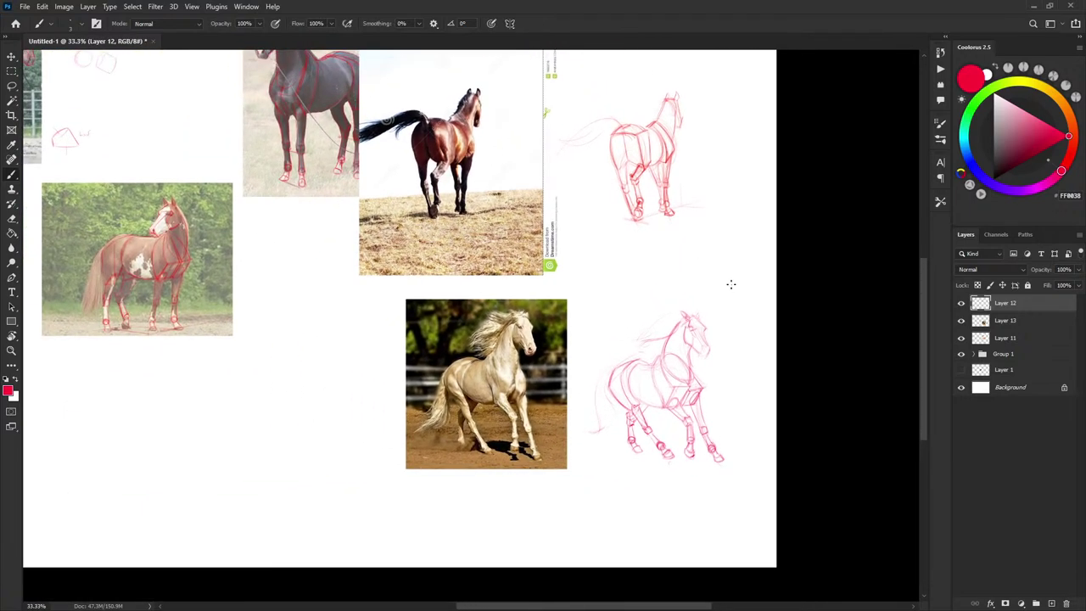
pyautogui.moveTo(723, 269)
pyautogui.mouseDown()
pyautogui.moveTo(756, 340)
pyautogui.moveTo(737, 307)
pyautogui.mouseUp()
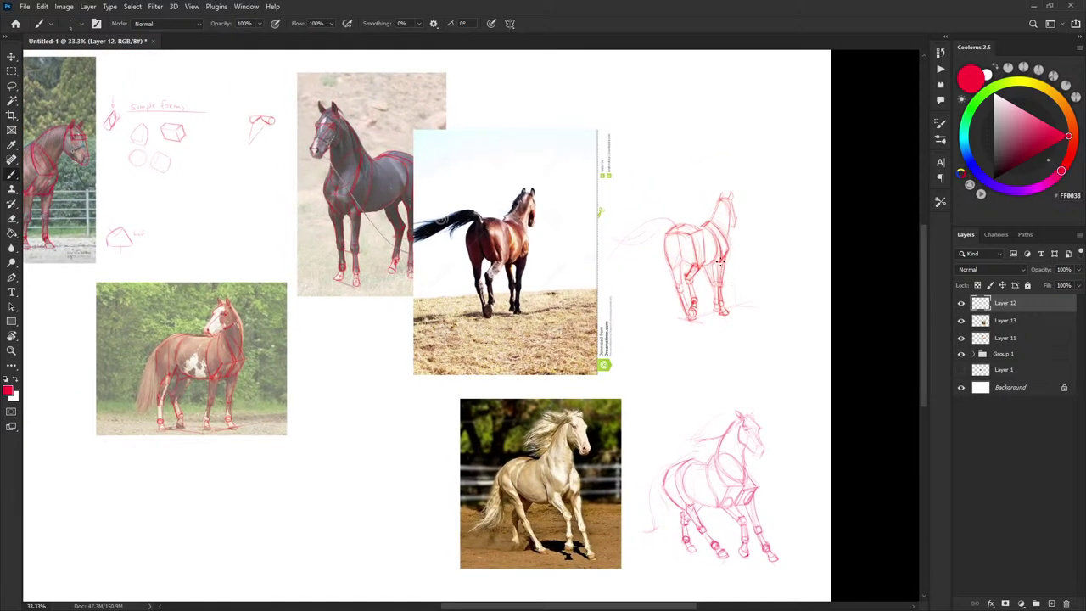
pyautogui.moveTo(710, 282)
pyautogui.mouseDown()
pyautogui.moveTo(706, 274)
pyautogui.moveTo(713, 286)
pyautogui.mouseUp()
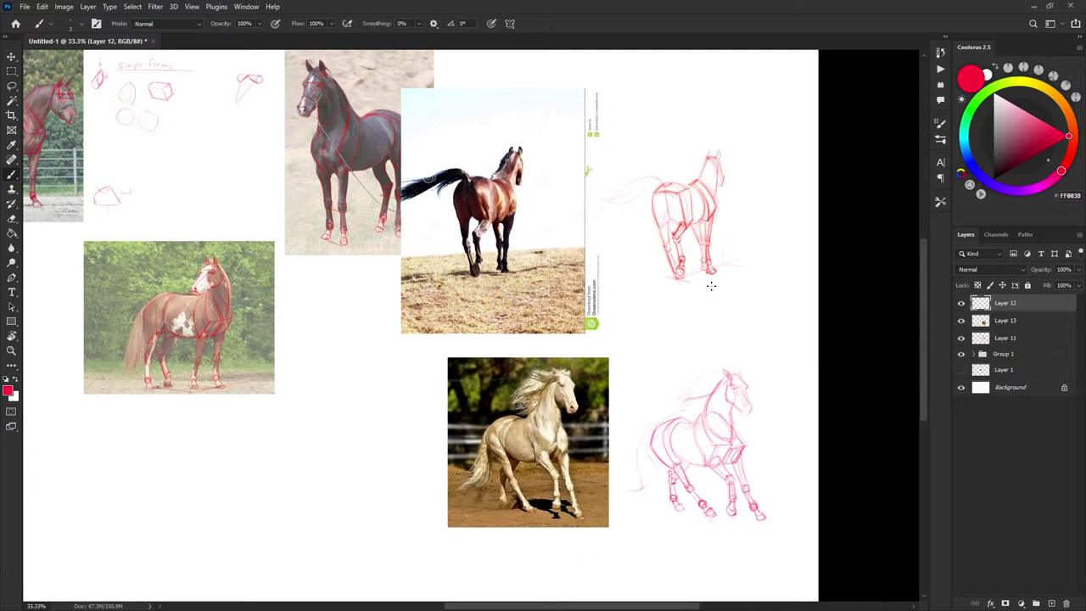
pyautogui.scroll(-2, 711, 284)
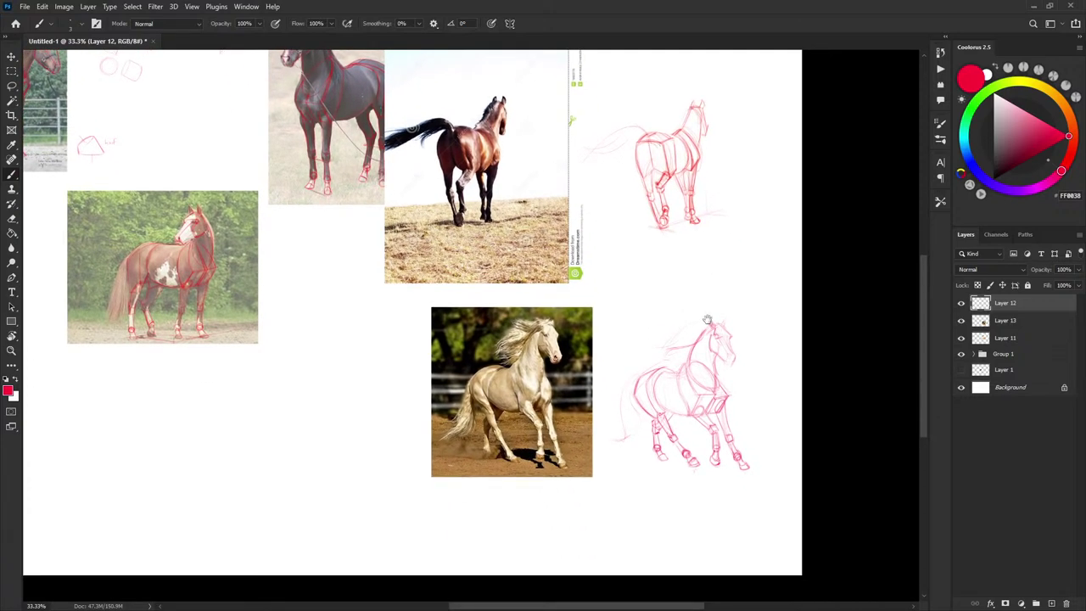
pyautogui.scroll(-1, 713, 298)
pyautogui.scroll(-1, 717, 306)
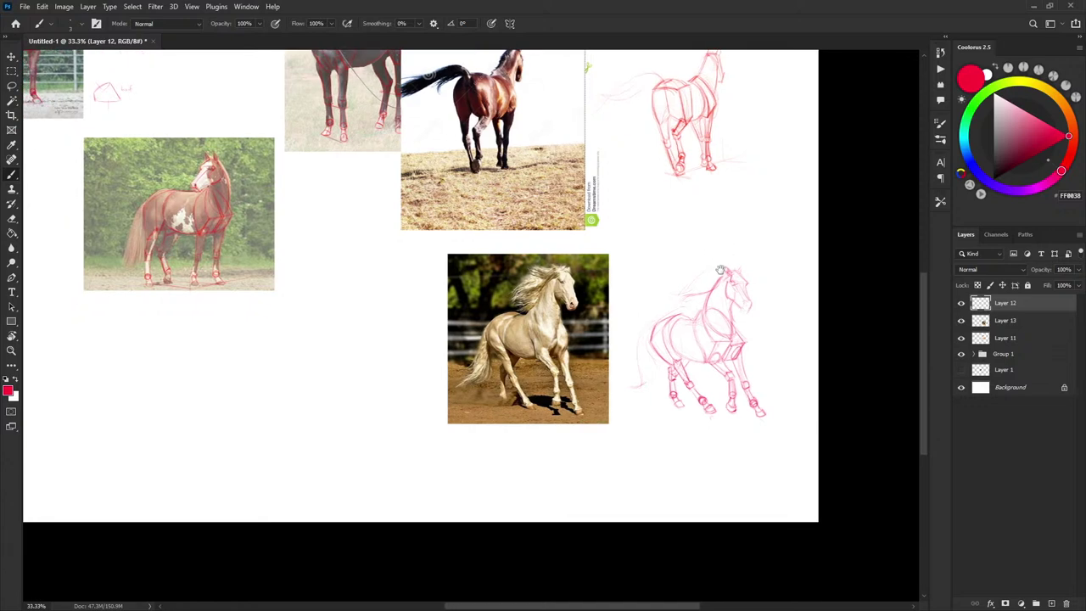
pyautogui.moveTo(720, 246); pyautogui.dragTo(735, 362)
pyautogui.scroll(2, 747, 331)
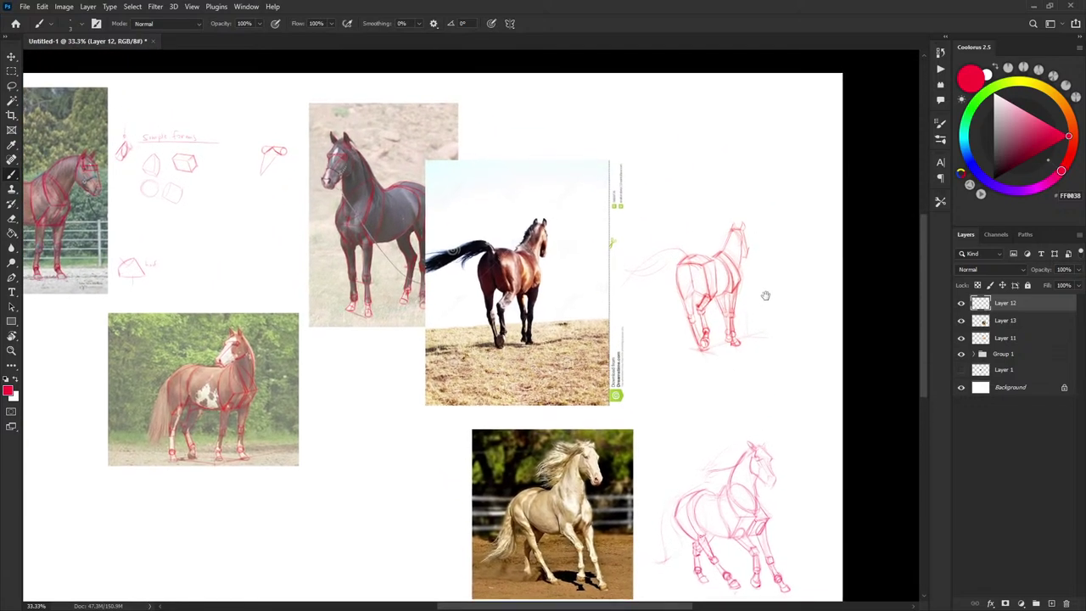
pyautogui.scroll(-2, 749, 339)
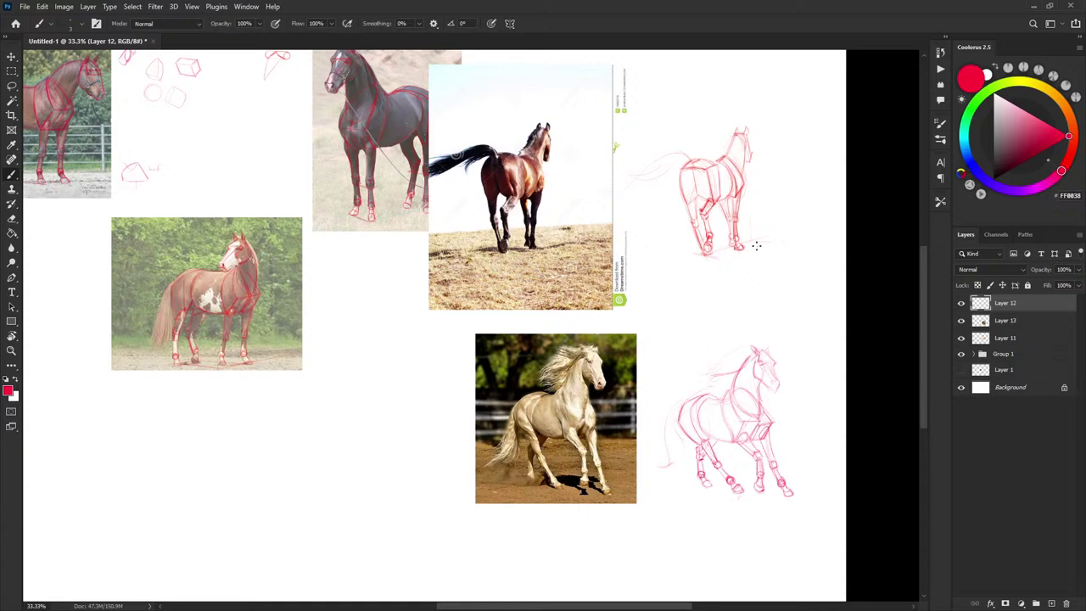
# Compare the galloping pale horse sketch and the rear-view horse sketch with their reference photos at 50% magnification.
pyautogui.scroll(-1, 751, 303)
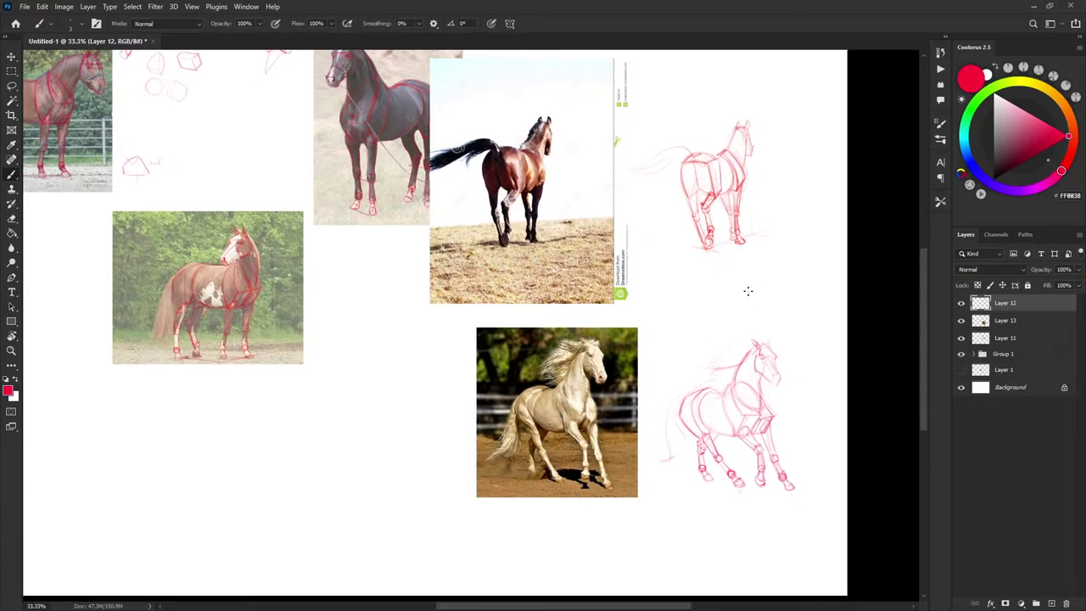
pyautogui.scroll(-2, 754, 311)
pyautogui.hscroll(2, 754, 310)
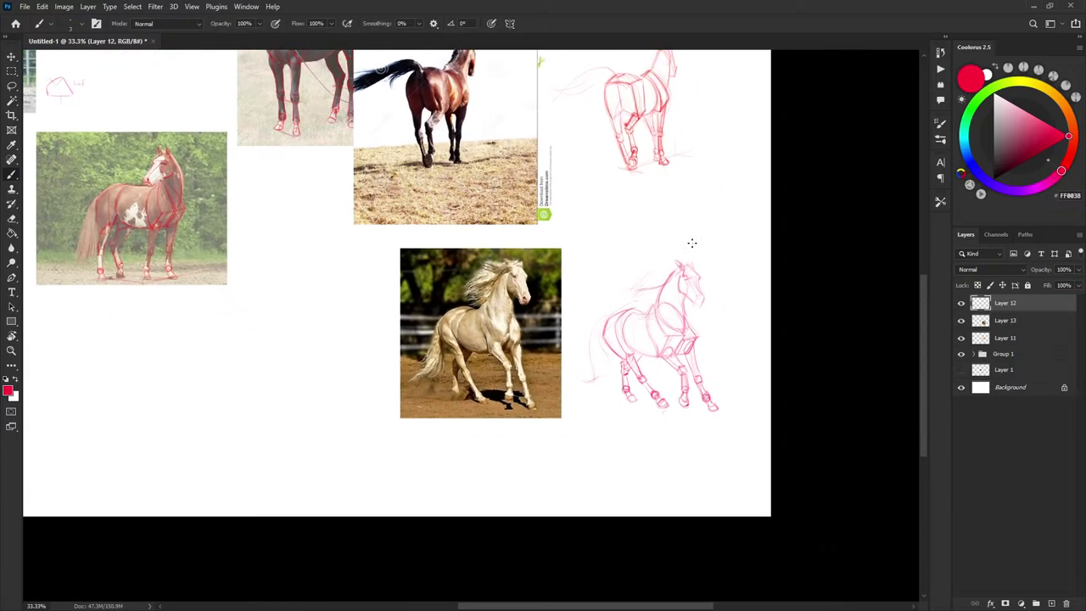
pyautogui.hotkey('ctrl', '+')
pyautogui.moveTo(735, 316); pyautogui.dragTo(689, 306)
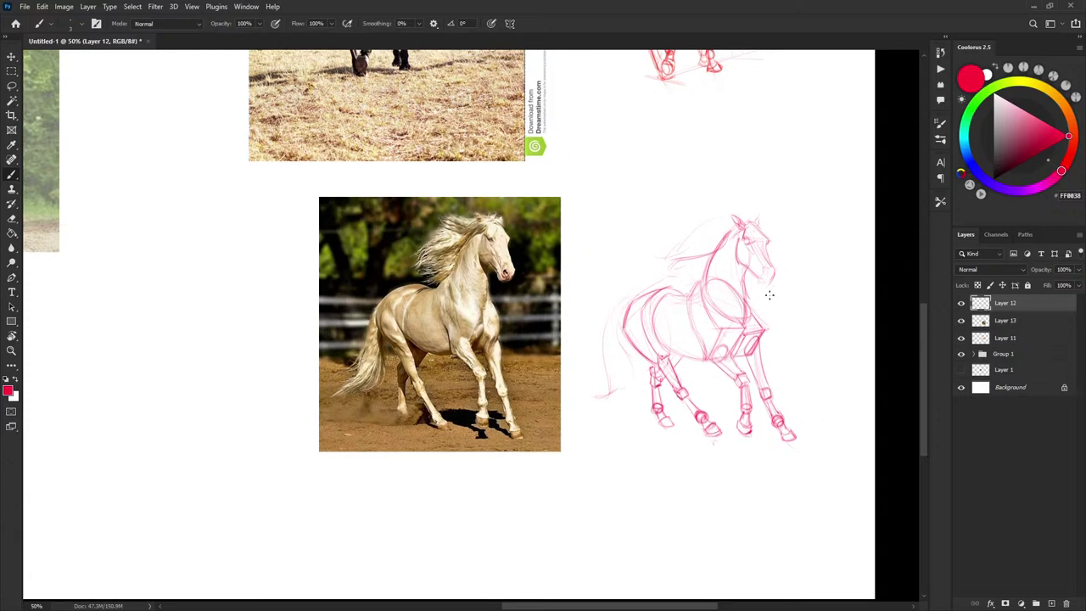
pyautogui.moveTo(773, 291); pyautogui.dragTo(761, 337)
pyautogui.scroll(3, 765, 326)
pyautogui.hscroll(-1, 766, 326)
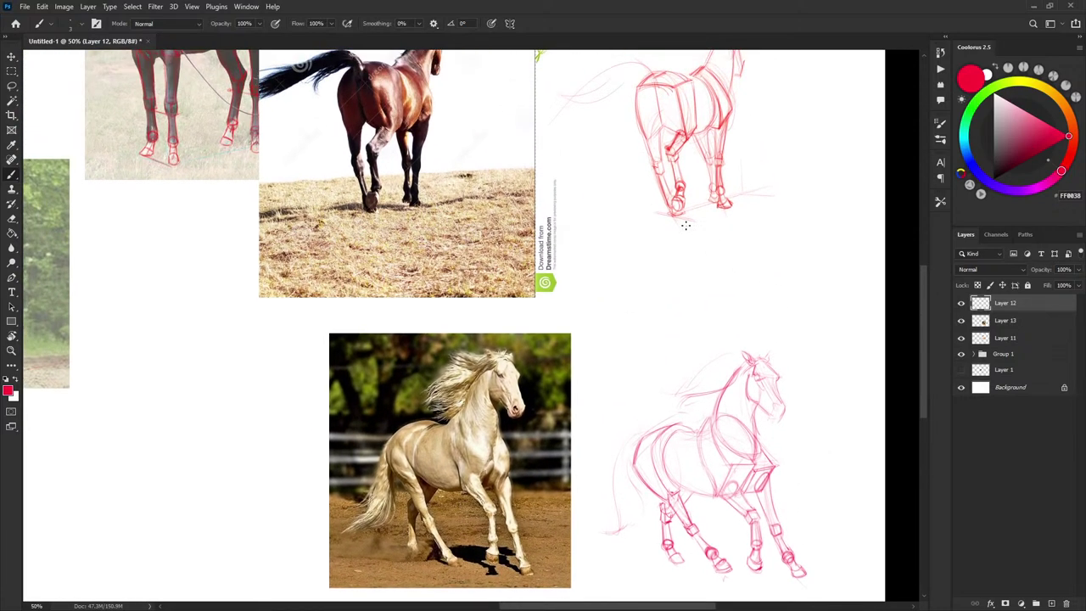
pyautogui.moveTo(775, 274); pyautogui.dragTo(770, 294)
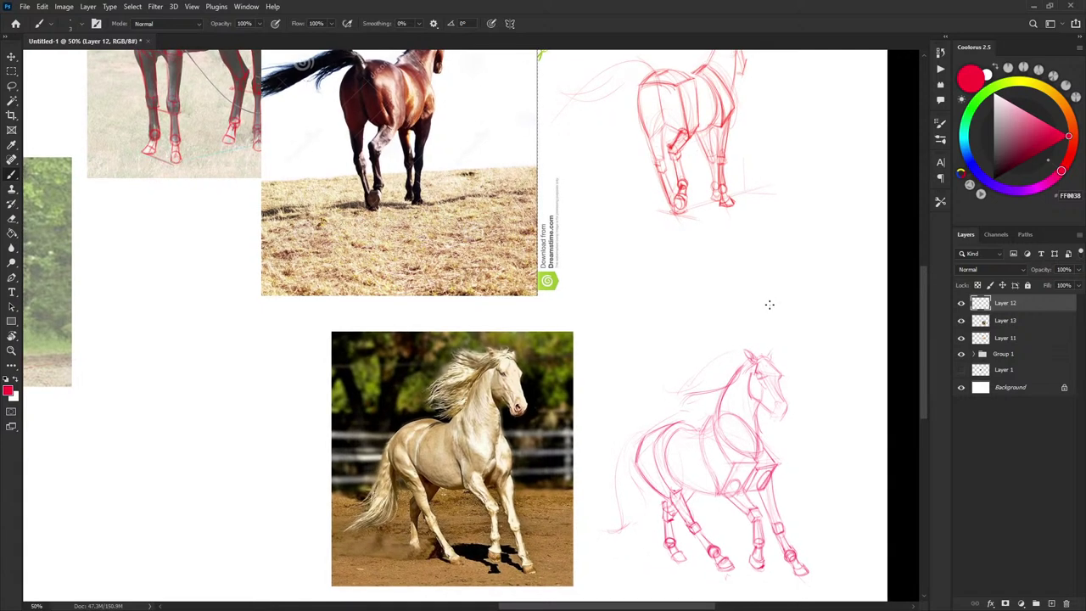
pyautogui.moveTo(766, 317); pyautogui.dragTo(764, 309)
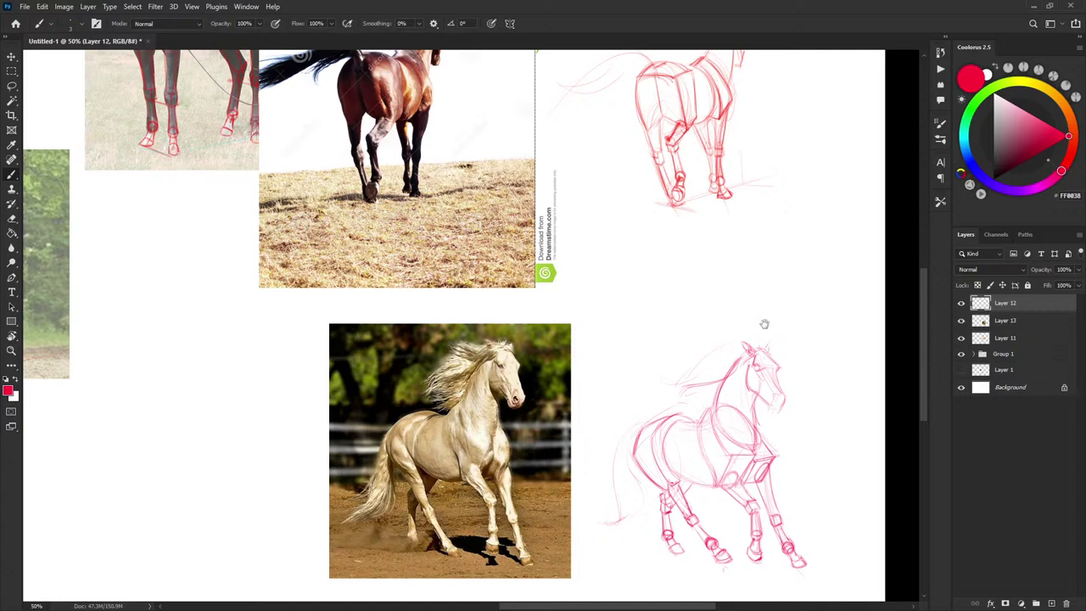
pyautogui.scroll(-5, 763, 323)
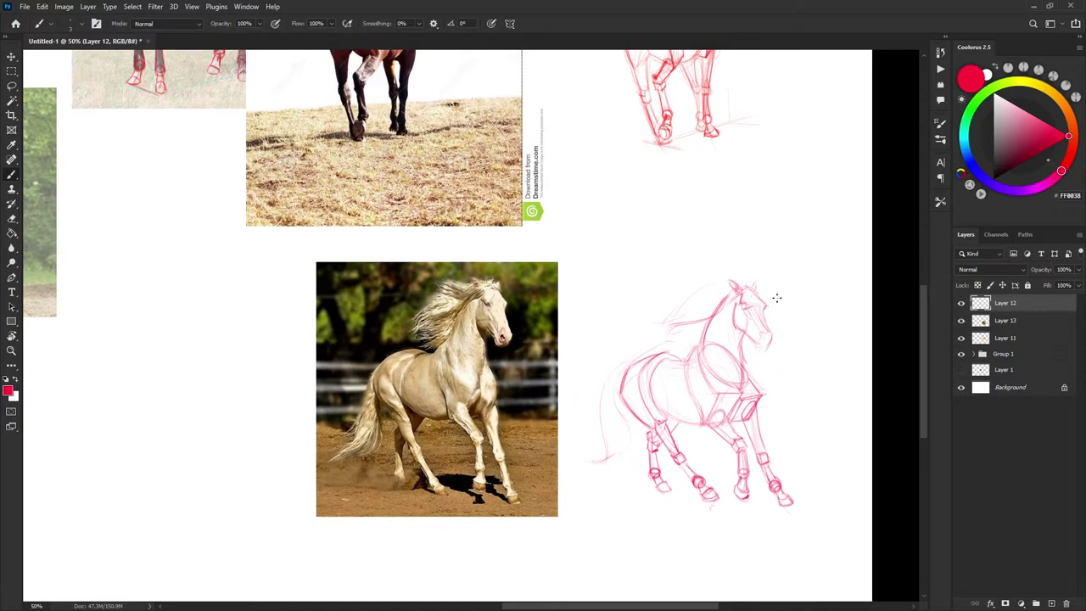
pyautogui.scroll(1, 773, 302)
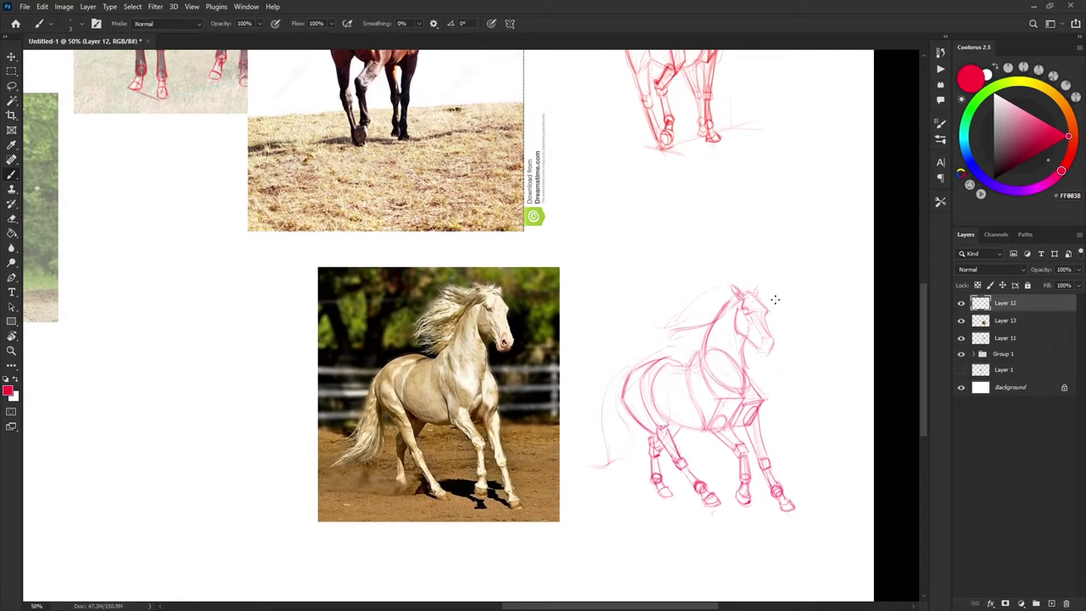
pyautogui.scroll(5, 770, 303)
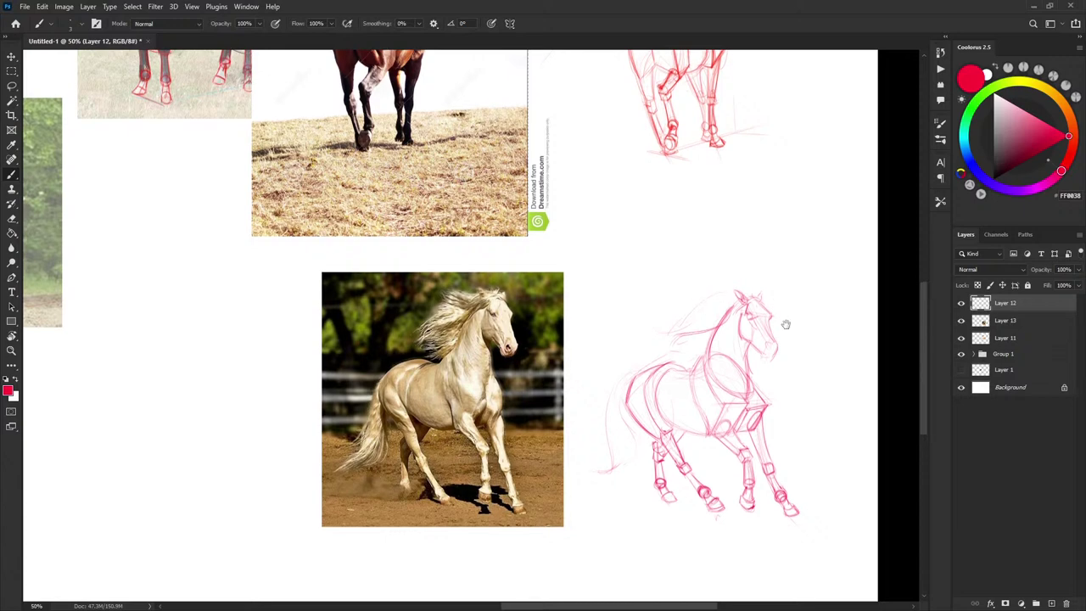
pyautogui.scroll(15, 784, 337)
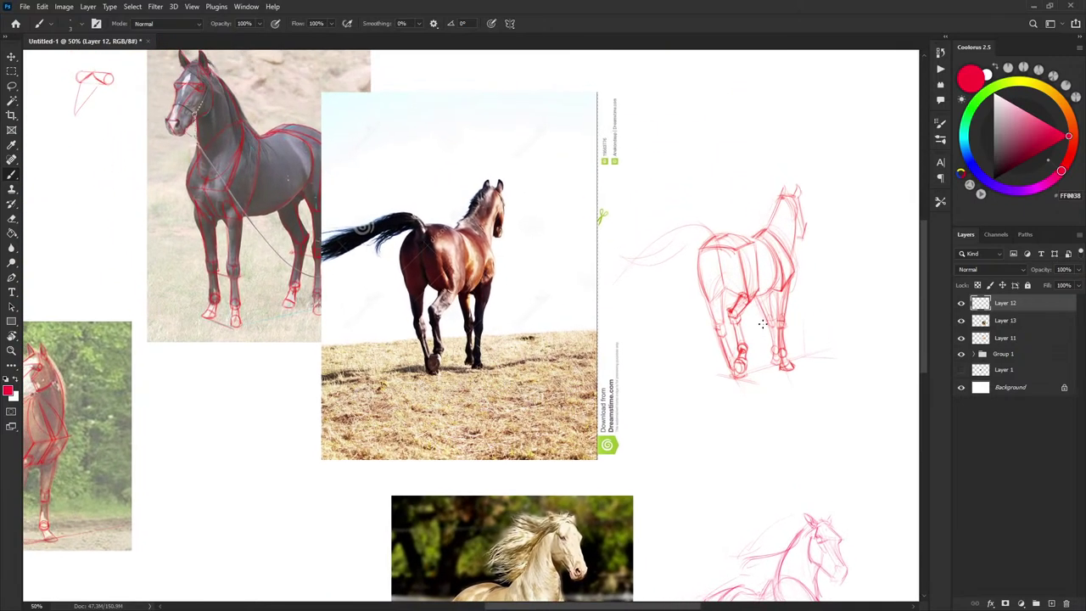
pyautogui.moveTo(637, 401); pyautogui.dragTo(595, 311)
pyautogui.scroll(-2, 747, 312)
pyautogui.hscroll(1, 747, 312)
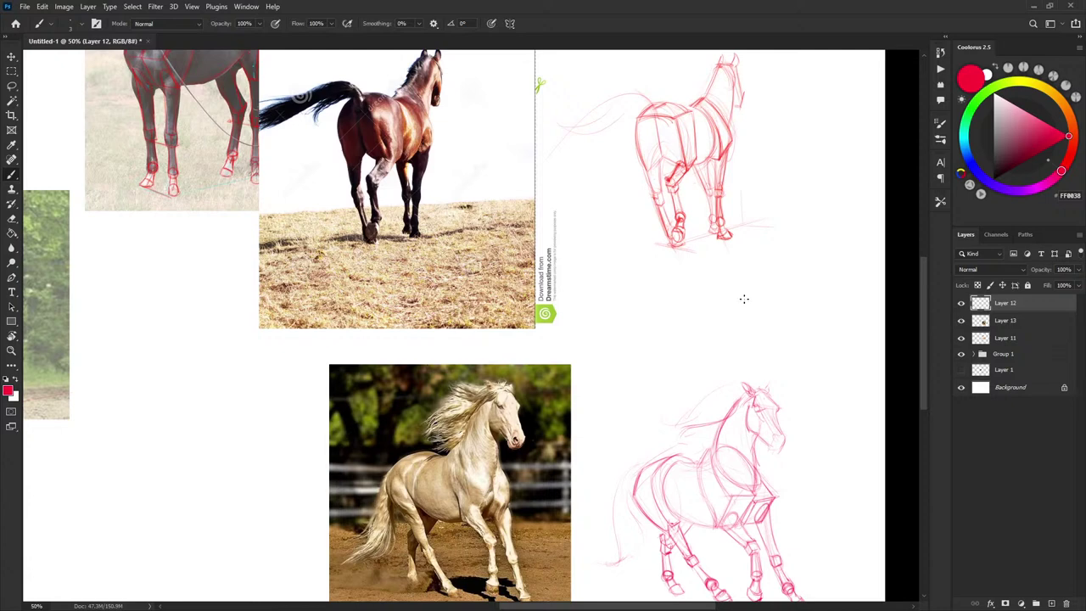